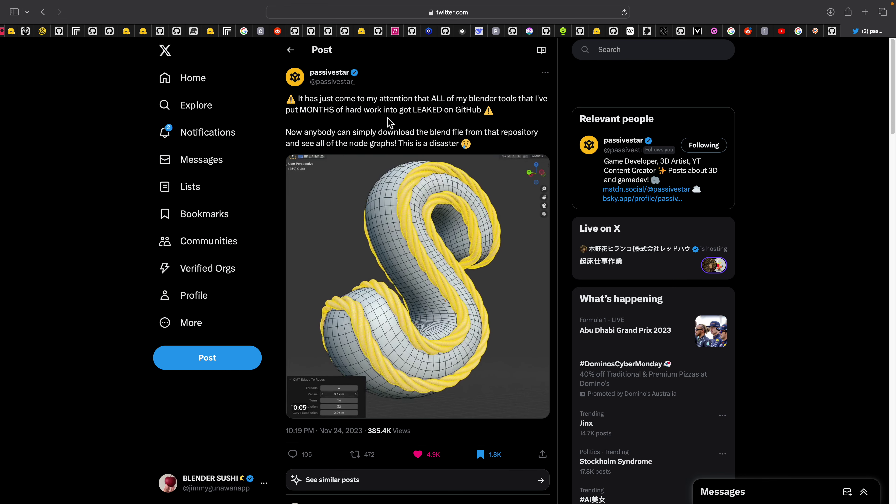
Open the passivestar quickmenu repository page on GitHub and examine its file list, README, installation notes and feature description.
left_click(833, 31)
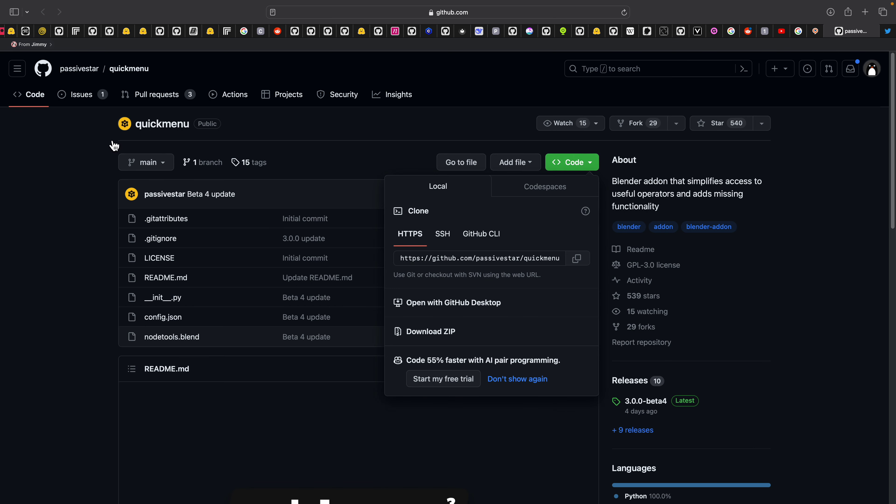
left_click(111, 153)
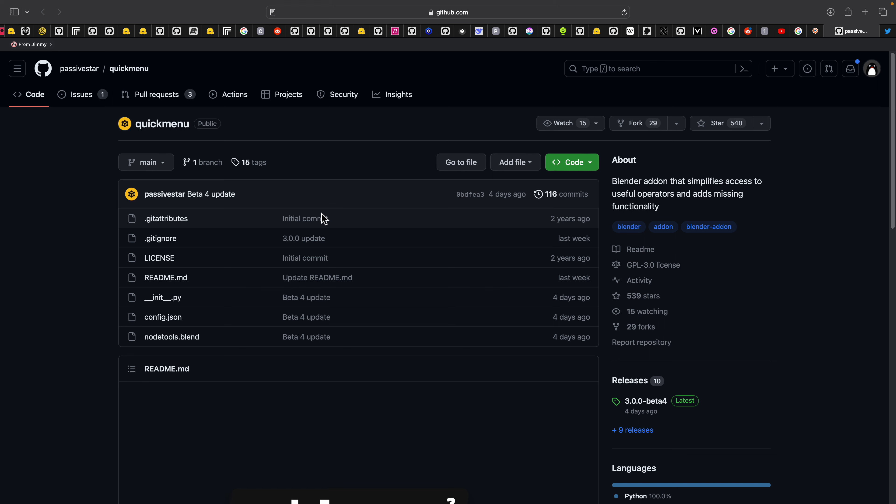
scroll(434, 305, "down", 3)
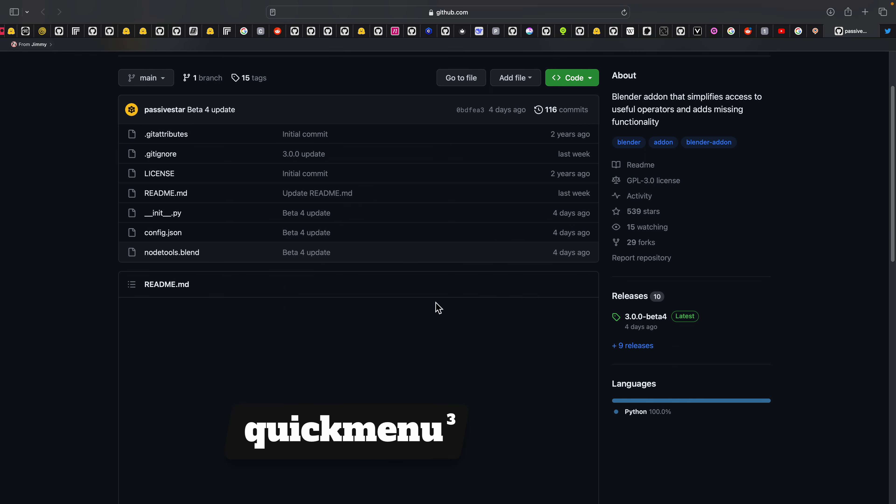
scroll(445, 311, "down", 3)
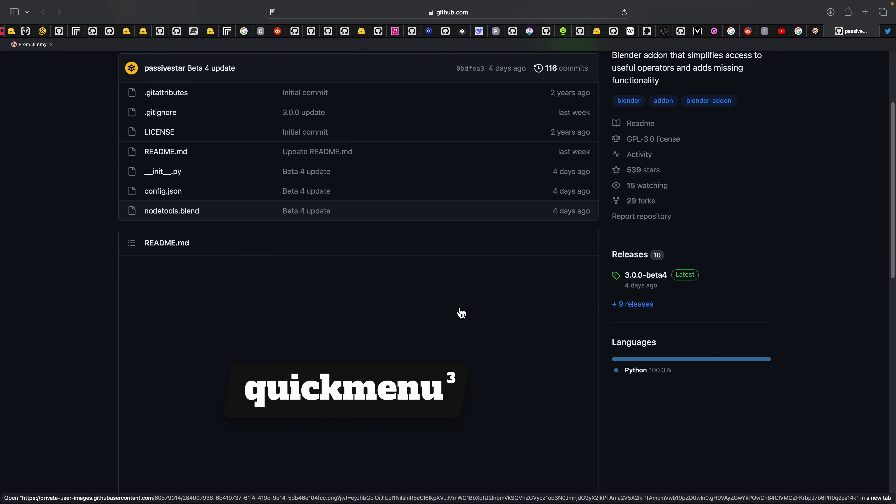
scroll(487, 320, "down", 2)
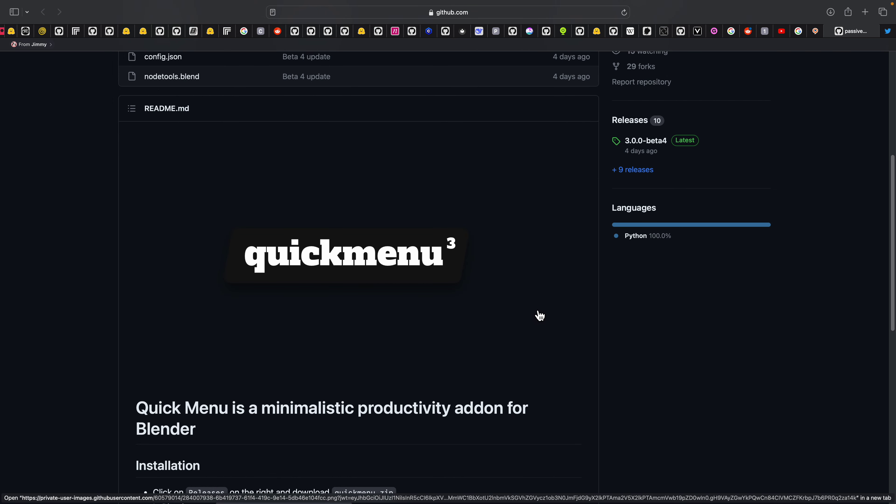
scroll(534, 312, "down", 2)
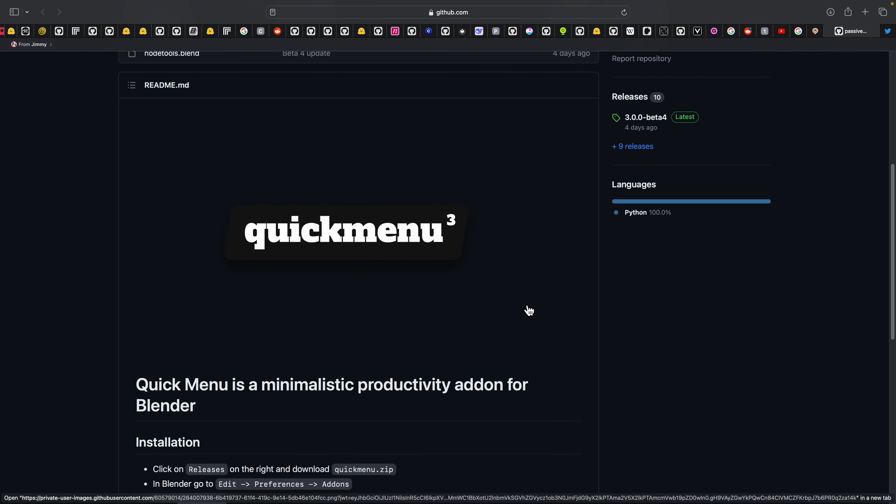
scroll(528, 312, "down", 5)
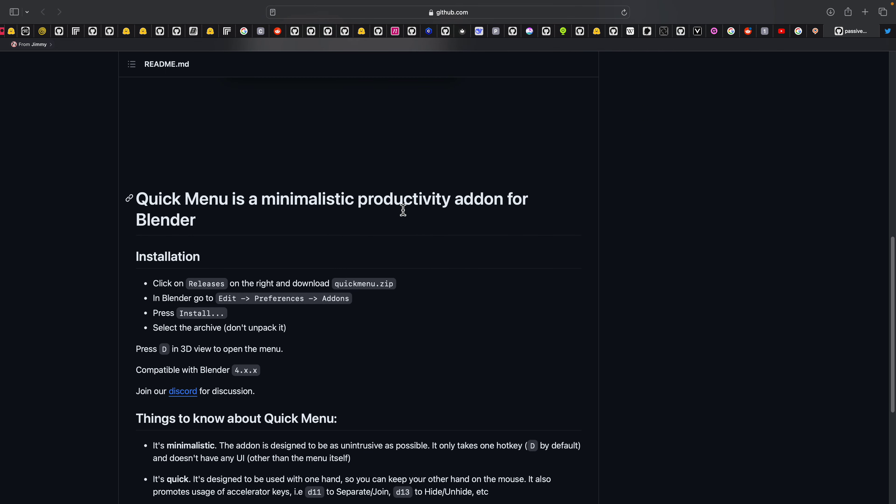
scroll(422, 233, "down", 6)
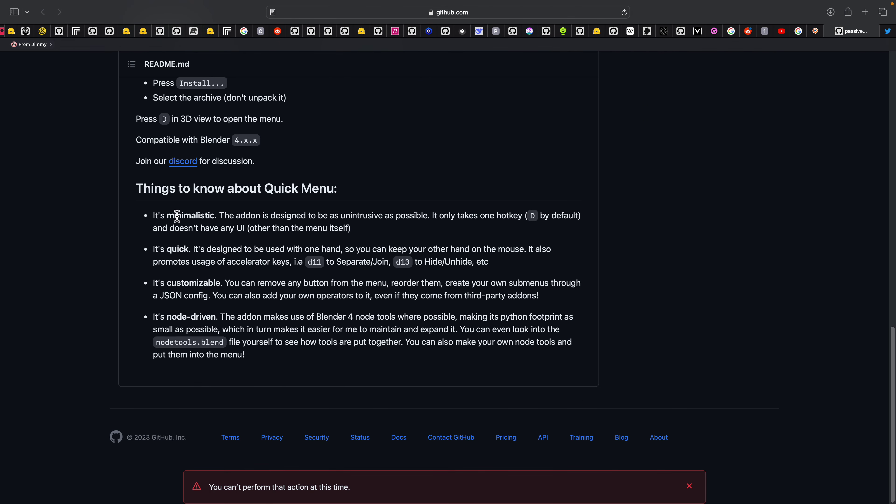
scroll(231, 233, "up", 4)
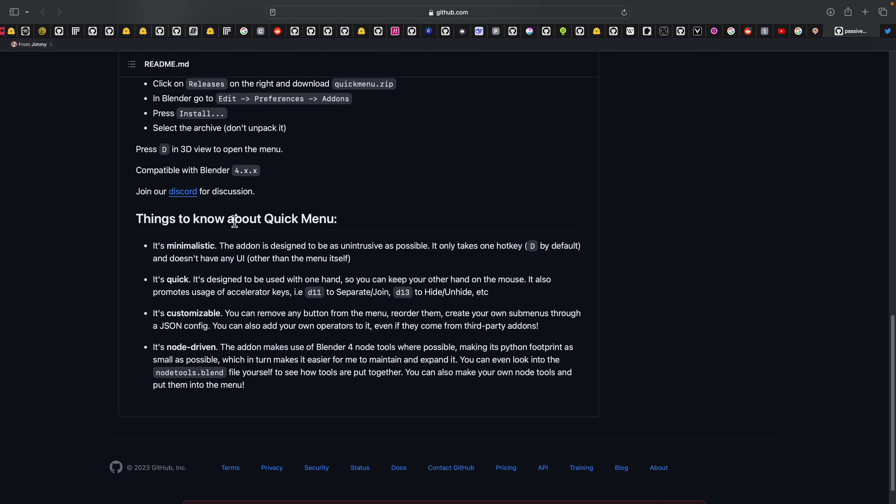
scroll(358, 197, "up", 8)
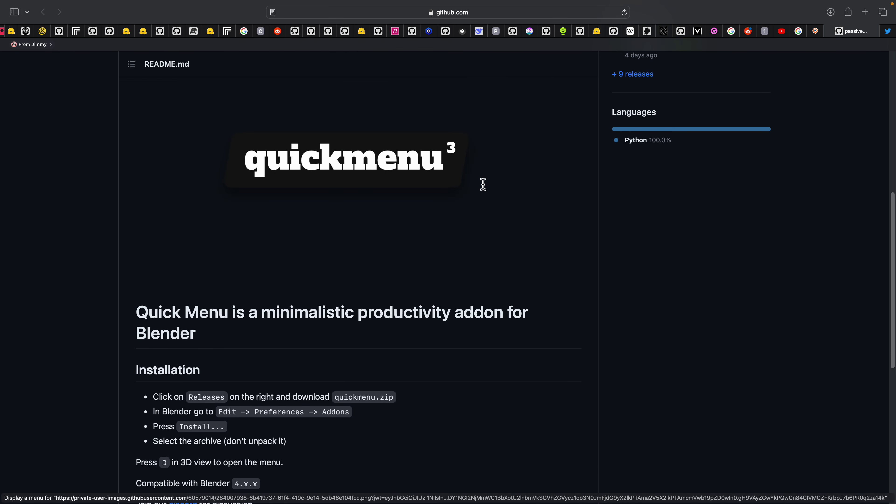
scroll(524, 186, "up", 3)
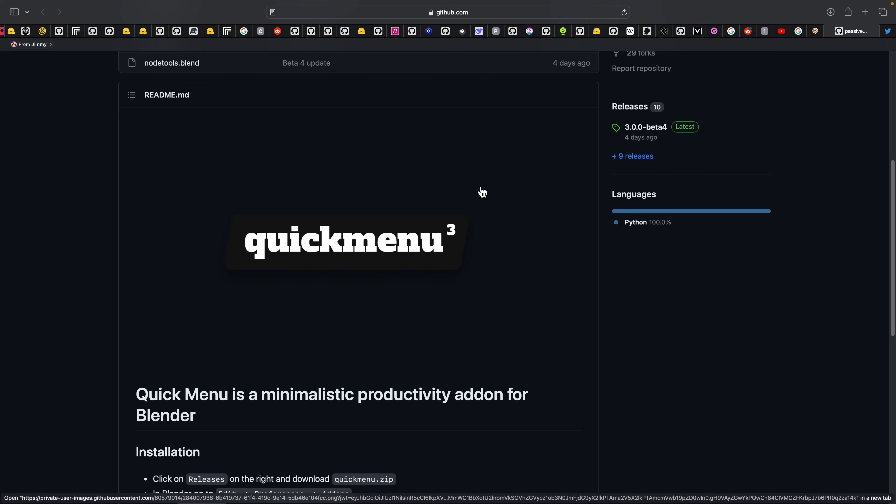
Switch to Blender and look up the QuickMenu add-on's details in the add-on preferences by searching for "quic".
key("ctrl+Left")
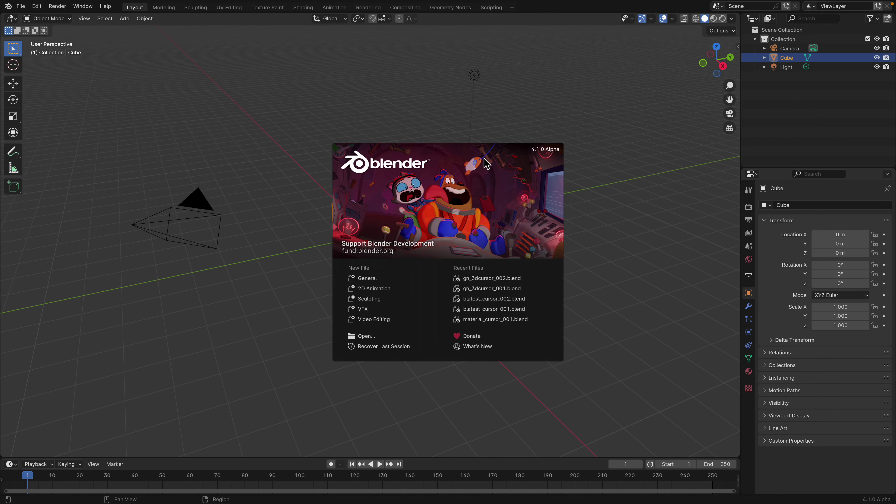
left_click(177, 106)
middle_click_drag(179, 106, 128, 82)
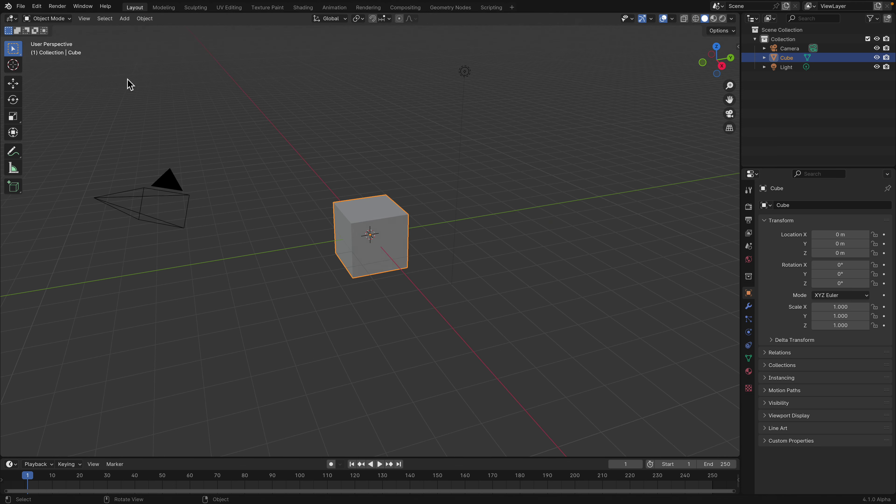
left_click(36, 7)
left_click(72, 136)
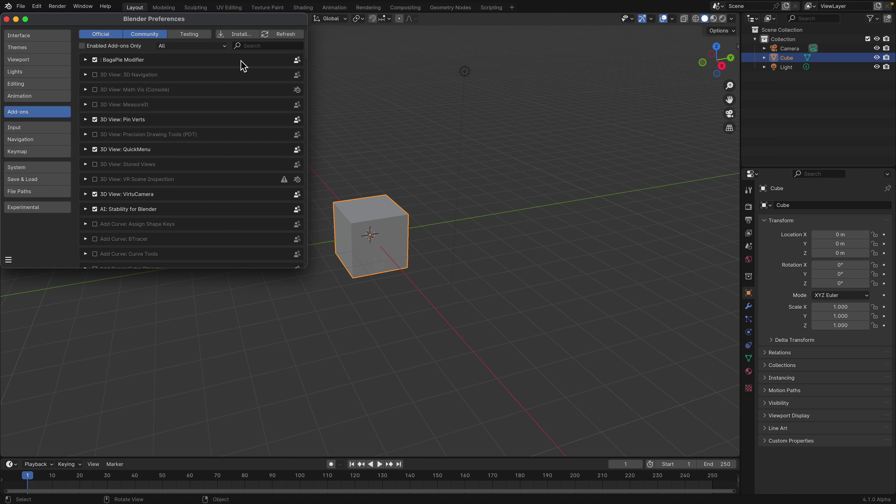
left_click(272, 47)
type("quic")
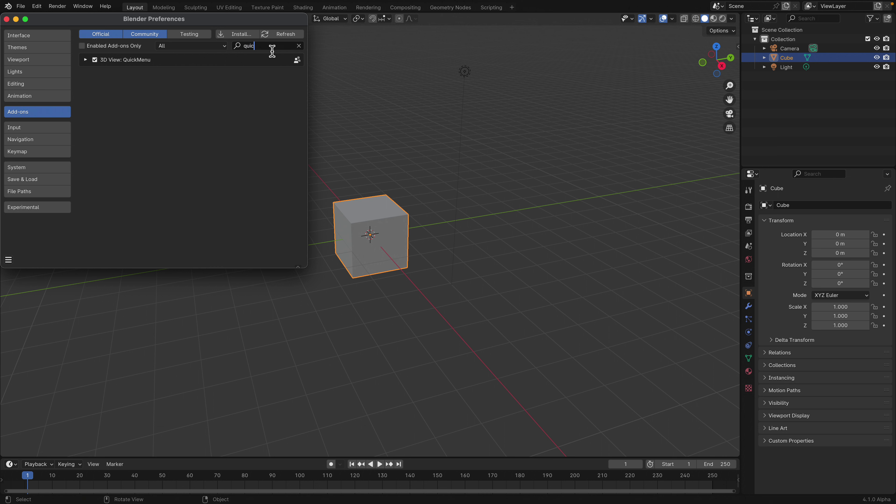
left_click(85, 61)
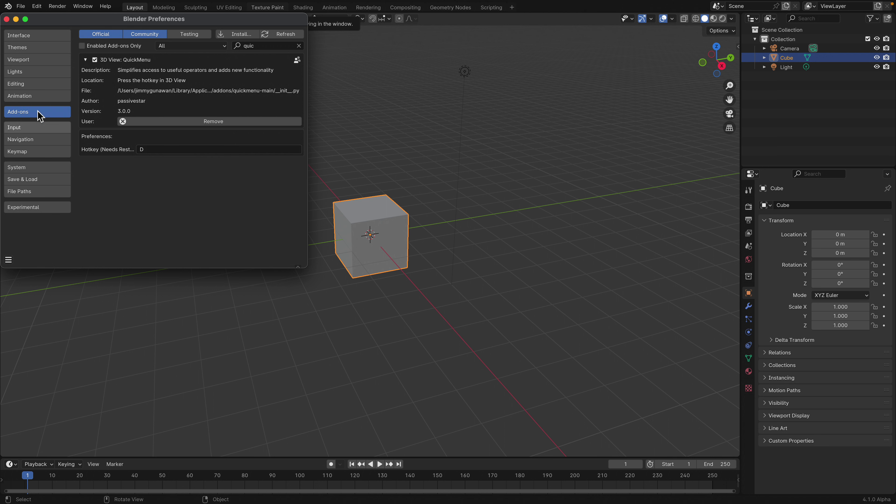
left_click(7, 19)
Split the 3D viewport horizontally and turn the upper area into a Geometry Node Editor set to Tool.
scroll(454, 200, "up", 2)
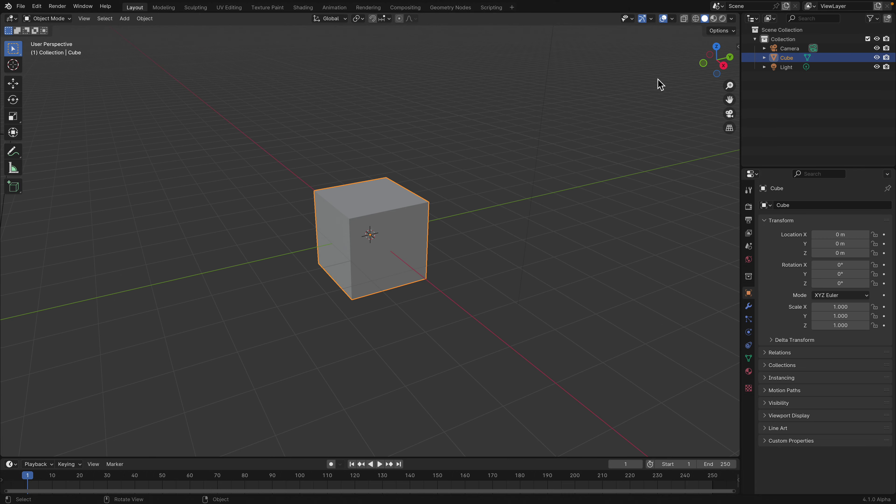
left_click_drag(738, 18, 406, 219)
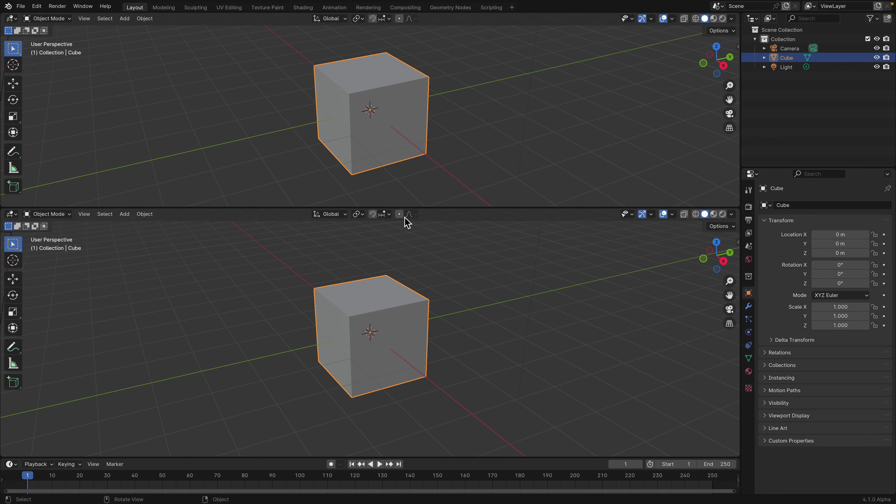
left_click(14, 19)
left_click(48, 97)
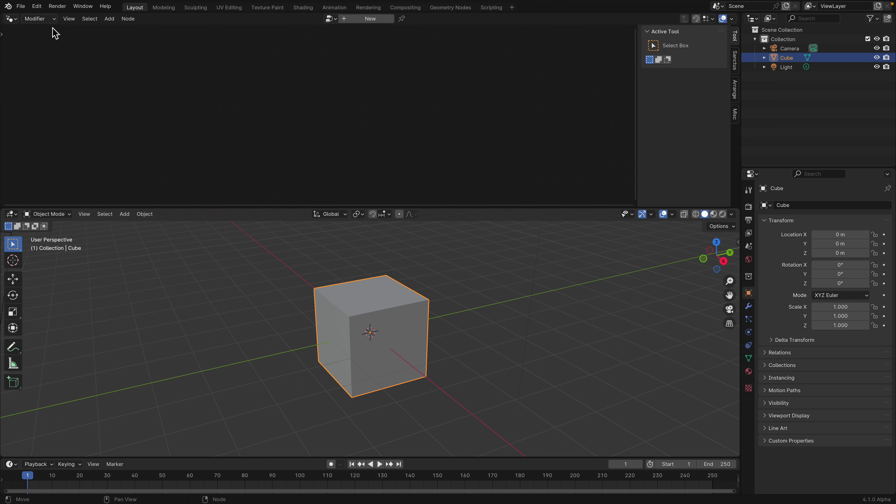
left_click(39, 18)
left_click(40, 55)
Check the node editor for existing tool node groups, and shrink that area to give the 3D viewport more height.
left_click(335, 18)
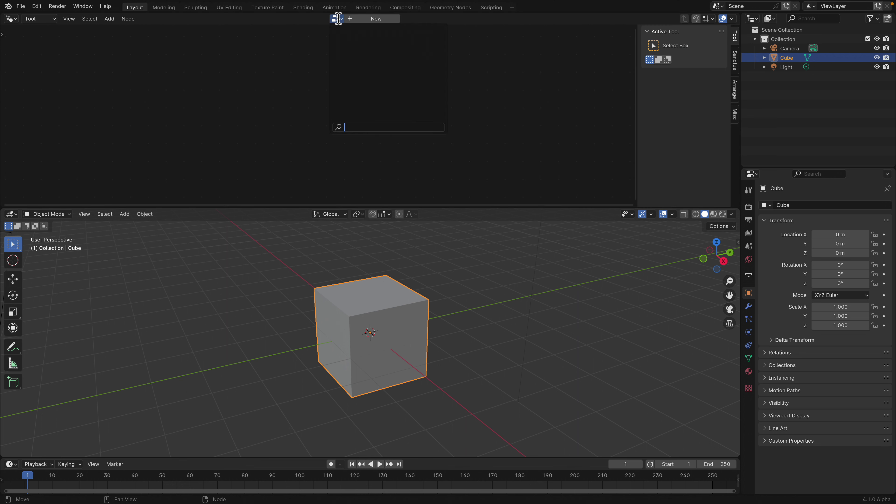
left_click(329, 32)
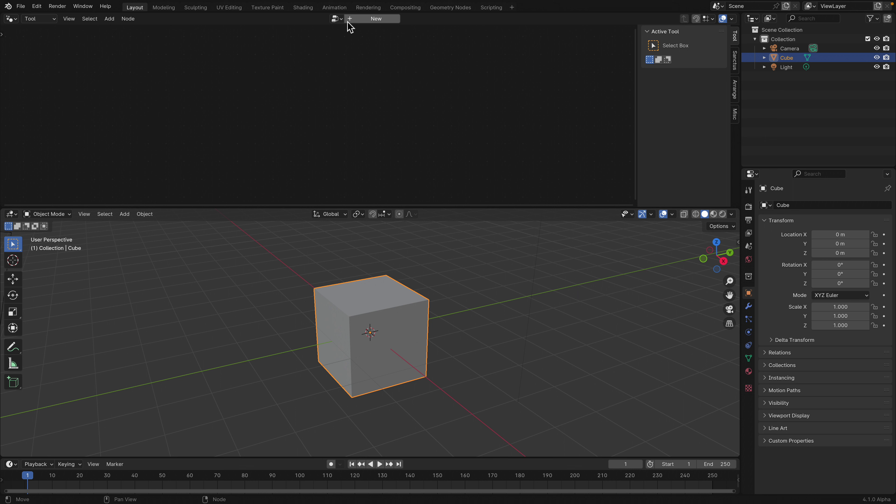
left_click(400, 271)
left_click(383, 297)
left_click_drag(426, 209, 426, 116)
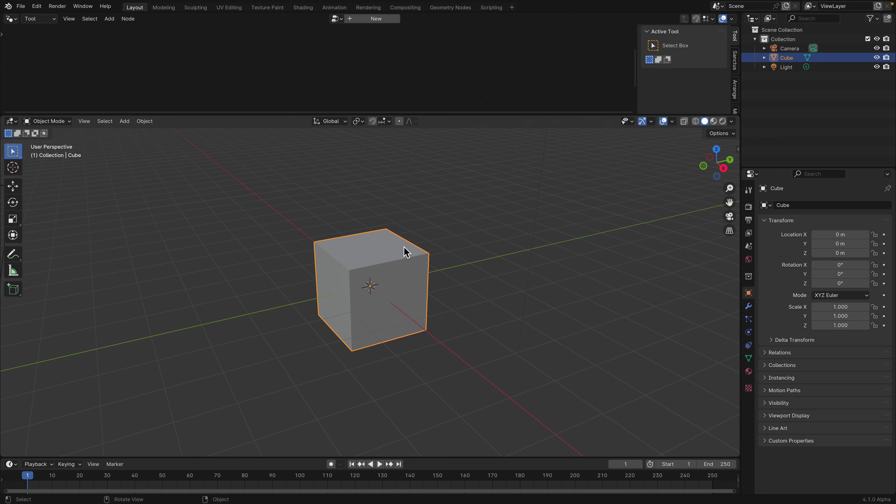
Examine the Quick Menu's submenus, including Snapping and General, over the 3D viewport, and view the splash screen for the Blender version.
key("d")
mouse_move(394, 328)
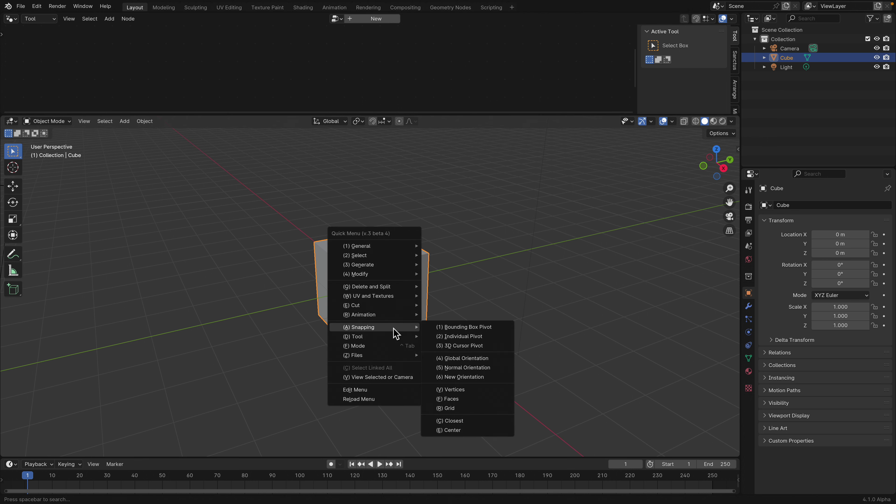
mouse_move(392, 275)
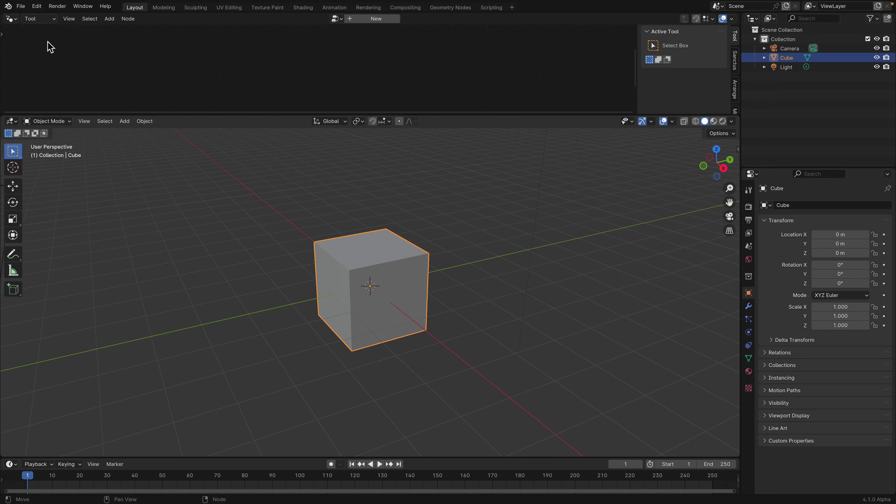
left_click(7, 6)
left_click(18, 19)
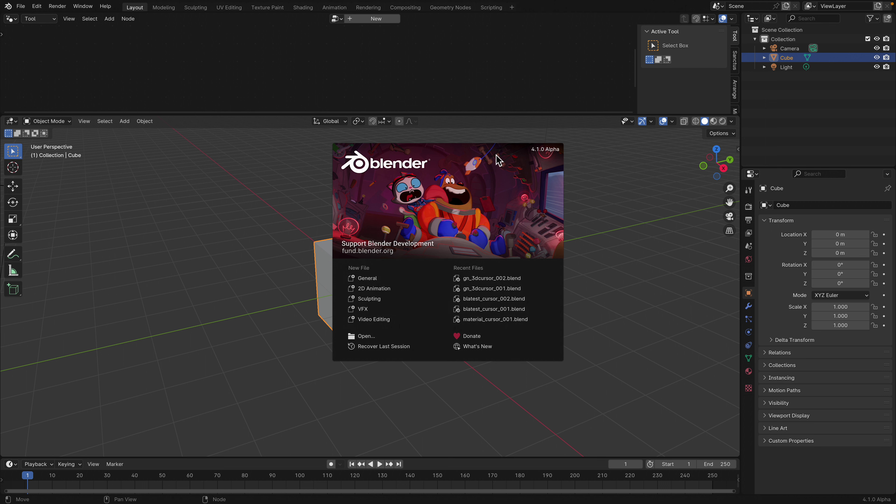
left_click(282, 205)
middle_click_drag(410, 281, 368, 235)
key("q")
mouse_move(369, 235)
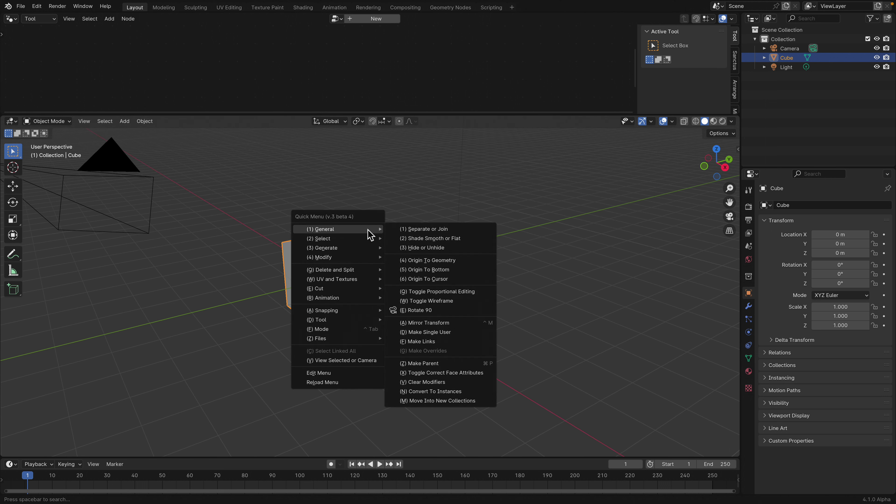
Duplicate the cube four times, placing the copies at separate spots around the original.
scroll(320, 243, "down", 4)
key("shift+d")
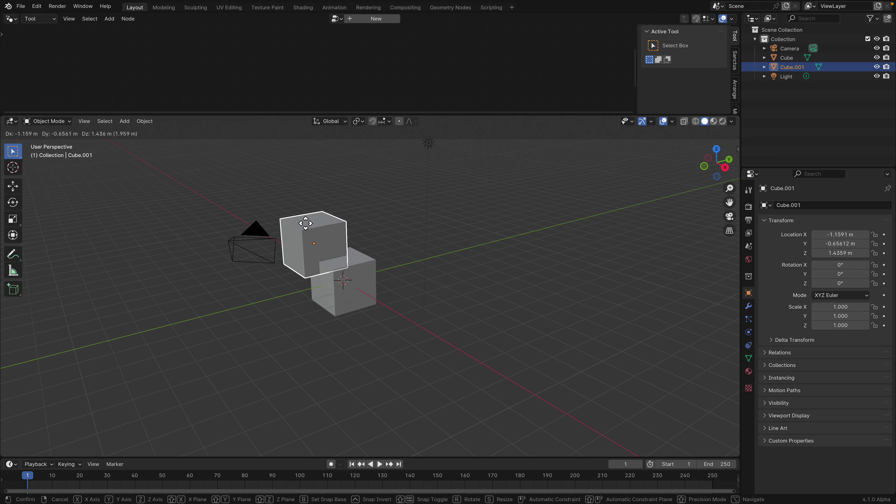
left_click(291, 217)
key("shift+d")
left_click(411, 212)
key("shift+d")
left_click(486, 241)
key("shift+d")
left_click(423, 306)
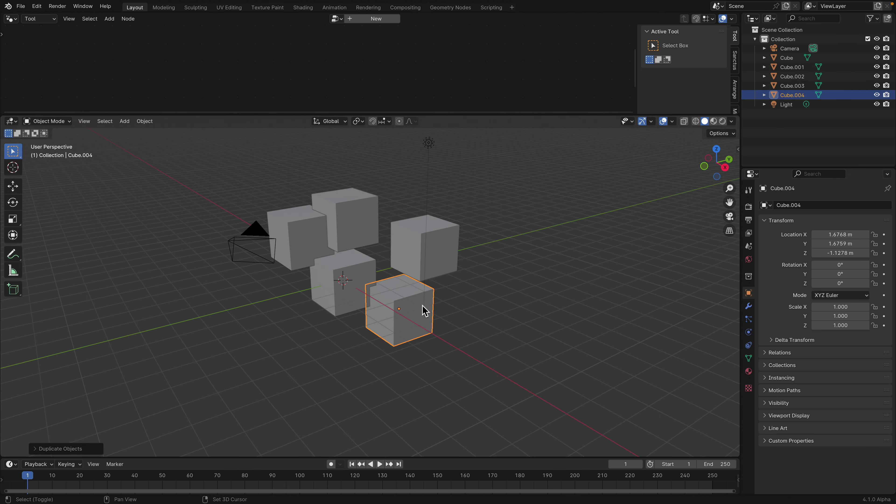
Select all five cubes and apply the Quick Menu's Randomize modify operation to them.
middle_click_drag(421, 306, 390, 325, "shift")
left_click(331, 297)
left_click(372, 313, "shift")
left_click(379, 266, "shift")
left_click(298, 246, "shift")
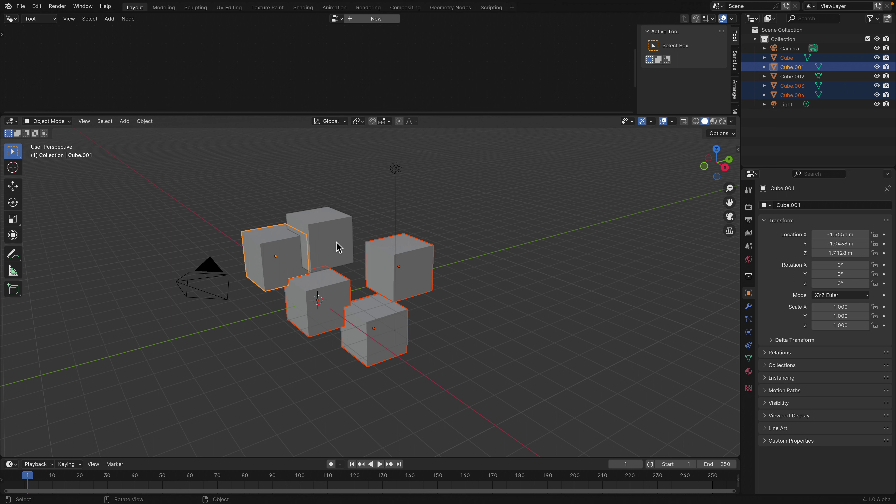
left_click(351, 233, "shift")
key("q")
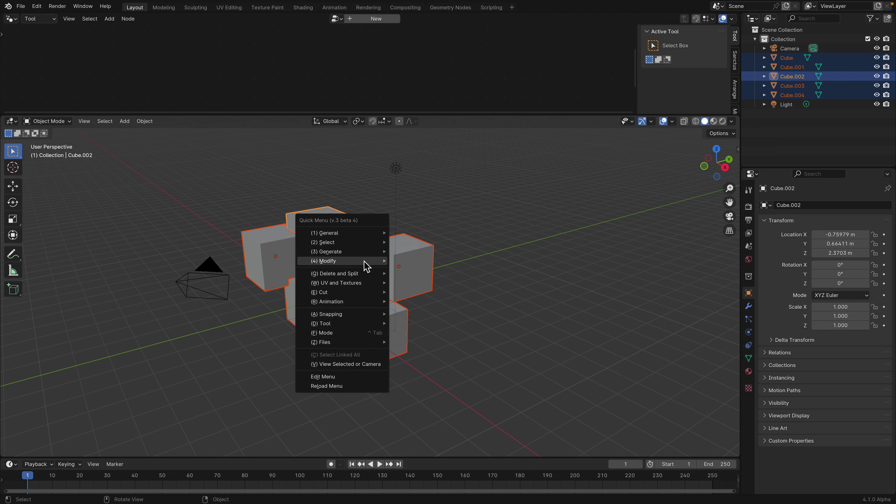
mouse_move(367, 264)
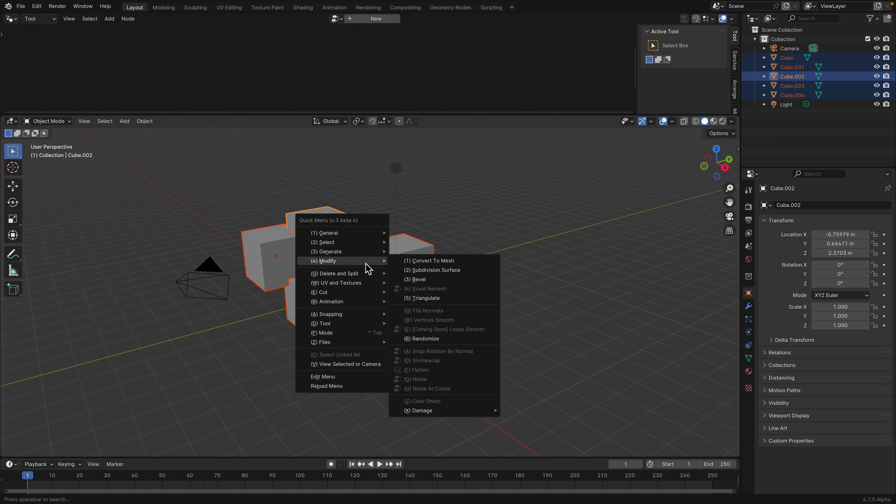
left_click(440, 339)
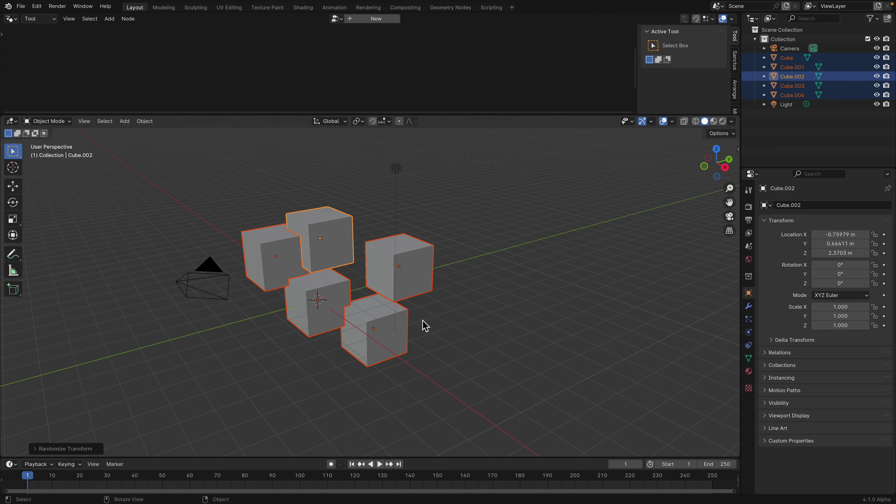
Set the Randomize Transform random seed to 104 and the X, Y and Z location ranges to 0.8 m.
scroll(375, 308, "up", 2)
left_click(47, 450)
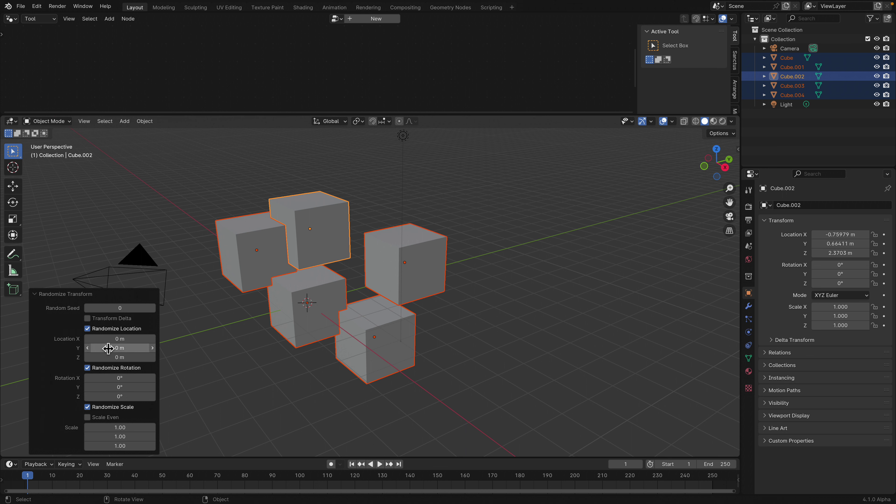
left_click_drag(120, 308, 132, 308)
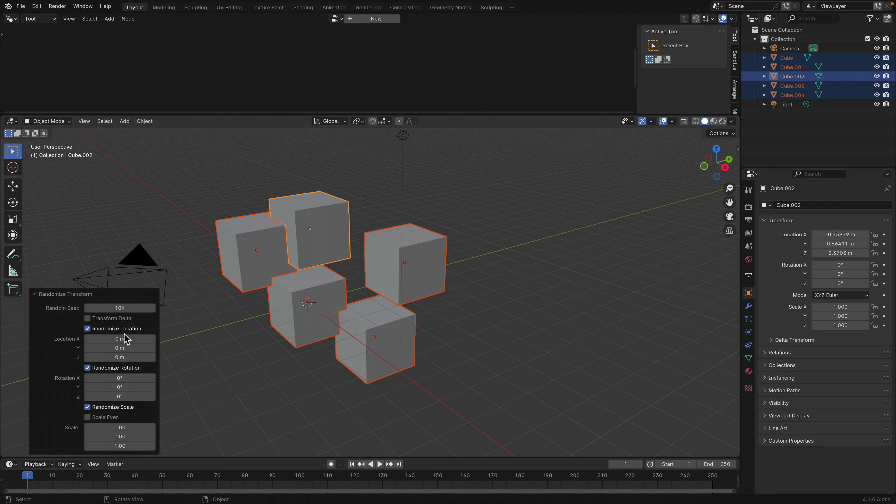
left_click_drag(124, 339, 152, 358)
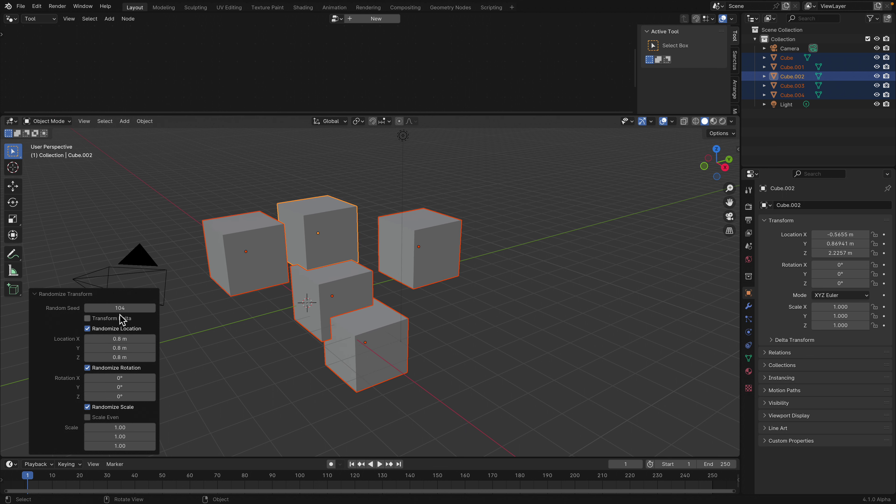
Set the Randomize Transform rotations to 23° on all axes, the scale to 4.78, 5.44 and 2.14, and the random seed to 500.
left_click_drag(120, 308, 145, 308)
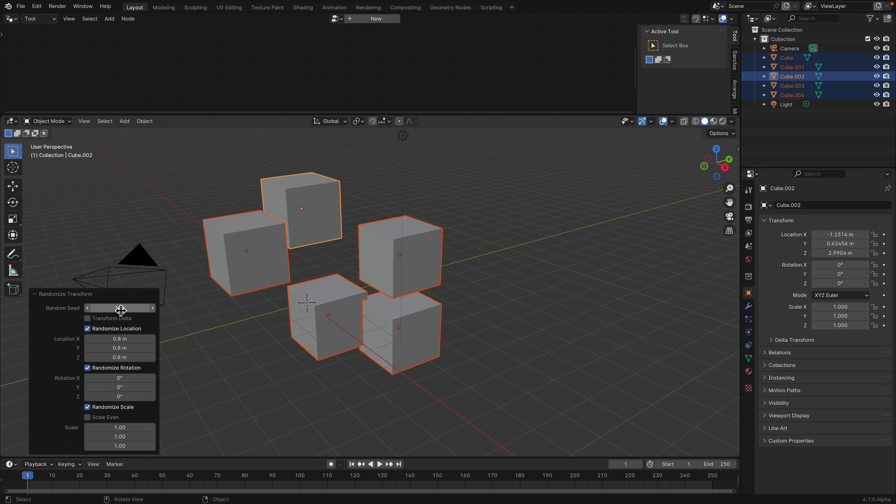
left_click_drag(120, 378, 134, 397)
left_click_drag(120, 308, 162, 308)
left_click_drag(121, 427, 141, 446)
middle_click_drag(251, 400, 281, 404)
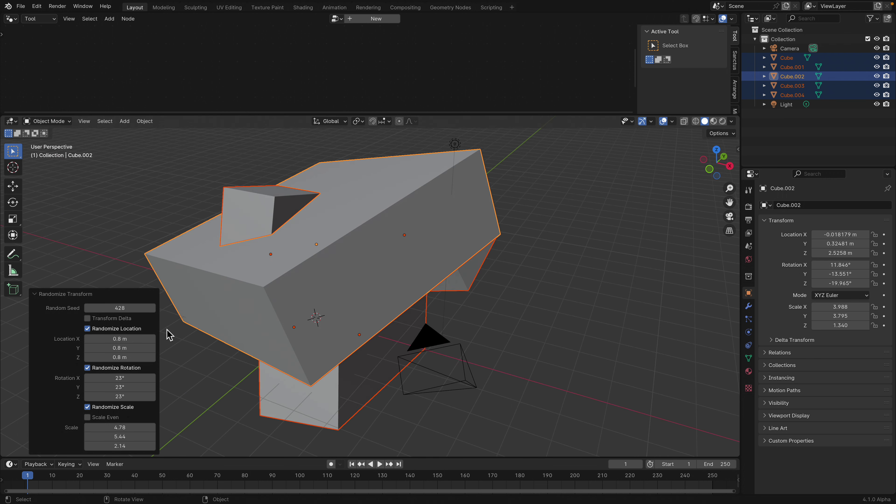
left_click_drag(131, 309, 152, 308)
scroll(353, 332, "down", 3)
middle_click_drag(367, 332, 388, 314)
Delete all objects in the scene and add a new default mesh cube at the origin.
key("a")
key("Delete")
key("shift+a")
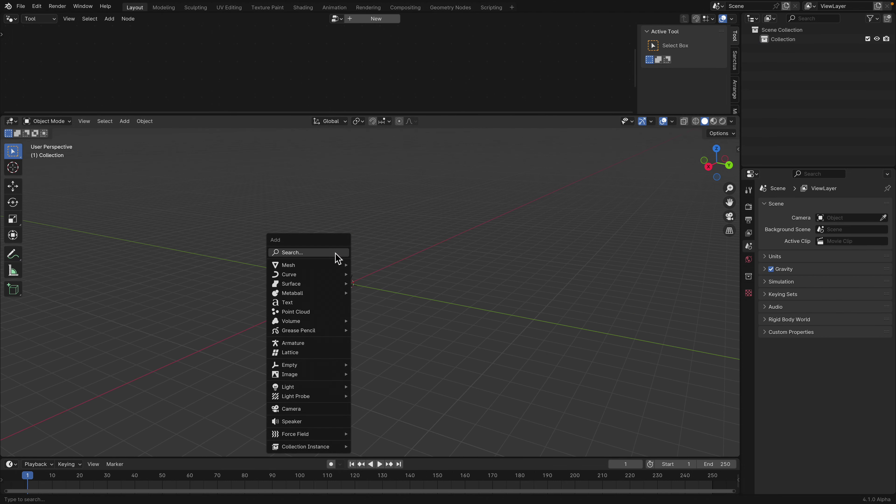
mouse_move(341, 264)
left_click(375, 274)
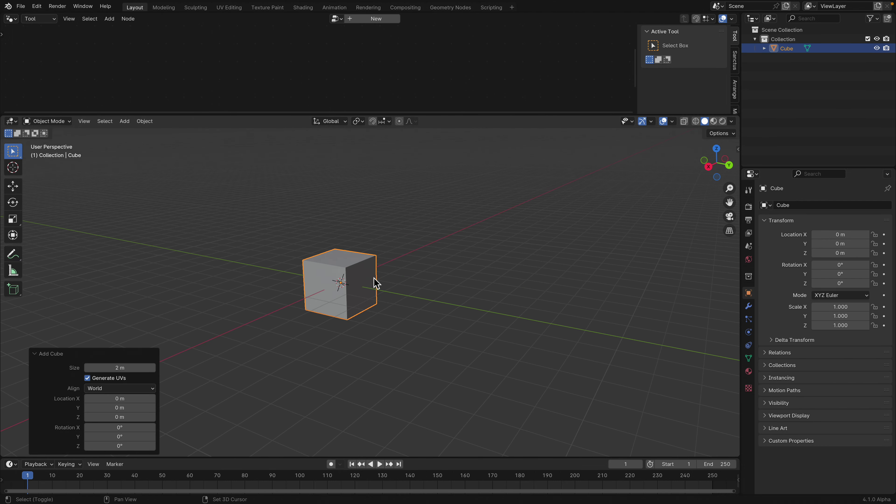
Duplicate the cube twice, placing the copies at about (-1.54, 1.54, 1.30) m and (0.30, -1.81, 2.31) m.
key("shift+d")
left_click(428, 242)
key("shift+d")
left_click(302, 205)
middle_click_drag(335, 225, 351, 244, "shift")
scroll(340, 257, "up", 2)
Apply the Quick Menu's Chunks damage operation to the first cube copy (Cube.001) in Edit Mode.
left_click(327, 323)
left_click(363, 293)
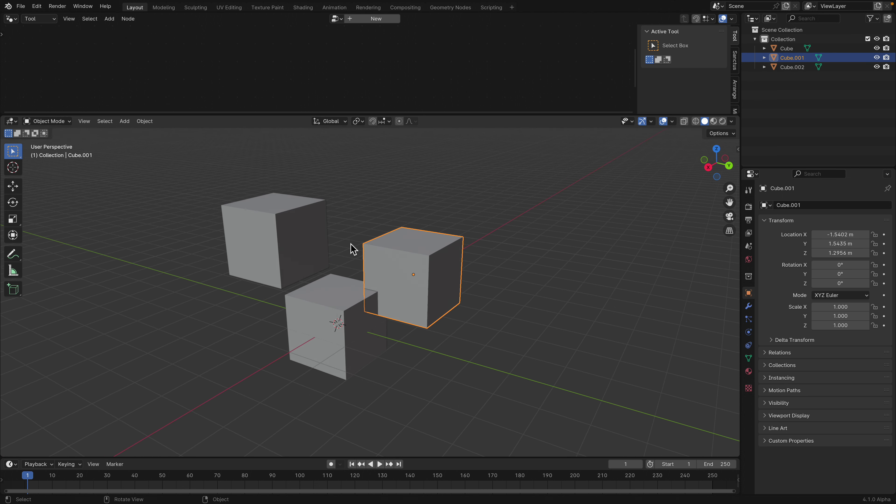
key("Tab")
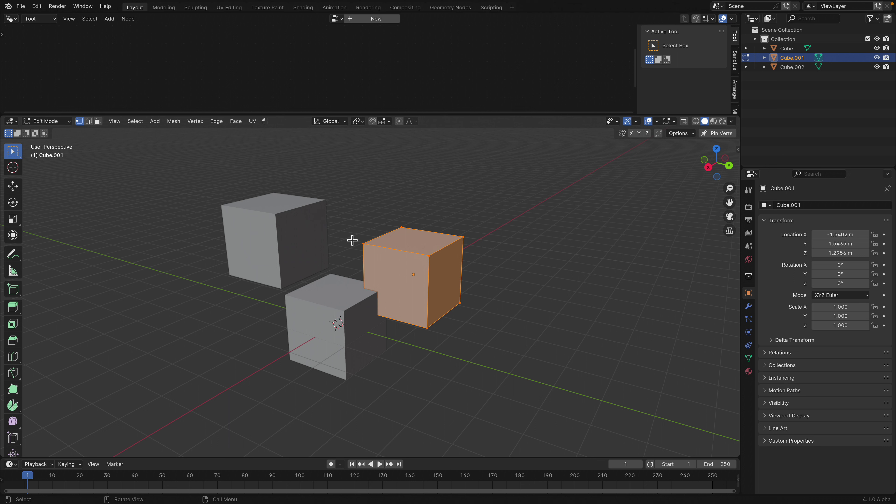
key("d")
mouse_move(368, 230)
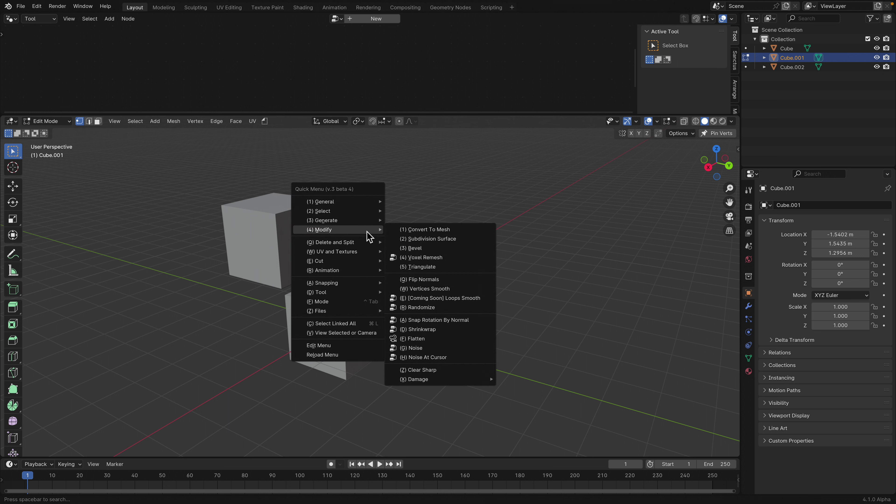
mouse_move(366, 247)
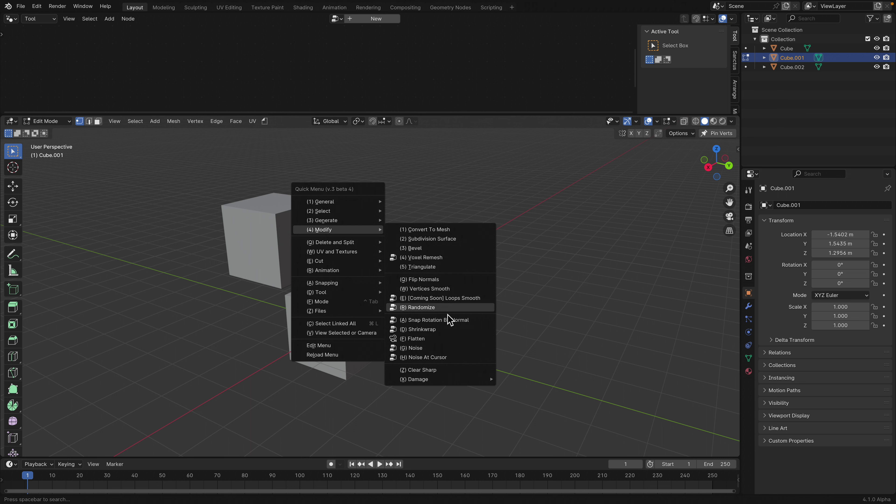
mouse_move(462, 382)
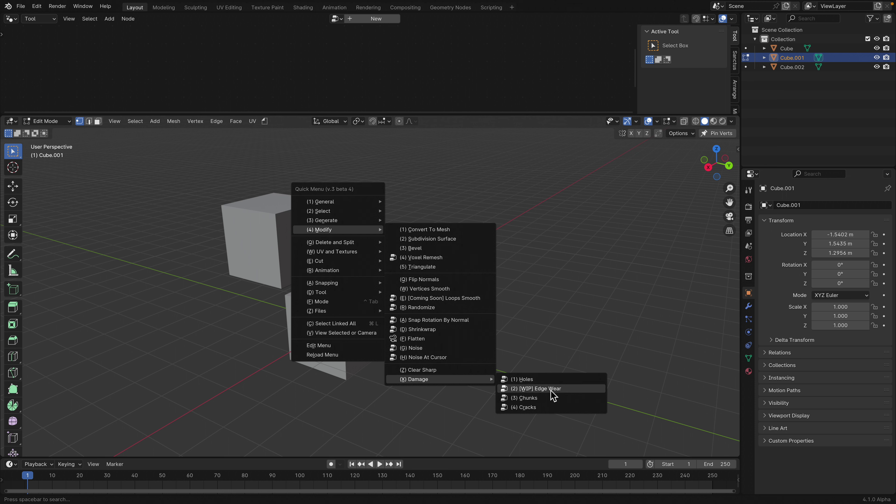
left_click(539, 401)
middle_click_drag(537, 399, 466, 345)
middle_click_drag(466, 345, 478, 330, "shift")
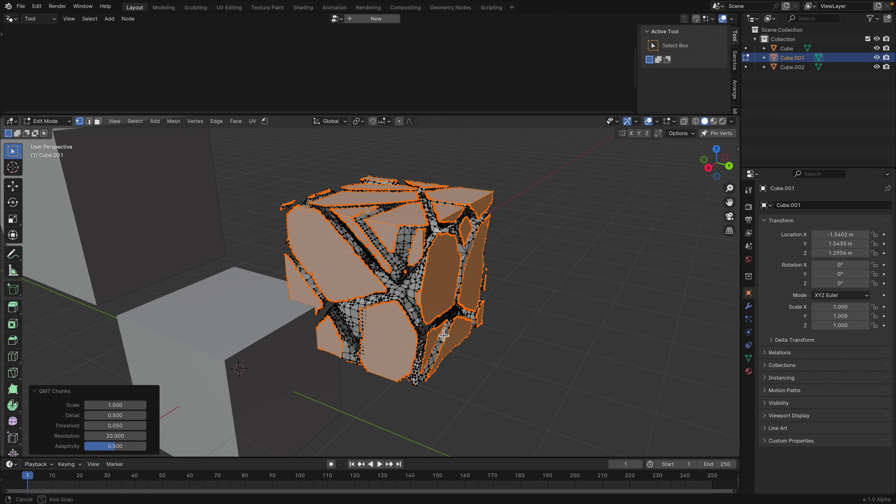
Try several Detail values for the Chunks operation, including 1 and 0.3.
left_click(115, 417)
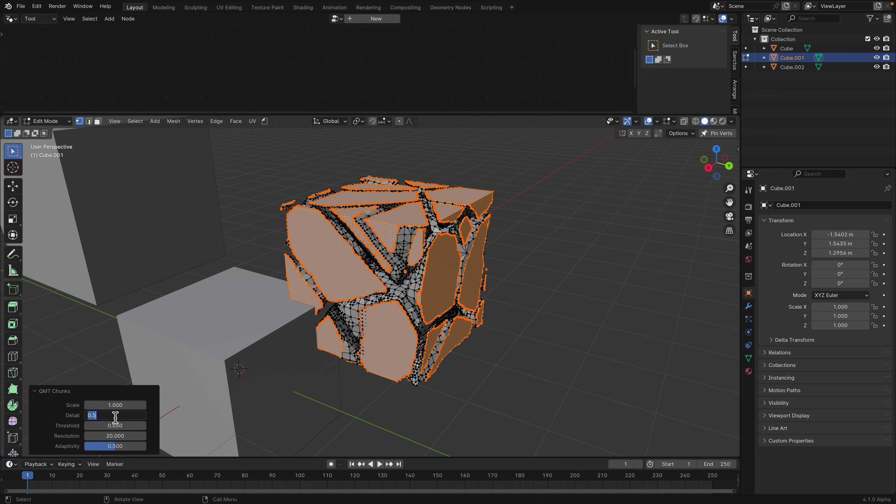
type("1")
key("Return")
left_click(126, 416)
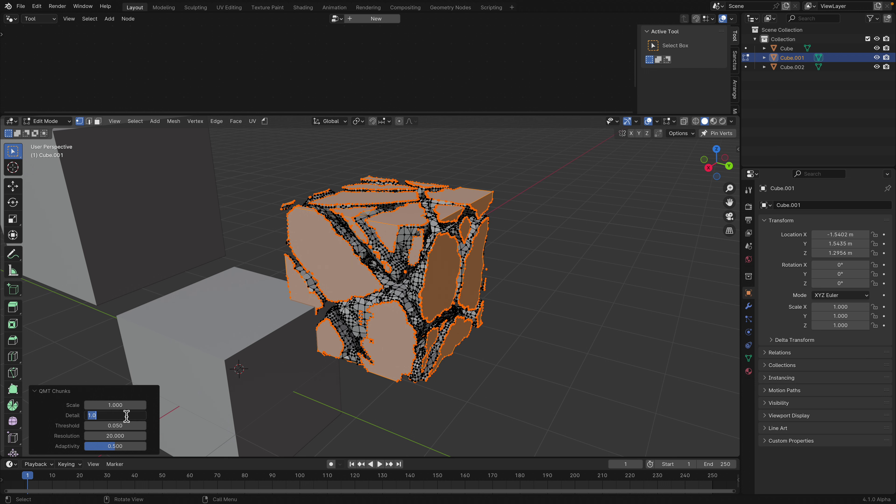
key("Return")
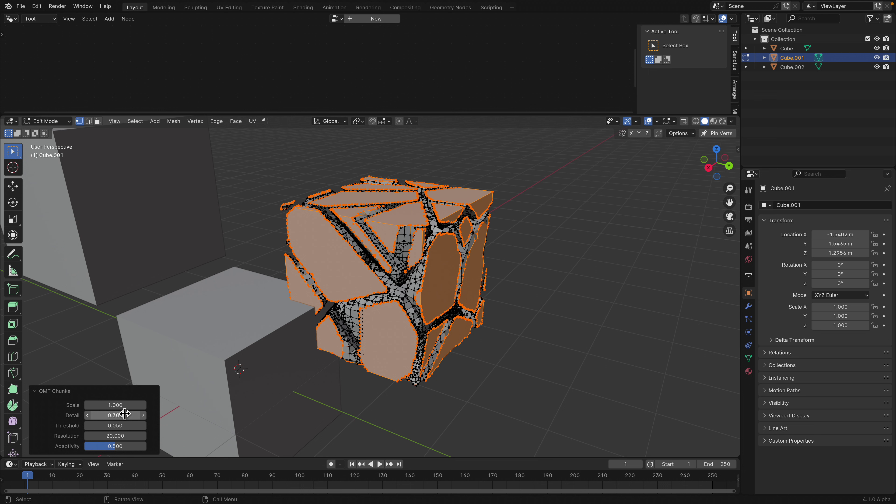
left_click(120, 416)
key("Return")
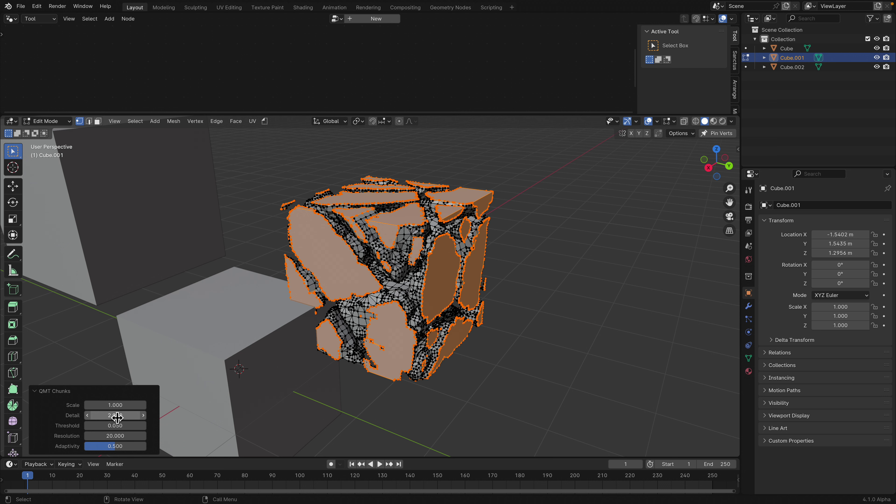
Set the Chunks detail to 1 and the resolution to 10, and return to Object Mode.
left_click(118, 416)
type("1")
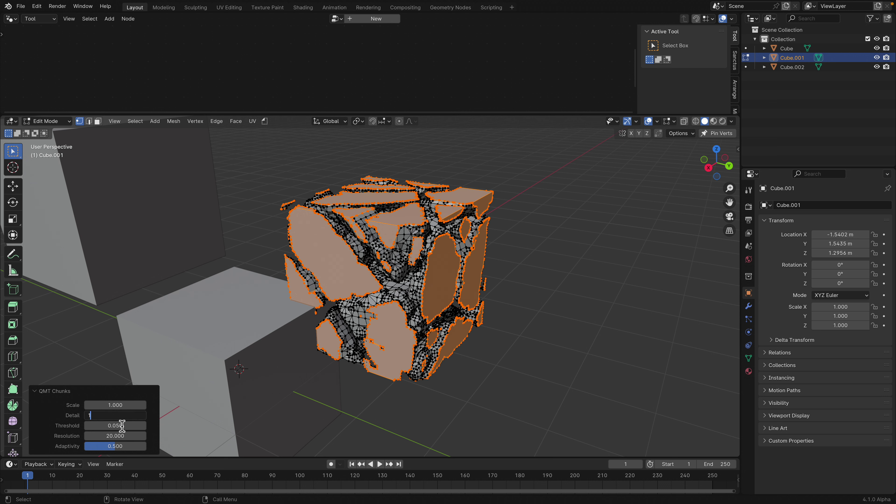
left_click(119, 436)
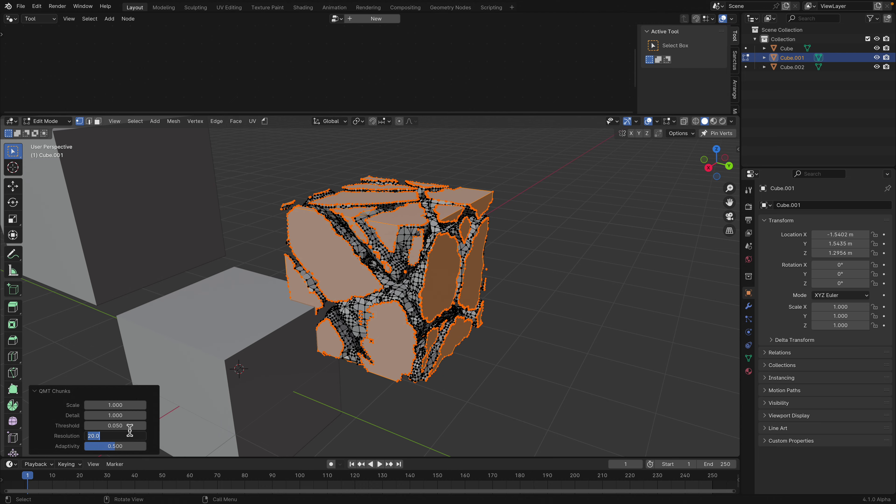
type("10")
key("Return")
middle_click_drag(389, 328, 373, 295)
key("Tab")
Apply the Quick Menu's Randomize operation to the upper cube copy (Cube.002) and set its random seed to 574.
left_click(264, 229)
middle_click_drag(264, 230, 349, 263)
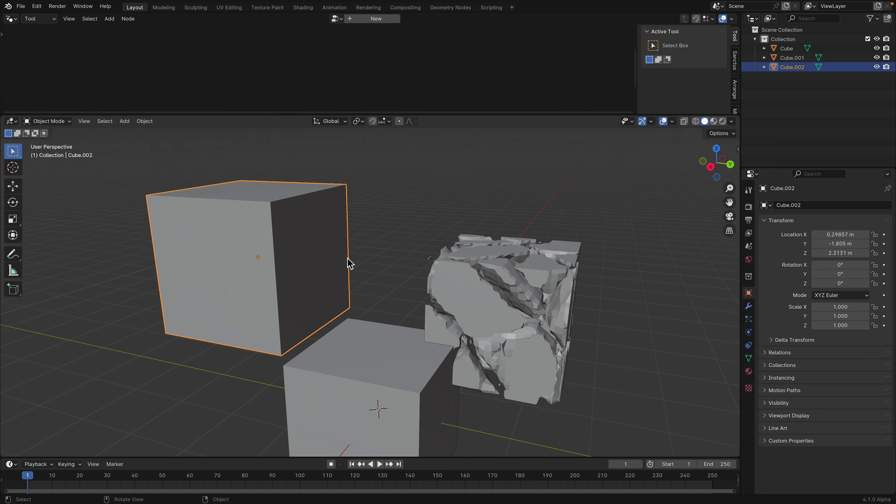
key("shift+q")
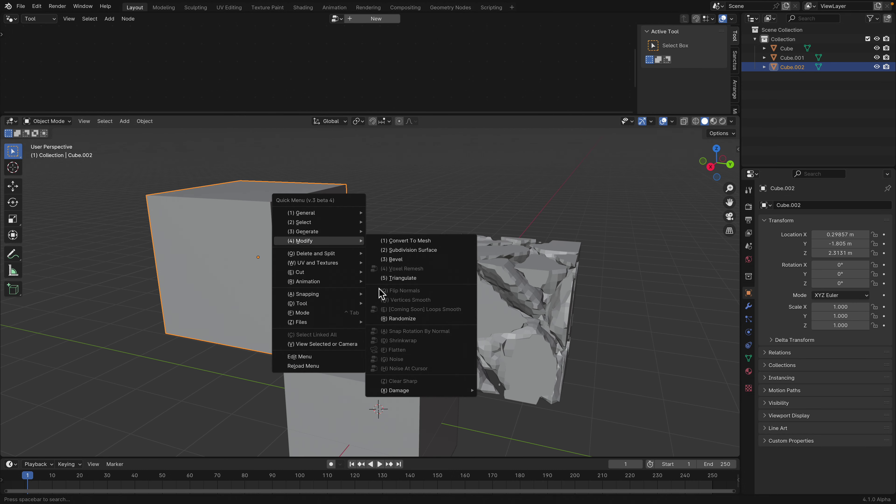
mouse_move(409, 391)
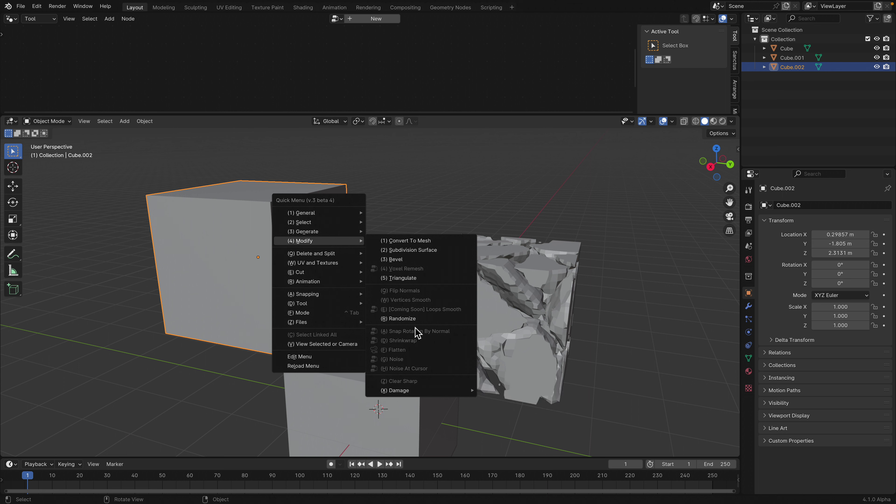
left_click(401, 318)
scroll(398, 325, "down", 4)
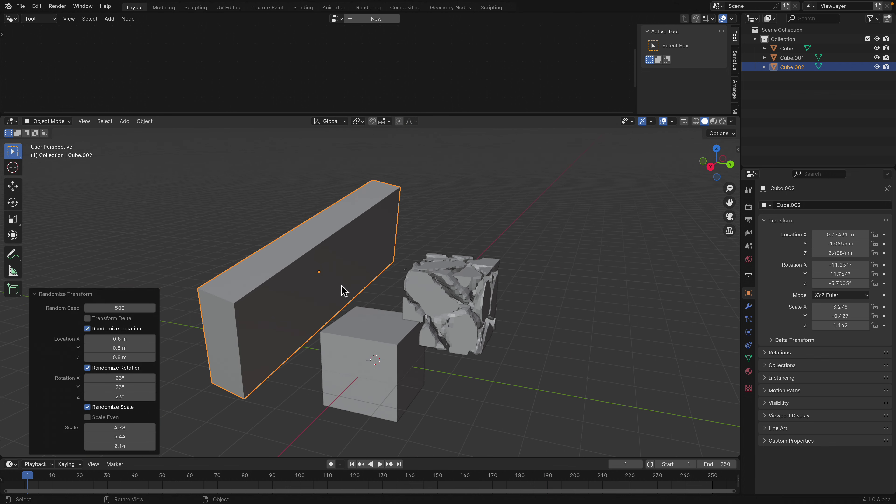
left_click_drag(125, 308, 173, 309)
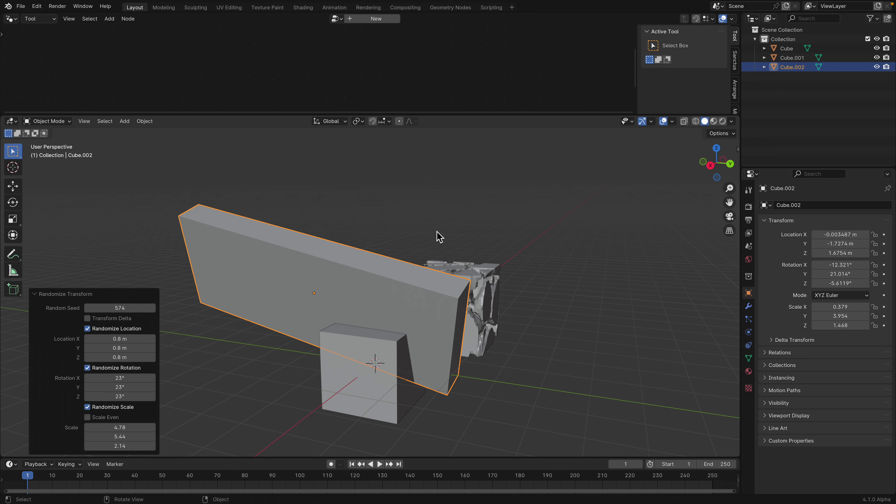
key("q")
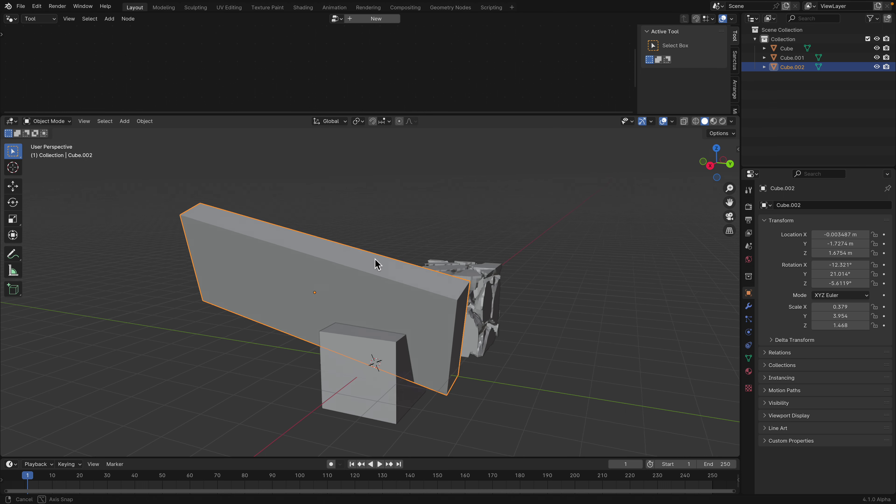
Move the original cube away from the others by about 3.03 m in X, -4.16 m in Y and 1.61 m in Z.
middle_click_drag(375, 261, 380, 300)
left_click(358, 359)
middle_click_drag(358, 359, 370, 353)
key("g")
left_click(177, 291)
middle_click_drag(178, 290, 329, 289, "shift")
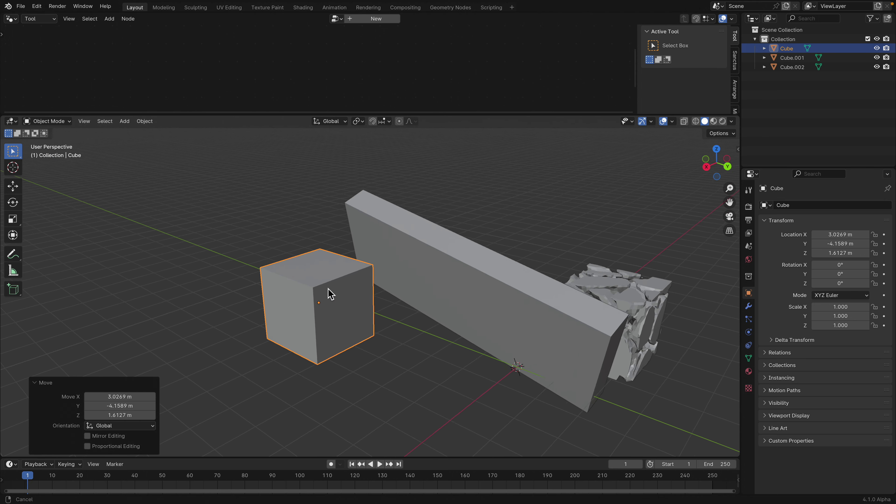
Apply the Quick Menu's Noise operation to the moved cube in Edit Mode, with scale 1.04 and detail 0.74.
scroll(330, 288, "up", 2)
key("Tab")
key("Tab")
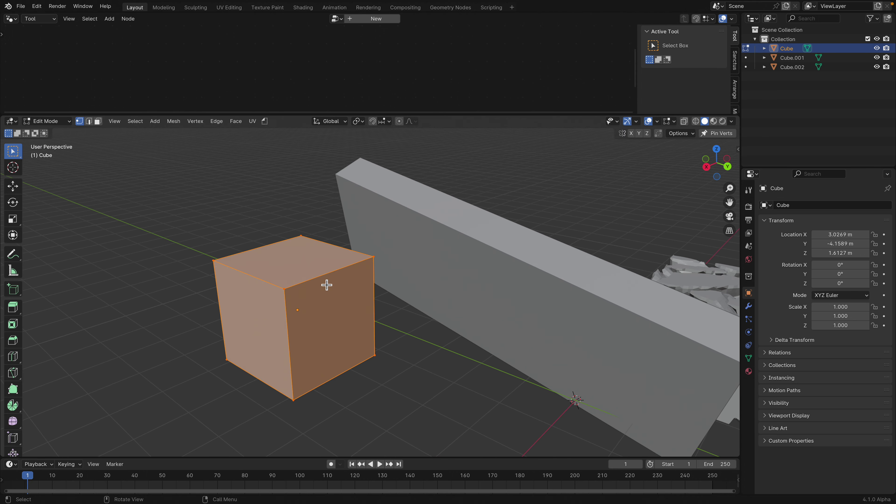
key("q")
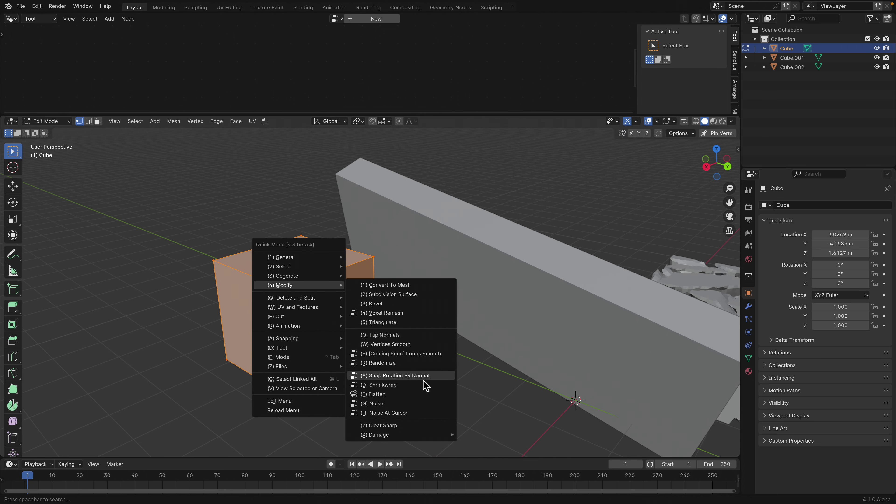
left_click(417, 404)
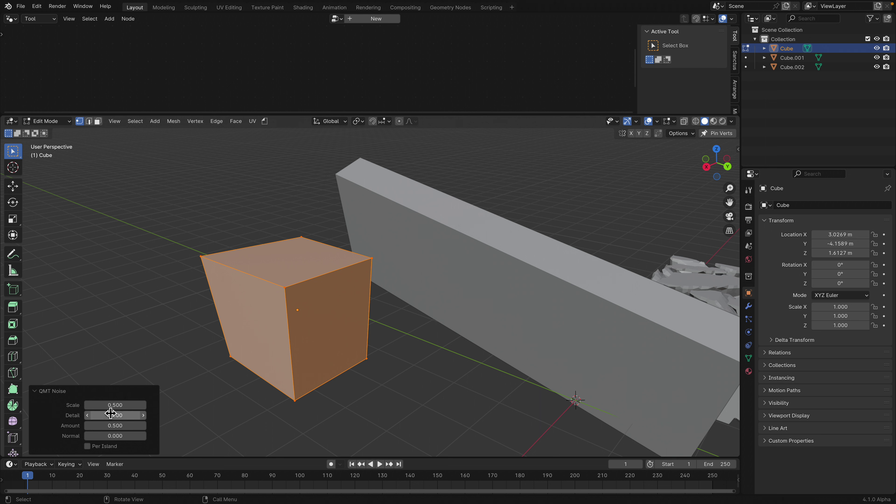
left_click_drag(118, 407, 141, 412)
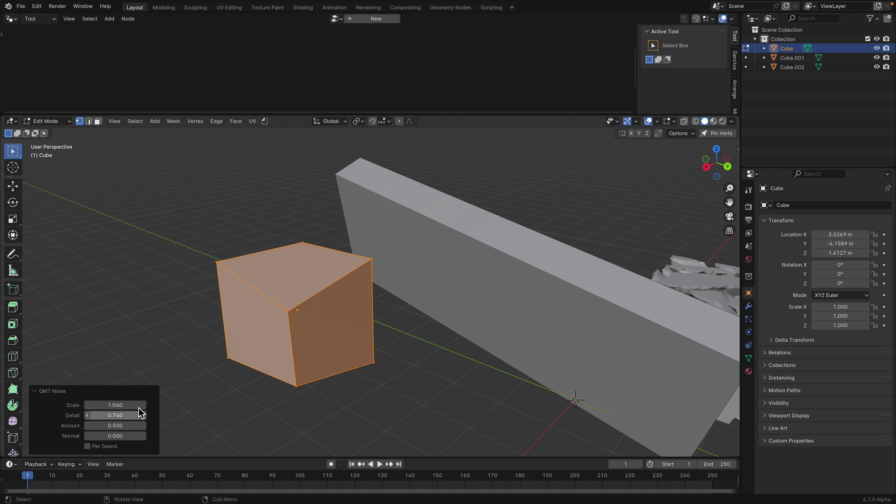
middle_click_drag(402, 357, 399, 335)
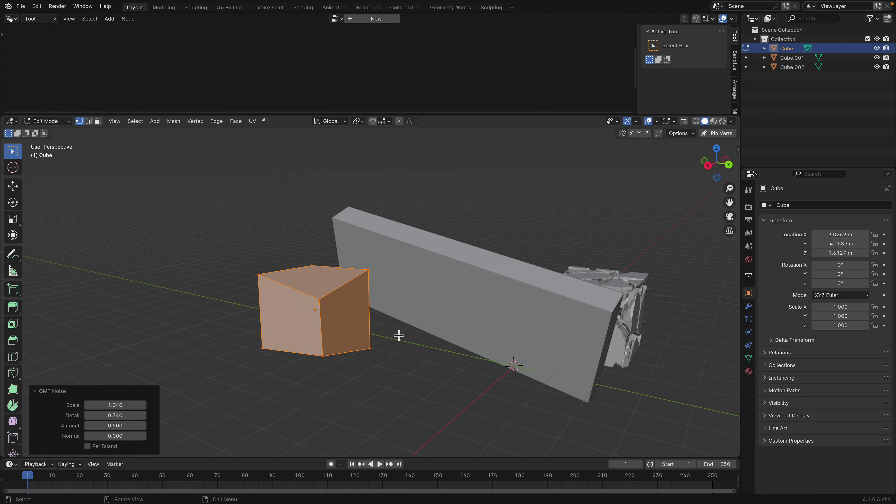
mouse_move(355, 290)
middle_mouse_down()
mouse_move(355, 282)
mouse_move(348, 290)
middle_mouse_up()
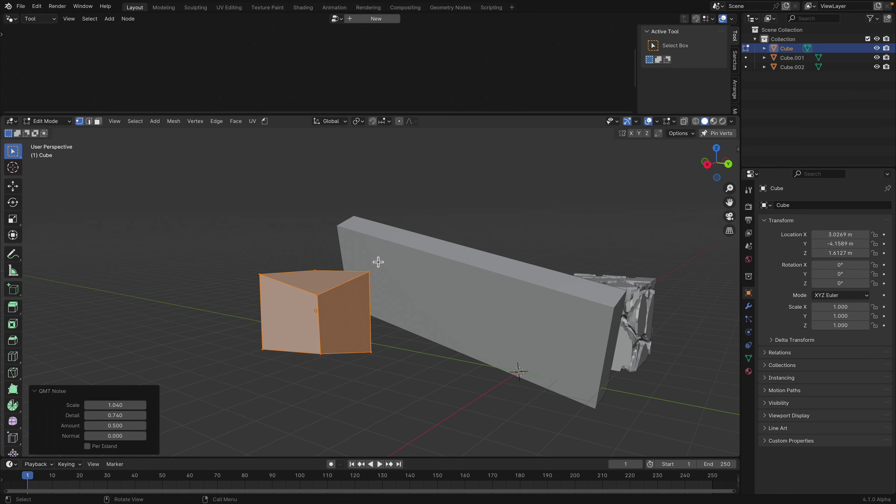
Duplicate the distorted cube twice in Object Mode, offsetting the first copy by about (0.94, -2.03, 0.99) m and placing the second beyond it.
key("Tab")
middle_click_drag(376, 260, 383, 303)
key("shift+d")
left_click(307, 265)
key("shift+d")
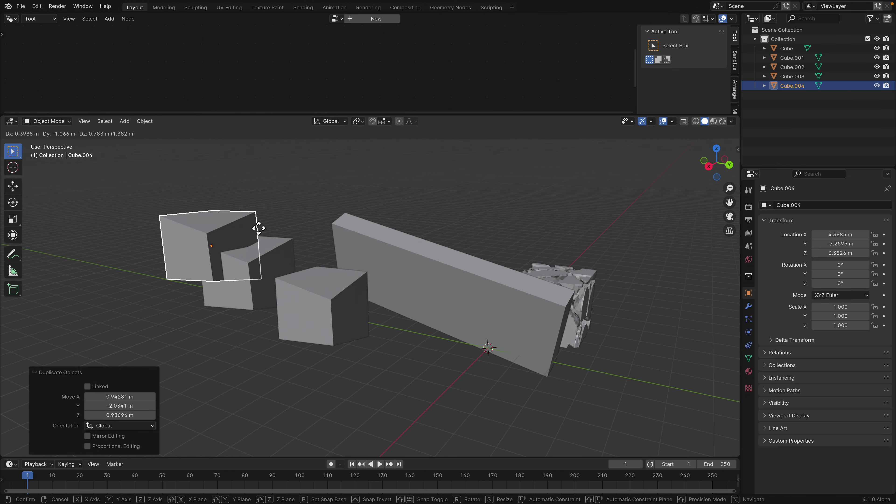
left_click(242, 214)
Select the distorted cube and its two copies and join them into one object.
left_click(253, 249, "shift")
left_click(308, 285, "shift")
middle_click_drag(335, 253, 295, 259)
key("ctrl+j")
Apply the Quick Menu's Randomize operation to the joined mesh in Edit Mode, with positions X, Y and Z of 0.3 m and seed 64.
key("Tab")
key("q")
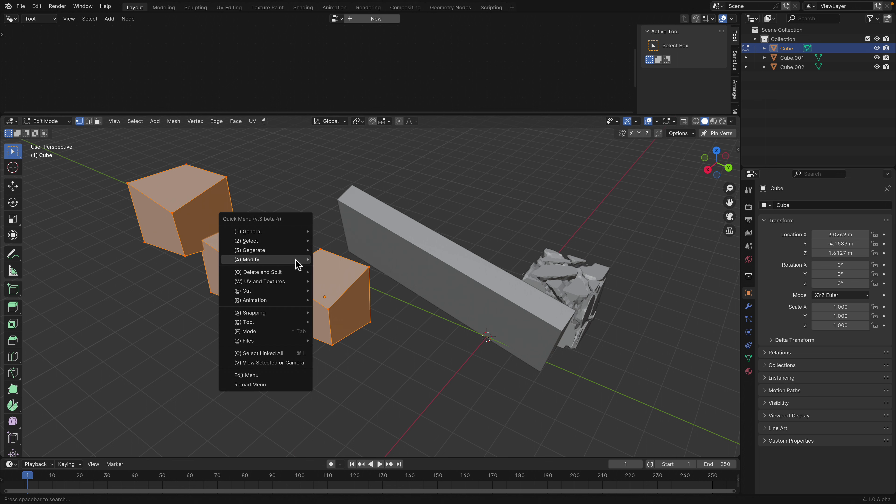
mouse_move(296, 260)
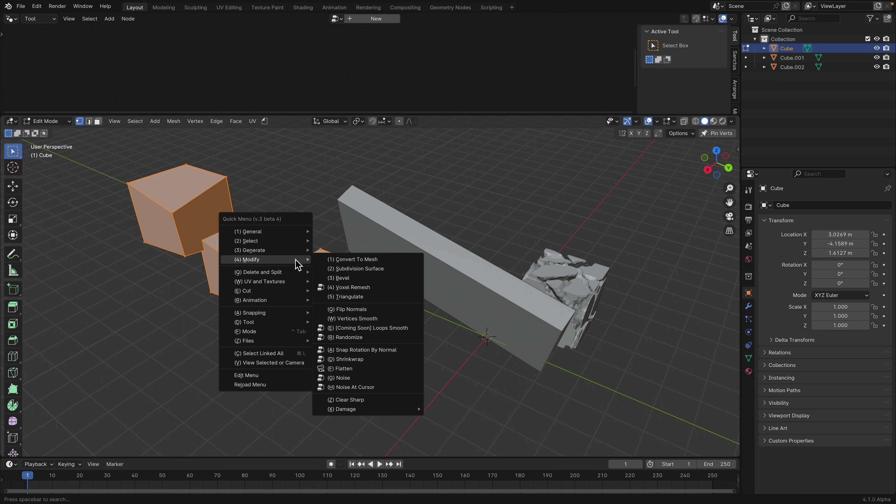
left_click(356, 338)
left_click_drag(112, 368, 131, 349)
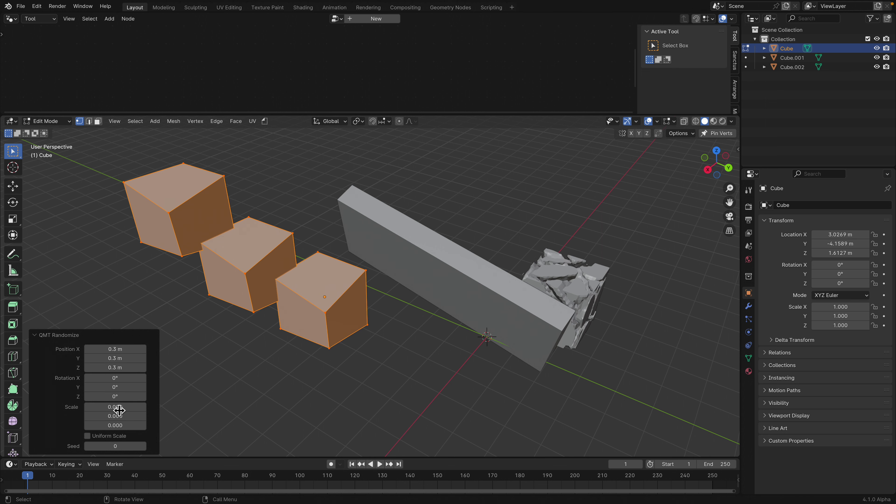
left_click_drag(111, 446, 149, 423)
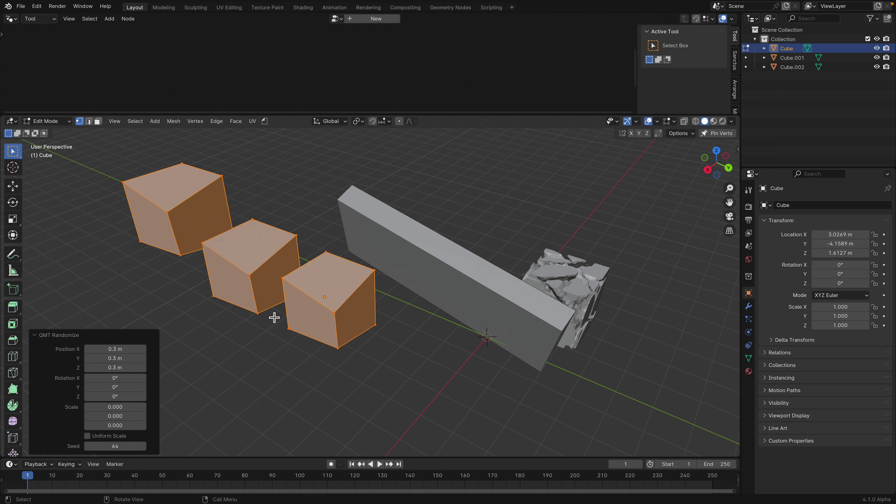
middle_click_drag(300, 306, 310, 296)
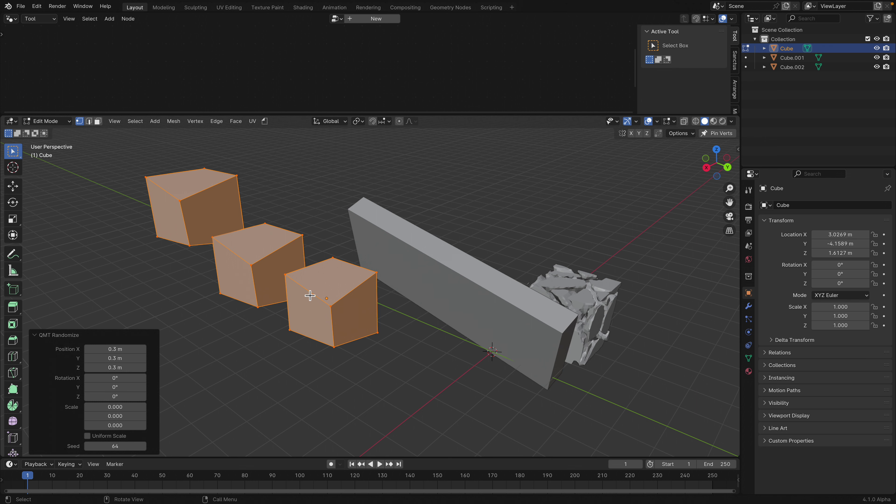
Apply the Quick Menu's Noise operation to the joined mesh, with scale 1.34 and detail 2.16.
key("q")
mouse_move(310, 297)
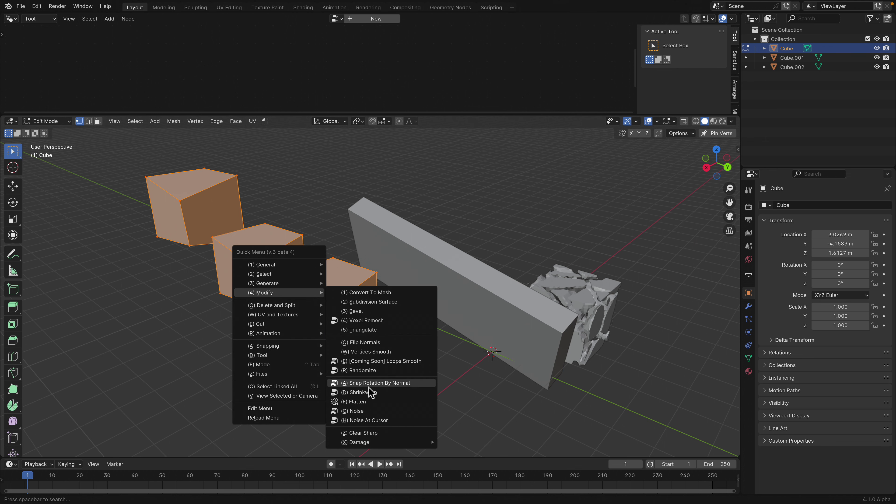
left_click(367, 411)
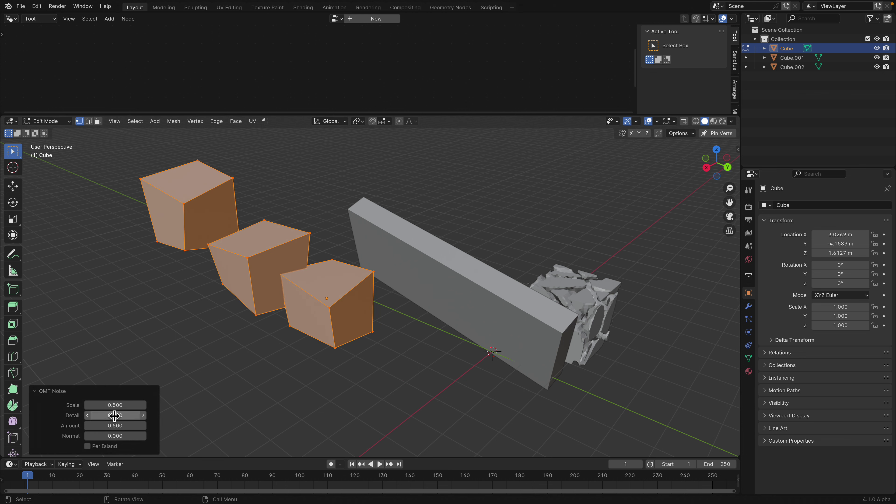
left_click_drag(116, 406, 174, 406)
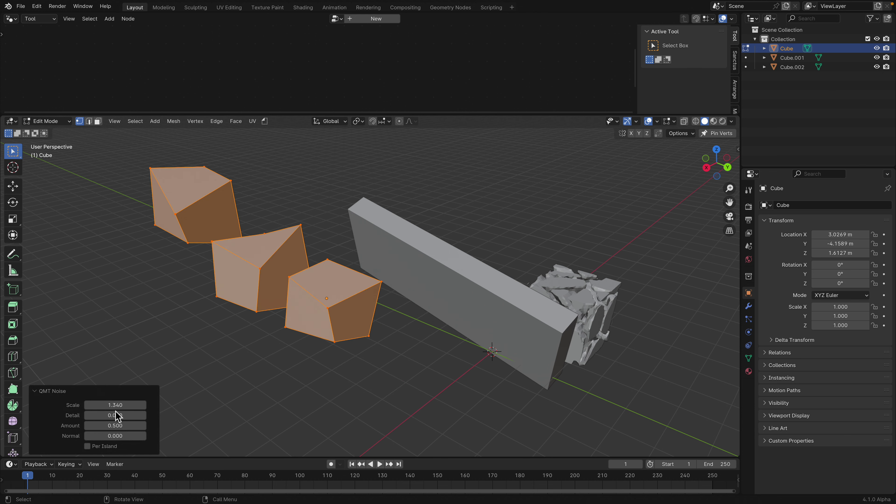
mouse_move(117, 417)
left_mouse_down()
mouse_move(139, 426)
mouse_move(116, 426)
left_mouse_up()
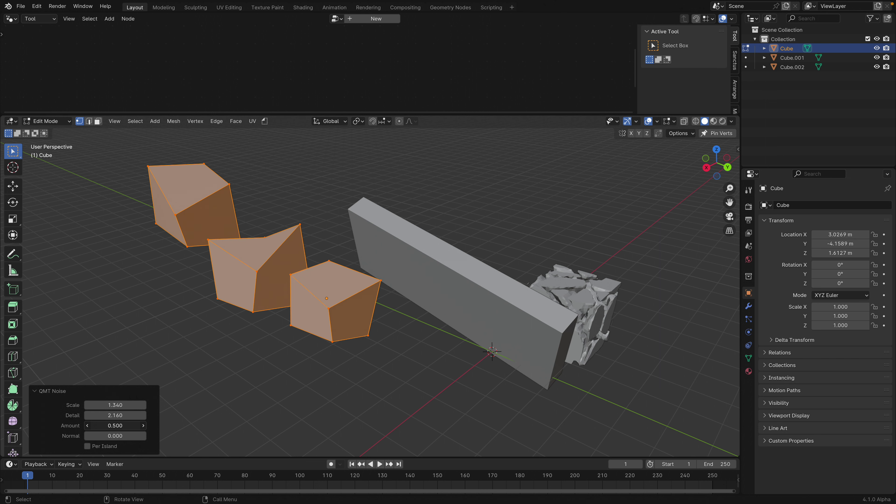
Compare the noise with Per Island on and off, leave it off with scale 1.62 and amount 0.92, and return to Object Mode.
left_click(113, 447)
left_click(112, 447)
left_click(113, 447)
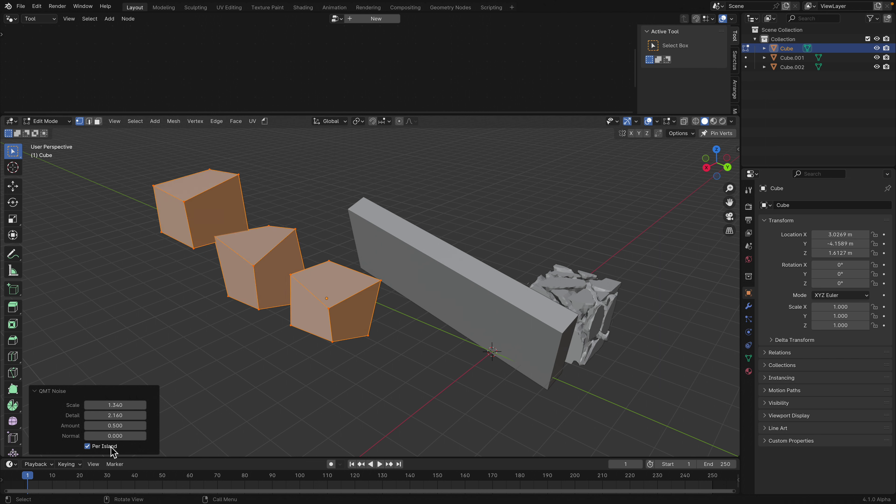
left_click(113, 448)
left_click_drag(115, 405, 133, 420)
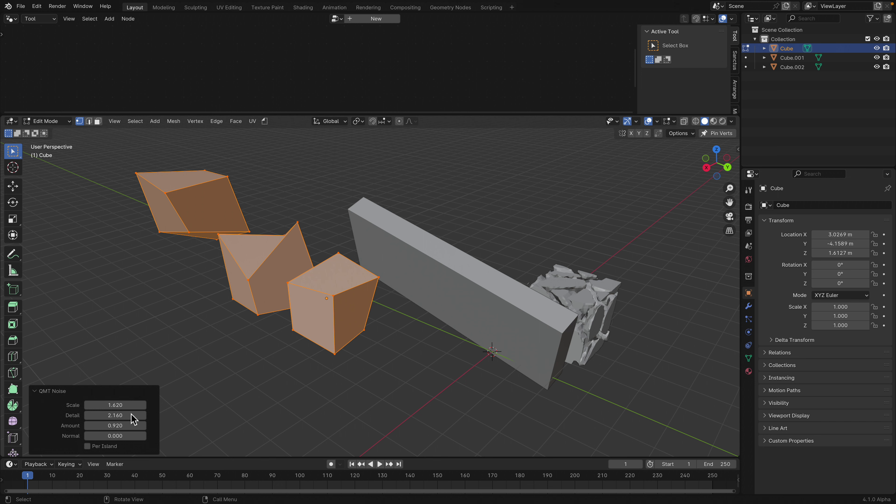
key("Tab")
Load the QMT Cracks node group in the node editor, enlarge that editor and collapse its sidebar.
middle_click_drag(311, 305, 355, 200)
left_click(336, 19)
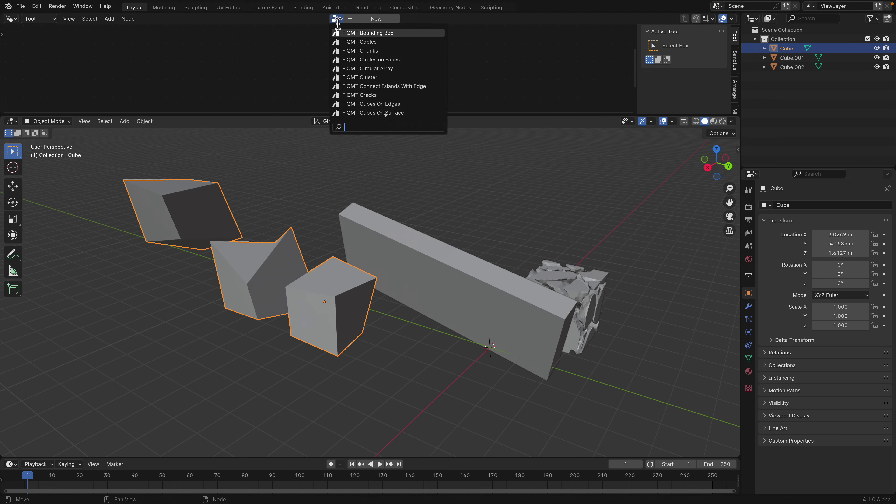
scroll(388, 113, "down", 10)
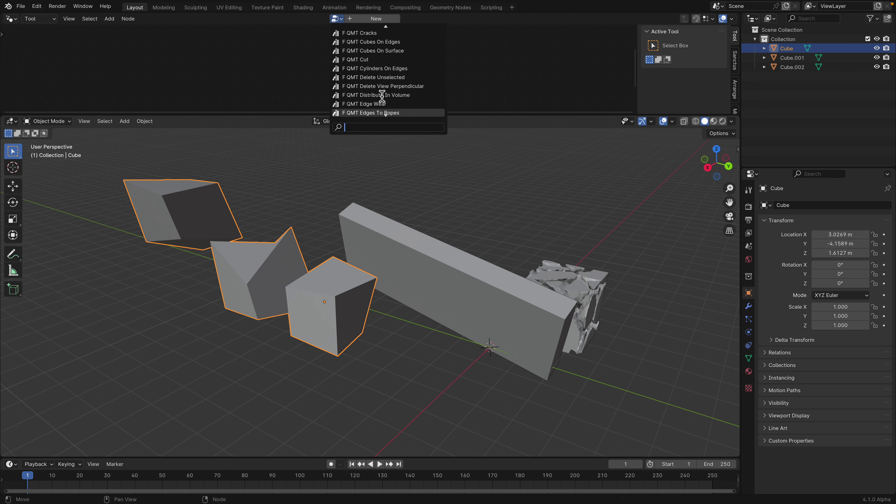
left_click_drag(498, 114, 416, 200)
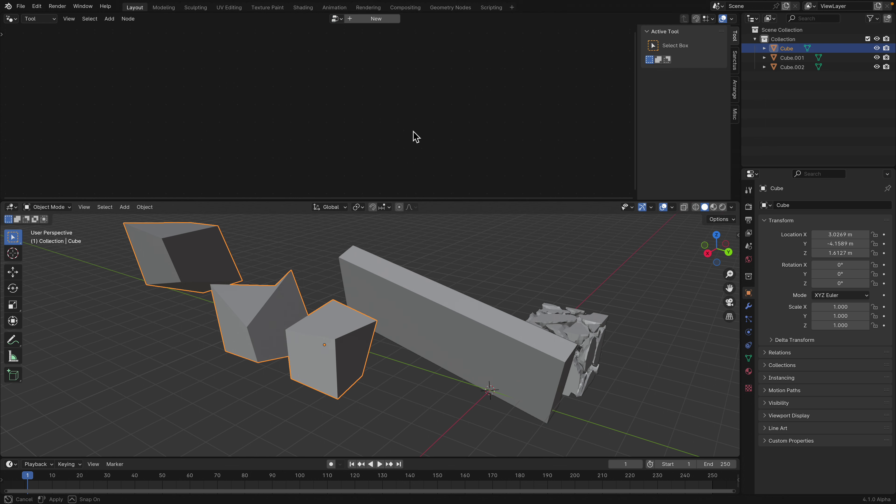
left_click(338, 18)
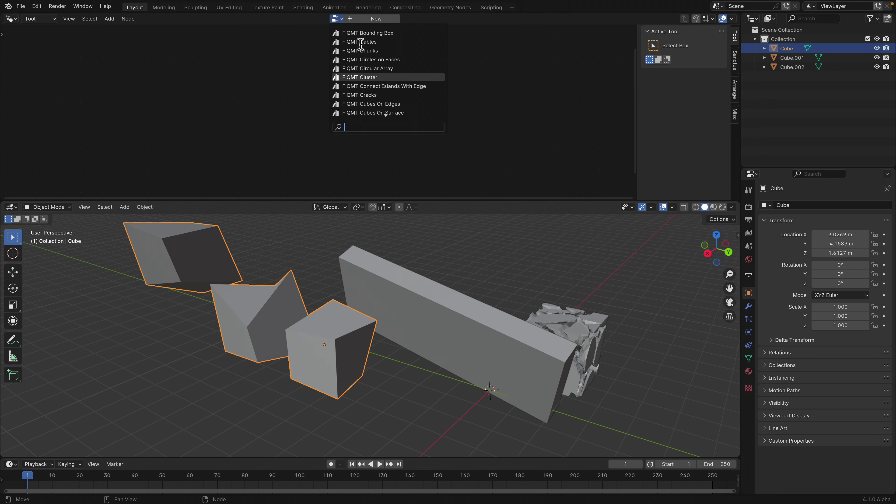
left_click(369, 95)
middle_click_drag(370, 96, 260, 76)
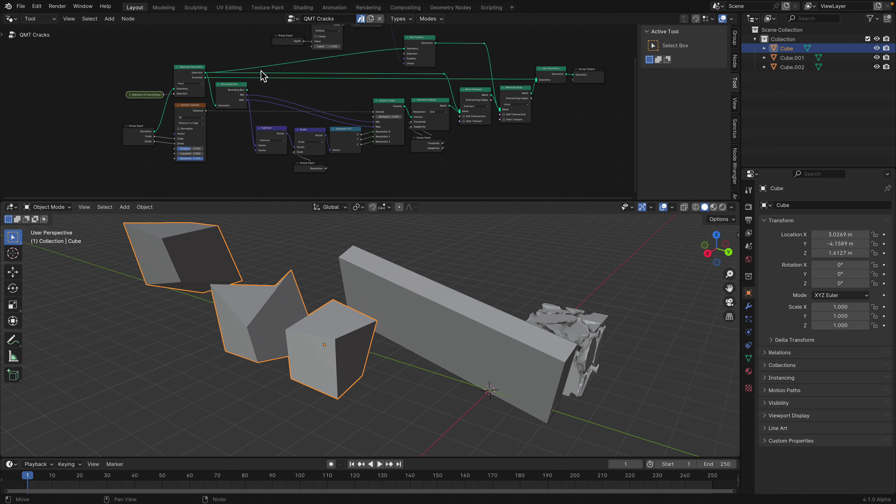
left_click_drag(470, 203, 455, 264)
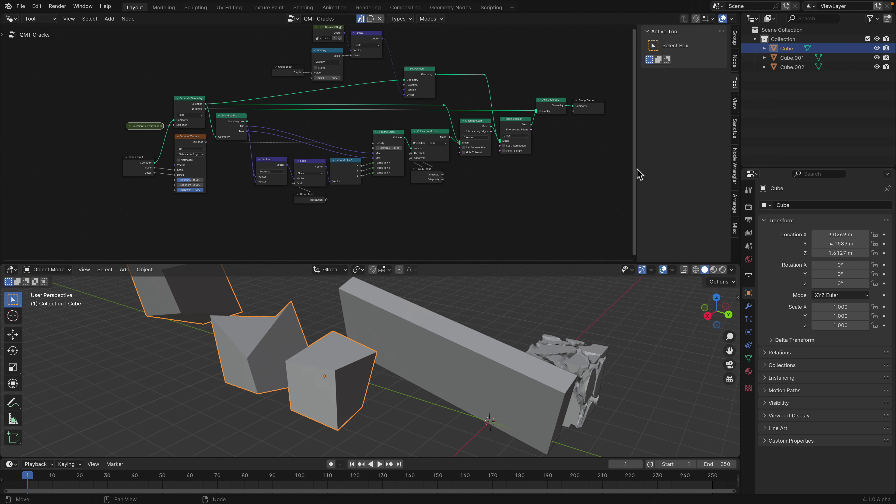
left_click_drag(640, 171, 743, 172)
Enter the Even Normal Offset group inside QMT Cracks to examine its nodes, and return to the parent tree.
scroll(504, 180, "up", 3)
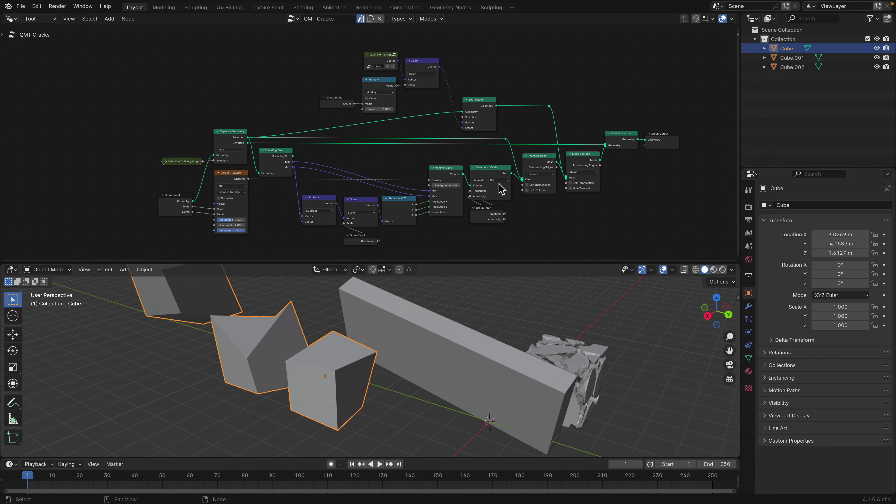
scroll(479, 166, "up", 2)
middle_click_drag(414, 123, 390, 208)
scroll(391, 209, "up", 4)
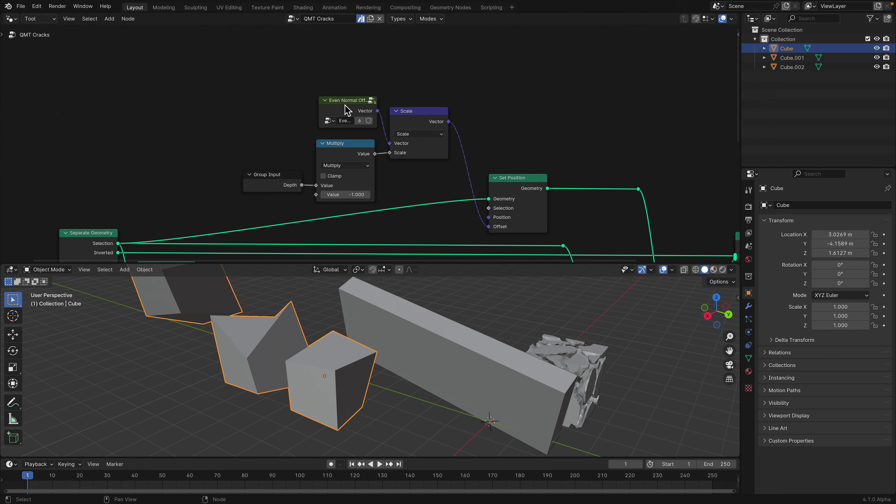
left_click_drag(344, 104, 317, 97)
key("Tab")
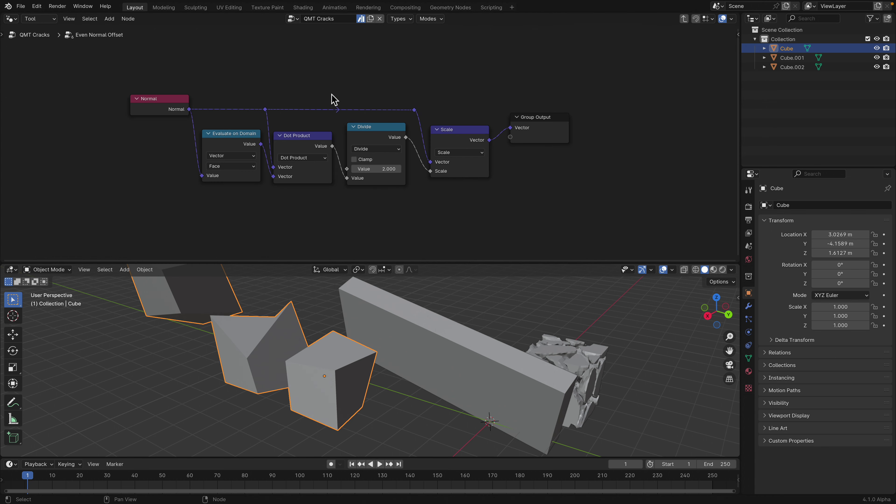
key("Tab")
Shift the Even Normal Offset and Scale nodes slightly and examine the rest of the QMT Cracks node tree.
left_click_drag(321, 91, 340, 88)
left_click_drag(416, 111, 414, 101)
scroll(420, 113, "down", 1)
middle_click_drag(426, 124, 360, 53)
scroll(466, 153, "down", 1)
middle_click_drag(466, 154, 480, 114)
scroll(471, 123, "down", 2)
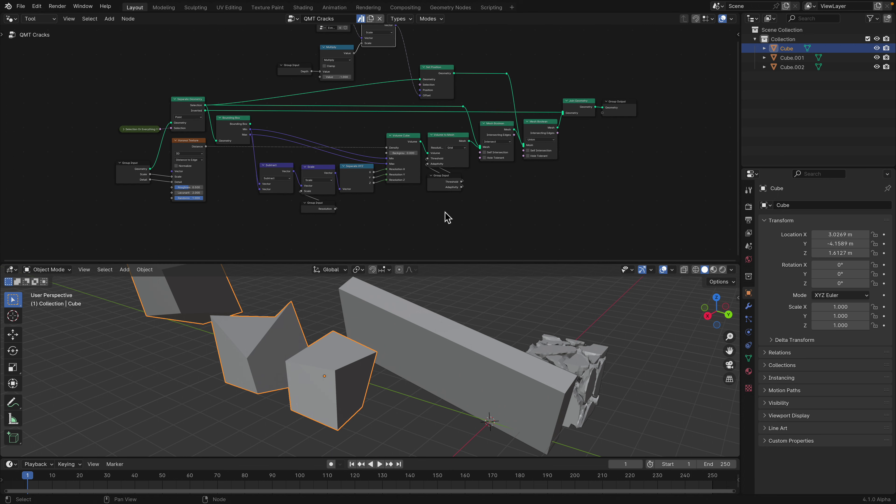
Enlarge the 3D viewport again and delete all objects from the scene.
left_click_drag(449, 267, 445, 140)
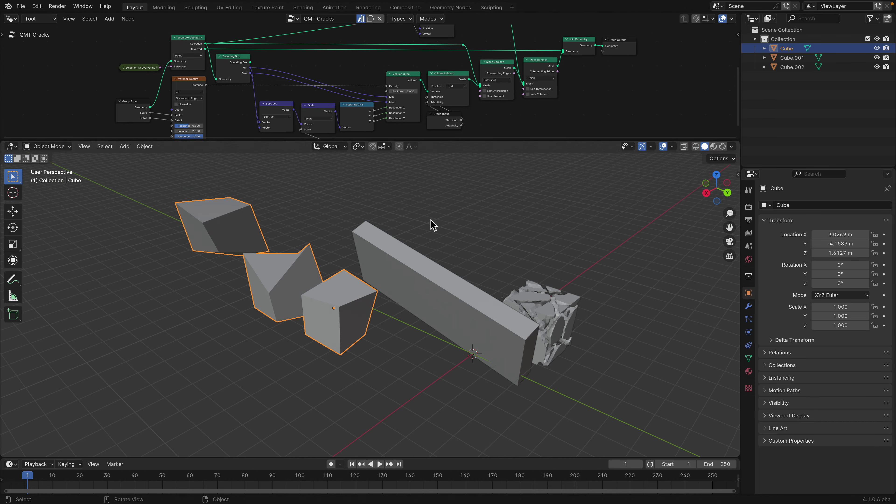
key("a")
right_click(418, 252)
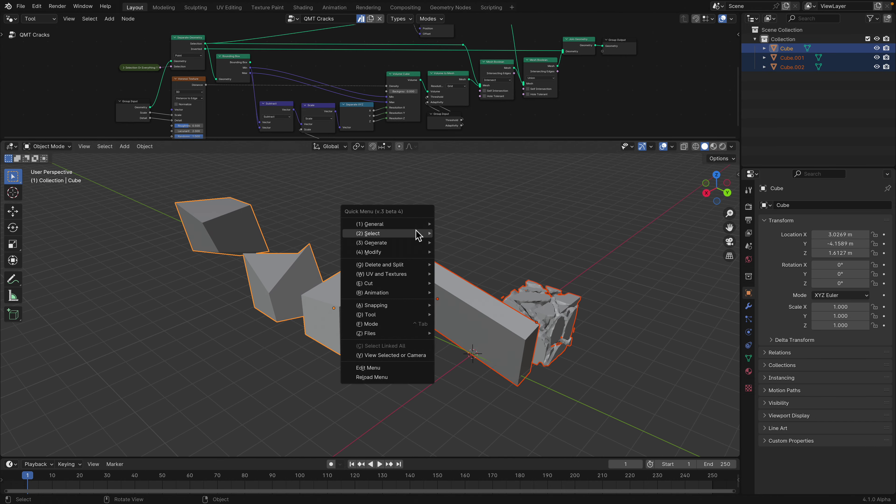
key("x")
left_click(484, 229)
Add a 2 m cube at the world origin.
key("shift+a")
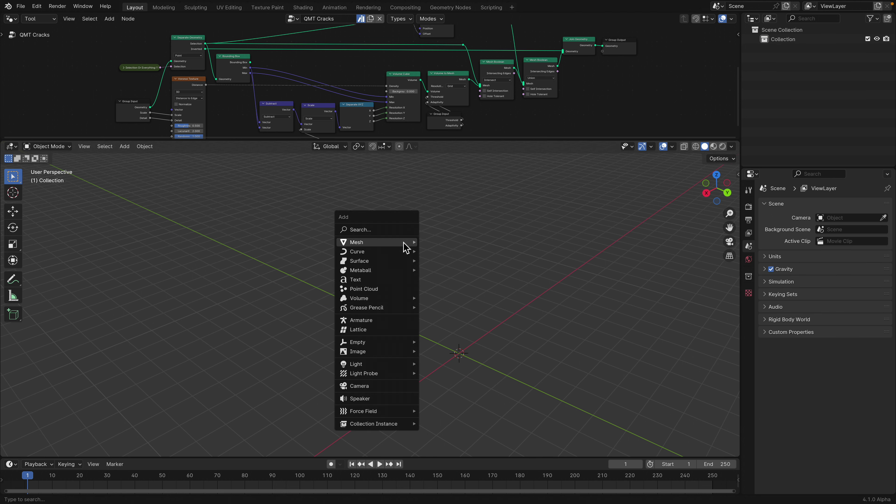
mouse_move(406, 246)
left_click(446, 253)
scroll(464, 284, "up", 3)
mouse_move(460, 325)
middle_mouse_down("shift")
mouse_move(462, 285)
mouse_move(414, 272)
middle_mouse_up("shift")
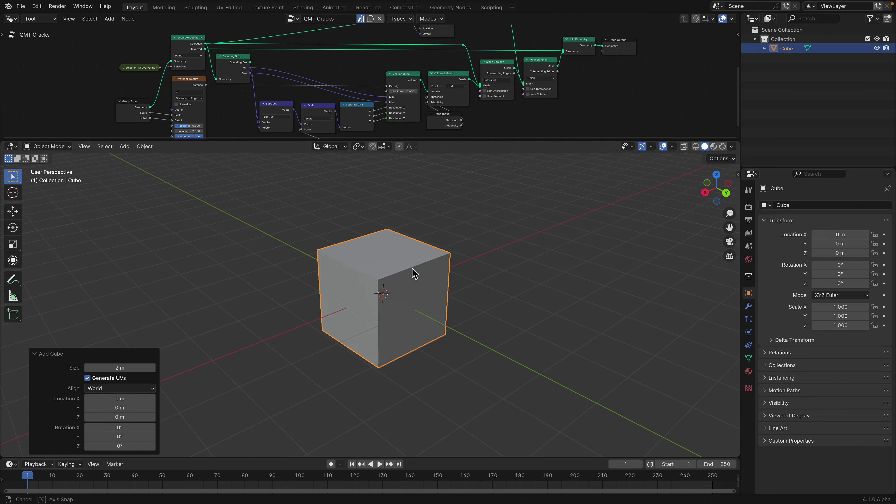
middle_click_drag(466, 252, 404, 236, "shift")
Set the cube's origin to its bottom with the Quick Menu's Origin To Bottom operation.
key("q")
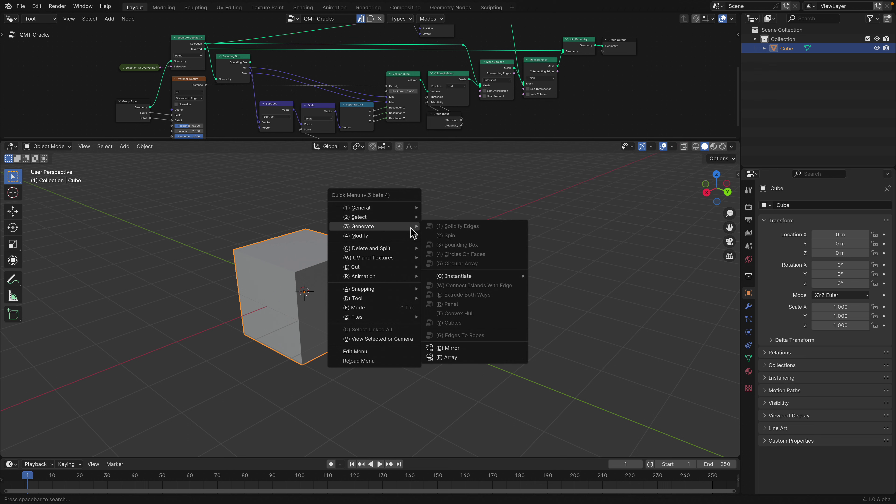
mouse_move(407, 209)
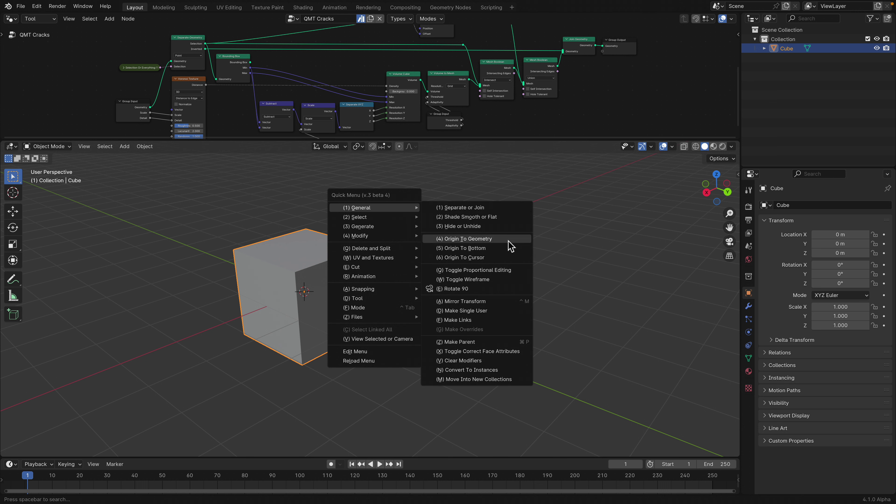
left_click(506, 249)
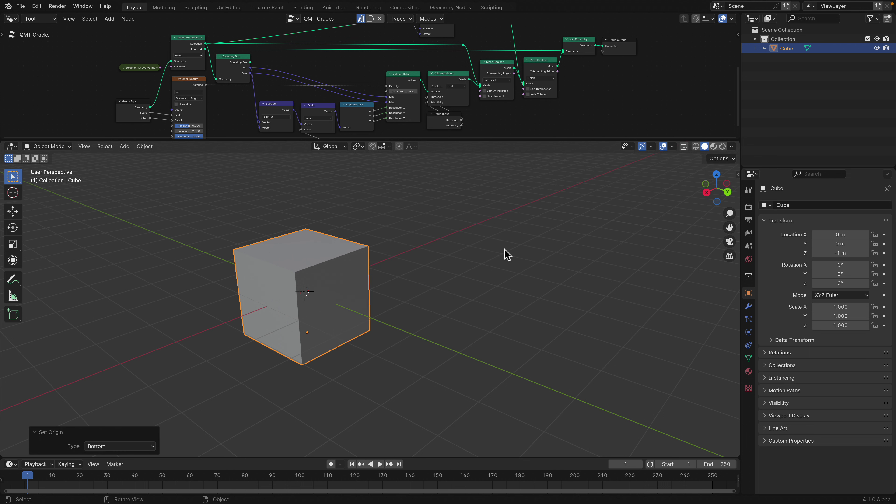
middle_click_drag(506, 252, 384, 323)
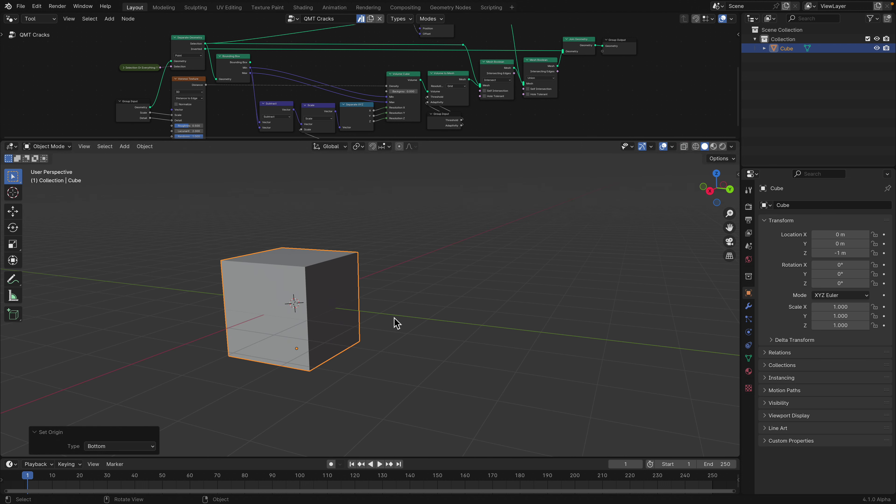
key("d")
middle_click_drag(361, 271, 345, 259)
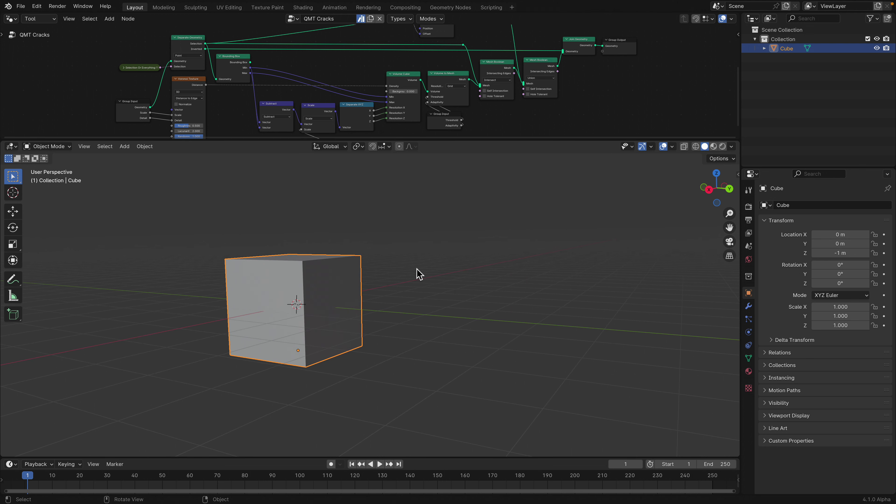
Add a 2 m monkey mesh and move it by about (-1.45, 2.23, 0.62) m, beside the cube.
key("shift+a")
mouse_move(418, 271)
left_click(480, 355)
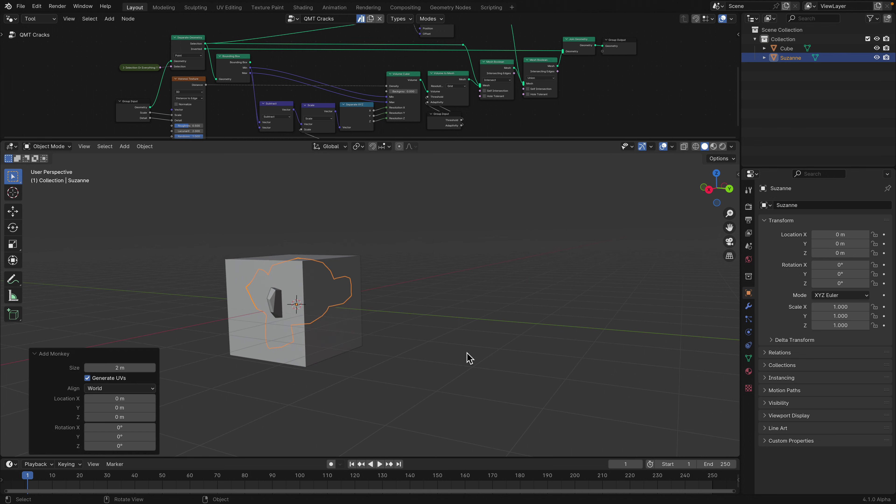
key("g")
left_click(429, 272)
middle_click_drag(428, 271, 456, 283)
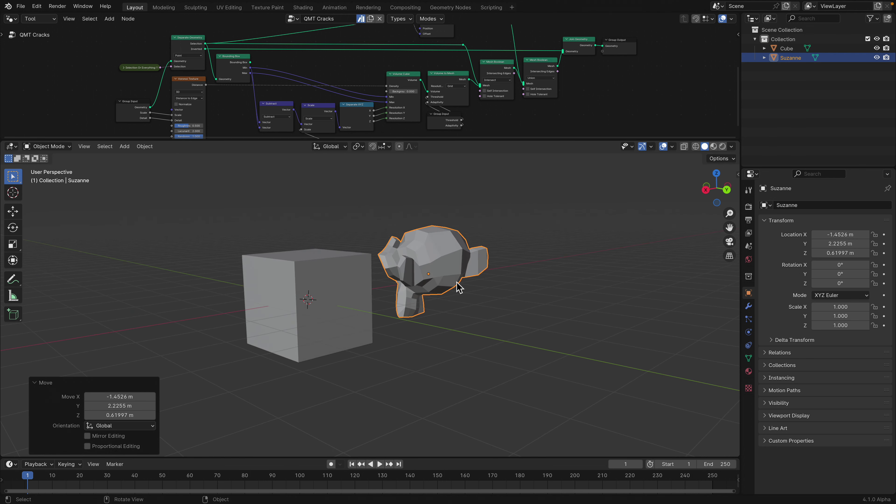
Set the monkey's origin to its bottom with the Quick Menu's Origin To Bottom operation.
key("q")
mouse_move(452, 277)
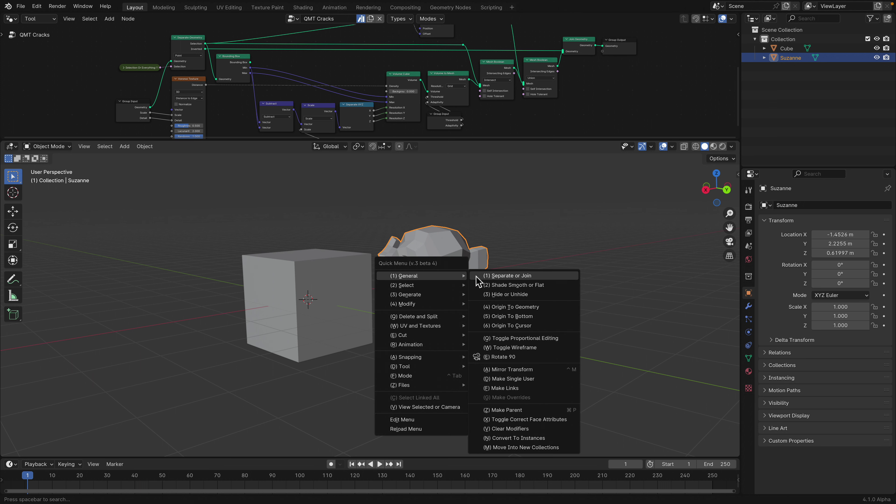
left_click(530, 320)
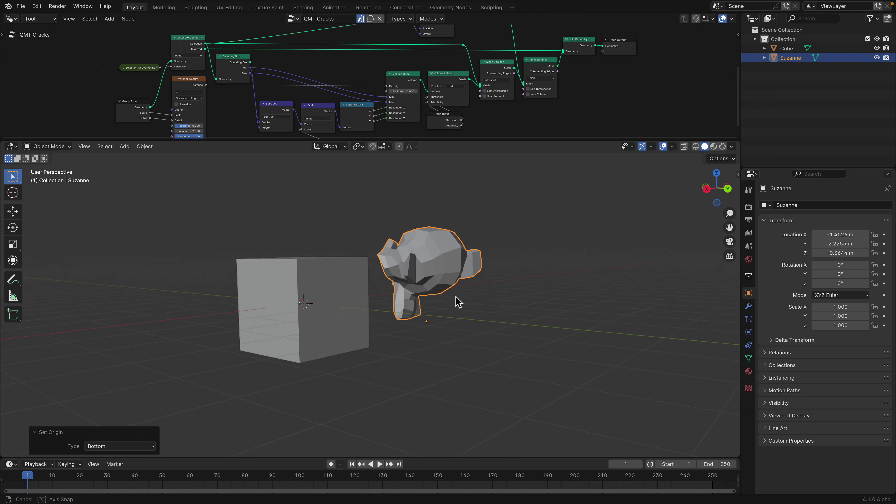
middle_click_drag(456, 300, 377, 320)
Try rotating the monkey about its bottom origin.
key("r")
right_click(472, 276)
key("r")
right_click(485, 282)
key("r")
right_click(518, 290)
Add a second cube, move it by about (2.68, -2.22, 1.37) m, and make the 3D viewport taller.
key("shift+a")
mouse_move(472, 282)
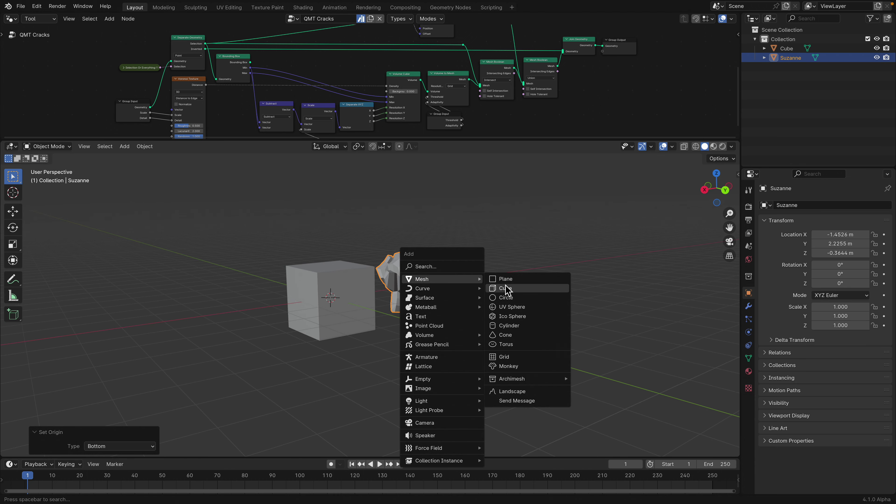
left_click(506, 290)
key("g")
left_click(388, 256)
middle_click_drag(310, 260, 258, 185)
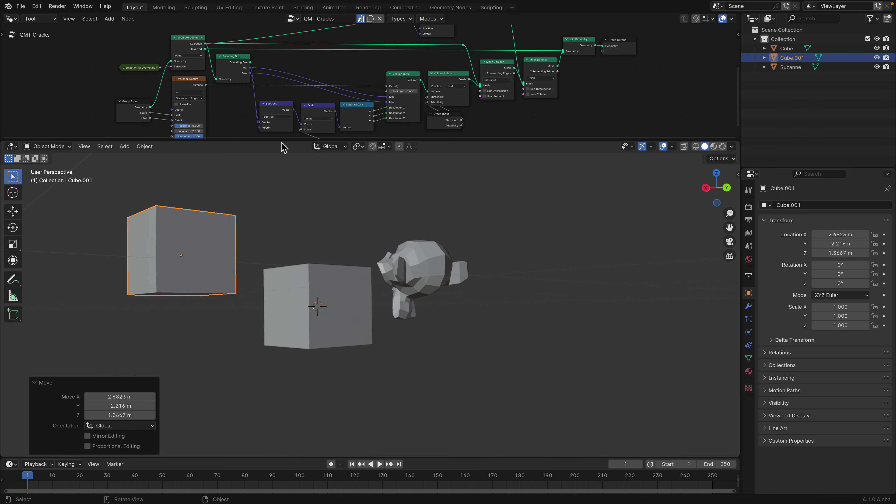
left_click_drag(285, 134, 285, 106)
Try moving the second cube freely and along the global X axis.
key("g")
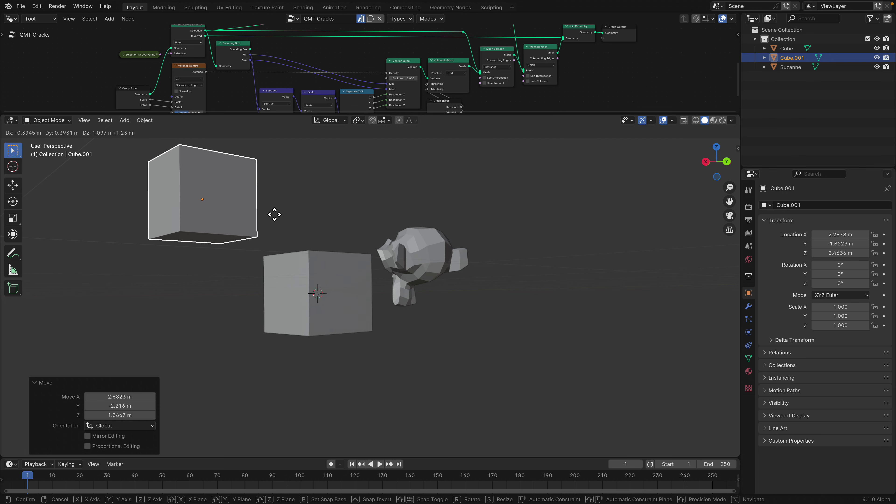
key("x")
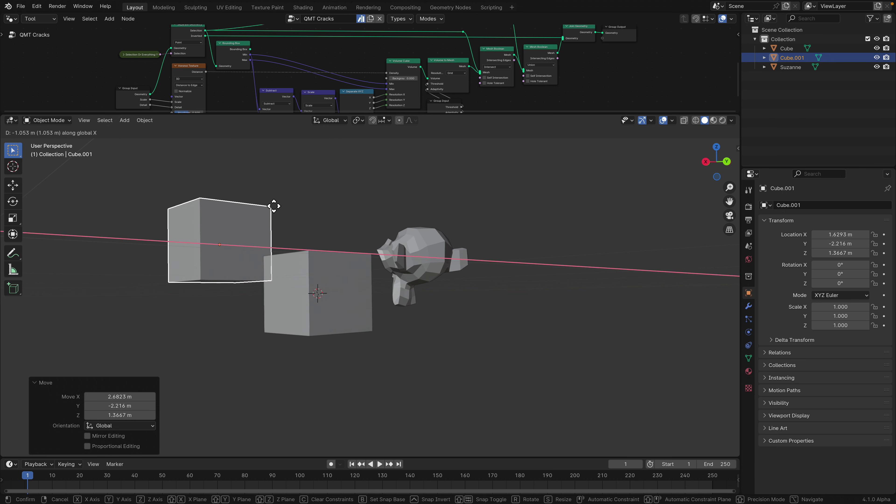
key("Escape")
key("g")
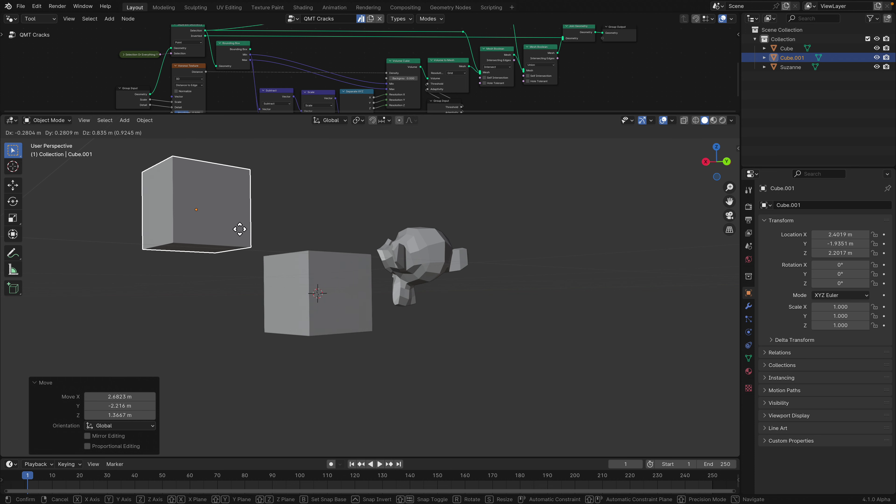
key("x")
right_click(260, 243)
middle_click_drag(260, 244, 249, 267)
left_click(236, 275)
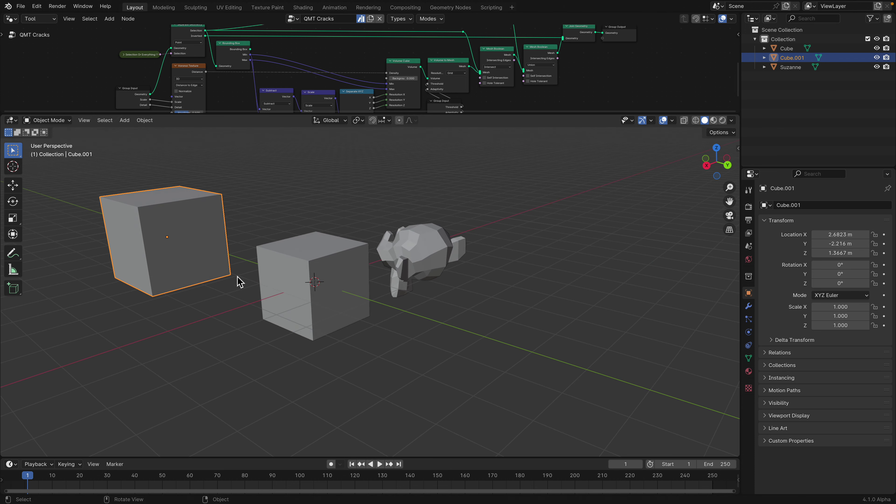
Rotate the monkey with the Quick Menu's Rotate 90 operation, setting the angle to about 42°.
left_click(310, 250)
middle_click_drag(411, 232, 473, 235)
key("d")
mouse_move(460, 231)
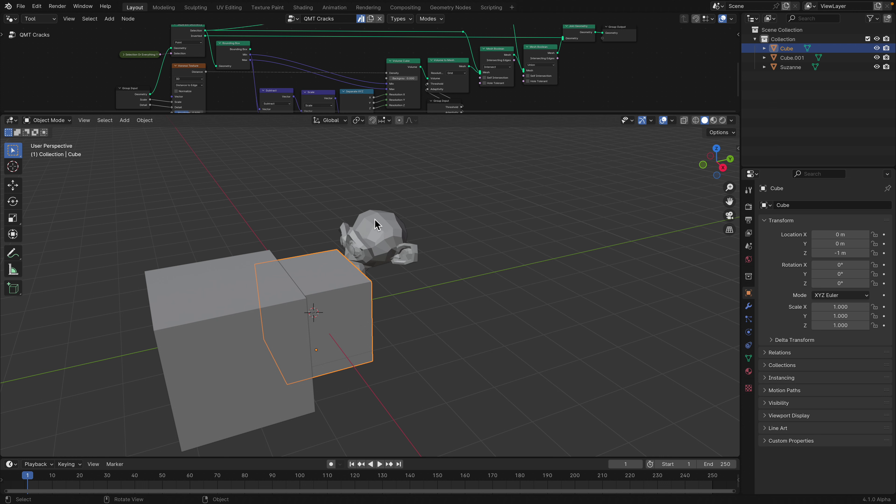
left_click(363, 230)
key("q")
mouse_move(493, 239)
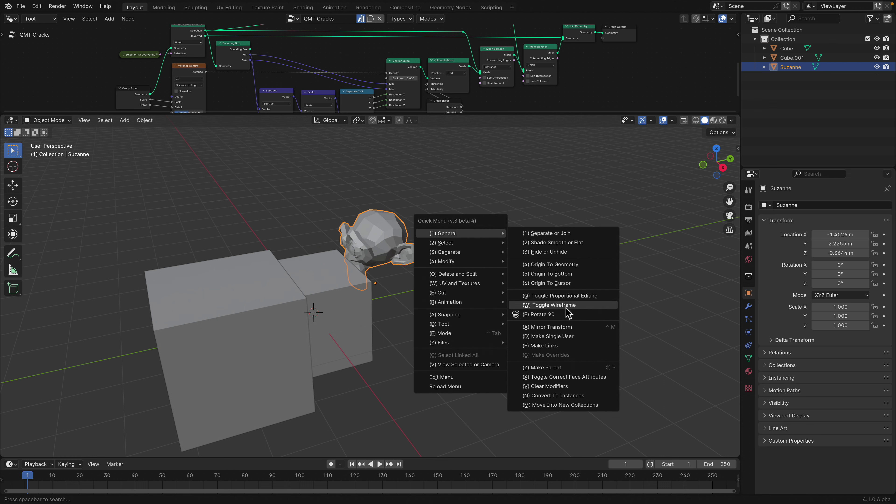
left_click(558, 313)
left_click_drag(127, 446, 91, 445)
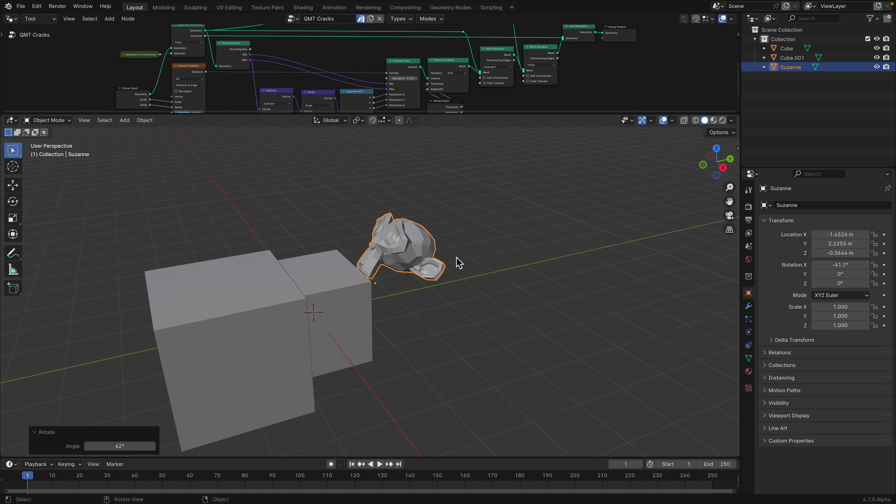
Apply the Quick Menu's Random selection with a ratio of 0.5 and set the random seed to 20.
left_click(407, 255)
key("q")
mouse_move(493, 261)
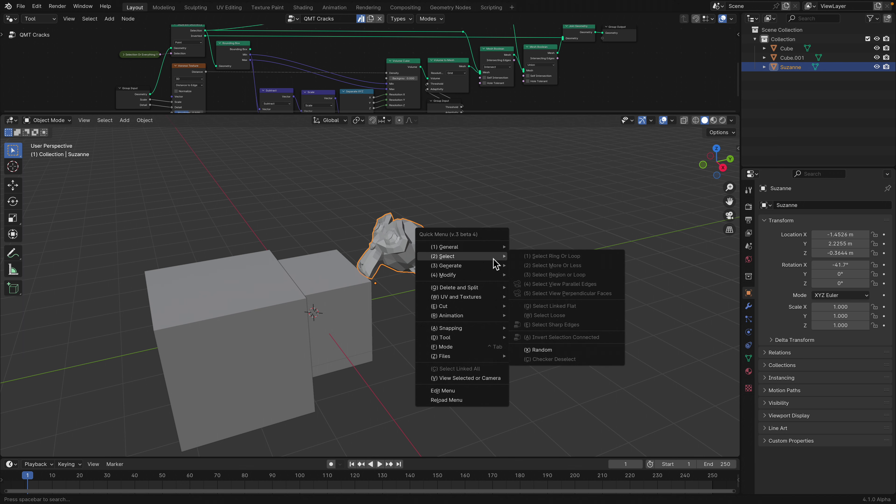
left_click(547, 350)
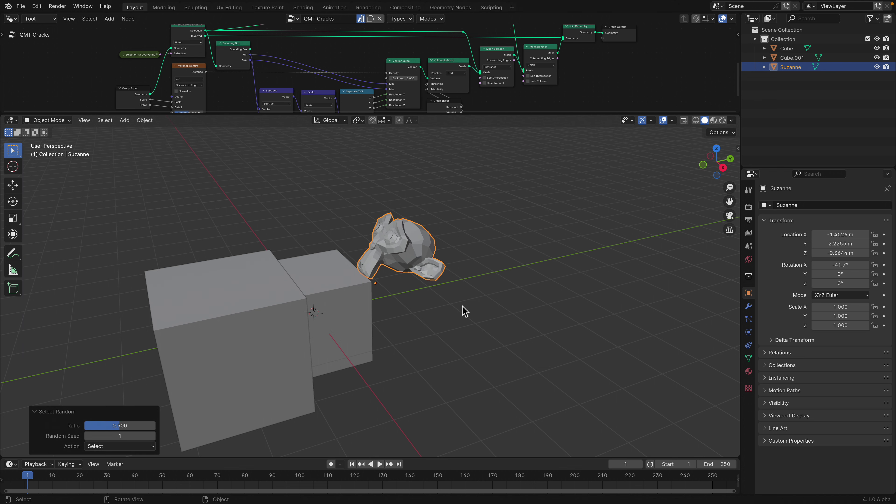
middle_click_drag(464, 312, 151, 443)
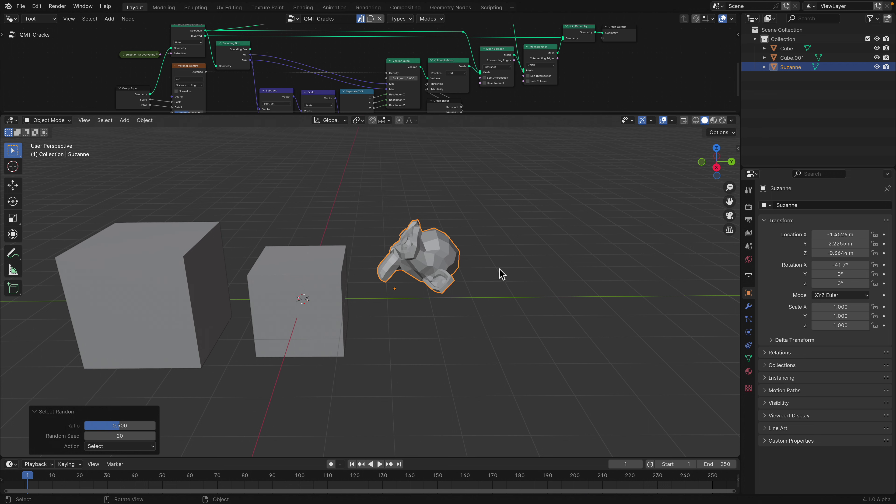
Enter Edit Mode on the monkey and select its entire mesh.
key("Tab")
scroll(464, 258, "up", 3)
mouse_move(482, 256)
middle_mouse_down()
mouse_move(516, 260)
mouse_move(476, 270)
middle_mouse_up()
key("alt+a")
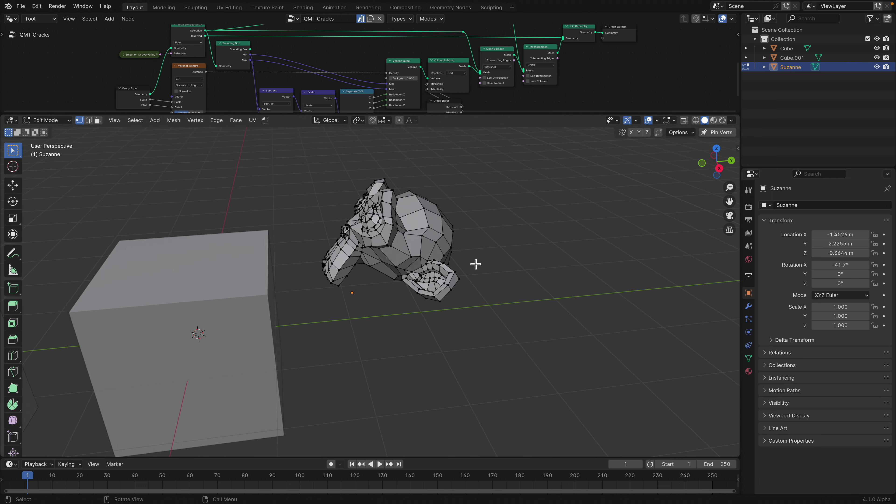
key("a")
Apply the Quick Menu's Noise Deselect to the monkey's mesh with threshold about 0.542 and scale about 2.2.
key("q")
mouse_move(476, 264)
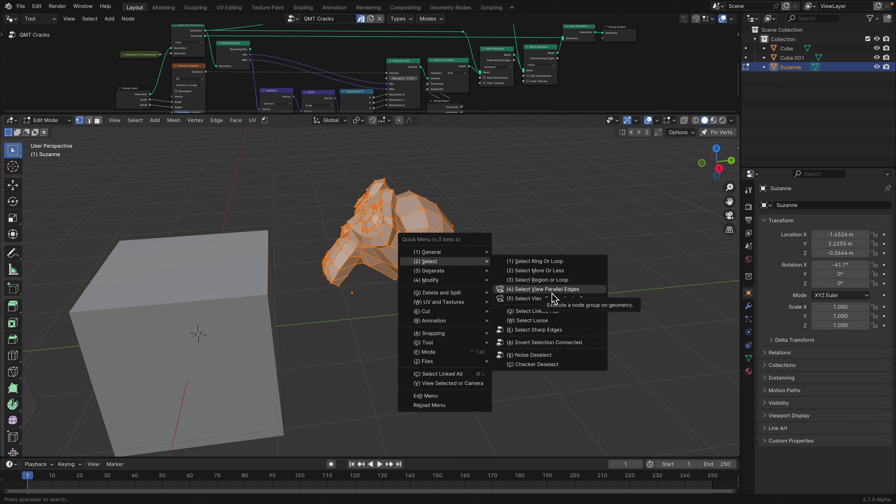
left_click(554, 355)
middle_click_drag(472, 318, 187, 392)
mouse_move(116, 425)
left_mouse_down()
mouse_move(136, 426)
mouse_move(135, 437)
mouse_move(119, 436)
left_mouse_up()
middle_click_drag(438, 308, 462, 314)
left_click_drag(141, 436, 159, 436)
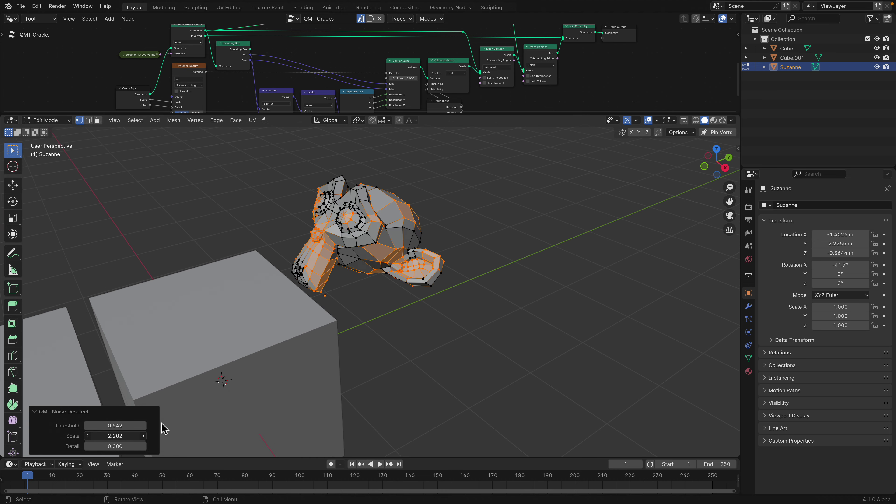
Return to Object Mode and delete the monkey.
key("Tab")
middle_click_drag(396, 316, 366, 310)
key("x")
left_click(366, 310)
Move the first cube to about (-1.41, 2.16, 0.10) m.
left_click(300, 304)
key("g")
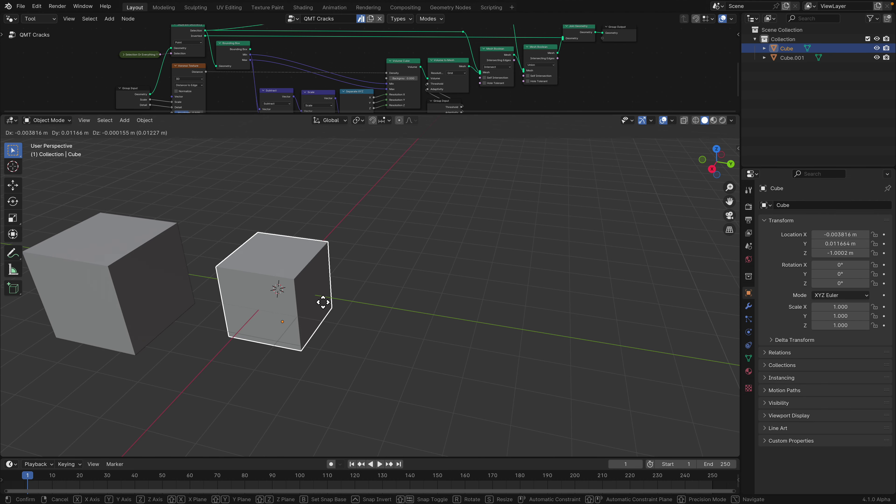
left_click(415, 263)
Round the moved cube into a smooth sphere with the Quick Menu's Subdivision Surface operation at level 5.
mouse_move(415, 263)
middle_mouse_down()
mouse_move(405, 304)
mouse_move(415, 252)
middle_mouse_up()
key("d")
mouse_move(425, 265)
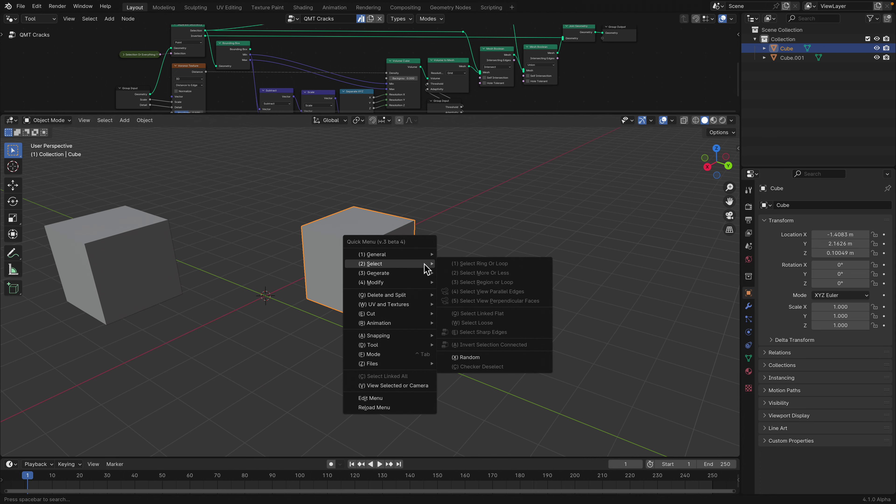
mouse_move(419, 283)
left_click(511, 292)
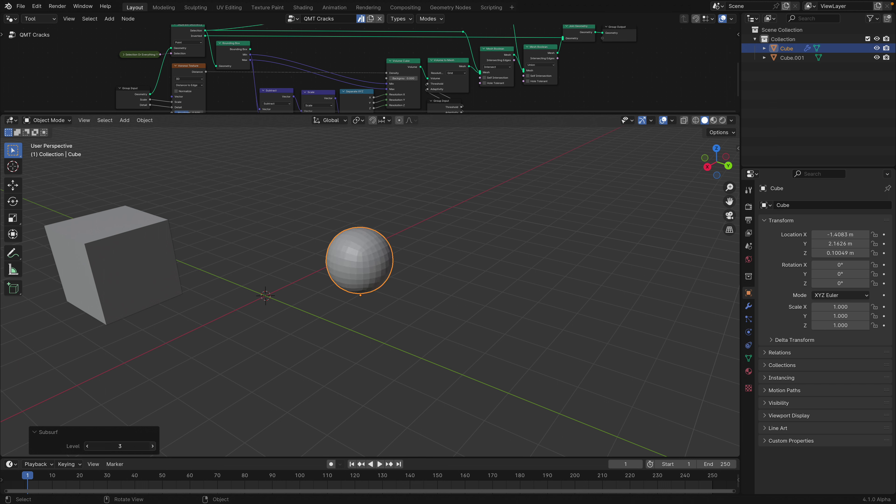
scroll(389, 269, "up", 3)
right_click(404, 249)
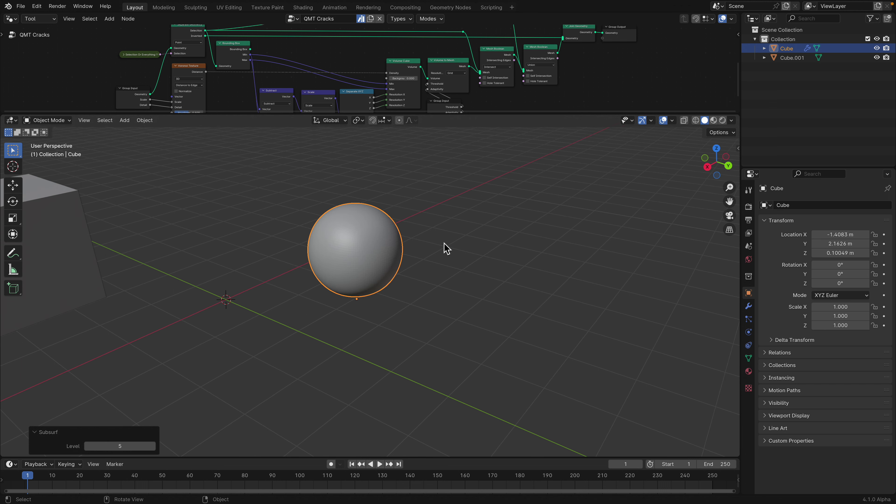
Convert the subdivided cube to real mesh with the Quick Menu's Convert To Mesh and check its modifier list.
key("q")
mouse_move(445, 247)
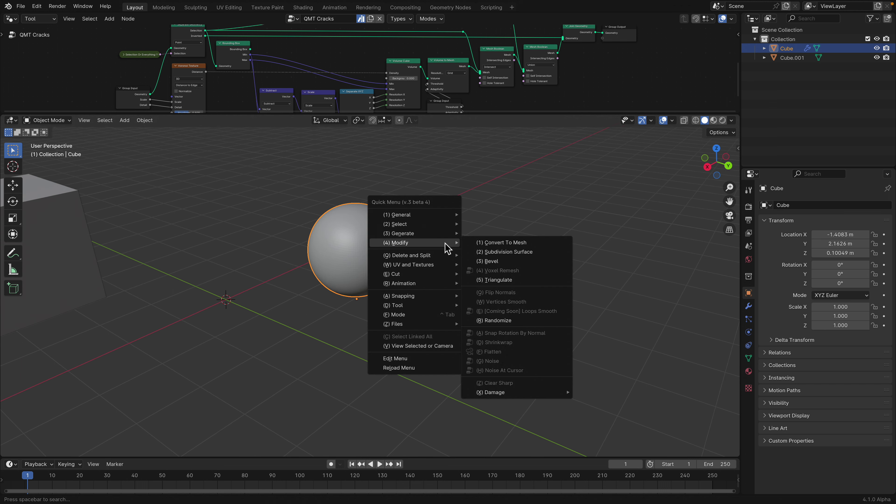
left_click(527, 243)
key("KP_Decimal")
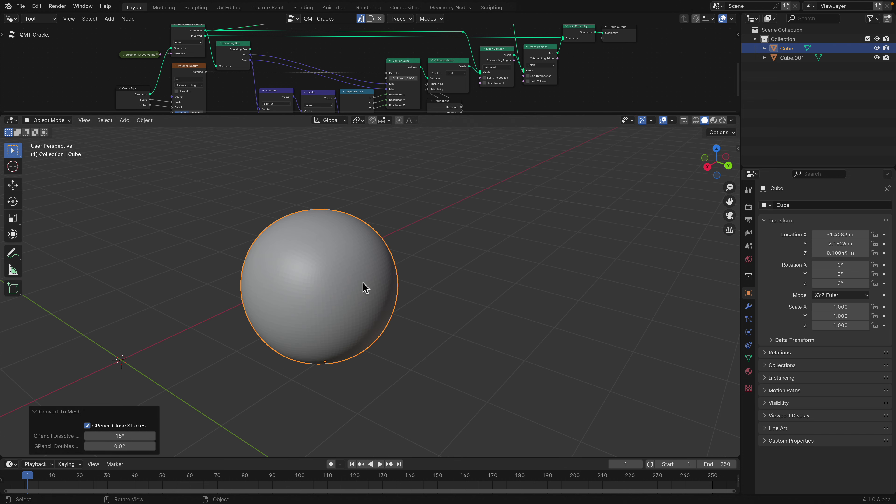
left_click(748, 306)
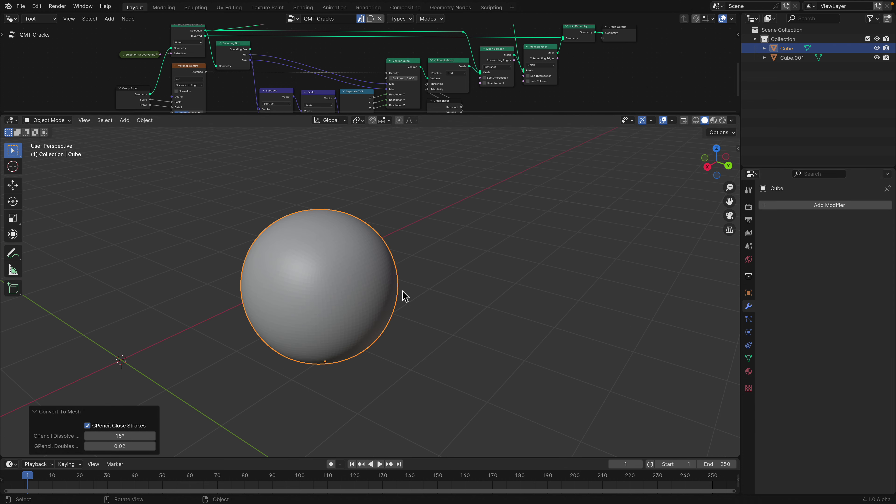
Enter Edit Mode on the sphere and apply Noise Deselect to its fully selected vertices.
key("Tab")
key("q")
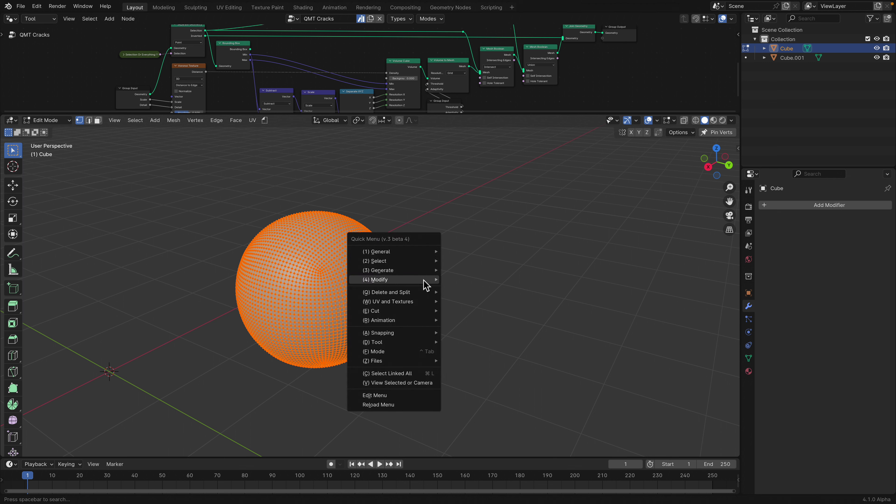
mouse_move(425, 260)
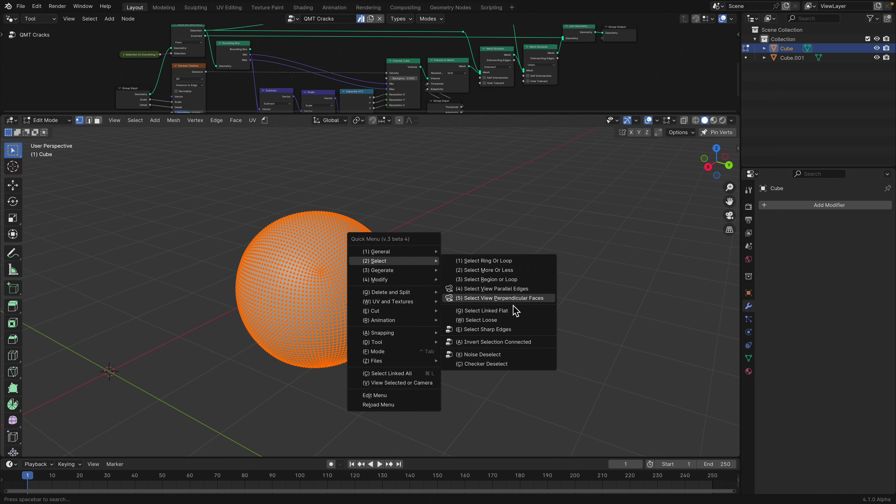
left_click(500, 354)
middle_click_drag(496, 353, 388, 368)
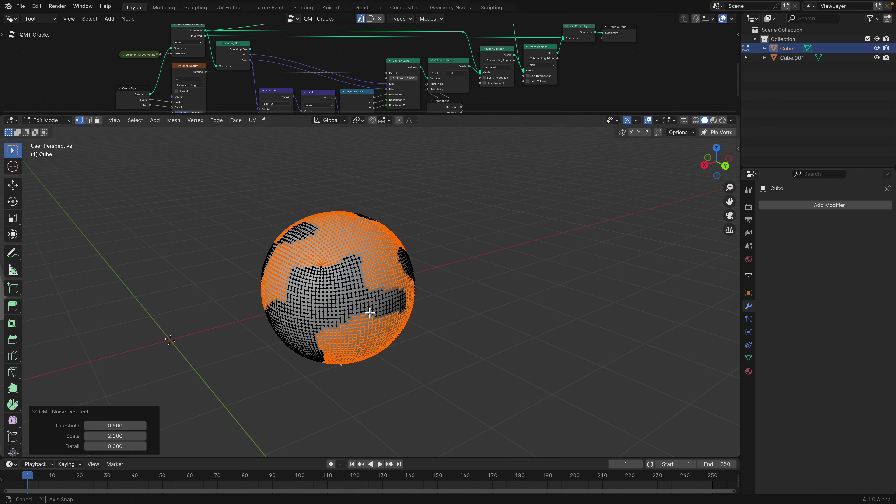
Set Noise Deselect to threshold 0.562, scale 4.7 and detail 0.6, and inspect the selection pattern on the sphere.
left_click_drag(114, 436, 162, 436)
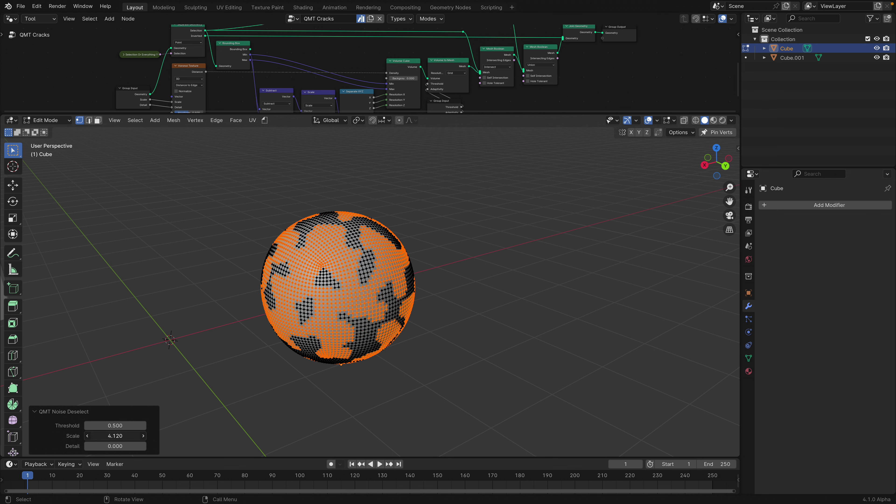
mouse_move(118, 449)
left_mouse_down()
mouse_move(132, 449)
mouse_move(131, 426)
mouse_move(141, 425)
mouse_move(101, 425)
mouse_move(128, 425)
mouse_move(107, 425)
mouse_move(124, 436)
left_mouse_up()
middle_click_drag(326, 337, 429, 328)
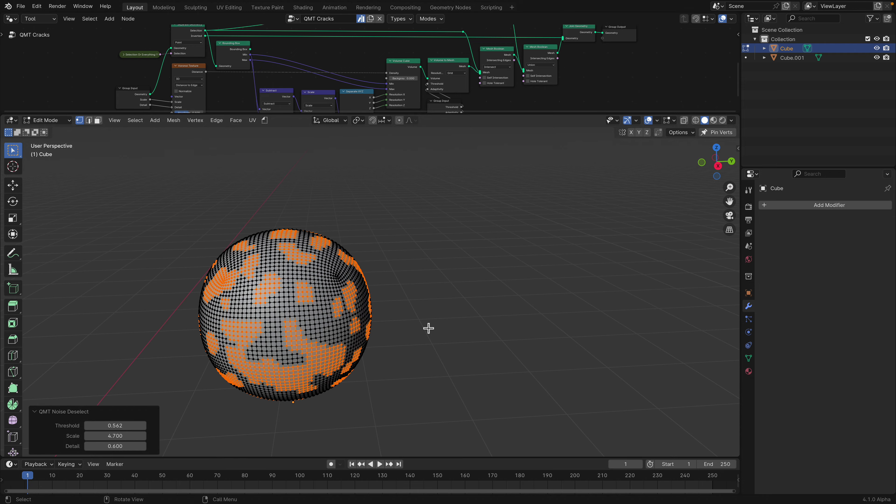
middle_click_drag(354, 339, 398, 331, "shift")
mouse_move(398, 332)
middle_mouse_down()
mouse_move(445, 319)
mouse_move(407, 324)
middle_mouse_up()
scroll(438, 320, "up", 2)
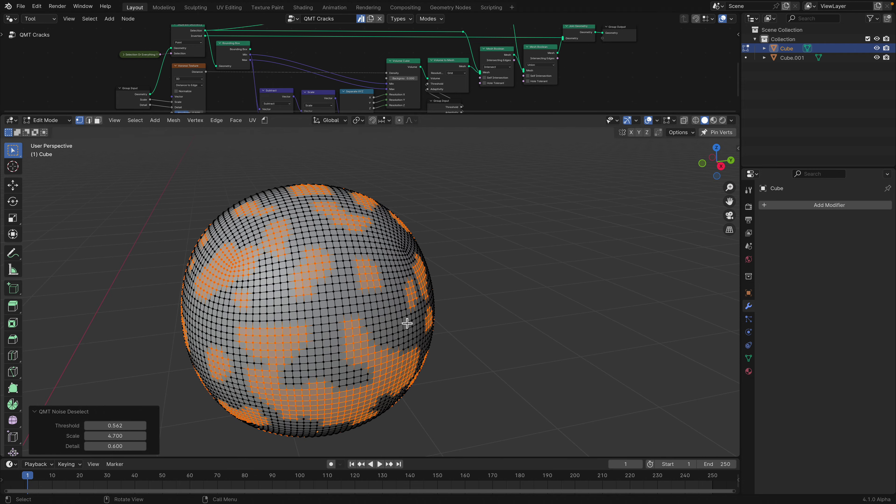
Switch to face selection and select all of the sphere's faces.
left_click(99, 122)
scroll(470, 270, "down", 1)
middle_click_drag(469, 270, 386, 273)
key("a")
Apply Noise Deselect to the sphere's faces with scale about 3.06.
mouse_move(464, 276)
middle_mouse_down()
mouse_move(475, 292)
mouse_move(458, 281)
middle_mouse_up()
key("d")
mouse_move(456, 279)
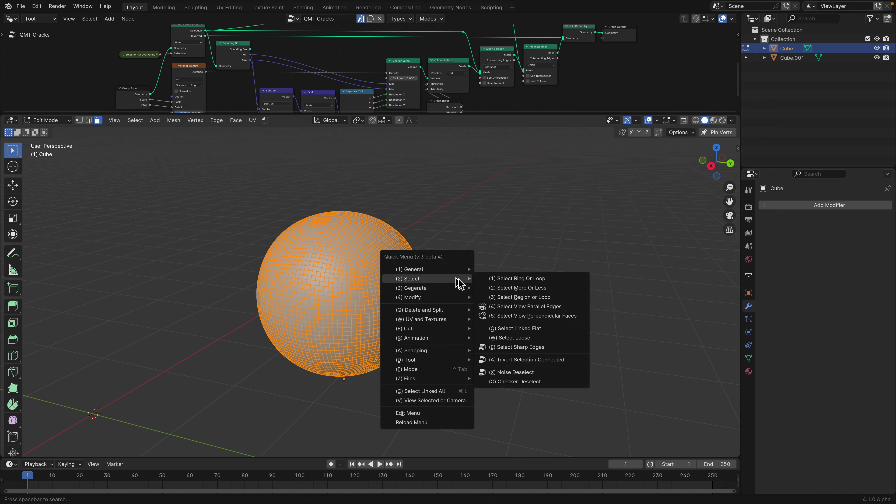
left_click(518, 369)
middle_click_drag(436, 370, 108, 459)
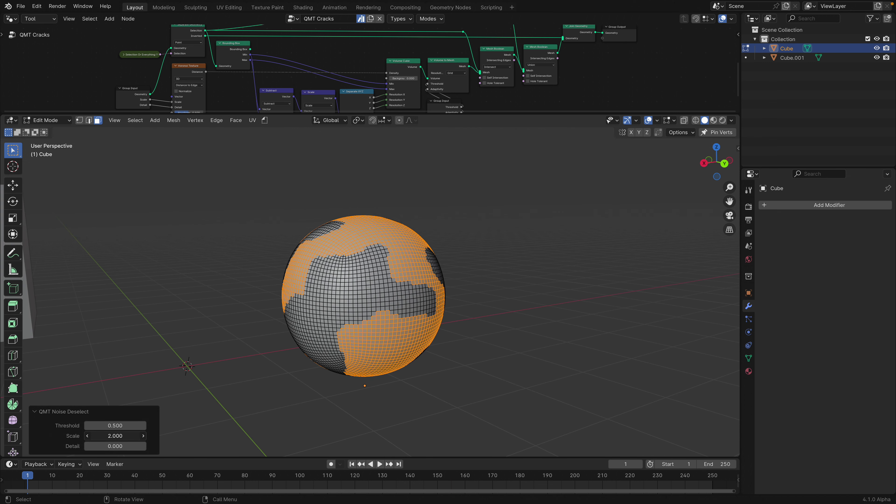
left_click_drag(115, 436, 136, 436)
middle_click_drag(419, 300, 449, 309)
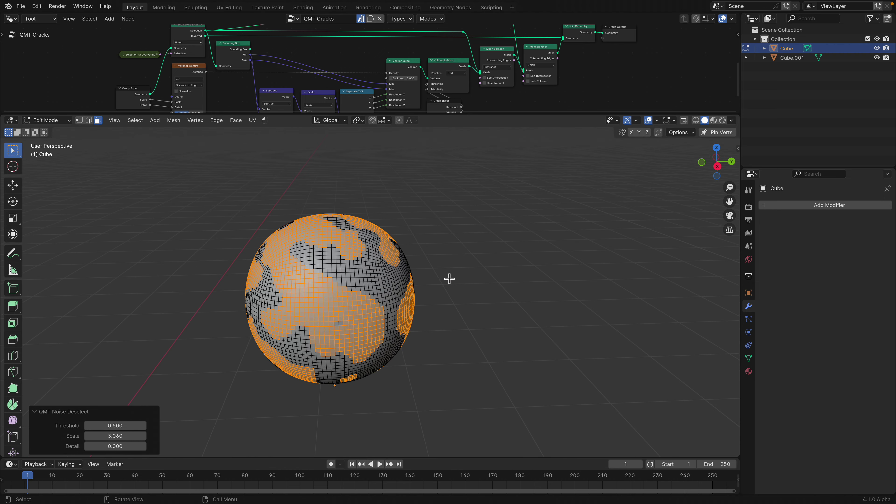
key("q")
mouse_move(450, 281)
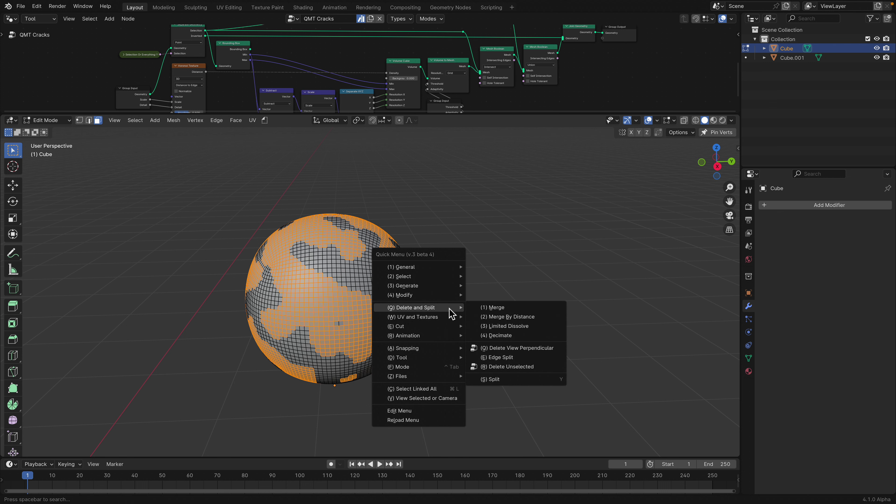
mouse_move(445, 336)
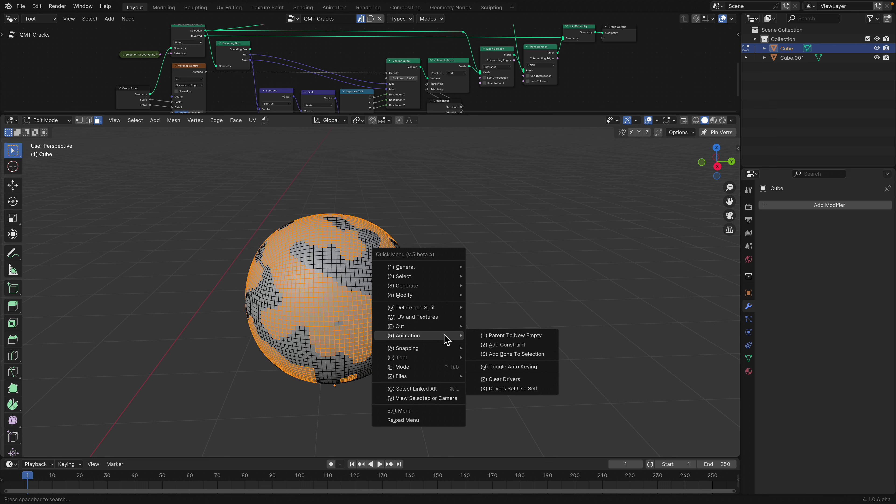
middle_click_drag(527, 277, 514, 283)
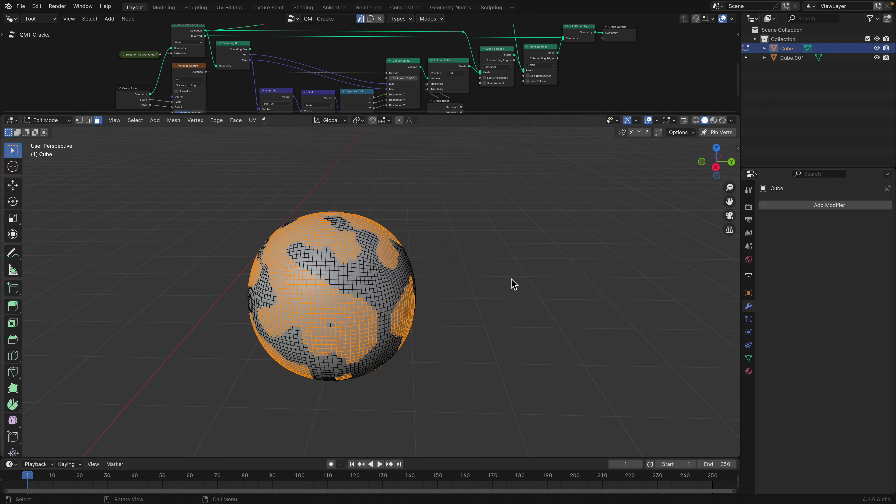
Separate the selected faces of the sphere into their own object and return to Object Mode.
key("F3")
type("separate")
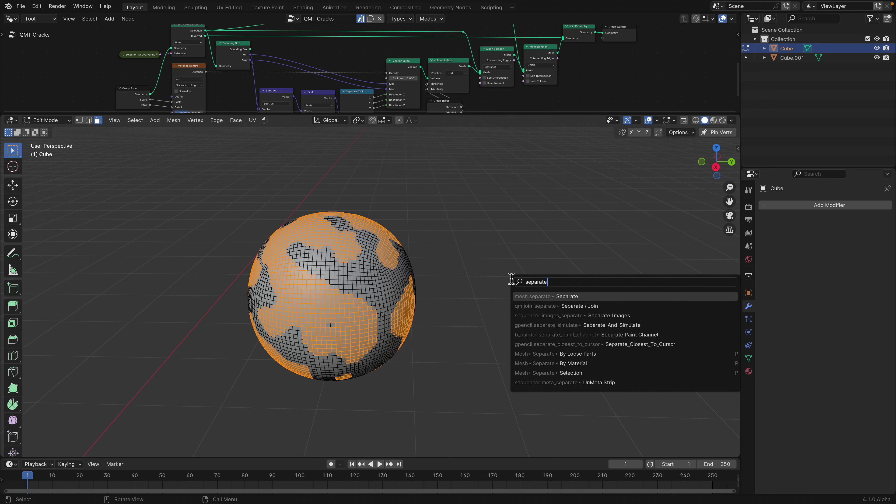
left_click(570, 297)
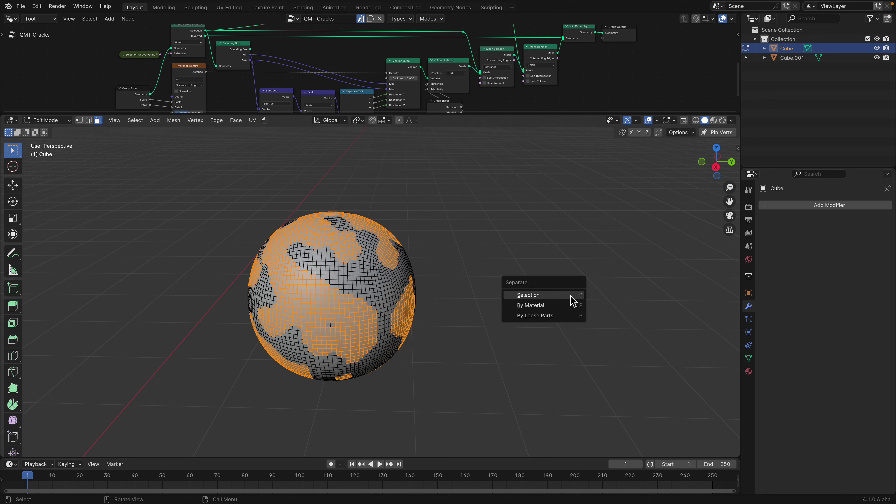
left_click(545, 295)
left_click(46, 120)
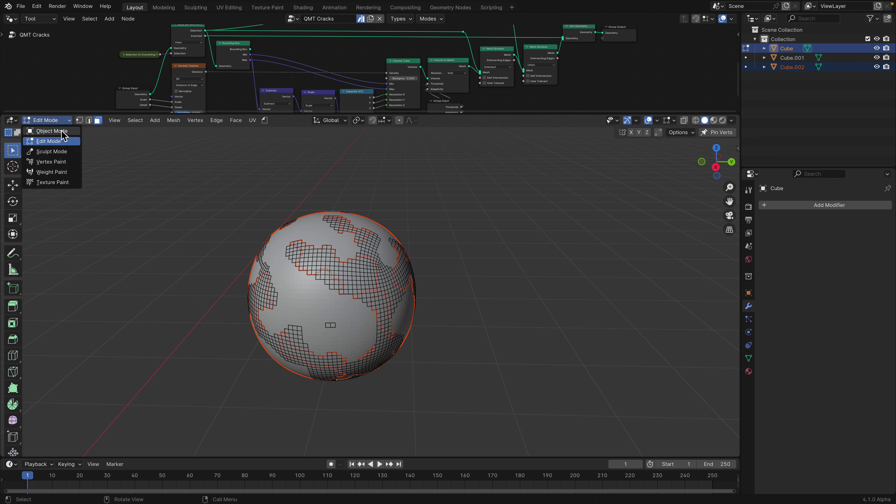
left_click(42, 129)
Move the separated face piece away so it sits beside the remaining part of the sphere.
left_click_drag(424, 295, 494, 285)
left_click(449, 293)
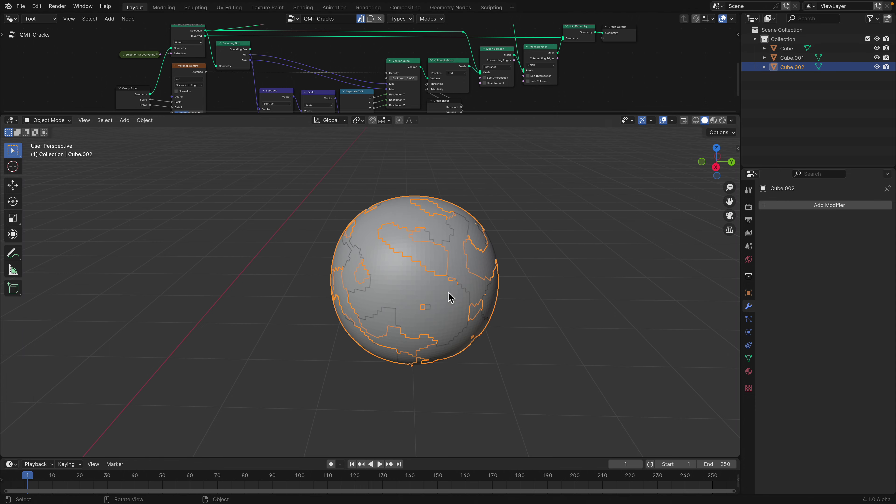
key("g")
left_click(262, 287)
Look over the Quick Menu's Select operators, the Quick Favorites entries and the standard object commands.
middle_click_drag(355, 300, 370, 299)
left_click(416, 295)
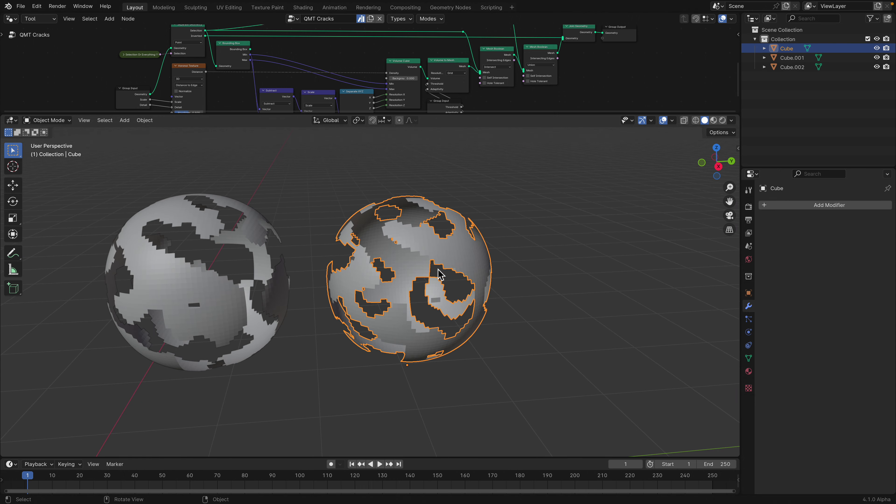
middle_click_drag(462, 285, 445, 275)
scroll(522, 276, "down", 1)
key("d")
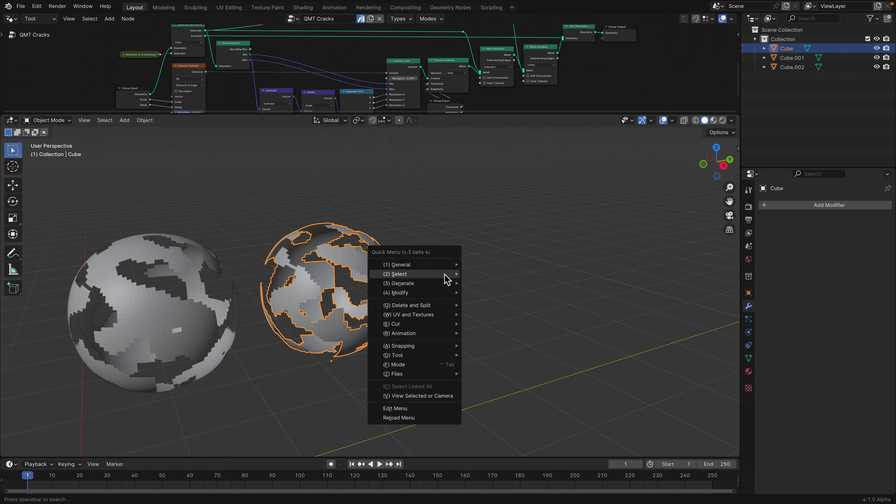
mouse_move(445, 274)
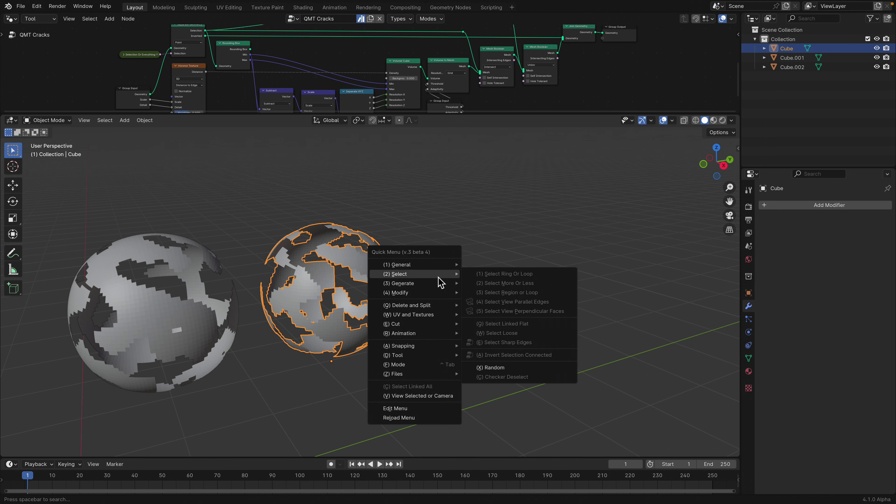
key("Escape")
left_click(458, 242)
key("q")
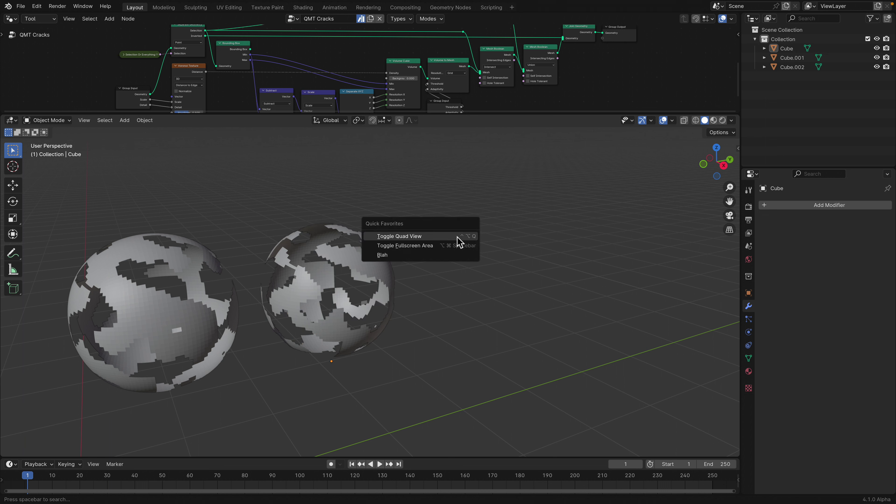
left_click(413, 255)
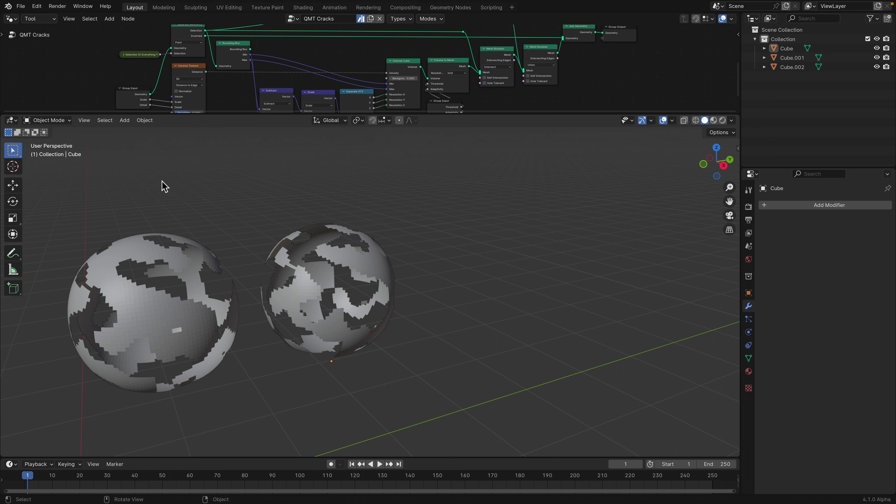
left_click(142, 123)
left_click(152, 123)
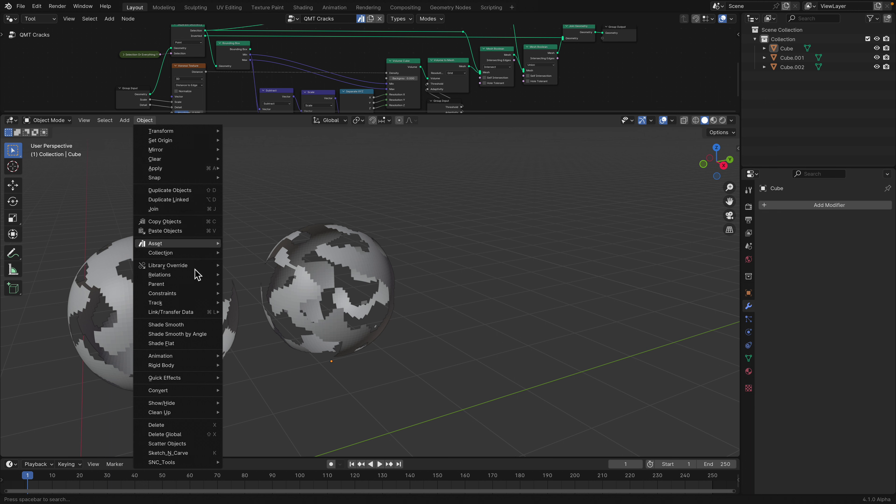
key("d")
mouse_move(479, 261)
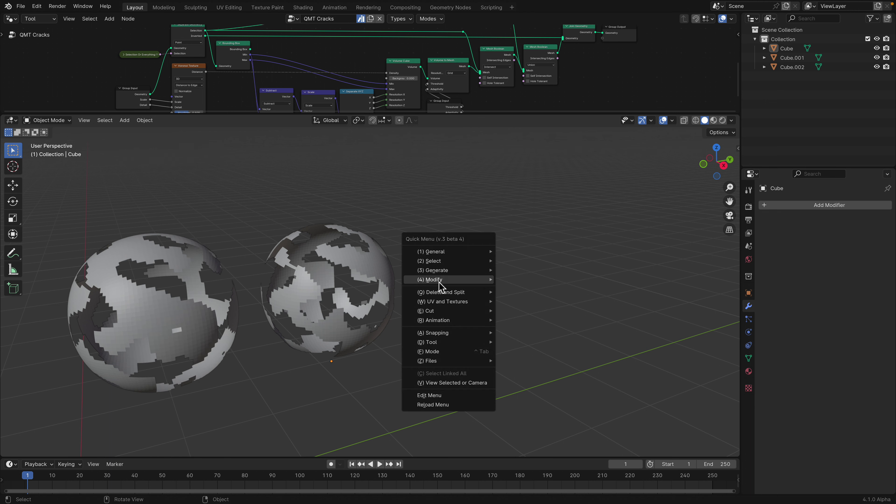
Add a cube mesh and move it along Y so it stands clear beside the two perforated spheres.
left_click(370, 271)
middle_click_drag(396, 278, 444, 282)
key("shift+a")
mouse_move(451, 281)
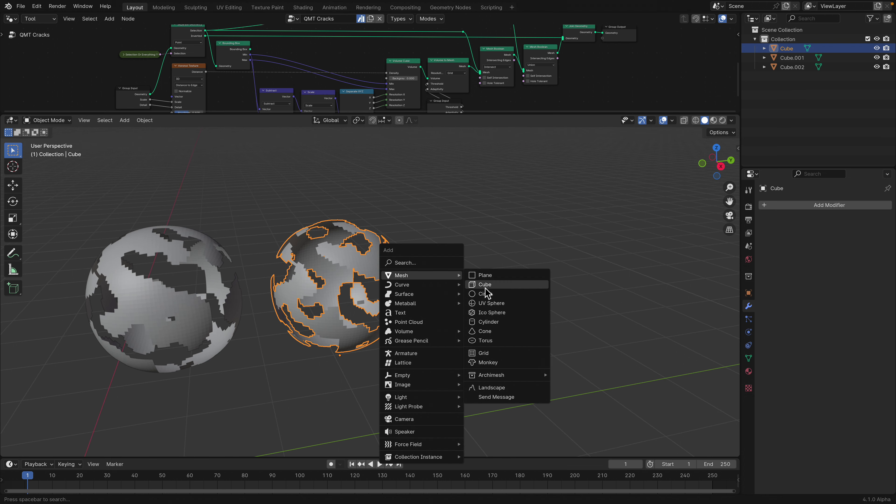
left_click(486, 294)
key("g")
left_click(472, 334)
scroll(469, 328, "down", 3)
key("g")
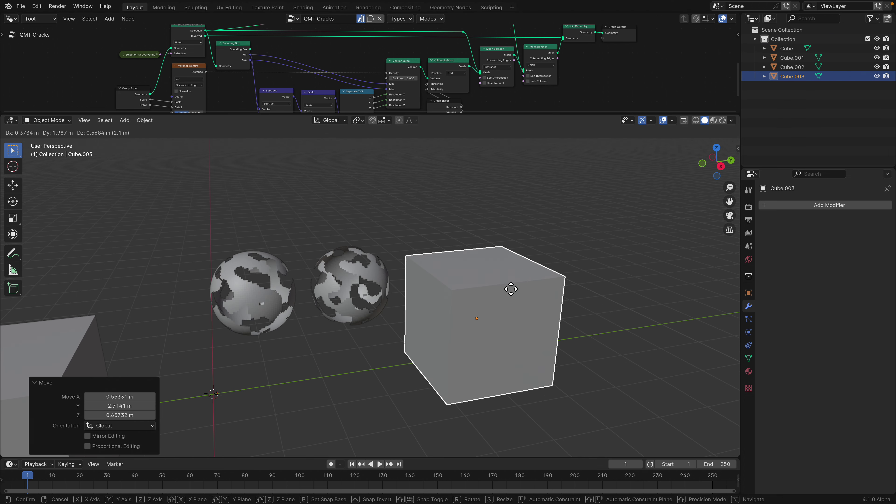
left_click(513, 290)
middle_click_drag(515, 289, 471, 287, "shift")
Give the new cube a Subdivision Surface modifier set to Simple with 4 viewport levels.
left_click(804, 203)
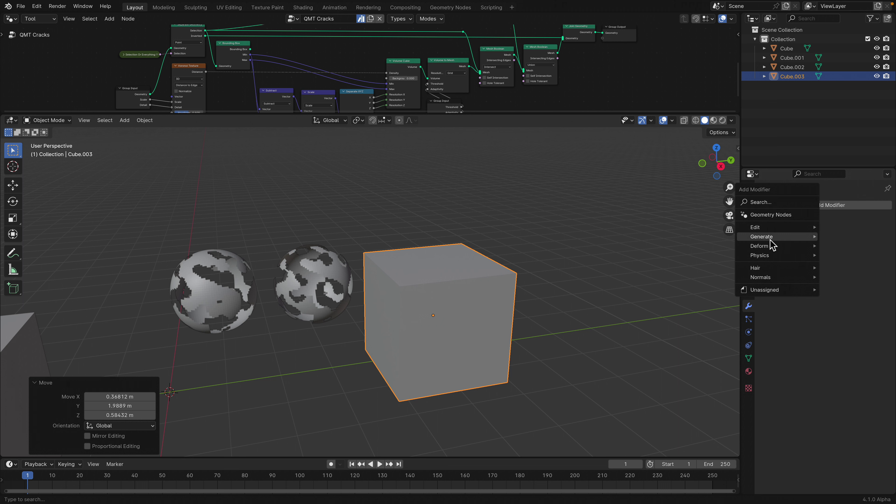
left_click(765, 202)
type("subdi")
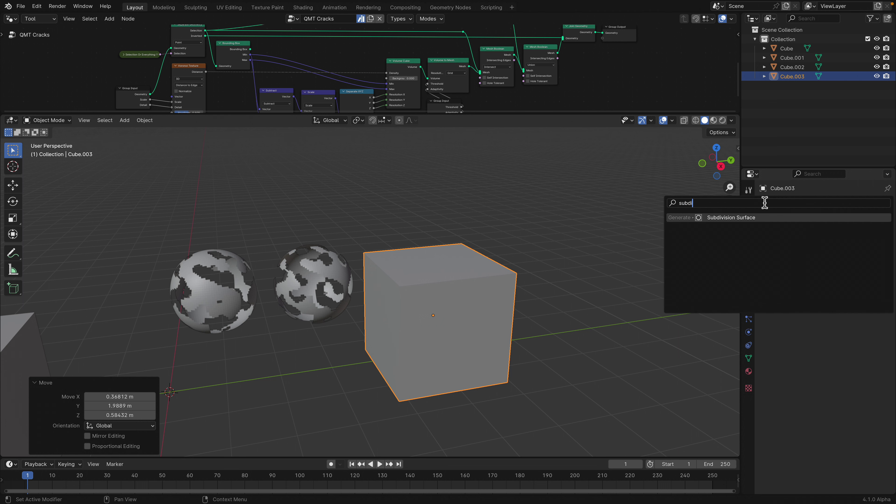
key("Return")
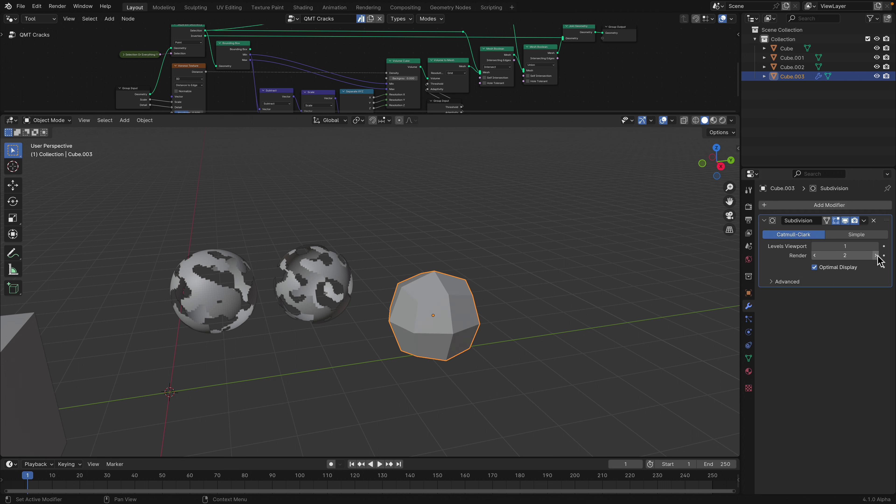
left_click(878, 248)
left_click(878, 247)
left_click(878, 247)
left_click(877, 246)
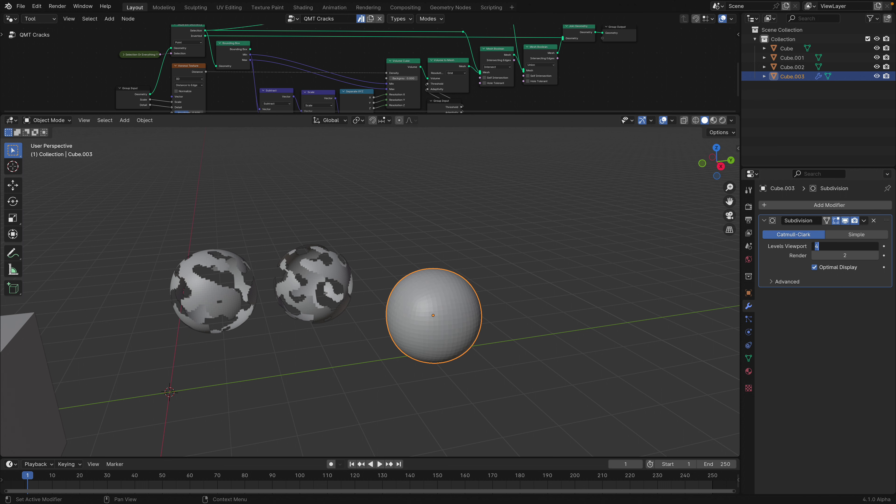
left_click(858, 234)
left_click(858, 235)
scroll(520, 269, "up", 2)
scroll(520, 269, "down", 3)
middle_click_drag(520, 269, 532, 277)
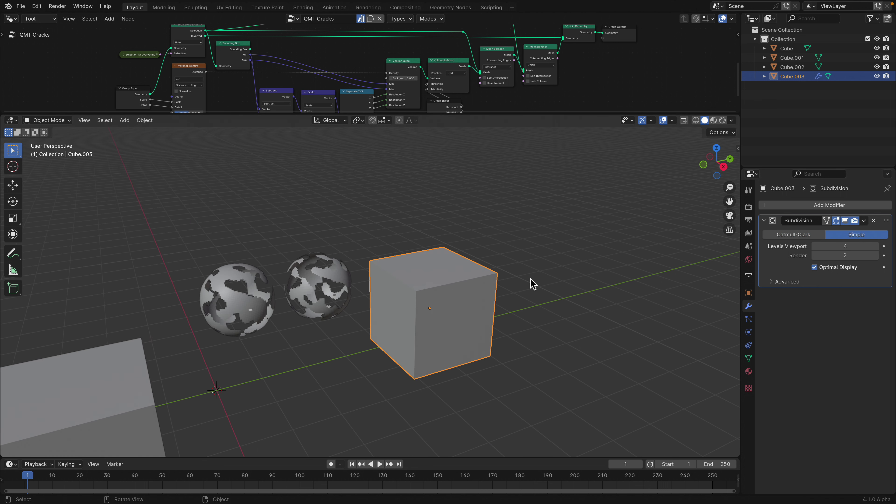
Convert the subdivided cube to a mesh.
right_click(534, 282)
mouse_move(518, 310)
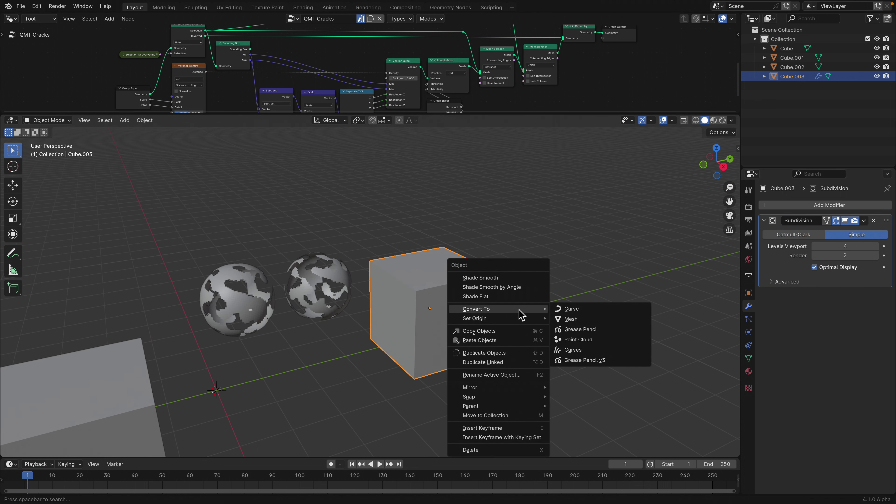
left_click(570, 319)
scroll(529, 289, "up", 2)
Apply Cubes On Surface to the cube's faces in Edit Mode with size 0.186 m and density 12.36, and return to Object Mode.
key("q")
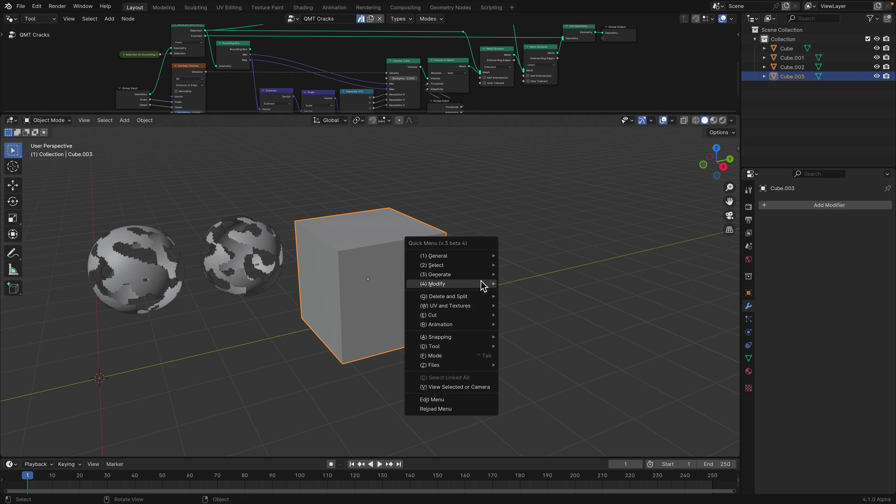
mouse_move(480, 275)
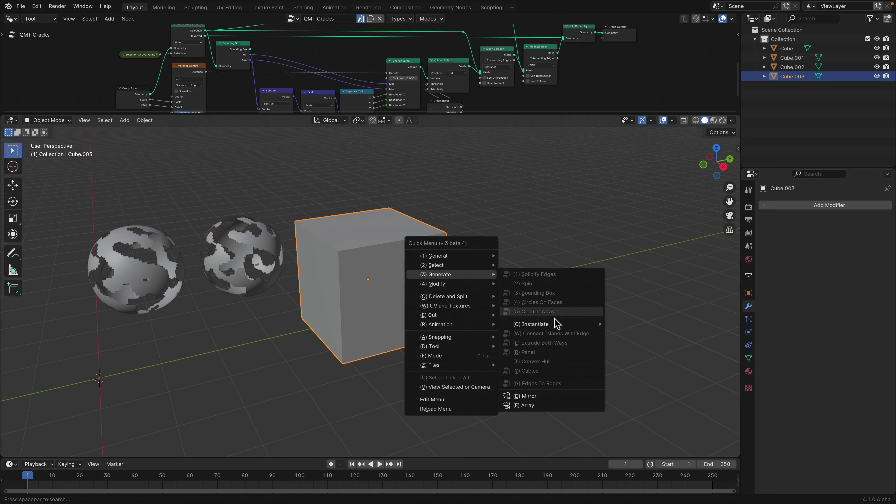
mouse_move(557, 324)
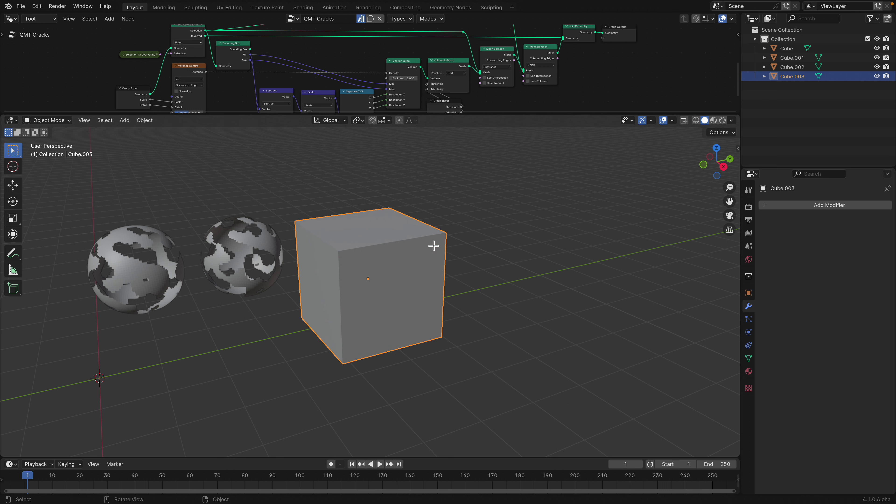
key("Tab")
key("q")
mouse_move(431, 253)
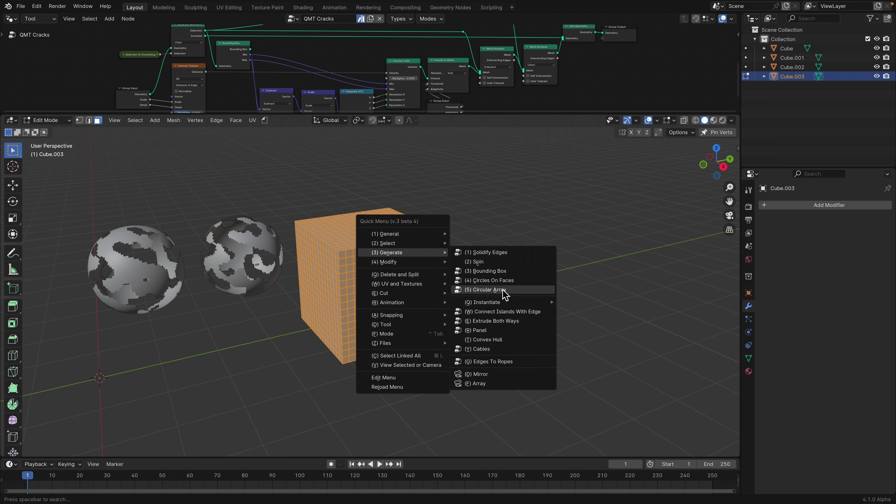
mouse_move(512, 306)
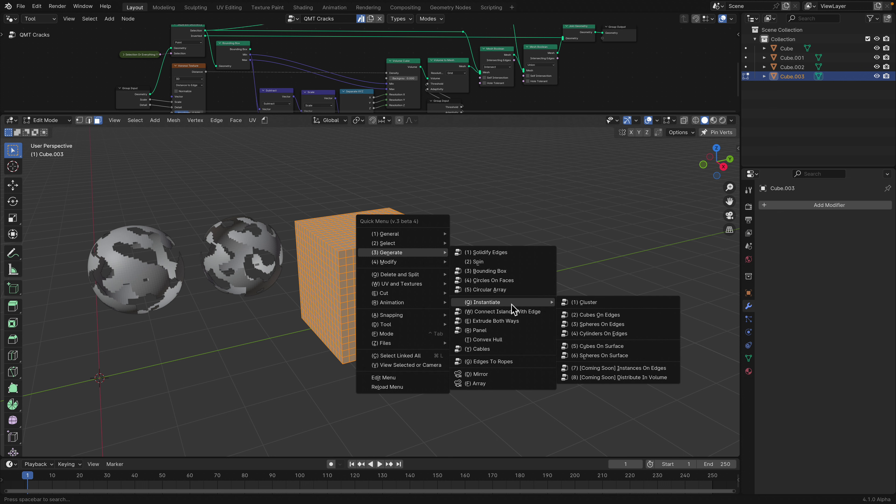
left_click(613, 348)
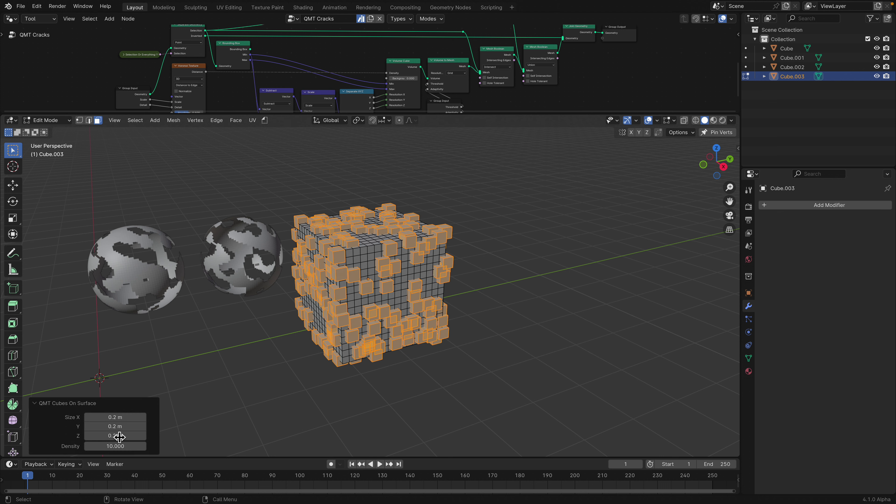
mouse_move(115, 446)
left_mouse_down()
mouse_move(136, 446)
mouse_move(122, 436)
mouse_move(132, 436)
mouse_move(118, 435)
left_mouse_up()
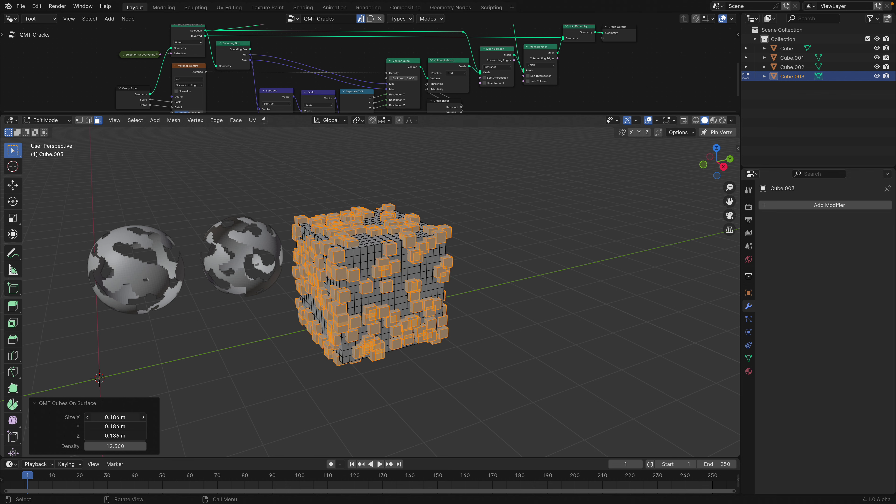
key("Tab")
middle_click_drag(402, 291, 425, 273)
scroll(426, 272, "up", 2)
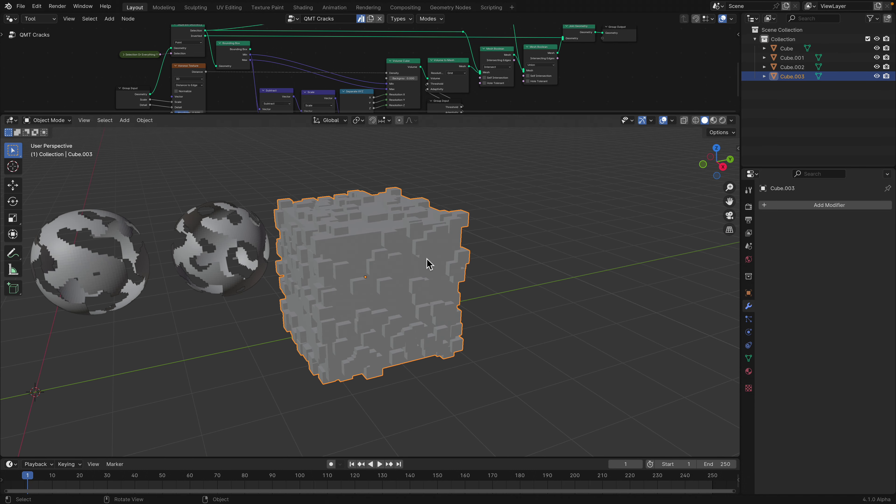
Switch the viewport to Material Preview shading and enable Ambient Occlusion with a distance of 0.88 m.
left_click(751, 207)
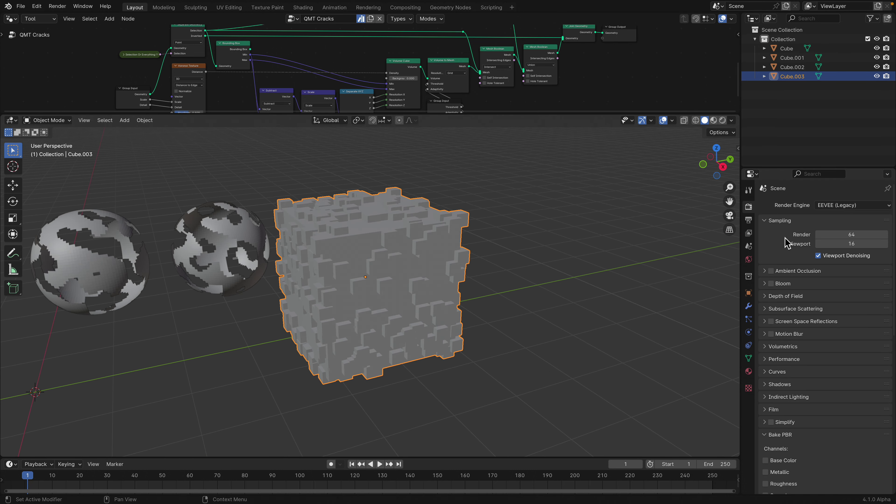
left_click(714, 120)
middle_click_drag(574, 207, 579, 210)
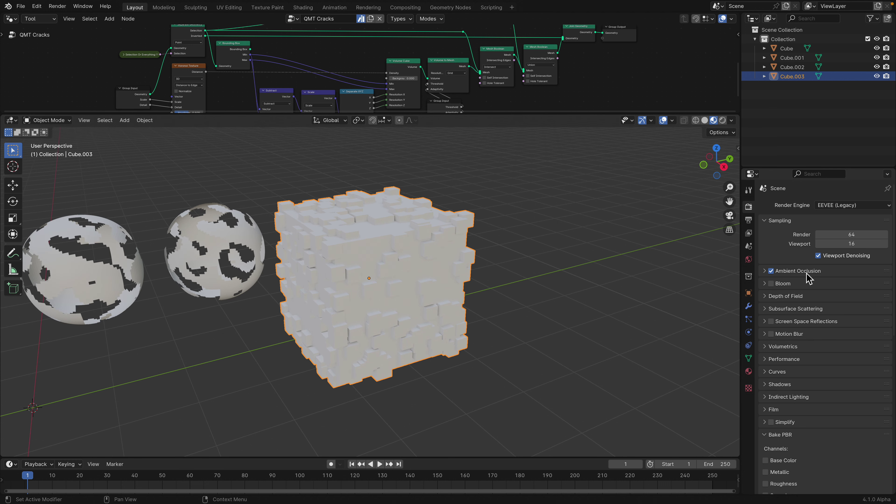
left_click(768, 272)
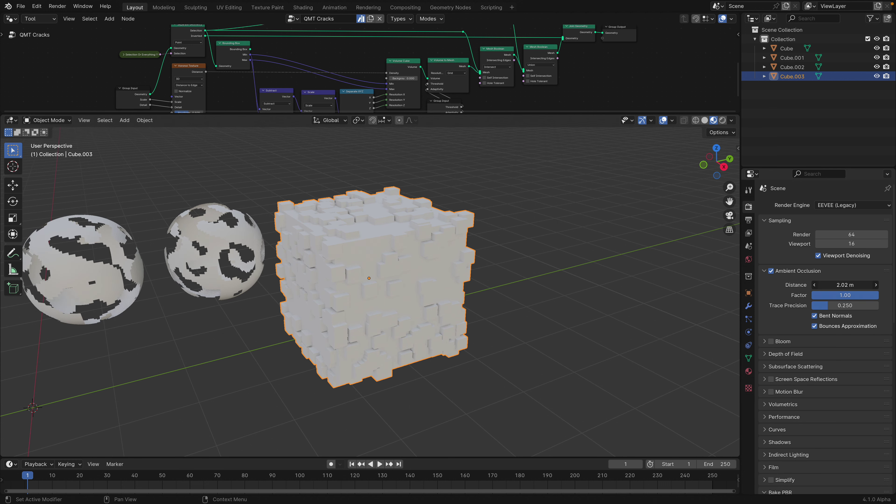
left_click_drag(845, 285, 870, 285)
Add a torus mesh and move it beside the cube-covered block.
scroll(494, 255, "down", 2)
middle_click_drag(490, 247, 379, 267)
scroll(451, 264, "up", 2)
key("shift+a")
mouse_move(458, 252)
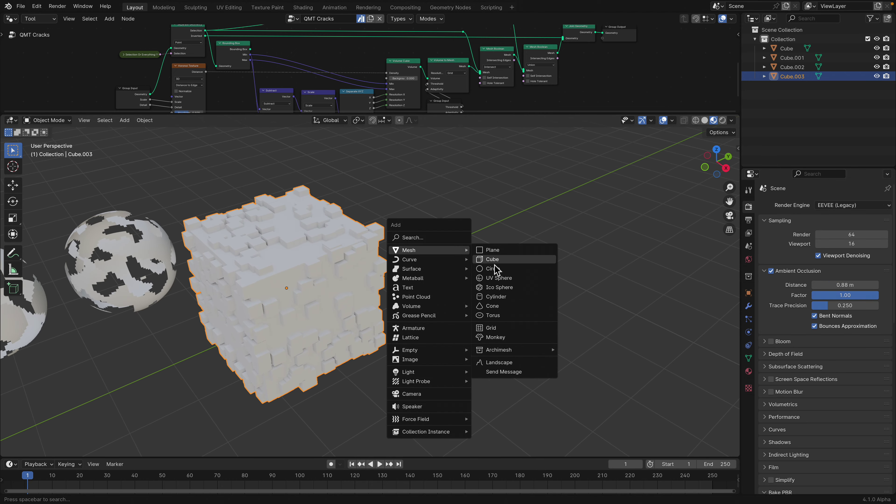
left_click(497, 315)
key("g")
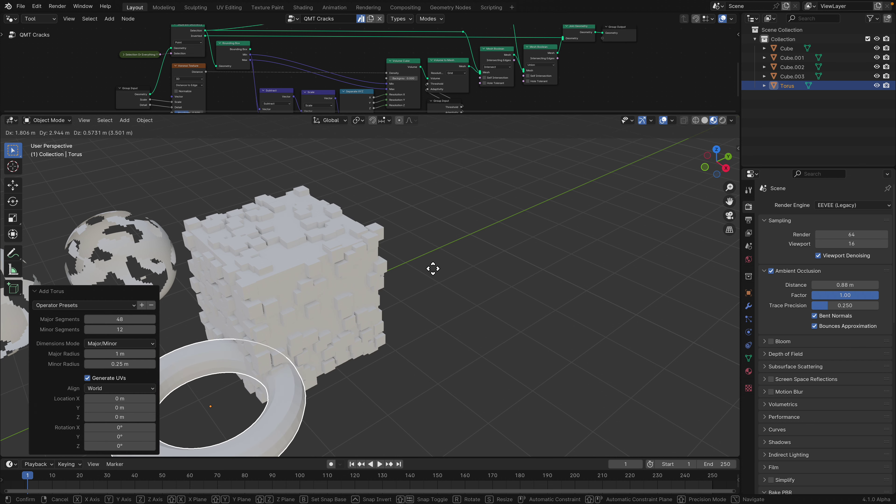
left_click(559, 237)
key("g")
left_click(474, 247)
scroll(450, 244, "up", 5)
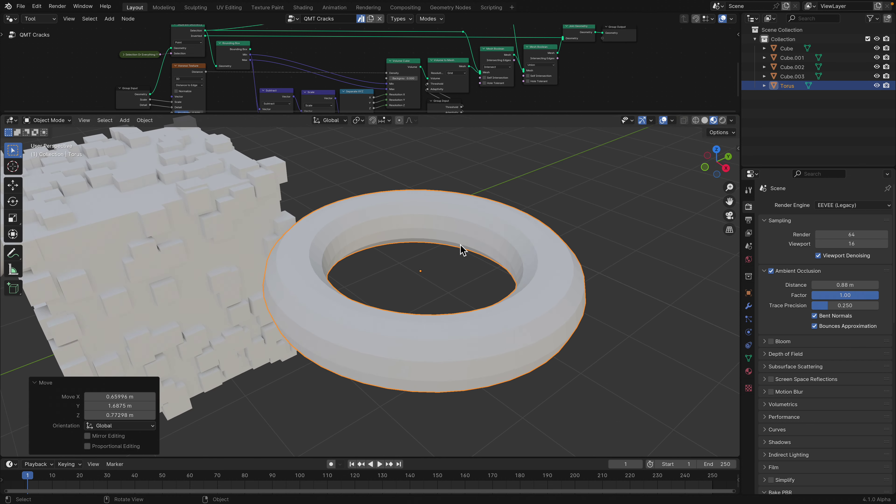
scroll(462, 250, "down", 3)
Apply Spheres On Surface to the torus in Edit Mode with 6 segments, radius 0.196 m and density 4, and return to Object Mode.
key("Tab")
key("q")
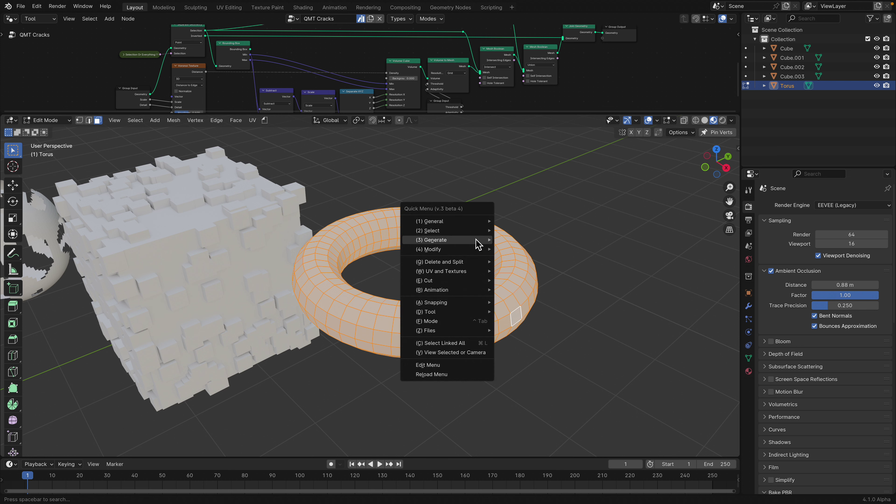
mouse_move(479, 244)
mouse_move(551, 293)
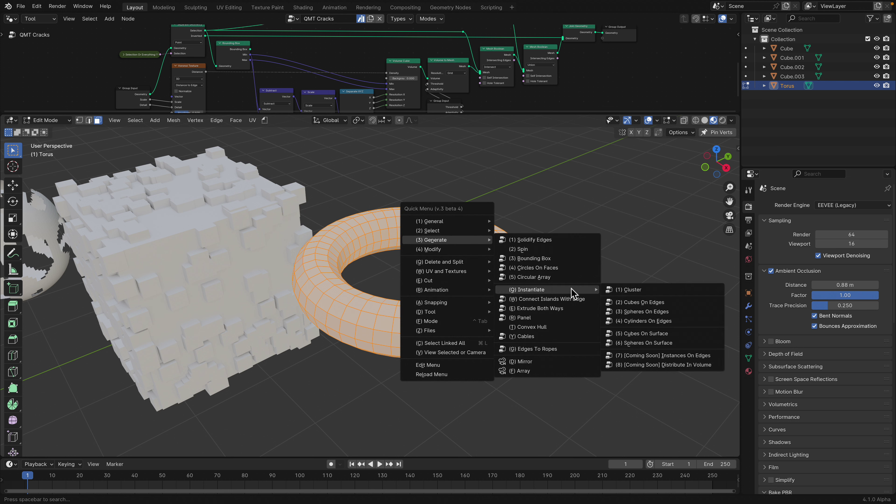
left_click(663, 342)
middle_click_drag(542, 294, 553, 298)
left_click_drag(127, 415, 95, 417)
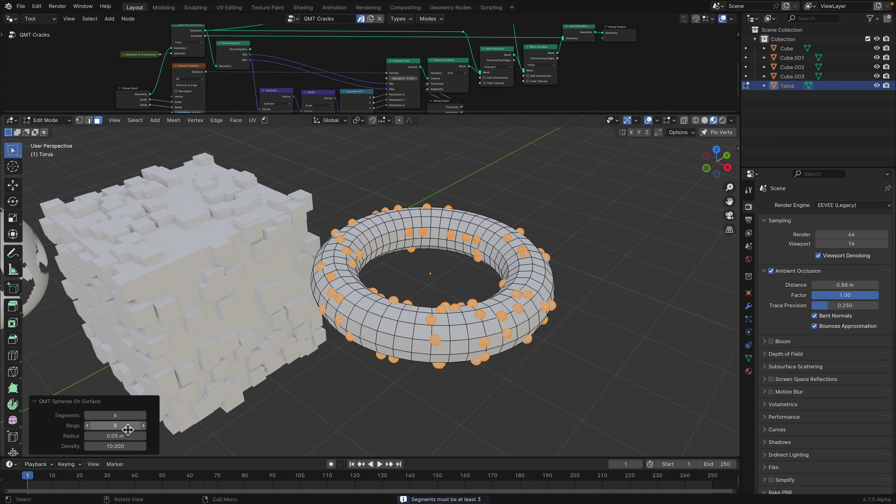
mouse_move(119, 439)
left_mouse_down()
mouse_move(153, 439)
mouse_move(123, 446)
left_mouse_up()
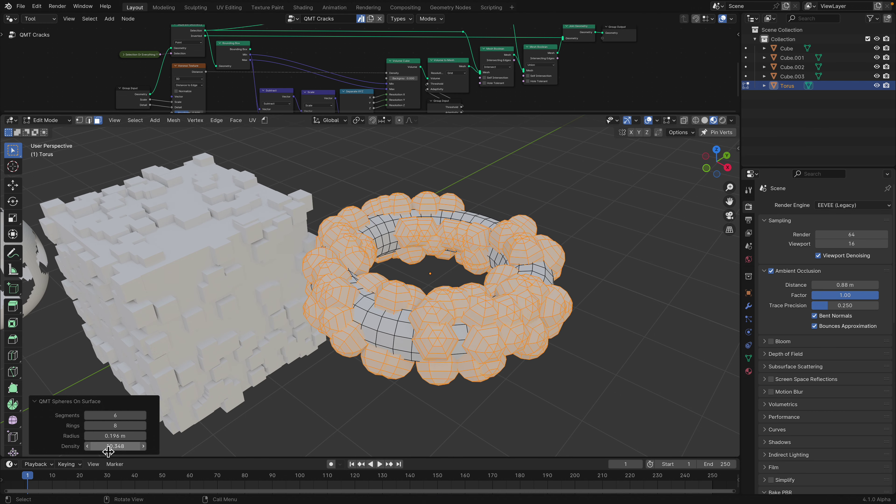
left_click(115, 448)
type("5")
key("Return")
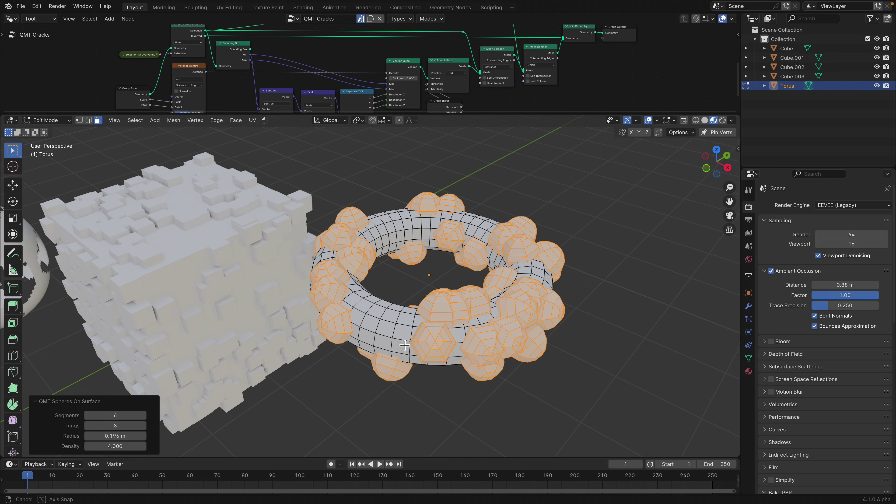
middle_click_drag(445, 342, 426, 343)
key("Tab")
Trackball-rotate the sphere-covered torus by about 19.5° and -2.29°, and save the file as qm_001.blend.
mouse_move(559, 234)
middle_mouse_down()
mouse_move(590, 226)
mouse_move(571, 234)
middle_mouse_up()
key("r")
key("r")
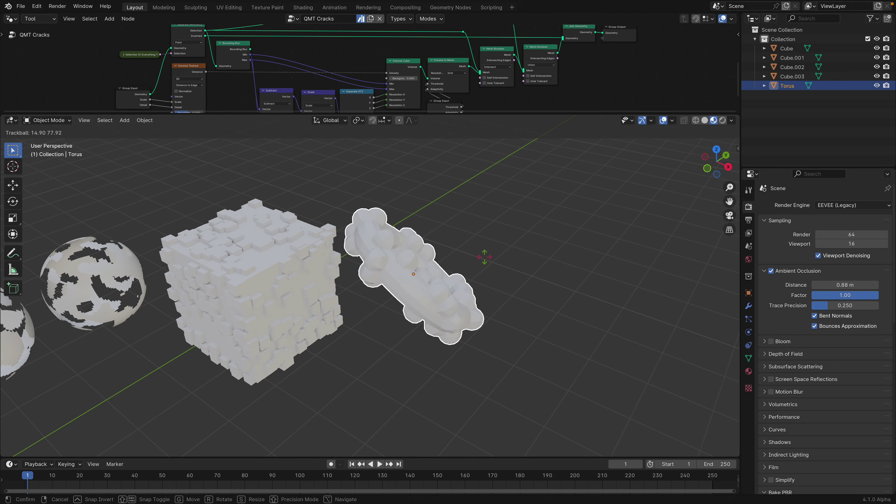
left_click(480, 244)
key("ctrl+s")
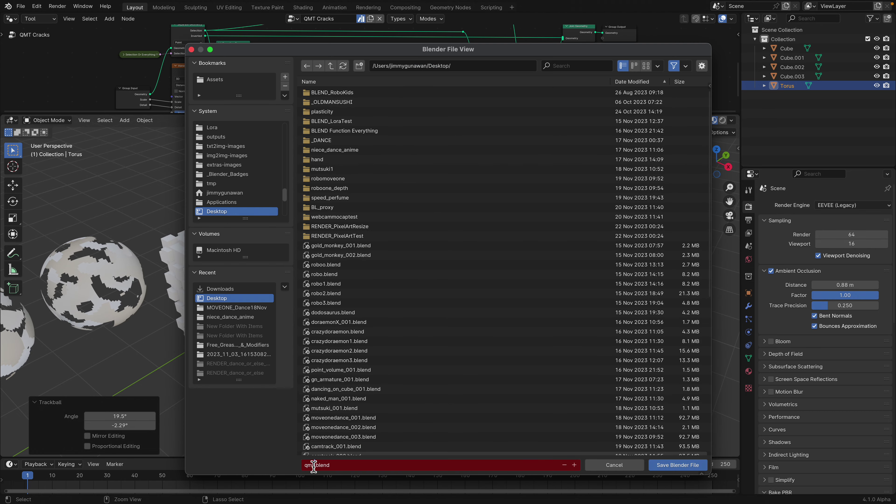
left_click(667, 465)
Add a UV sphere mesh and move it beside the sphere-covered torus, on the side away from the cube-covered block.
middle_click_drag(468, 327, 460, 268)
scroll(460, 267, "up", 2)
key("d")
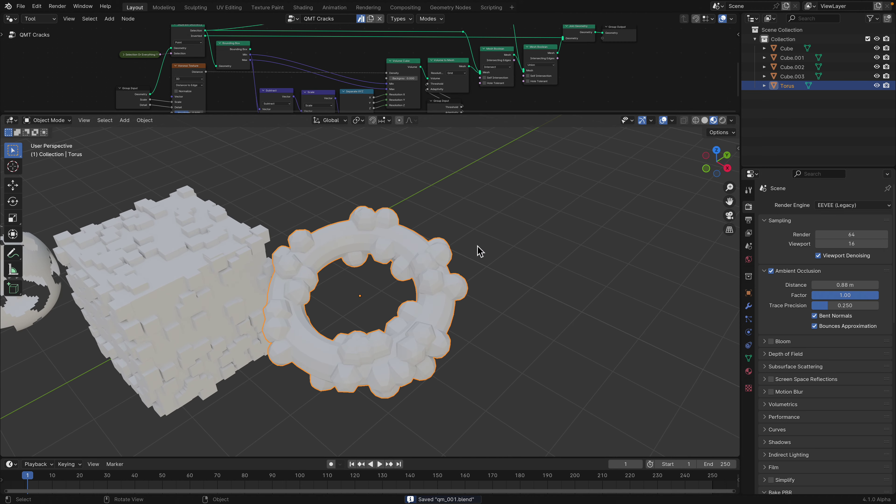
key("shift+a")
mouse_move(486, 245)
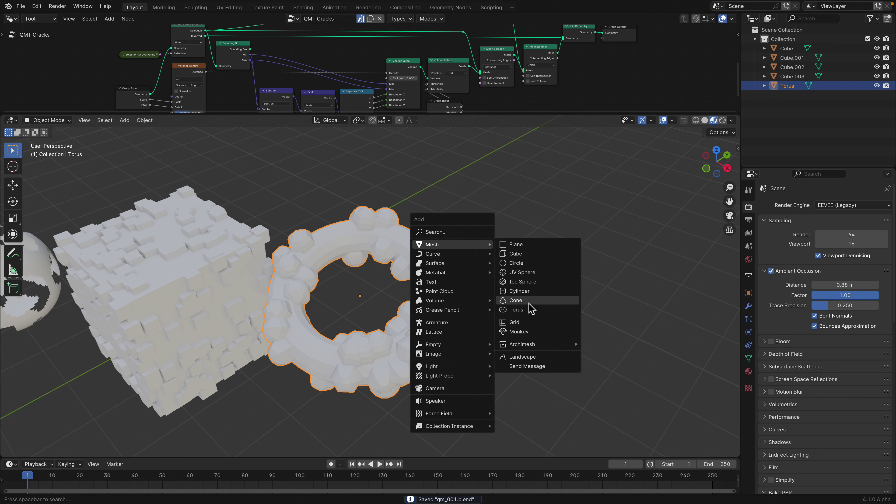
left_click(518, 274)
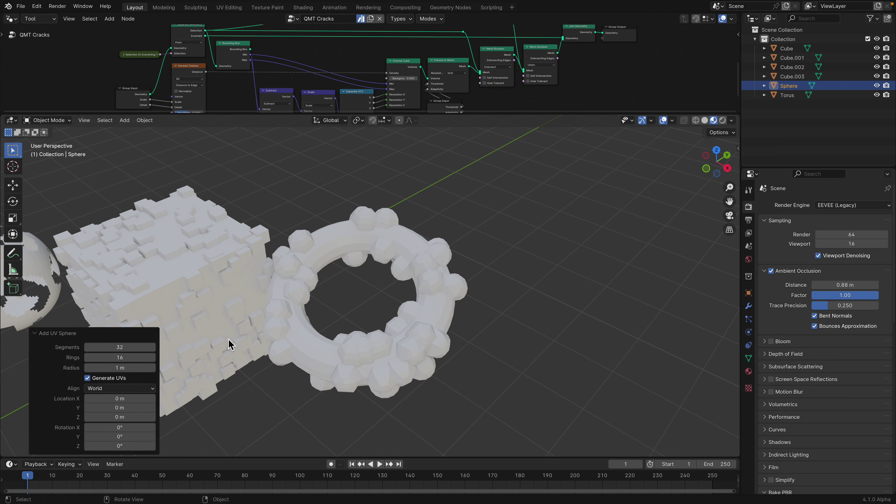
key("g")
left_click(363, 363)
key("g")
left_click(472, 282)
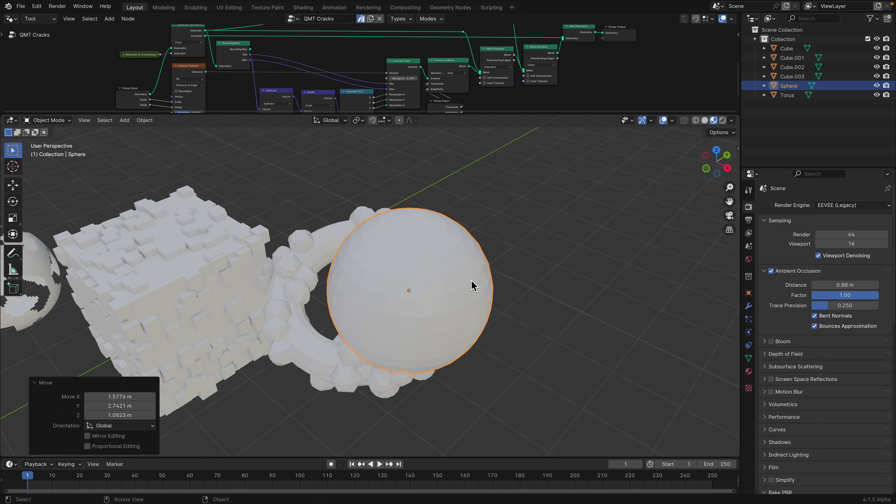
key("g")
left_click(543, 274)
Apply Quick Menu's Circular Array to the UV sphere in Edit Mode with count 12, widen its radius beyond 1.92 m, and return to Object Mode.
middle_click_drag(543, 274, 440, 283, "shift")
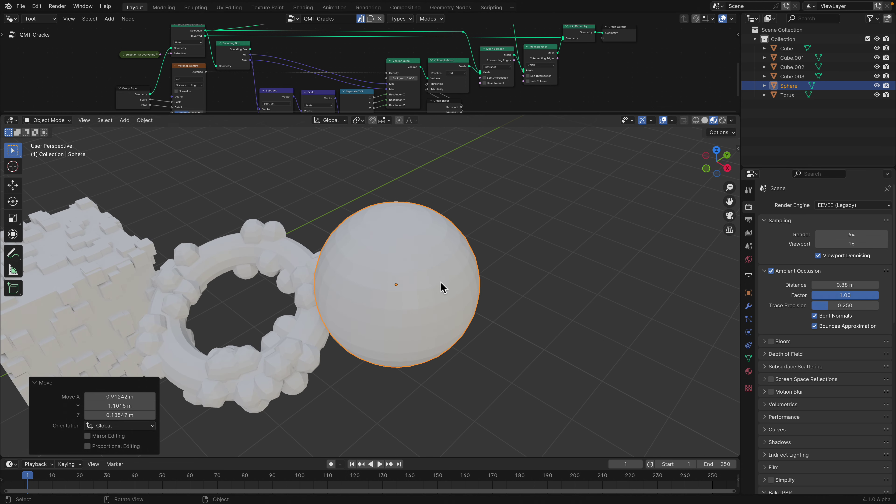
key("Tab")
key("q")
mouse_move(444, 282)
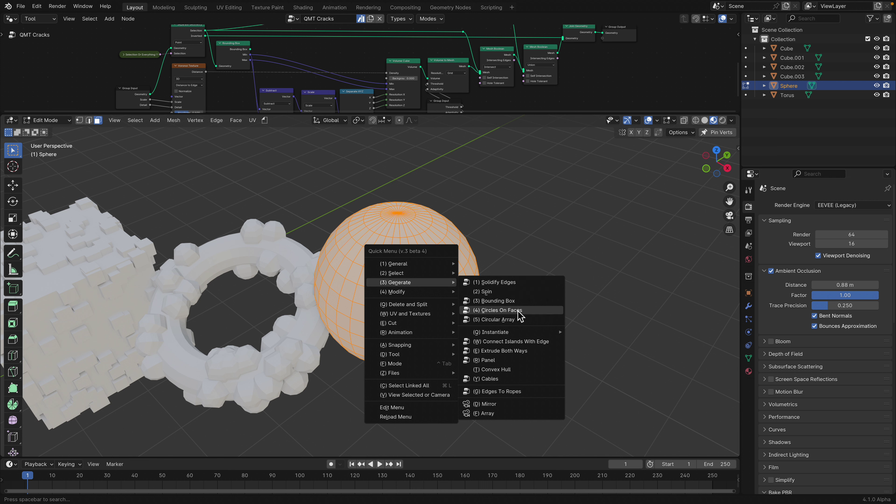
left_click(518, 325)
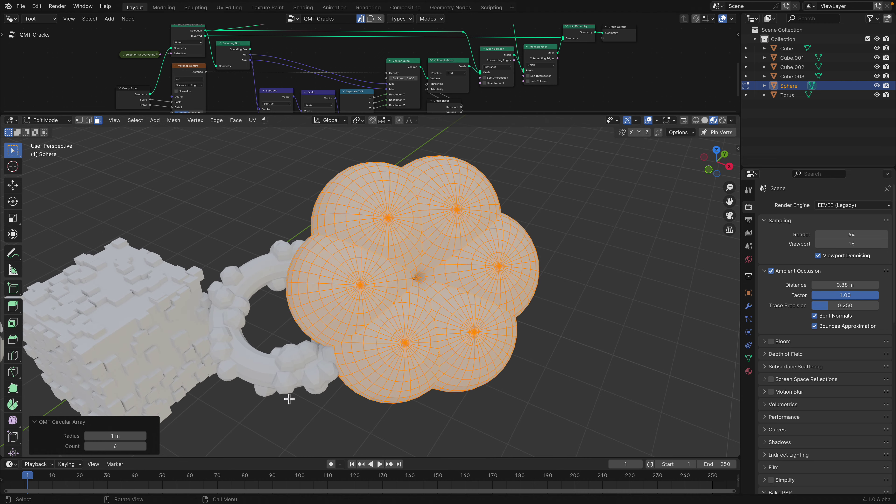
left_click_drag(114, 439, 122, 439)
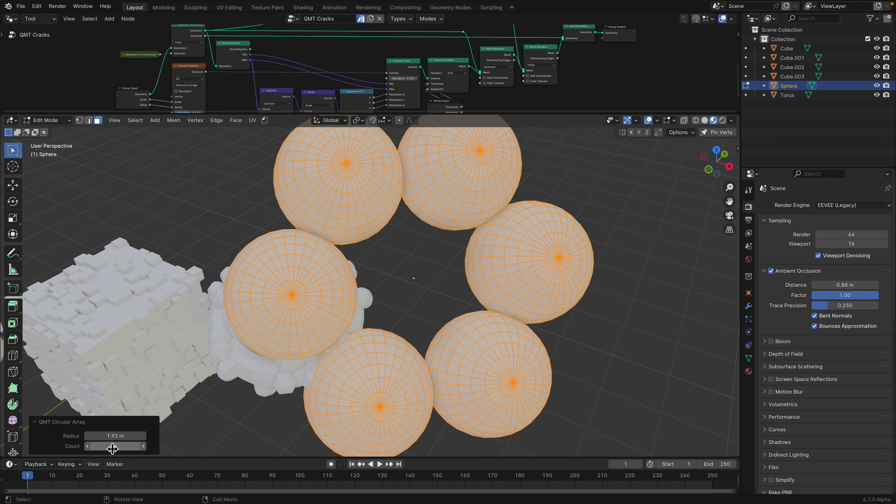
key("Return")
scroll(284, 402, "down", 1)
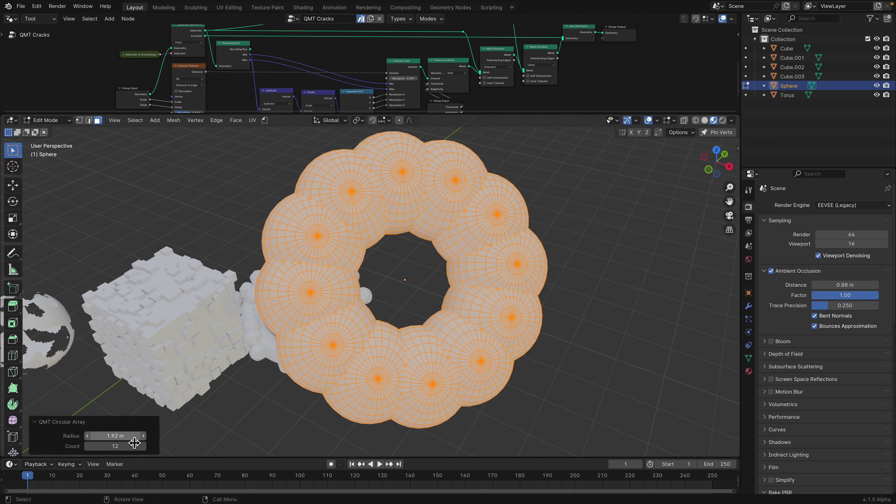
left_click_drag(134, 438, 177, 438)
key("Tab")
Add another torus mesh with default settings and move it to open space beside the ring of spheres.
scroll(460, 340, "down", 5)
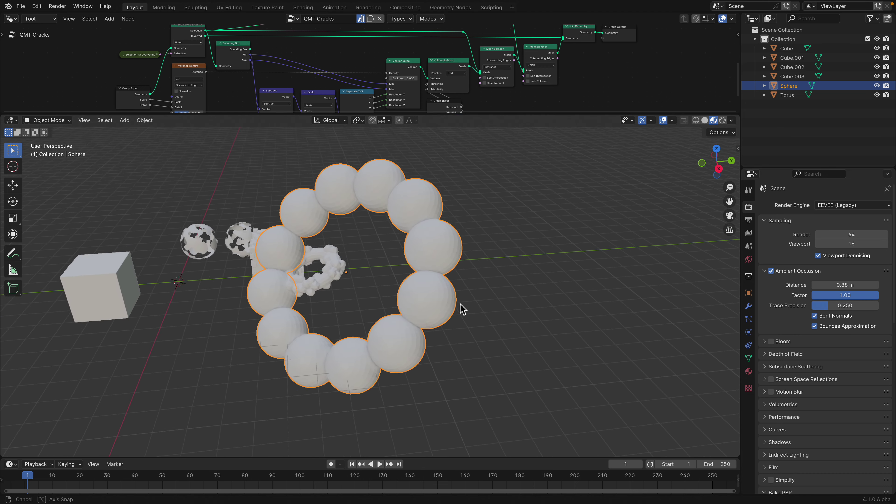
key("shift+a")
mouse_move(484, 296)
left_click(519, 361)
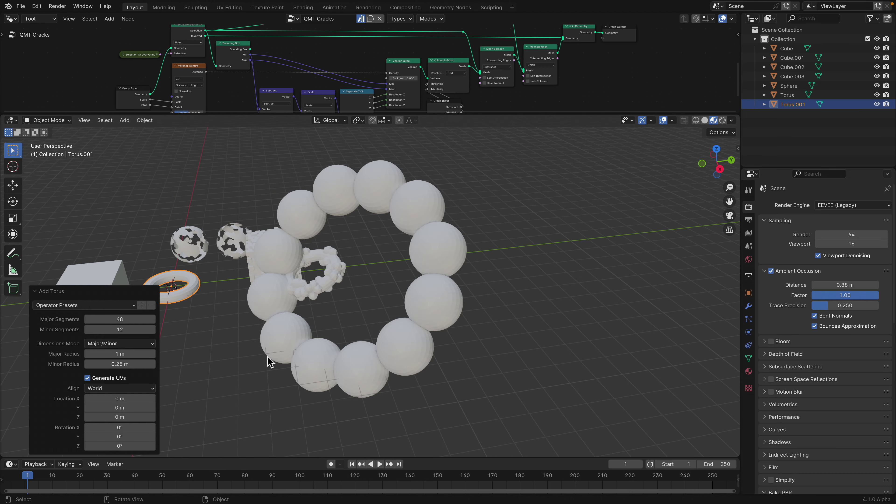
key("g")
left_click(600, 366)
key("g")
left_click(580, 340)
middle_click_drag(565, 332, 482, 322, "shift")
scroll(494, 323, "up", 3)
Apply Quick Menu's Spin operator to the new torus in Edit Mode with 12 steps.
key("Tab")
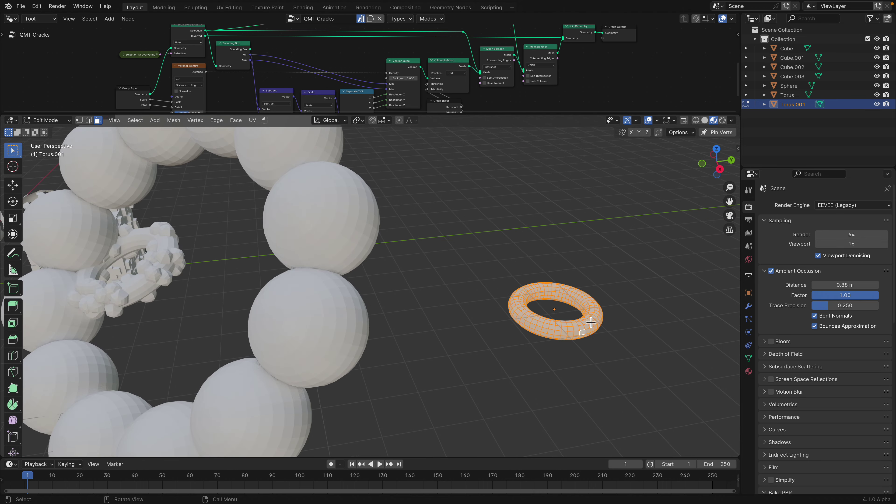
middle_click_drag(585, 325, 530, 305, "shift")
key("d")
mouse_move(530, 303)
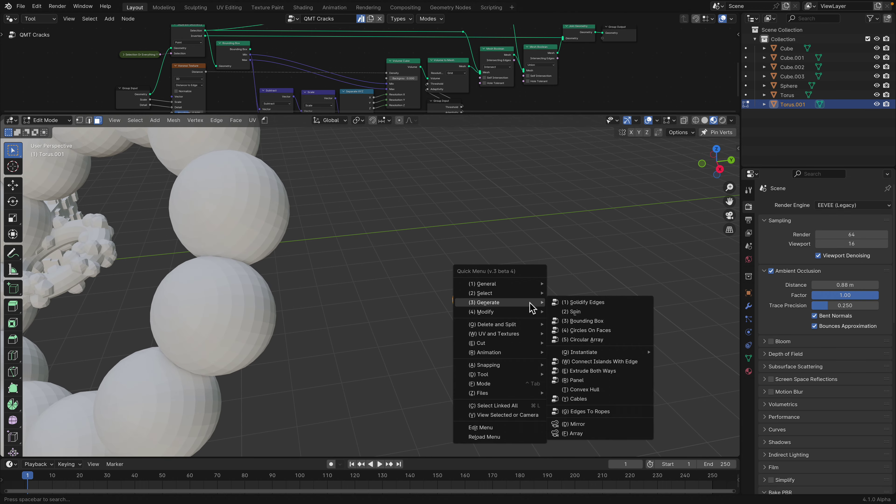
left_click(582, 312)
scroll(540, 302, "down", 8)
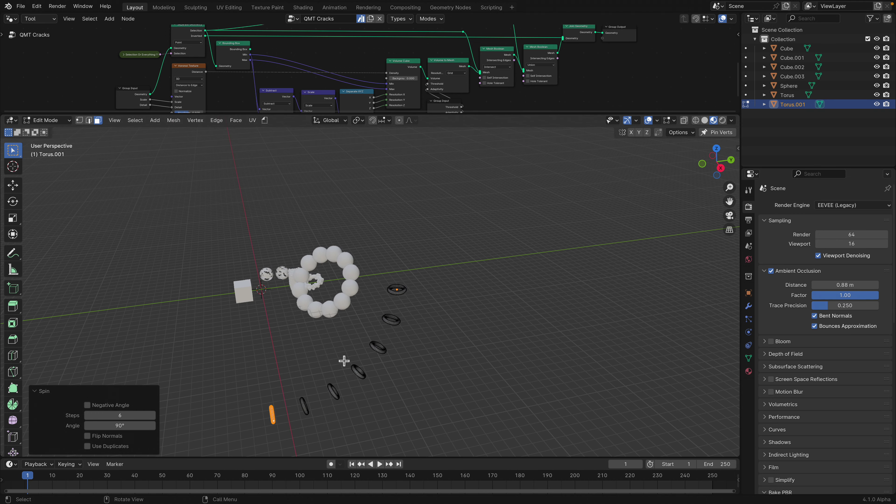
left_click_drag(125, 416, 244, 416)
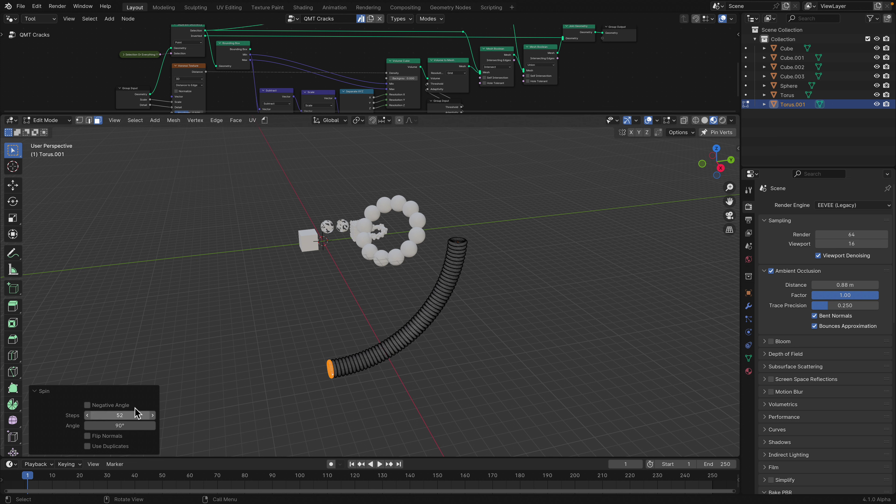
left_click(129, 417)
type("12")
key("Return")
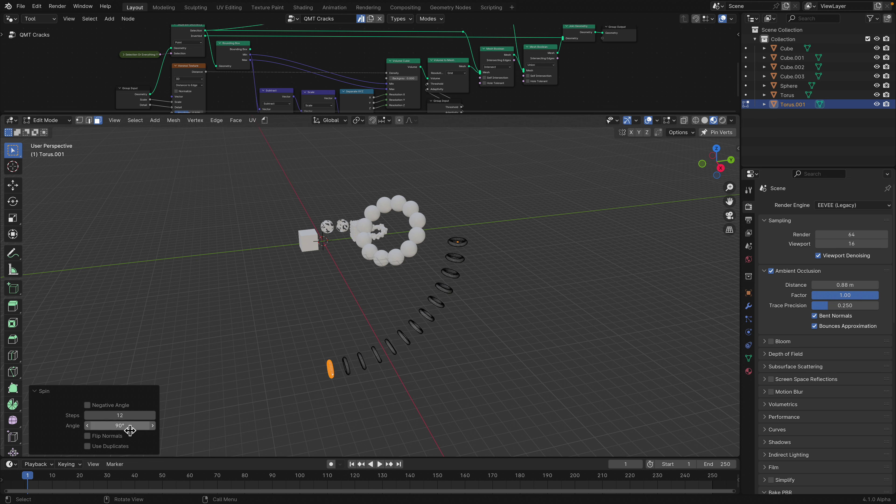
Set the spin to 11 steps over a full 360° angle so the torus copies form a complete circle.
left_click_drag(120, 425, 196, 426)
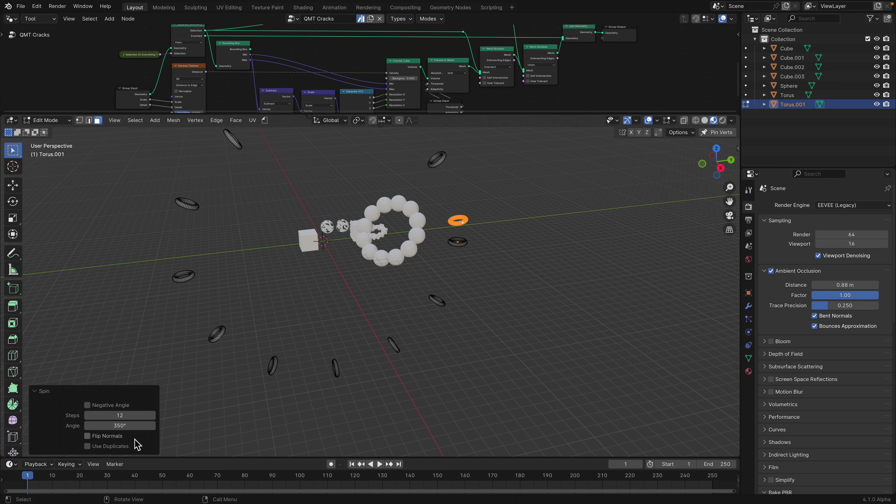
left_click(152, 417)
left_click(152, 417)
left_click(128, 418)
type("11")
key("Return")
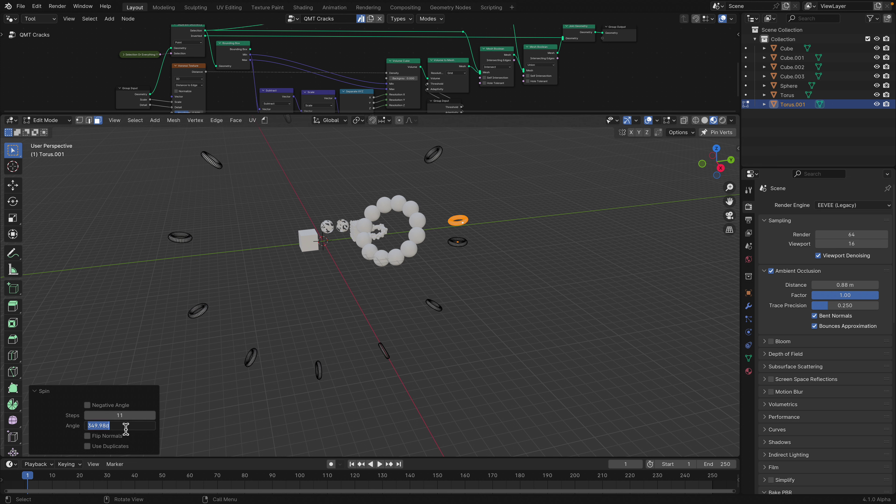
key("Return")
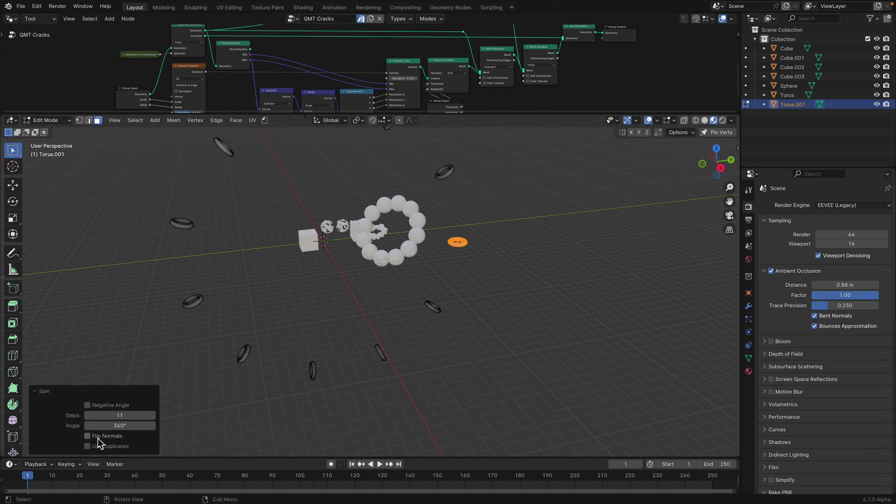
scroll(413, 341, "down", 2)
middle_click_drag(414, 342, 406, 344)
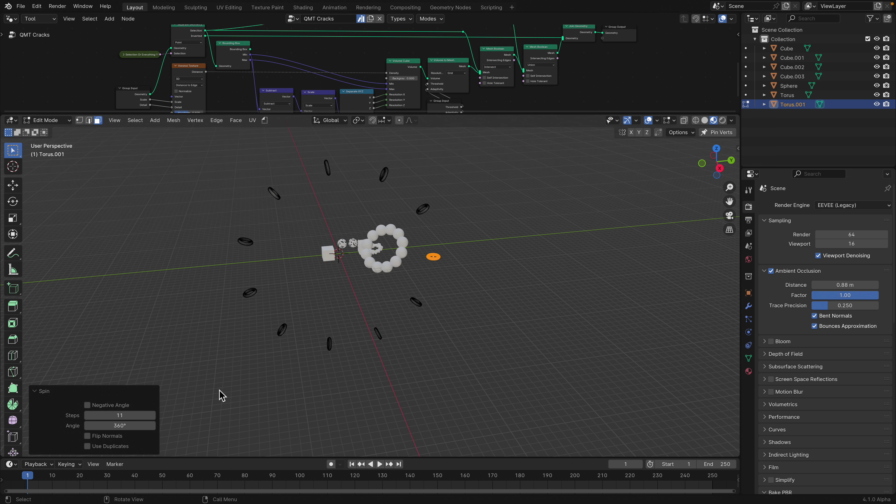
left_click(153, 416)
Select all the spun torus copies and apply Circular Array with a radius of 1.84 m and a count of 19.
scroll(493, 270, "up", 3)
key("Tab")
key("Tab")
mouse_move(480, 261)
middle_mouse_down("shift")
mouse_move(497, 279)
mouse_move(496, 264)
mouse_move(486, 267)
middle_mouse_up("shift")
scroll(494, 277, "down", 1)
key("a")
key("d")
mouse_move(488, 271)
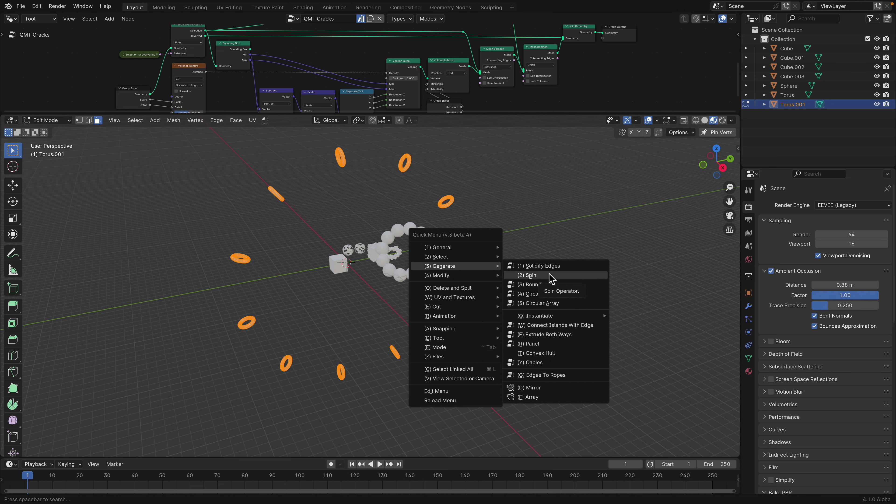
left_click(553, 304)
middle_click_drag(550, 305, 384, 283)
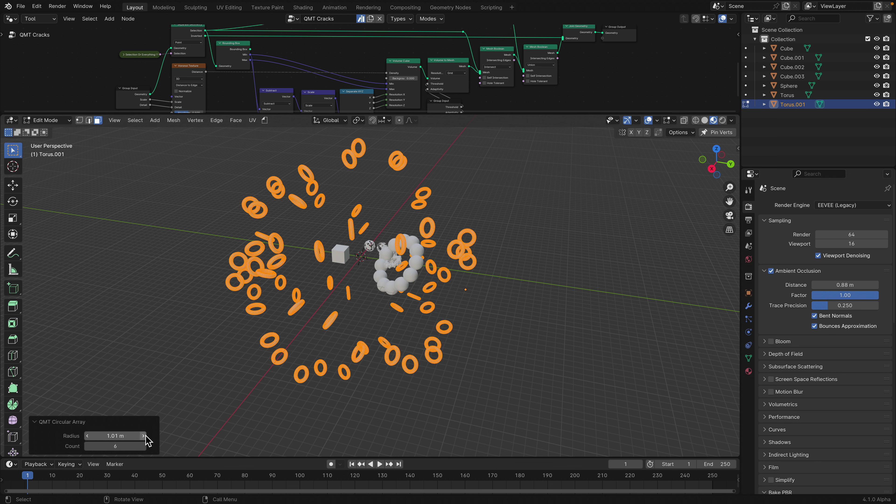
left_click_drag(115, 436, 153, 447)
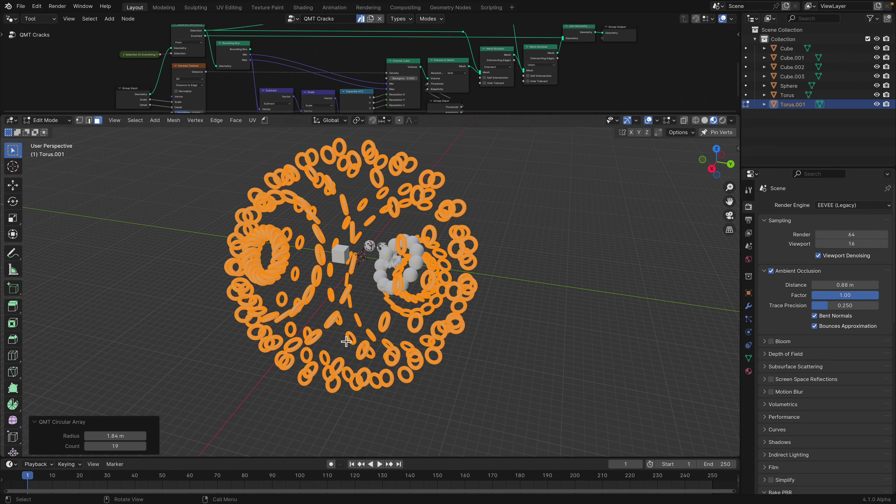
Return to Object Mode and delete the arrayed torus object.
middle_click_drag(374, 316, 395, 251)
key("Tab")
key("Delete")
Apply Circles On Faces to the plain cube in Edit Mode with radius 0.82 m and 12 vertices, and return to Object Mode.
scroll(375, 307, "up", 6)
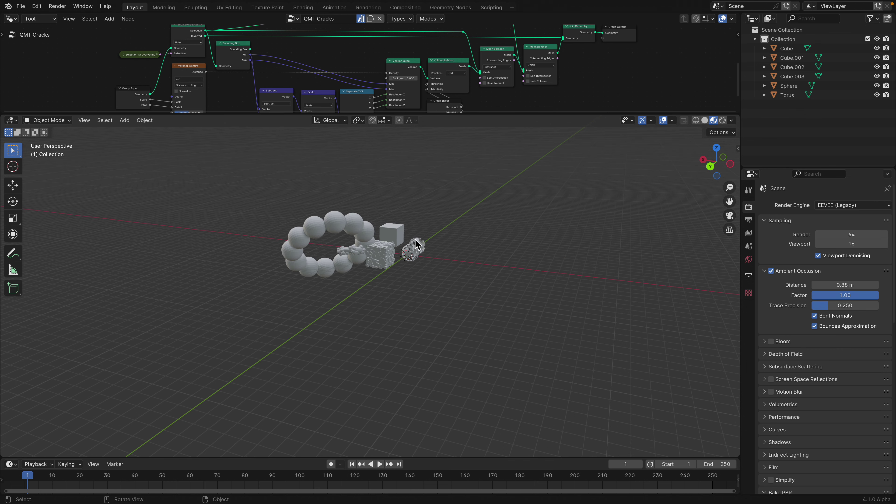
middle_click_drag(385, 286, 388, 275)
scroll(388, 276, "up", 2)
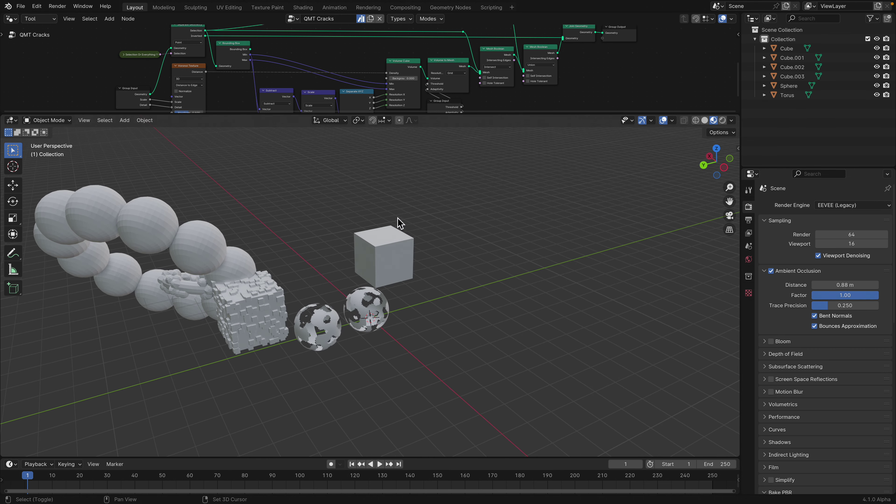
scroll(420, 244, "up", 2)
left_click(413, 257)
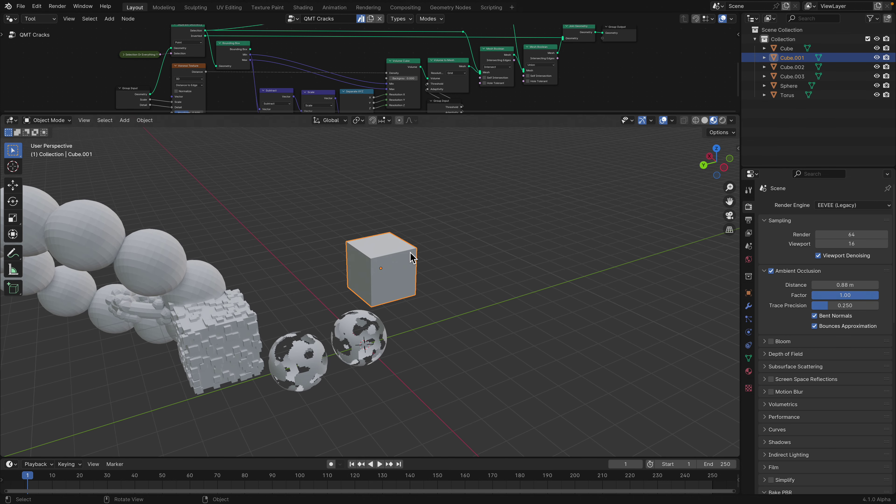
key("Tab")
key("q")
mouse_move(412, 253)
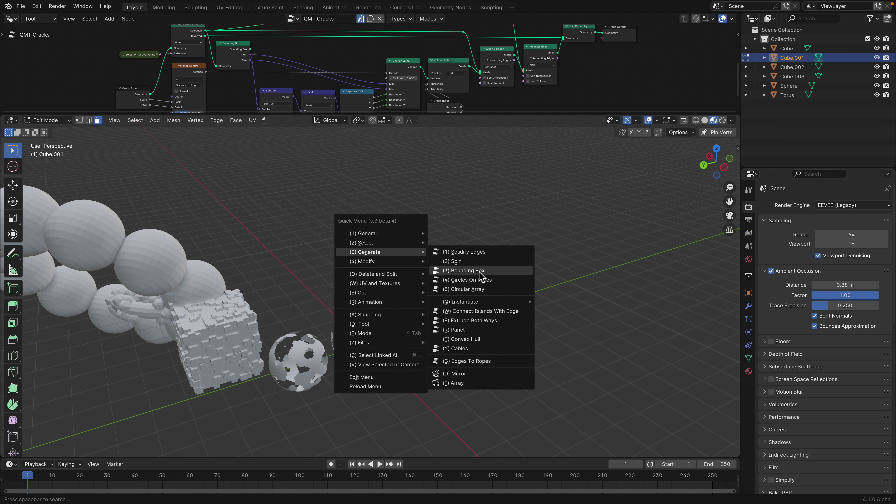
left_click(498, 282)
scroll(483, 278, "up", 3)
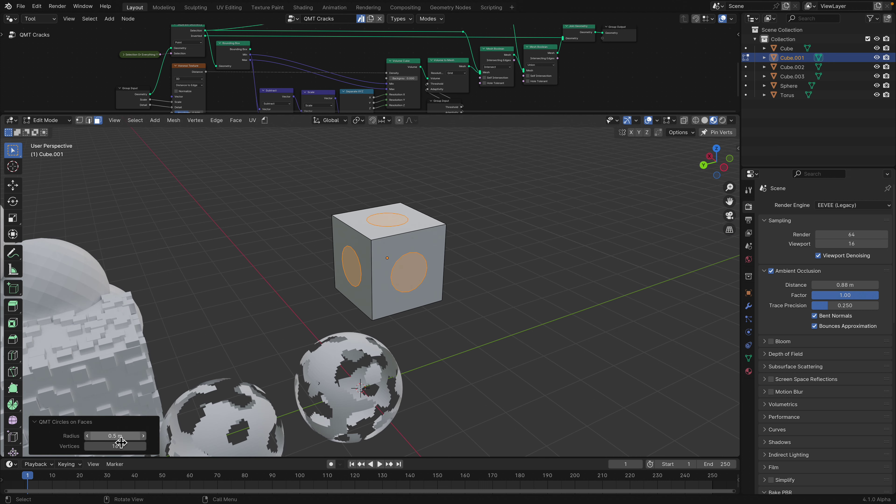
left_click_drag(115, 437, 138, 436)
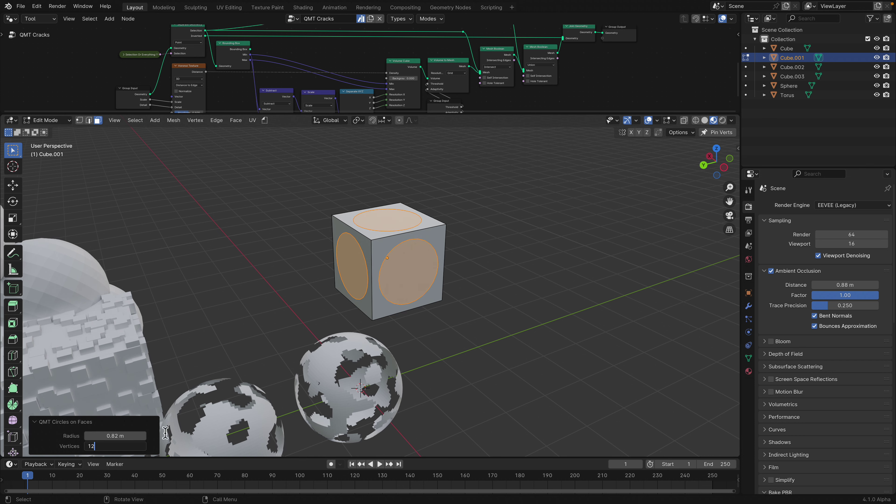
type("12")
key("Return")
middle_click_drag(400, 315, 404, 252)
key("Tab")
Add an Ico Sphere mesh and move it beside the plain cube.
scroll(405, 252, "up", 2)
middle_click_drag(477, 240, 400, 272, "shift")
key("shift+a")
mouse_move(450, 257)
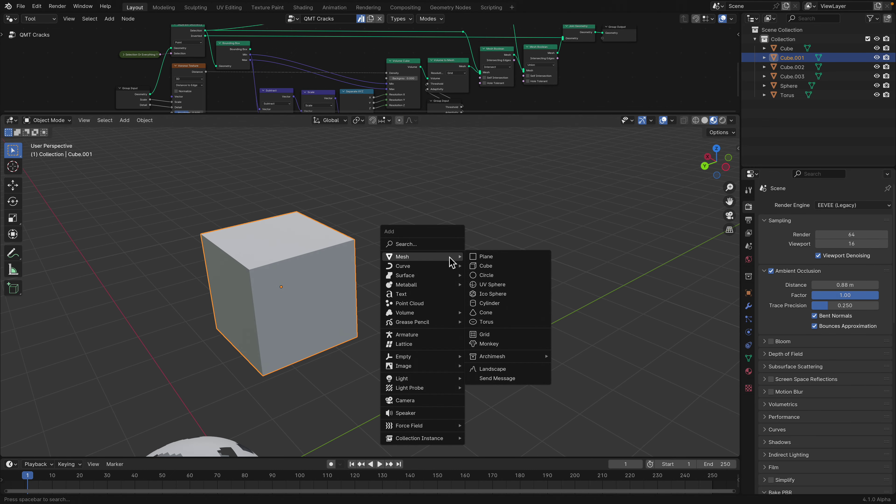
left_click(493, 293)
key("g")
left_click(521, 249)
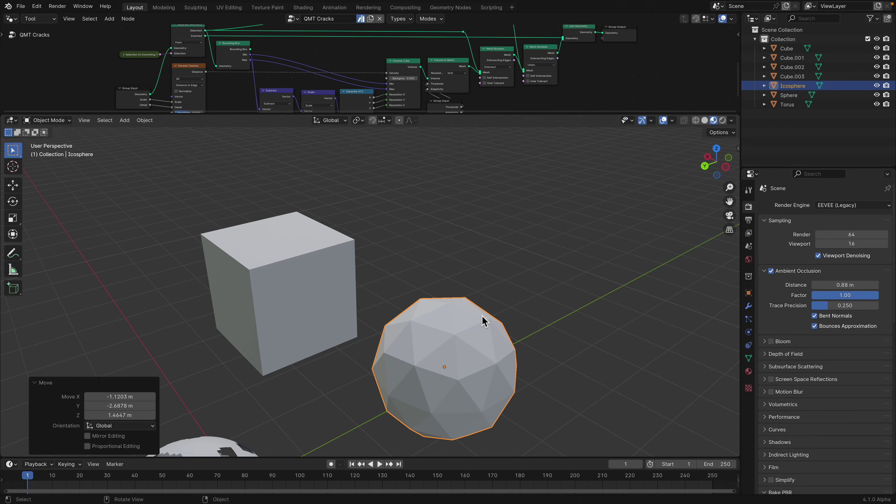
Apply Circles On Faces to the whole Ico Sphere in Edit Mode with a radius of 0.298 m.
key("Tab")
key("w")
mouse_move(492, 320)
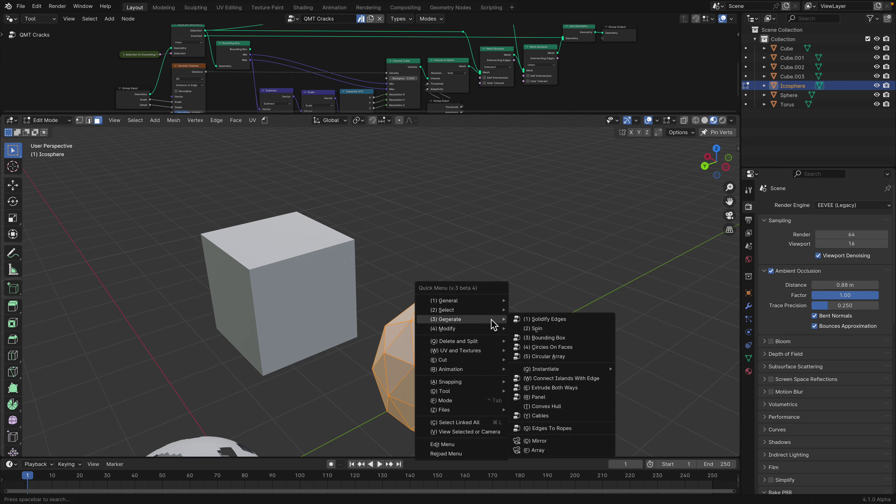
mouse_move(547, 370)
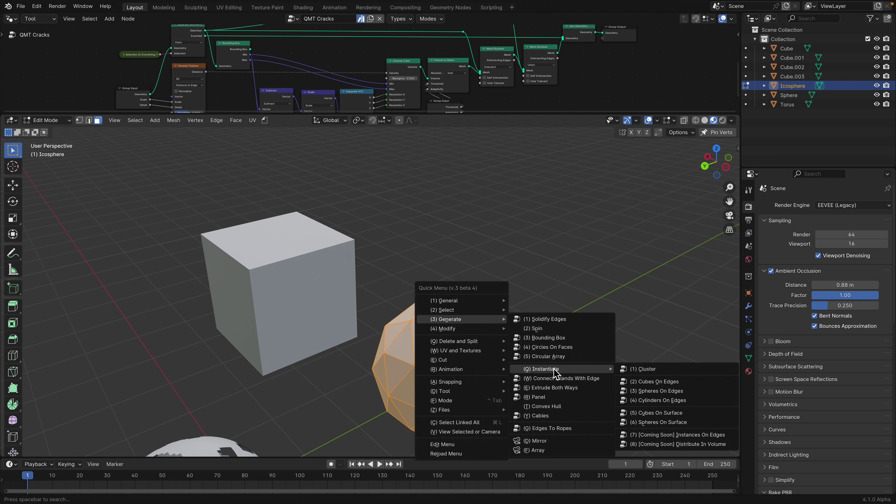
left_click(557, 348)
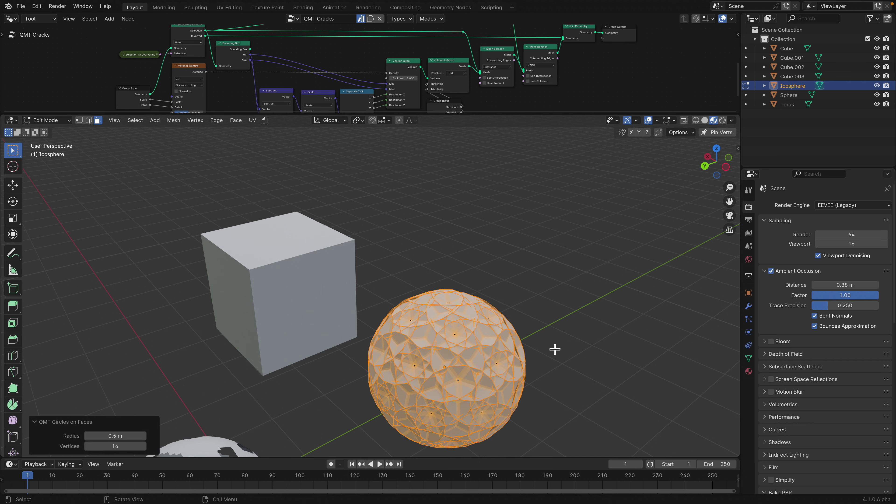
middle_click_drag(555, 350, 493, 355)
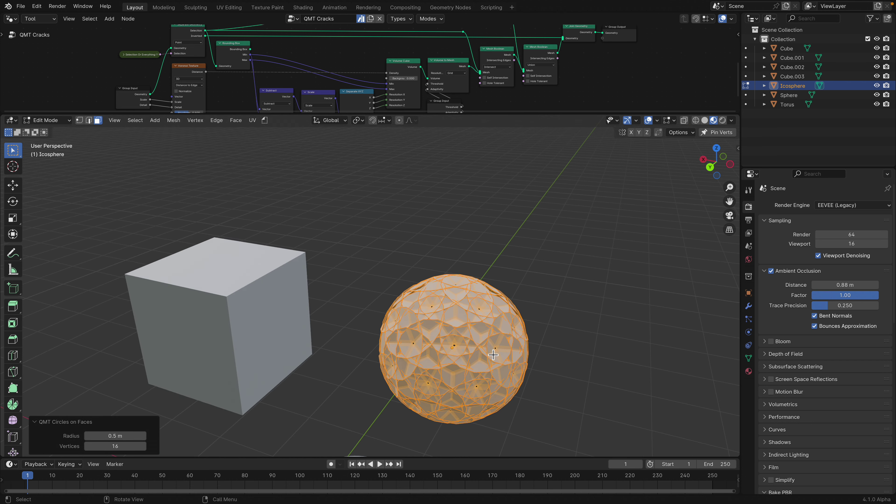
scroll(465, 290, "up", 3)
left_click_drag(119, 436, 110, 436)
middle_click_drag(451, 294, 473, 305)
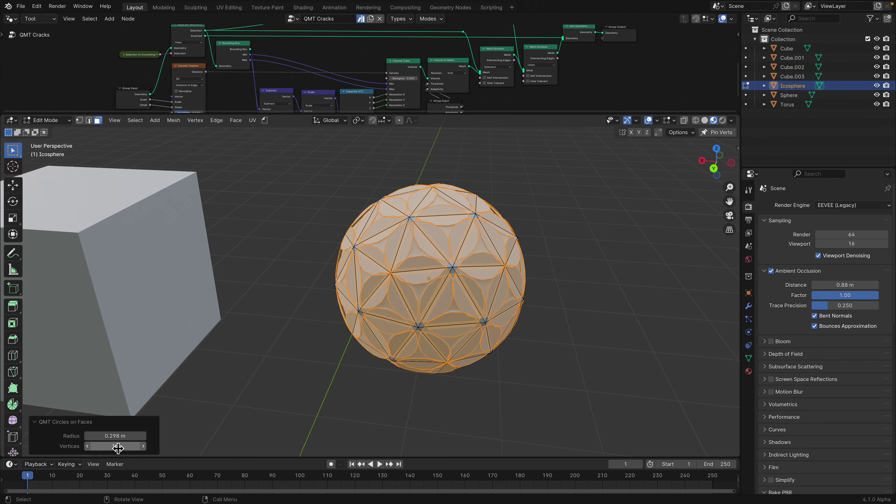
Return to Object Mode and save the file qm_001.blend.
key("Tab")
middle_click_drag(444, 340, 292, 318)
scroll(364, 304, "down", 4)
key("ctrl+s")
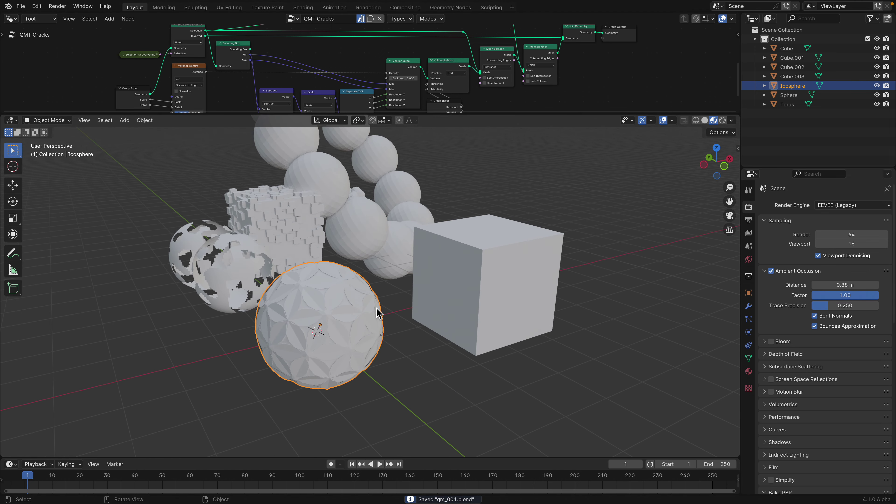
Switch the viewport to Solid shading and inspect the cube's face circles in Edit Mode.
mouse_move(431, 304)
middle_mouse_down()
mouse_move(481, 300)
mouse_move(516, 254)
mouse_move(500, 254)
mouse_move(424, 330)
mouse_move(425, 291)
middle_mouse_up()
left_click(524, 252)
left_click(707, 122)
left_click(391, 352)
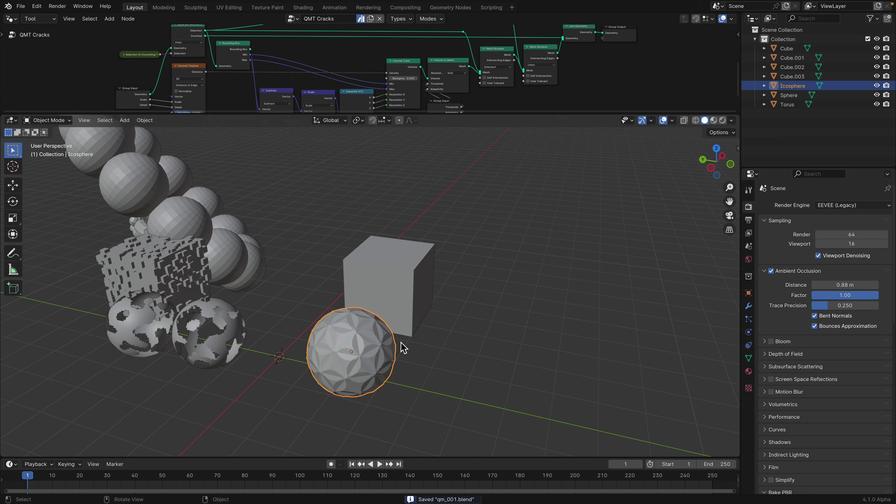
left_click(419, 276)
scroll(459, 285, "up", 3)
key("Tab")
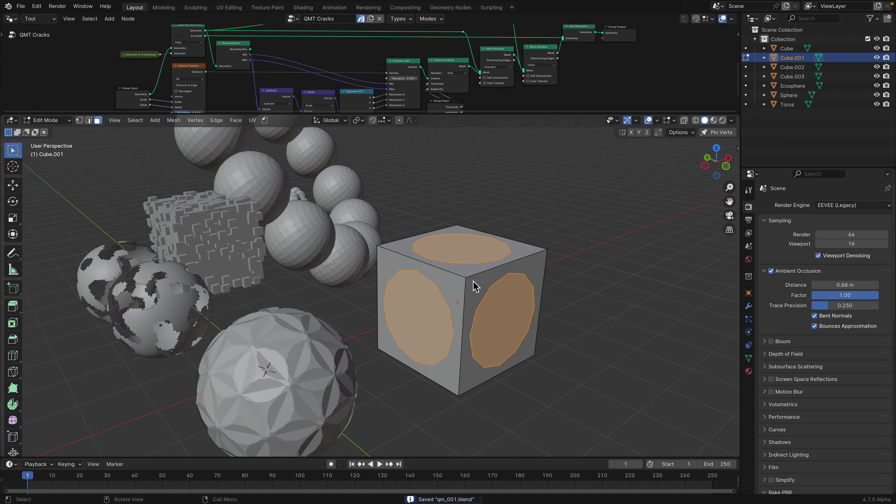
key("Tab")
Add a 2 m cube mesh and move it to the empty area beyond the circled cube.
key("shift+a")
mouse_move(570, 250)
left_click(613, 254)
scroll(480, 311, "down", 3)
key("g")
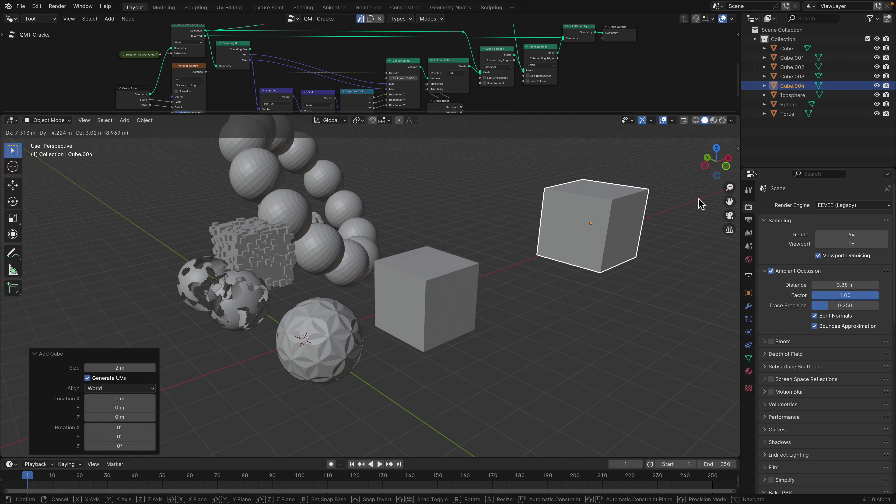
left_click(701, 204)
middle_click_drag(628, 232, 528, 256, "shift")
Apply Panel to all faces of the new cube with offset 0.060, extrude 0.100 and side offset 0.076.
key("Tab")
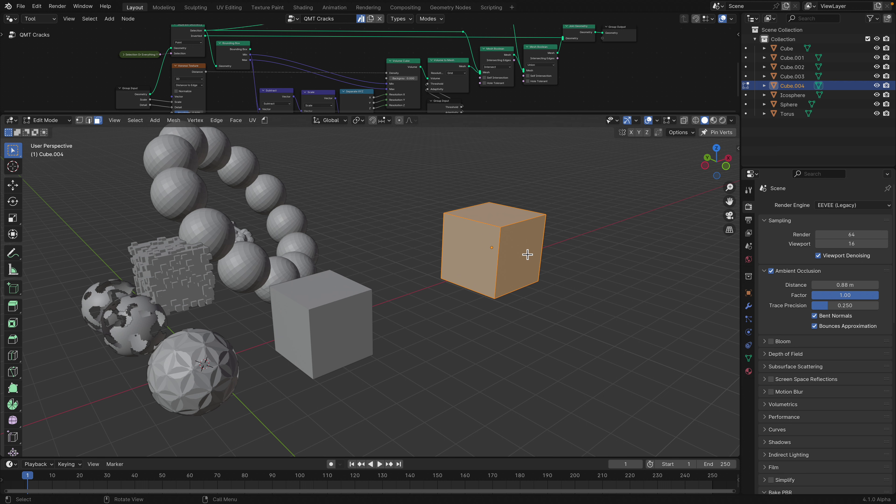
key("alt+a")
key("a")
key("d")
mouse_move(526, 251)
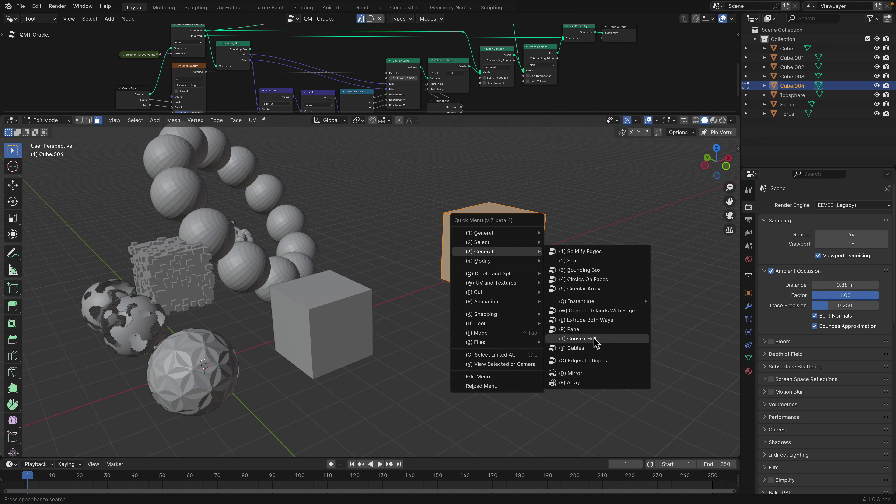
left_click(588, 331)
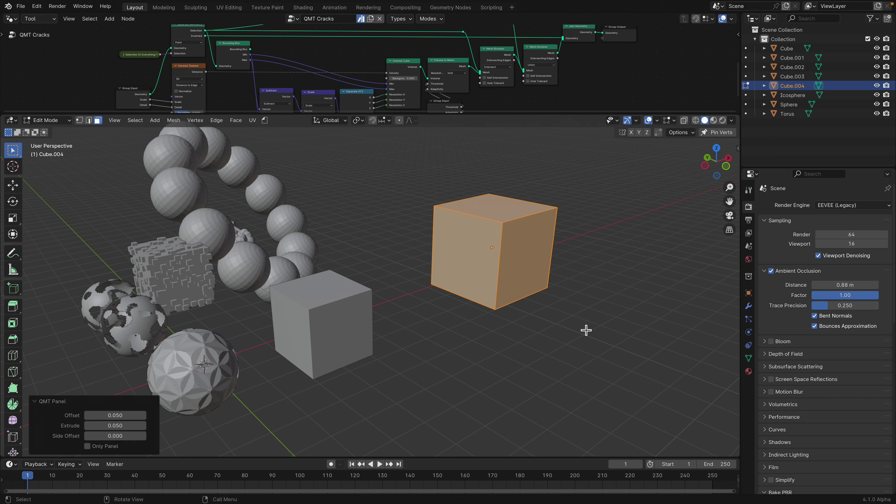
middle_click_drag(544, 273, 523, 288, "shift")
left_click_drag(123, 419, 112, 436)
left_click(111, 446)
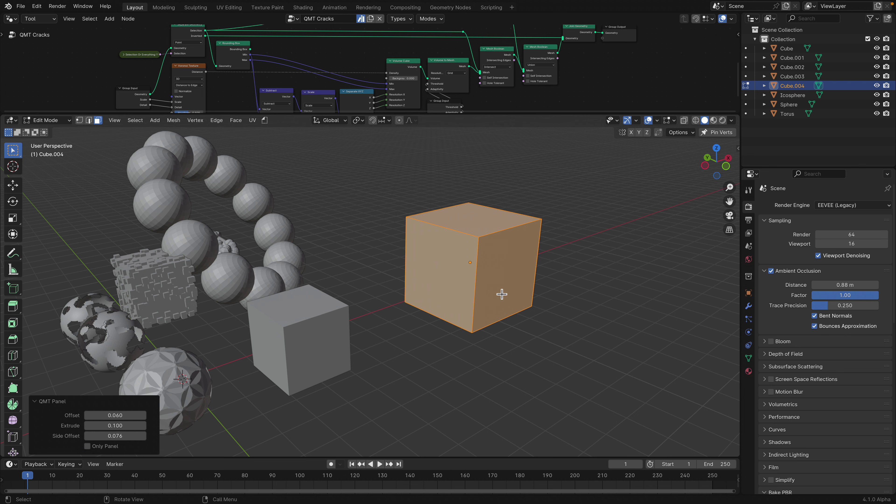
Return to Object Mode, switch the viewport to Wireframe shading and delete the panelled cube.
key("Tab")
mouse_move(501, 295)
middle_mouse_down()
mouse_move(475, 263)
mouse_move(488, 281)
middle_mouse_up()
key("z")
left_click(459, 281)
key("x")
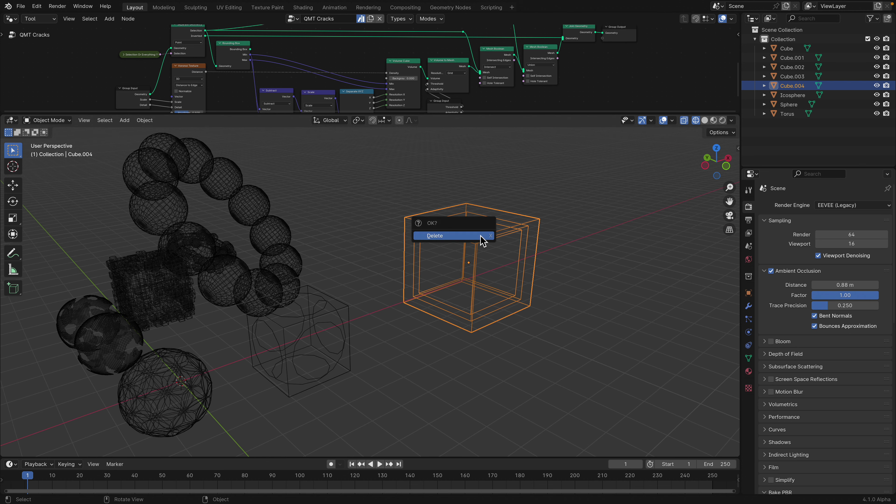
left_click(481, 239)
Add a new cube mesh and move it to the empty area beyond the circled cube.
key("shift+a")
mouse_move(480, 241)
left_click(517, 249)
key("g")
left_click(563, 244)
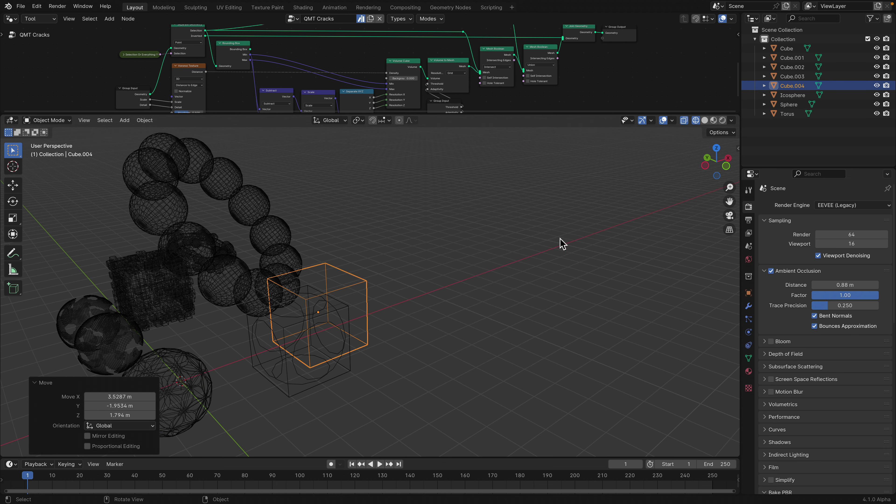
key("g")
left_click(499, 242)
Apply Cables to the new cube in Edit Mode with count 7, sides 50, radius 0.088 m, gravity 0.536 and gravity randomness 0.530.
scroll(499, 242, "up", 2)
key("Tab")
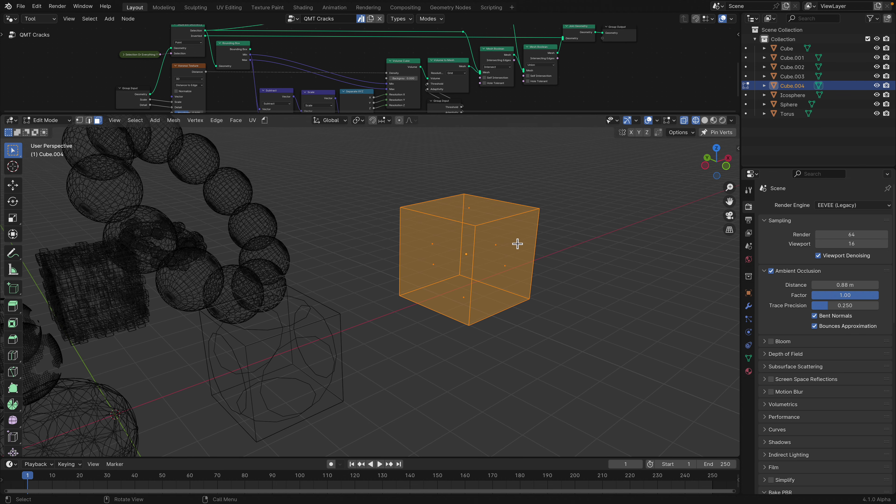
key("q")
mouse_move(517, 242)
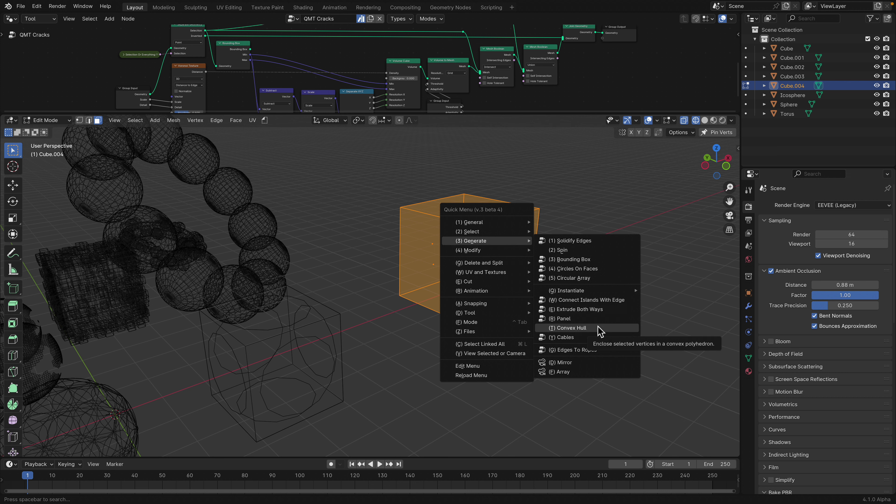
left_click(565, 338)
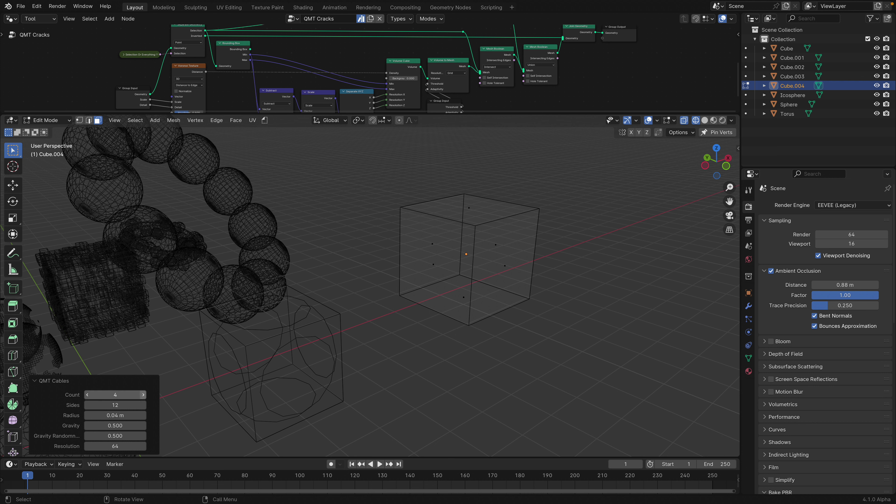
left_click_drag(121, 417, 138, 417)
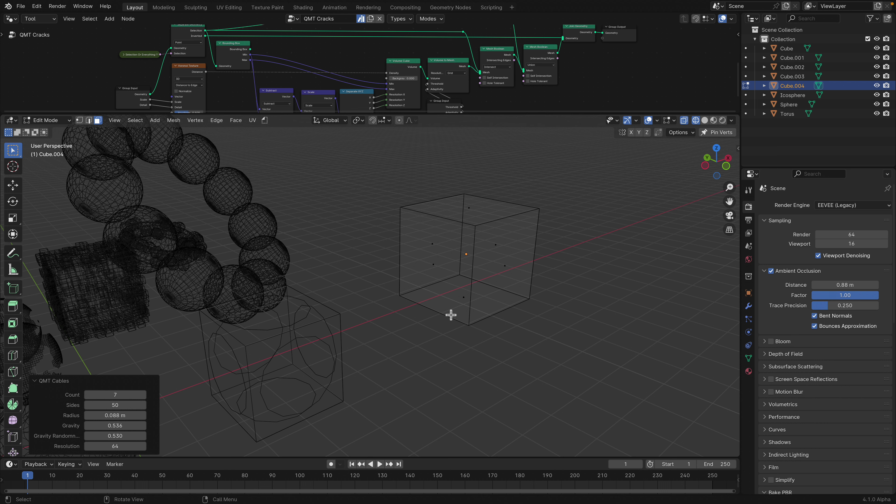
Return to Object Mode, add a Bezier circle and move it inside the new cube.
key("Tab")
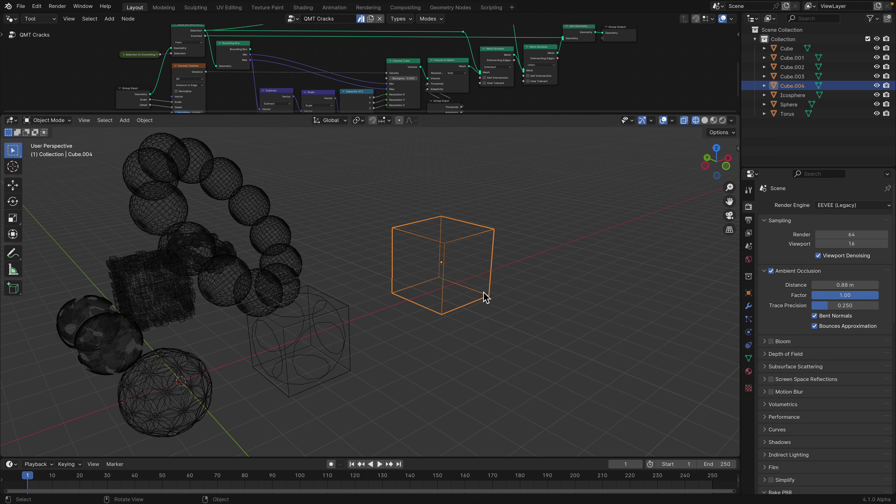
key("shift+a")
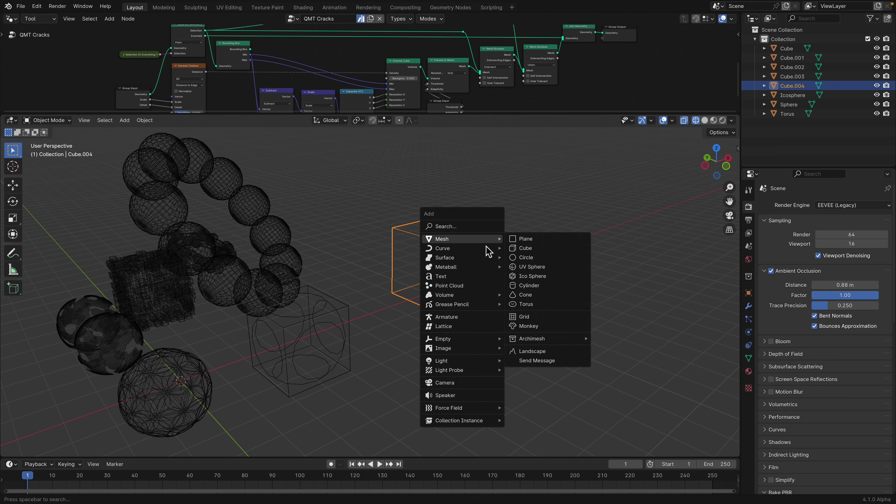
mouse_move(494, 248)
left_click(529, 257)
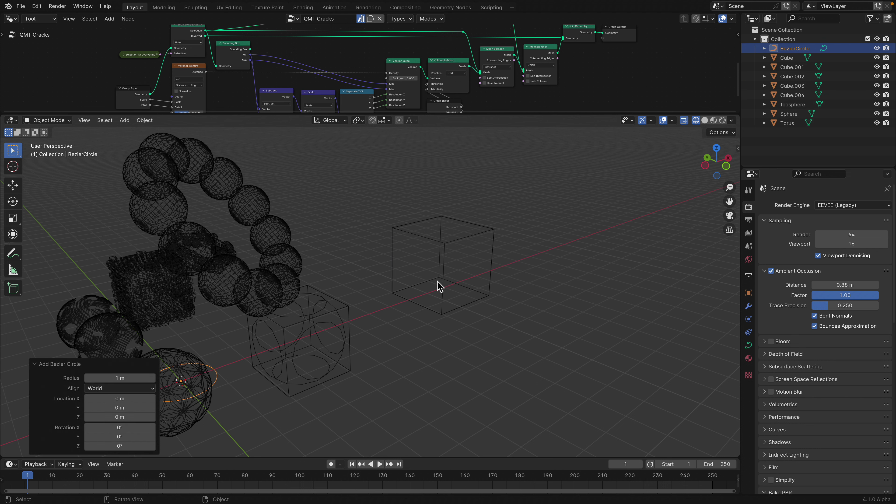
key("g")
left_click(492, 269)
Apply Cables to the Bezier circle in Edit Mode with the default settings.
key("Tab")
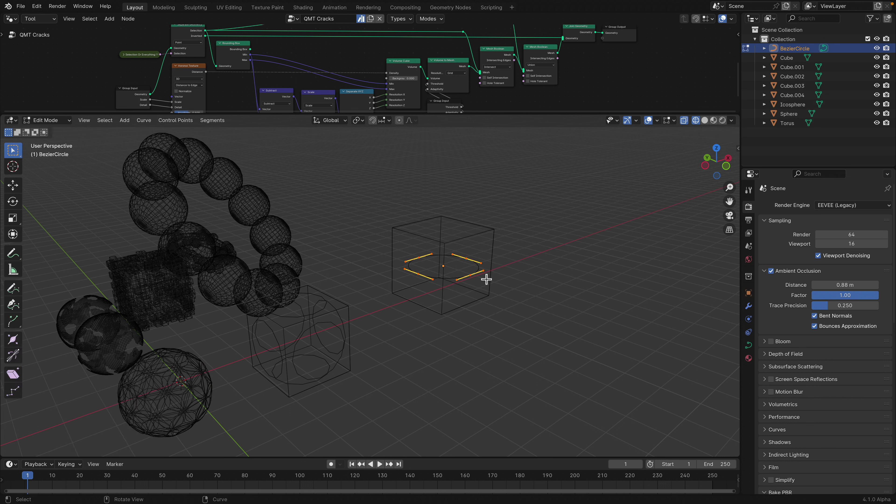
key("q")
mouse_move(487, 275)
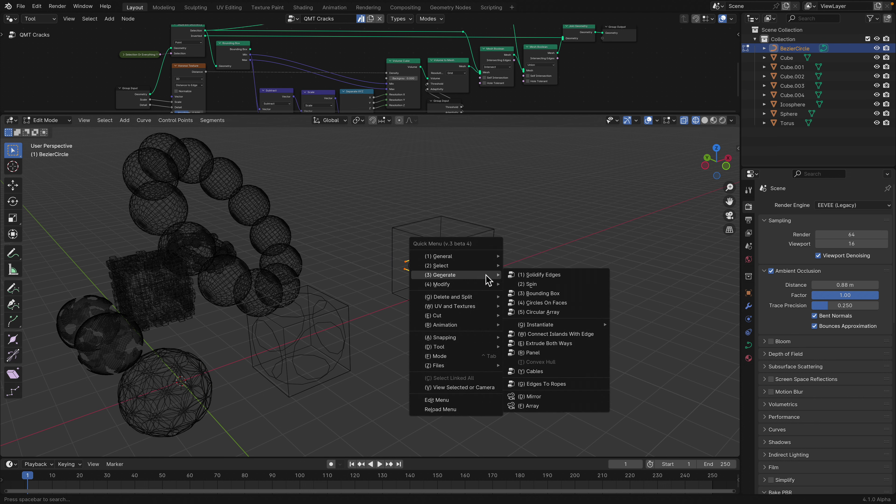
left_click(547, 373)
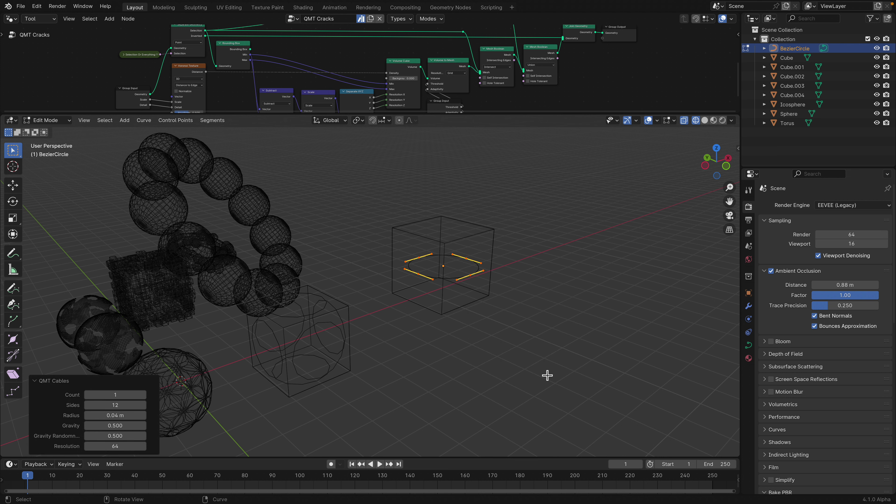
Return to Object Mode and delete the Bezier circle and the cube around it.
key("Tab")
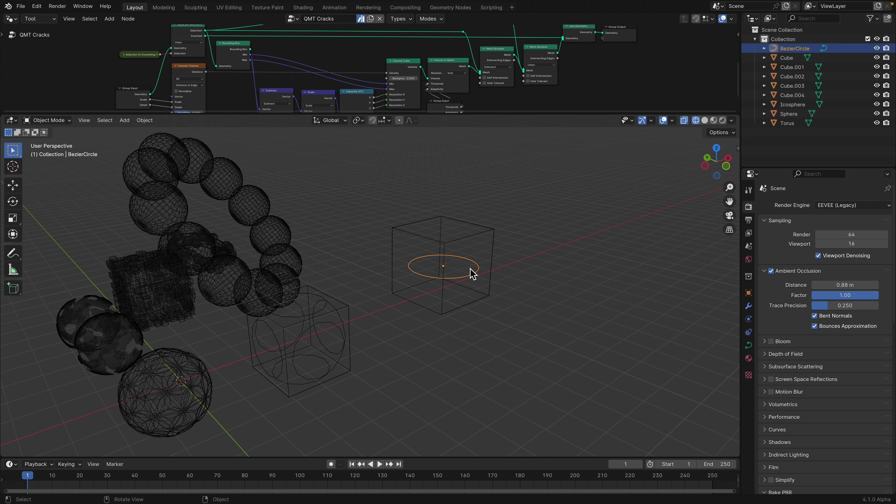
left_click(487, 242)
left_click(488, 241)
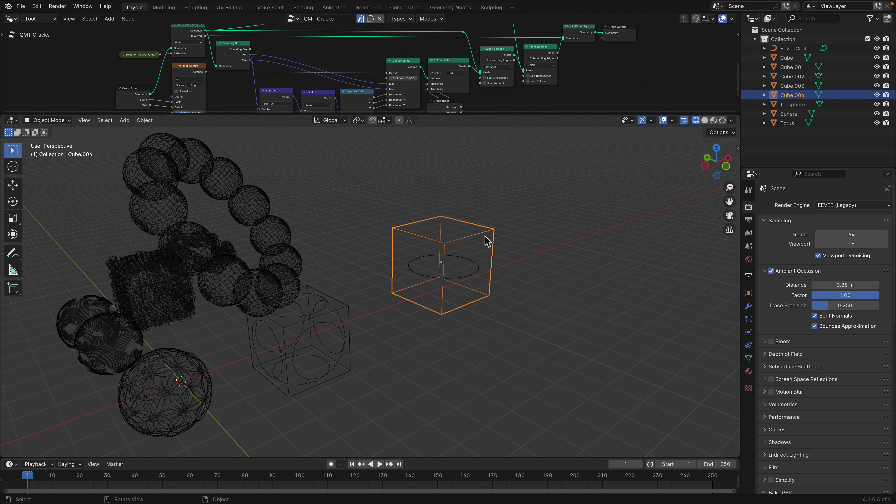
key("x")
left_click(486, 285)
Add a torus mesh and move it to the empty area beyond the circled cube.
key("shift+a")
mouse_move(482, 282)
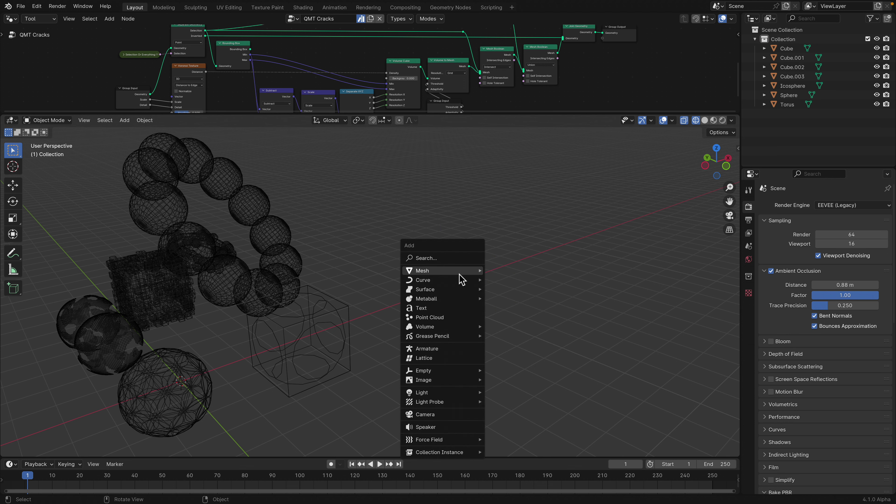
left_click(511, 338)
key("g")
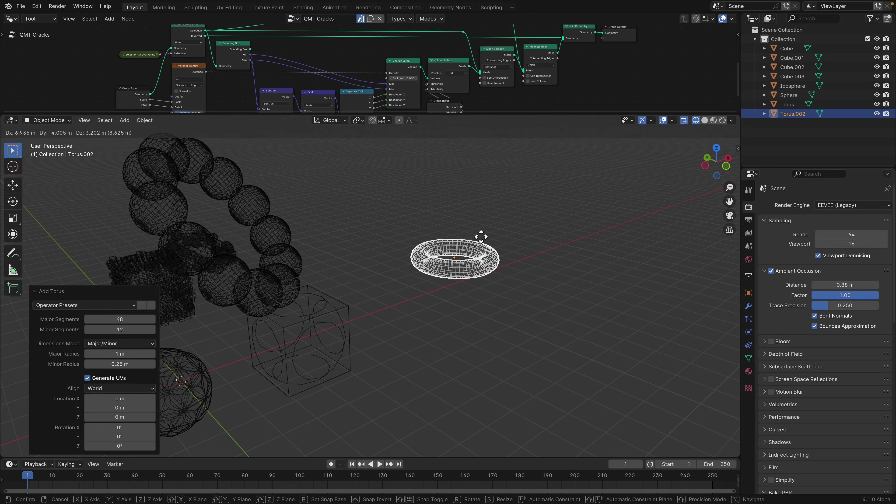
left_click(480, 237)
Select all the torus vertices in vertex select mode and apply Cables with the default settings.
scroll(481, 245, "up", 2)
key("Tab")
middle_click_drag(504, 242, 440, 264, "shift")
scroll(440, 263, "up", 1)
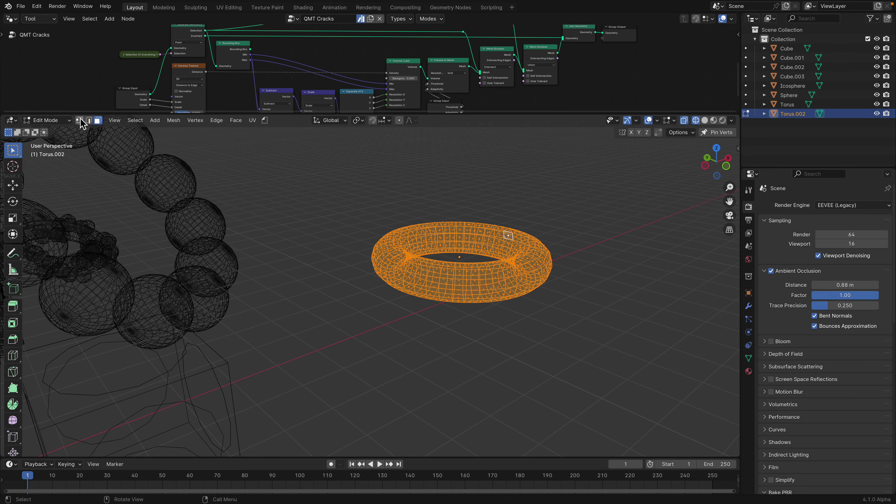
key("alt+a")
left_click_drag(365, 193, 632, 361)
key("q")
mouse_move(535, 272)
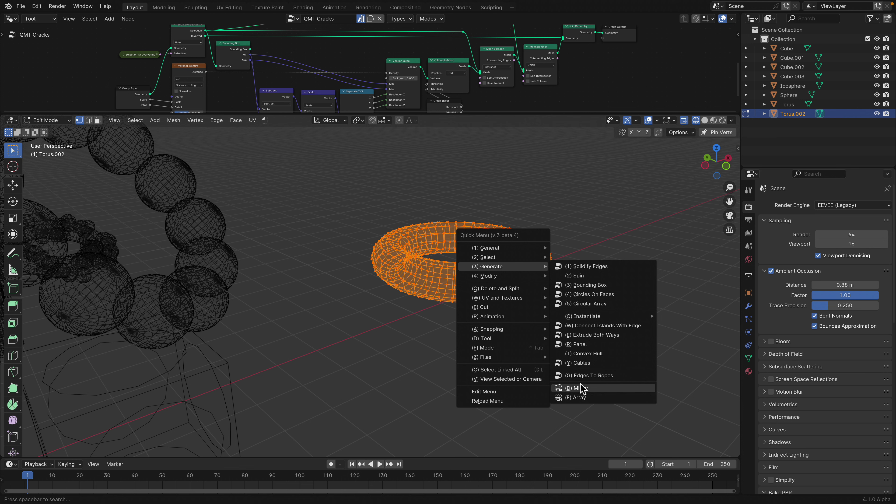
left_click(590, 363)
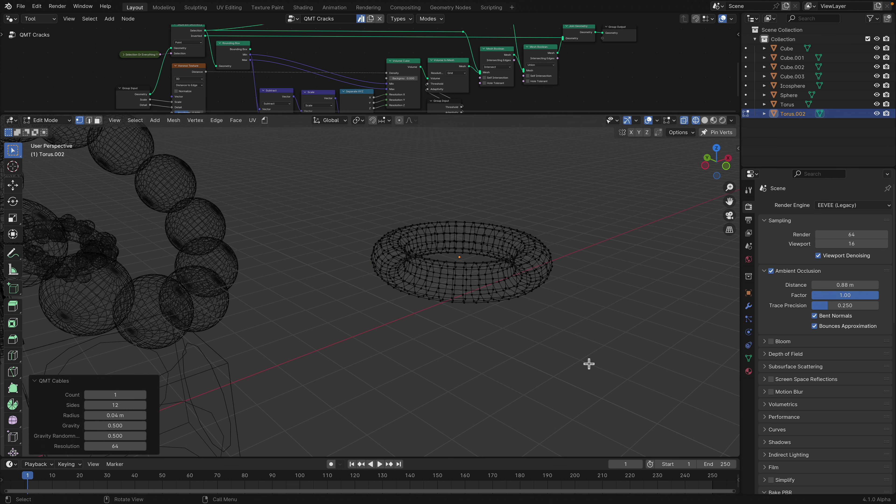
middle_click_drag(589, 364, 481, 282)
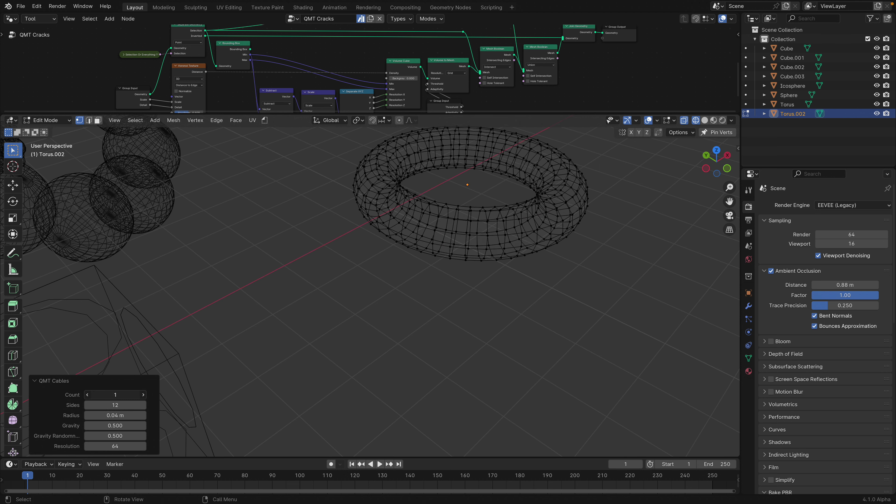
key("Tab")
scroll(490, 245, "down", 4)
middle_click_drag(488, 245, 450, 230)
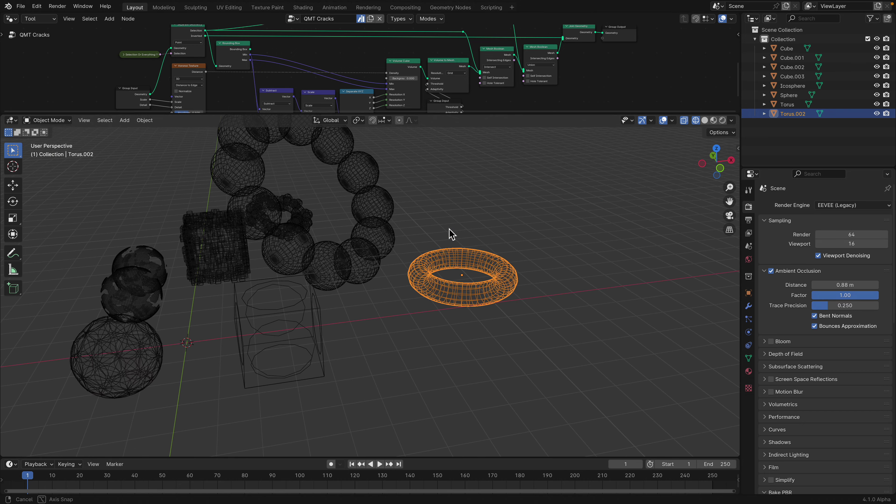
scroll(473, 255, "up", 2)
middle_click_drag(472, 260, 500, 251)
key("q")
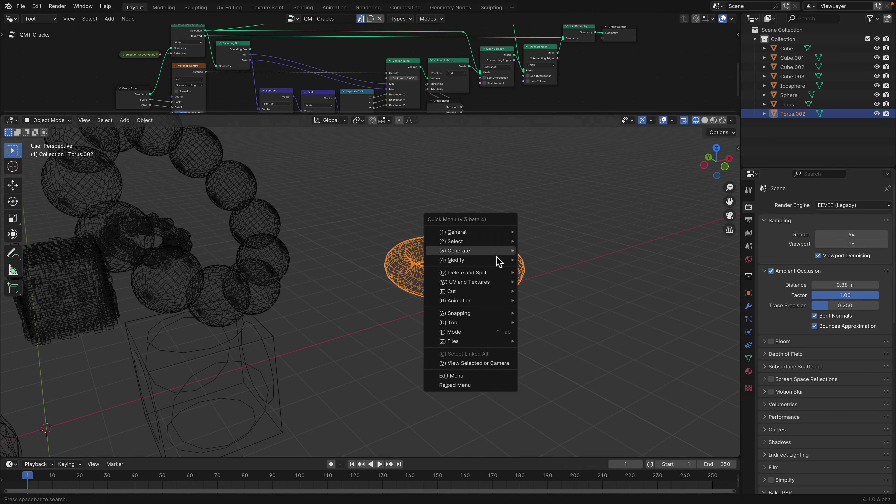
mouse_move(493, 254)
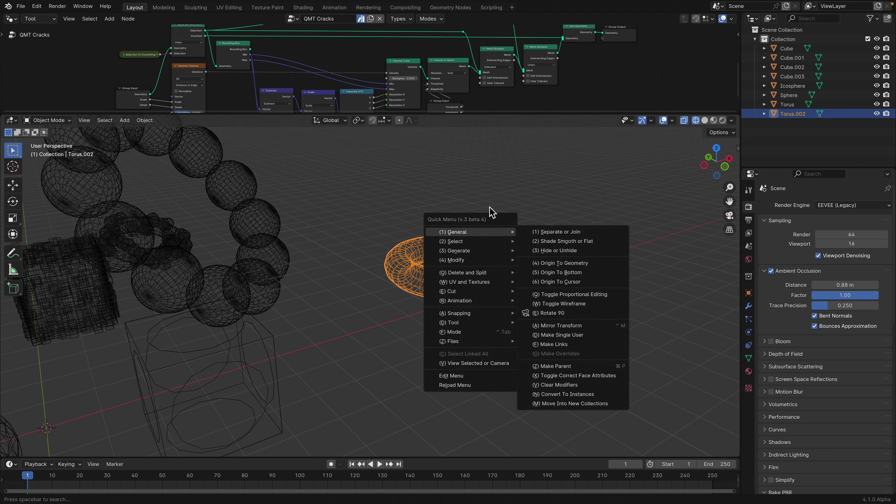
key("Escape")
Select all the torus vertices in Edit Mode and apply Edges To Ropes with a radius of 0.012 m.
key("Tab")
middle_click_drag(486, 252, 428, 278, "shift")
scroll(427, 278, "up", 3)
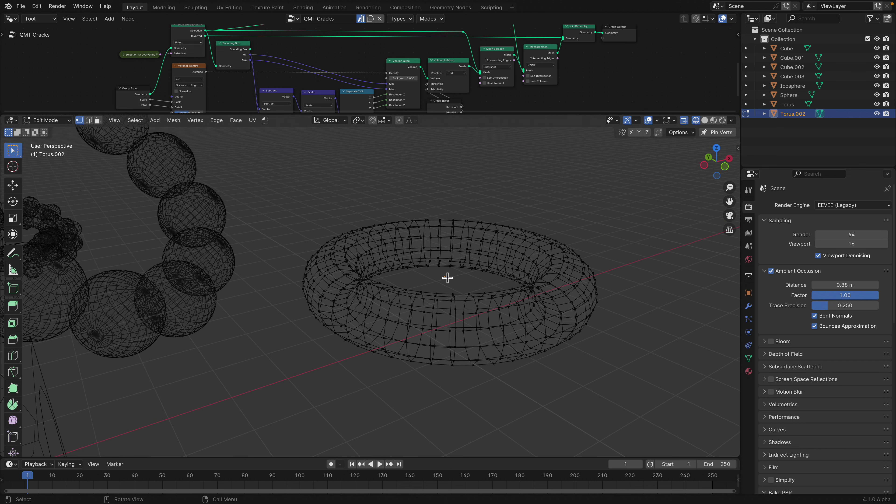
key("a")
key("q")
mouse_move(466, 281)
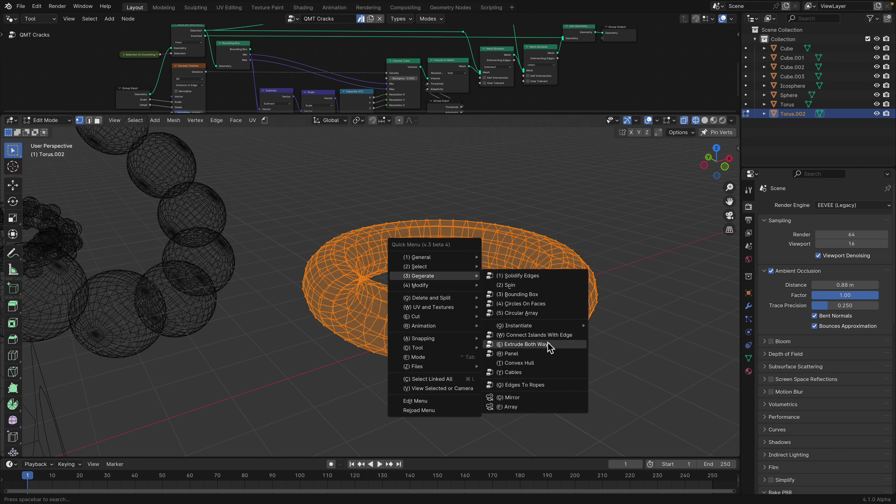
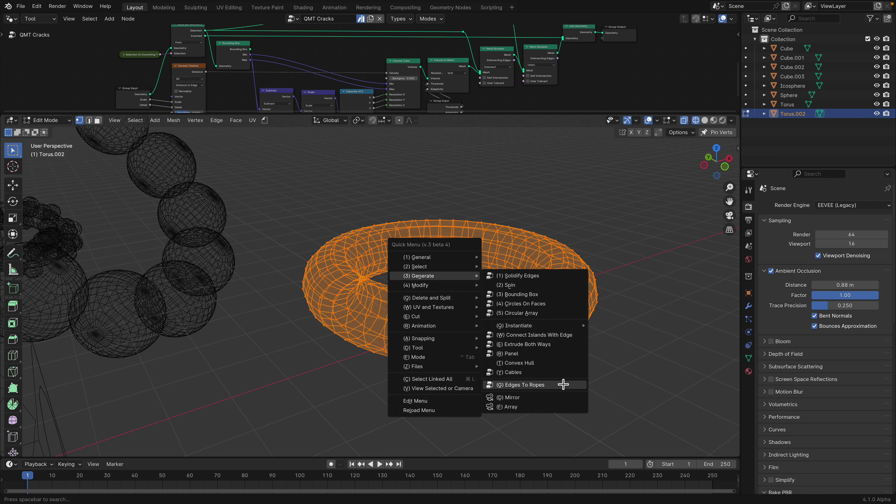
left_click(561, 385)
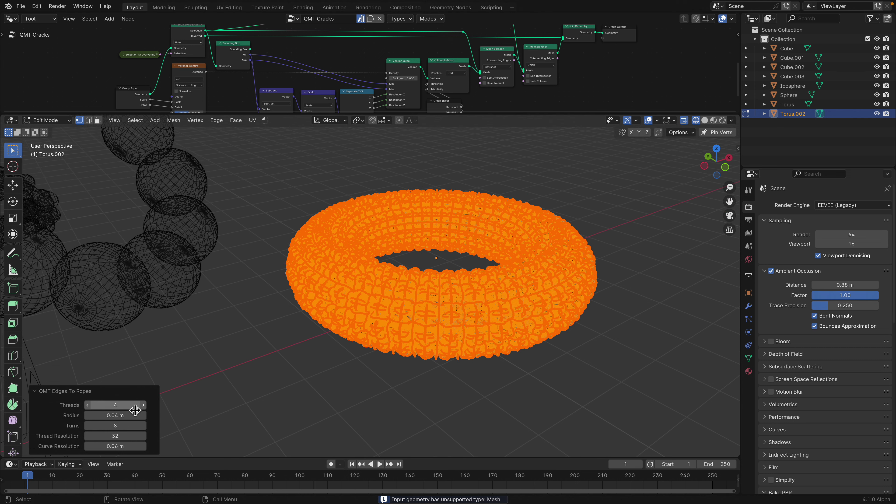
left_click_drag(135, 416, 116, 418)
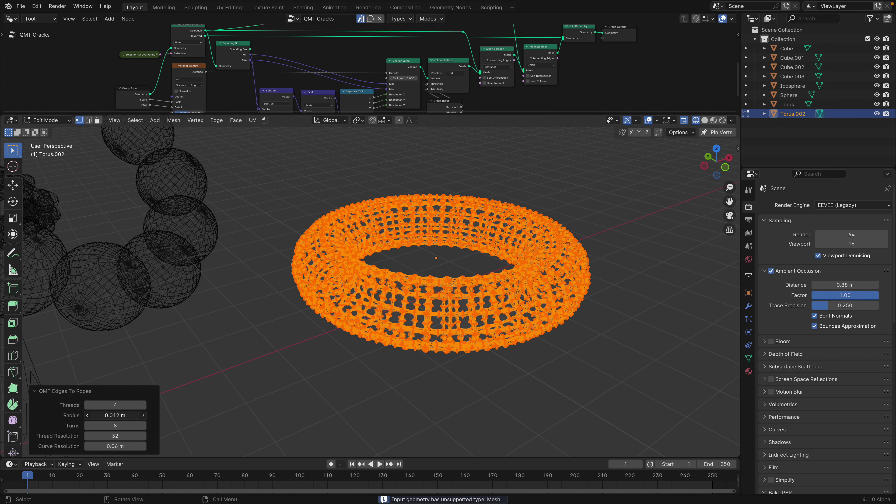
Return to Object Mode, switch the viewport to Solid shading and inspect the ropes on the torus.
key("Tab")
middle_click_drag(422, 308, 366, 270)
scroll(453, 305, "up", 4)
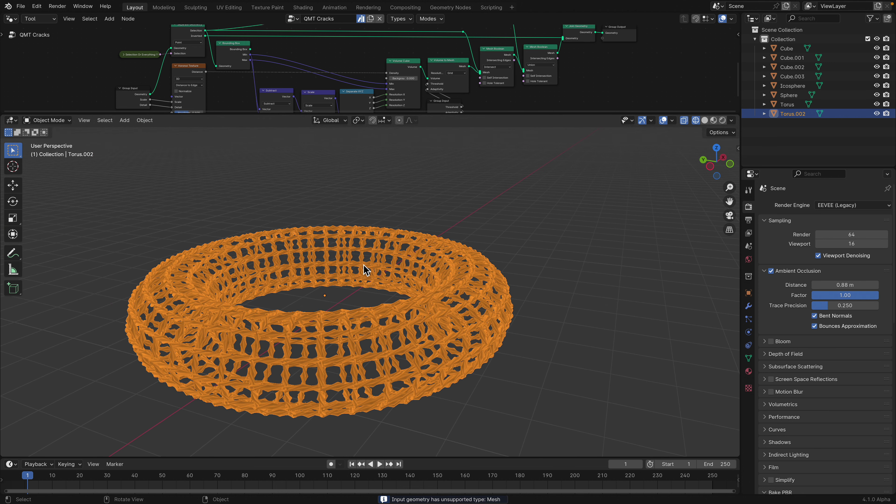
left_click(400, 218)
scroll(442, 238, "up", 1)
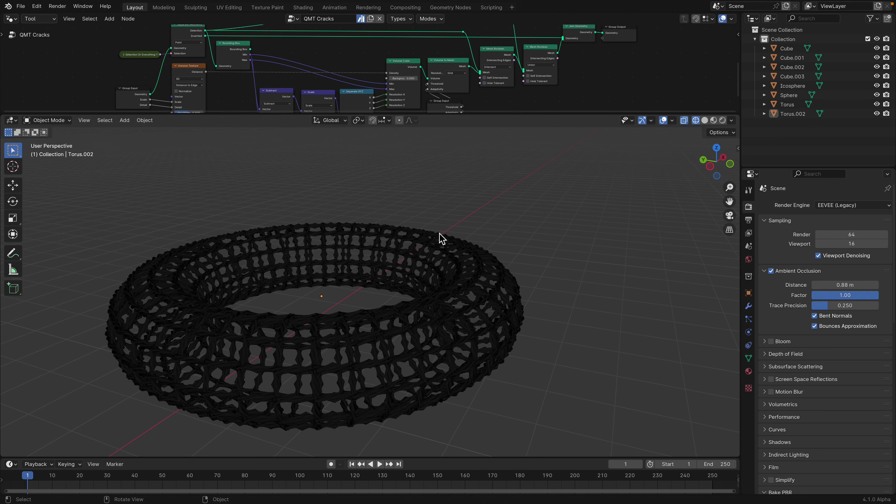
left_click(705, 120)
left_click(444, 324)
mouse_move(444, 324)
middle_mouse_down()
mouse_move(450, 331)
mouse_move(437, 346)
mouse_move(448, 318)
middle_mouse_up()
scroll(449, 317, "down", 3)
scroll(406, 250, "up", 3)
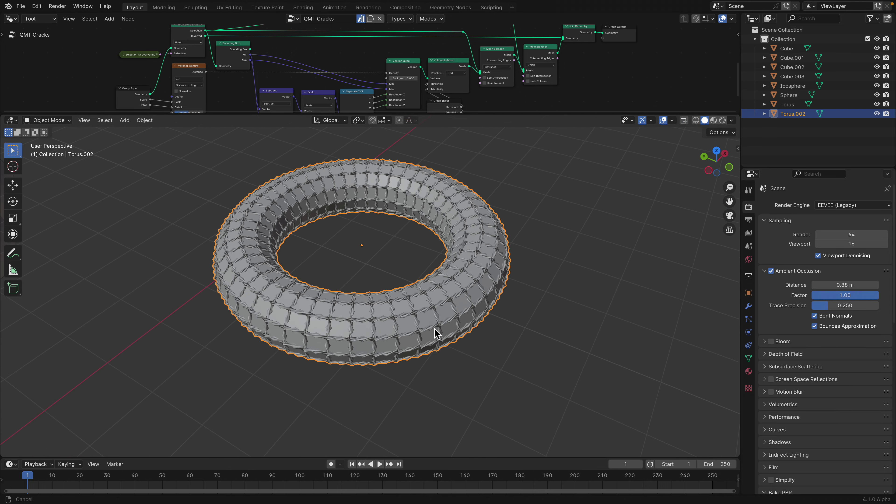
key("Tab")
key("Tab")
Add a cylinder mesh with the default settings and move it beside the roped torus.
key("shift+a")
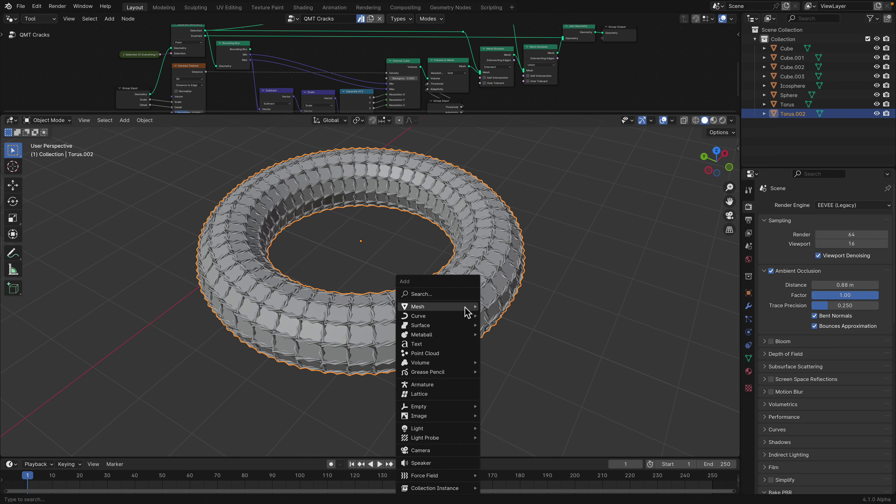
mouse_move(468, 308)
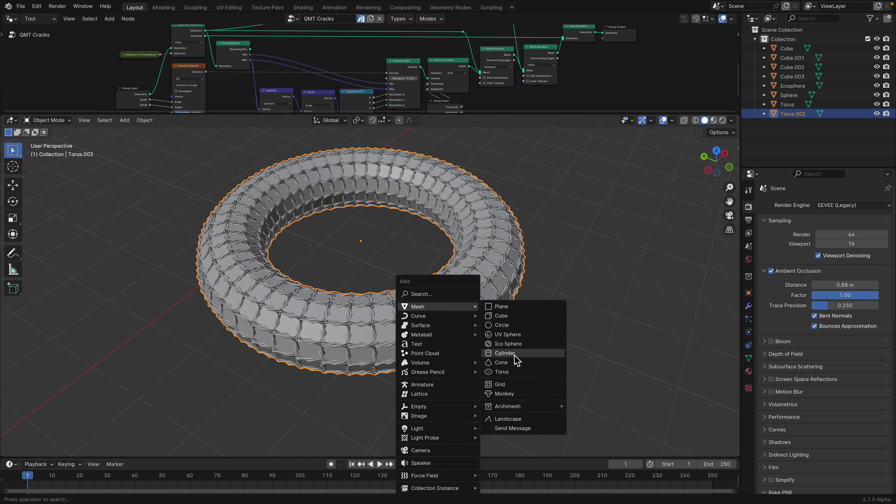
left_click(504, 353)
scroll(381, 344, "down", 5)
key("g")
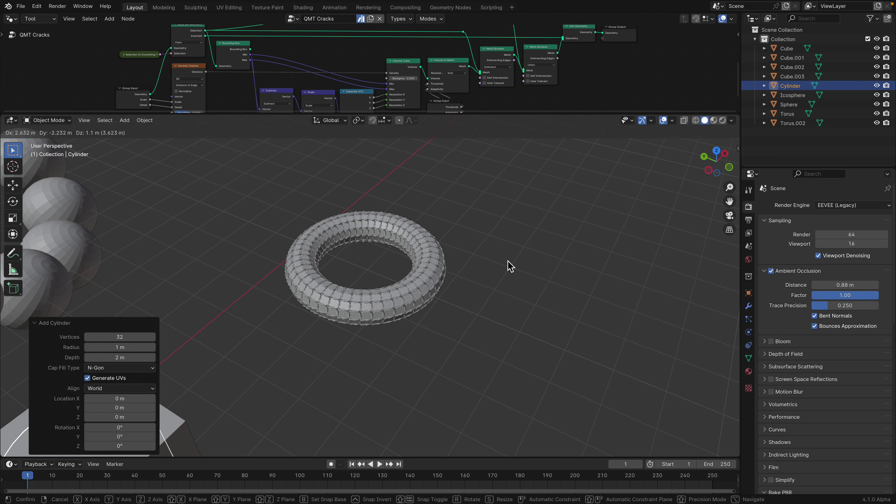
left_click(310, 360)
key("g")
left_click(550, 264)
key("g")
left_click(550, 269)
Apply the Generate operator Array to the cylinder in Edit Mode.
key("Tab")
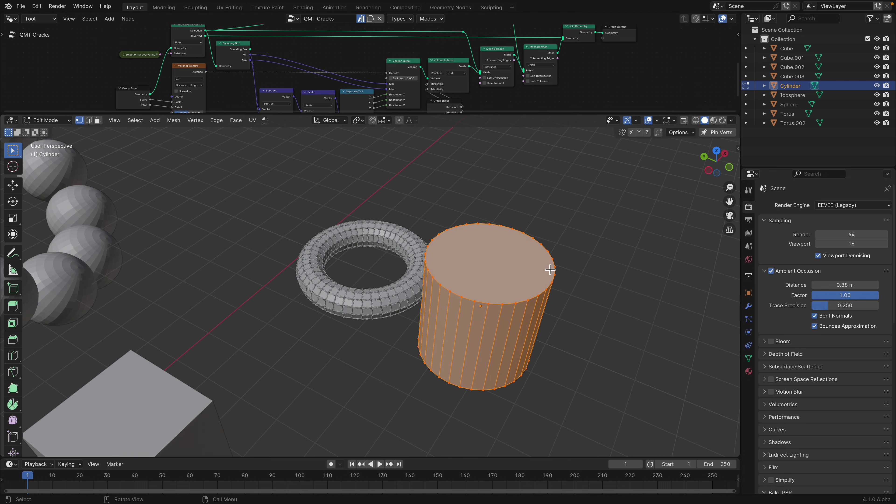
key("q")
mouse_move(547, 275)
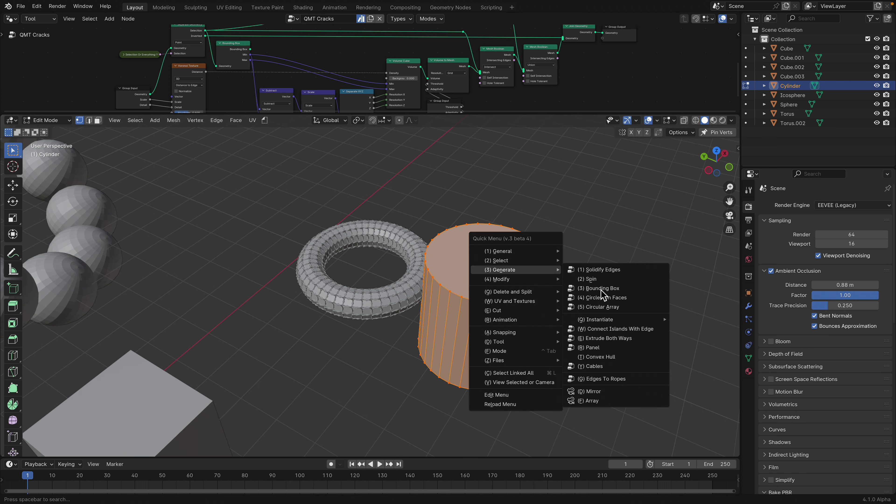
mouse_move(622, 321)
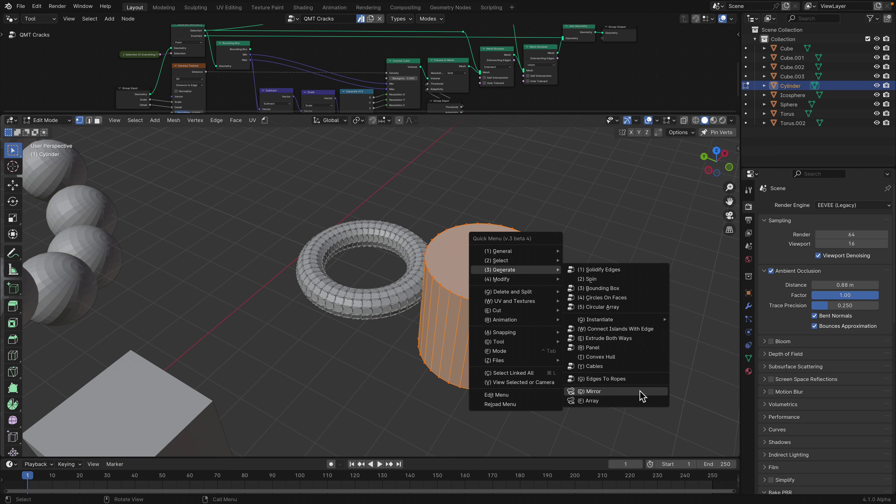
left_click(636, 406)
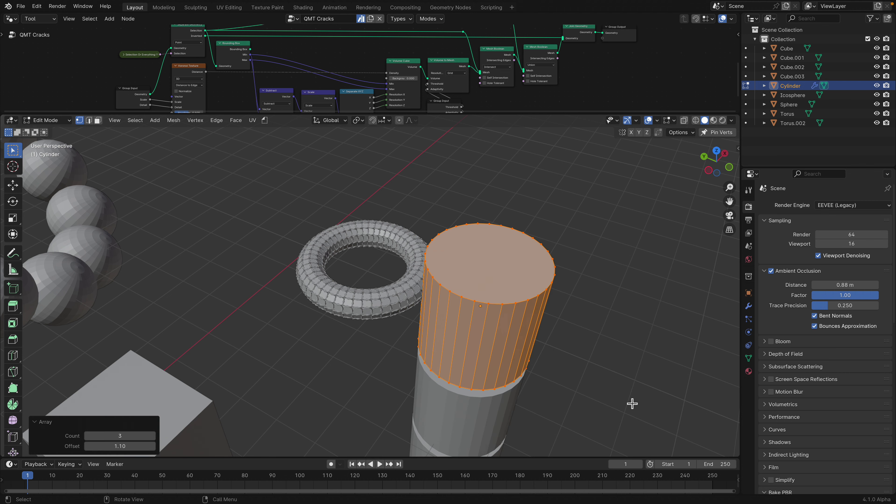
Set the cylinder array's count to 4 and its offset to 2.12.
scroll(633, 404, "down", 5)
left_click(151, 438)
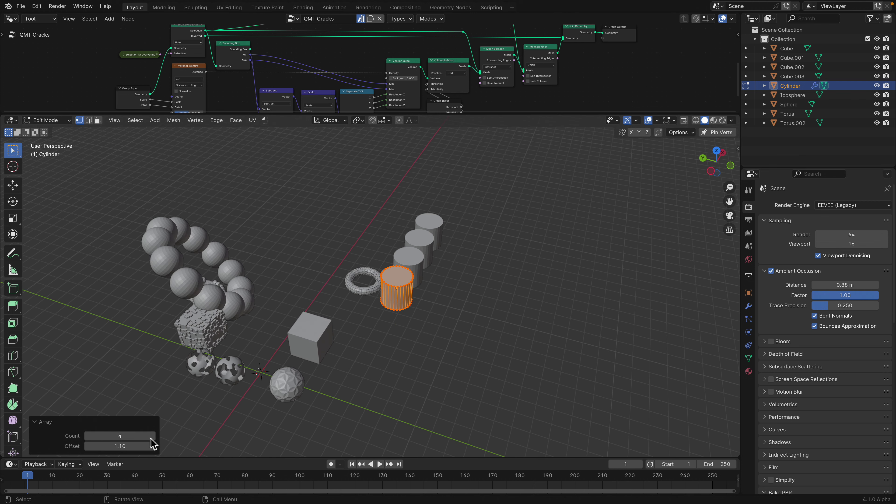
left_click(152, 438)
left_click(152, 438)
left_click(152, 438)
left_click_drag(152, 438, 176, 447)
middle_click_drag(423, 272, 457, 329)
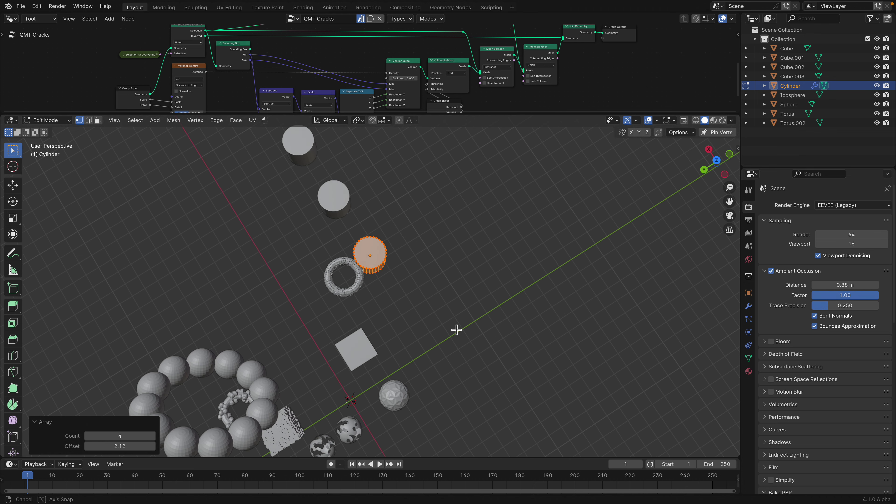
Set the cylinder array's count to 11 and its offset to 2.36.
left_click(153, 436)
middle_click_drag(285, 393, 161, 443)
left_click_drag(116, 436, 142, 447)
mouse_move(323, 358)
middle_mouse_down()
mouse_move(445, 334)
mouse_move(464, 302)
mouse_move(318, 371)
middle_mouse_up()
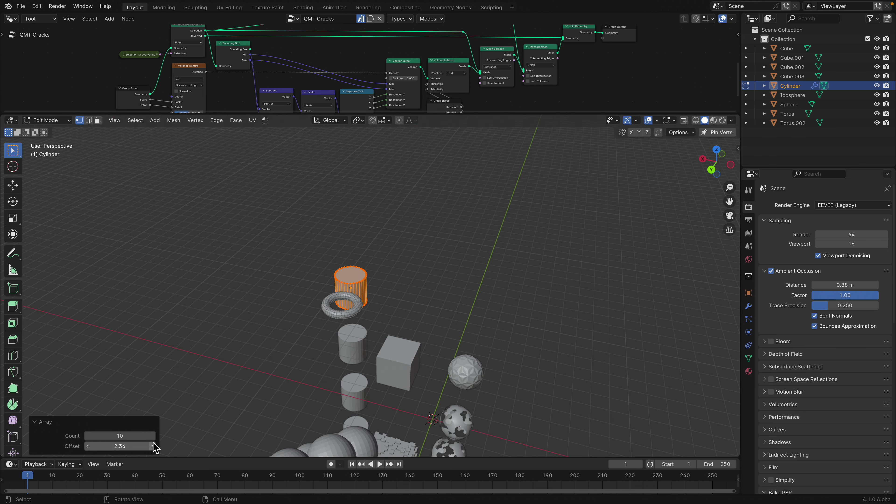
left_click(152, 436)
middle_click_drag(436, 282, 522, 272)
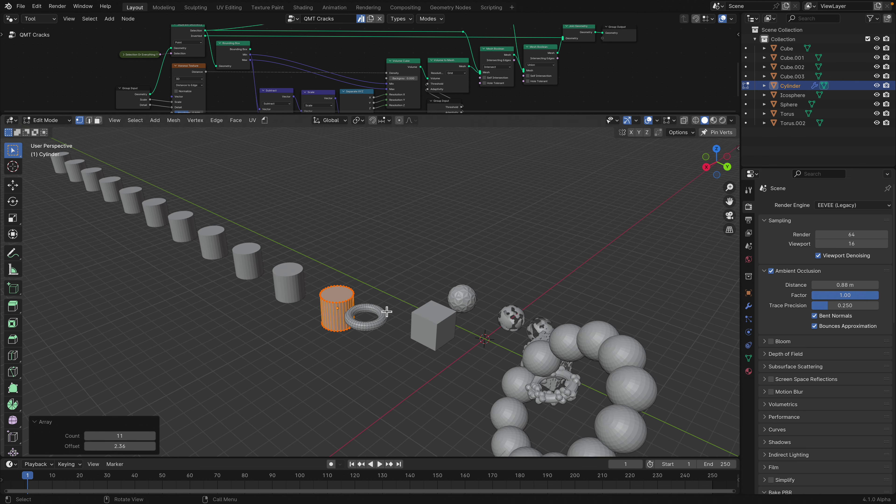
Redirect the cylinder array along Z with count 12 and offset 1.40, and show its Array modifier settings in Object Mode.
middle_click_drag(132, 445, 230, 352)
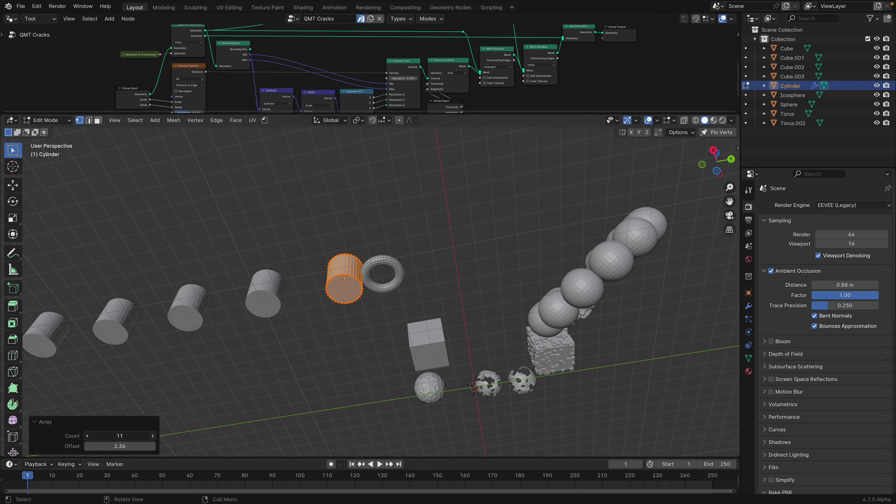
left_click(153, 437)
mouse_move(129, 448)
left_mouse_down()
mouse_move(91, 448)
mouse_move(116, 446)
left_mouse_up()
middle_click_drag(326, 290, 363, 292)
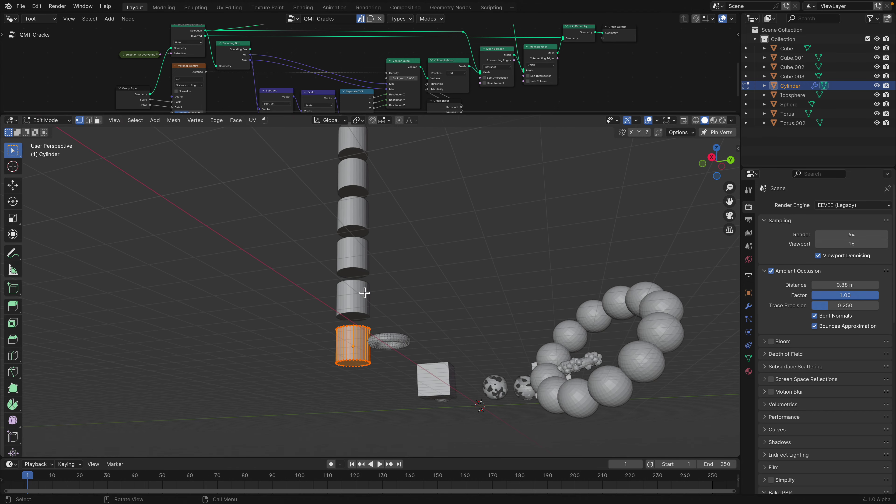
key("Tab")
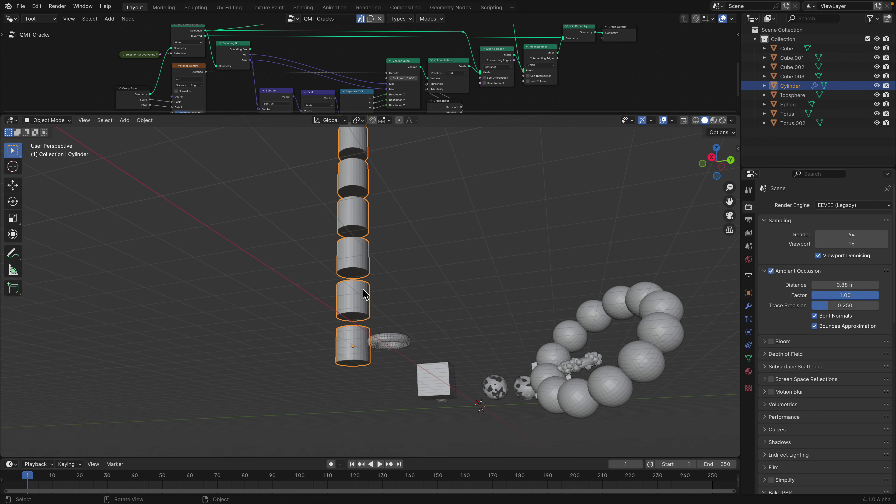
middle_click_drag(362, 294, 363, 360)
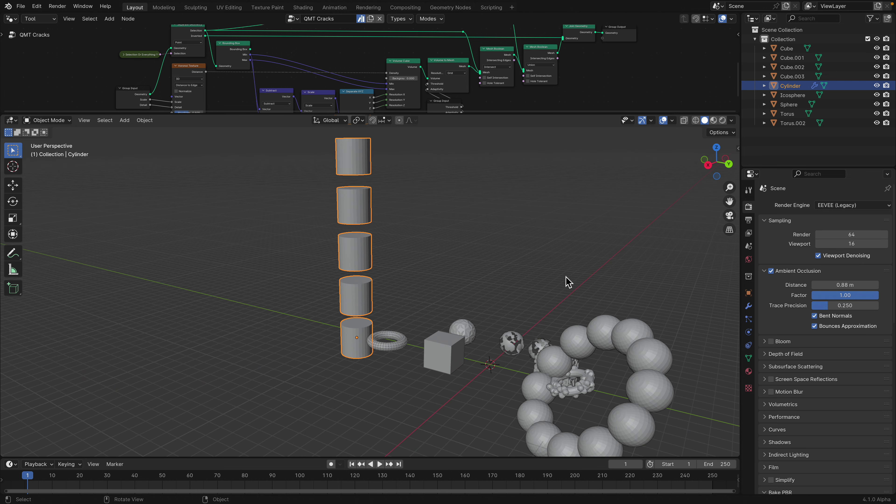
left_click(749, 306)
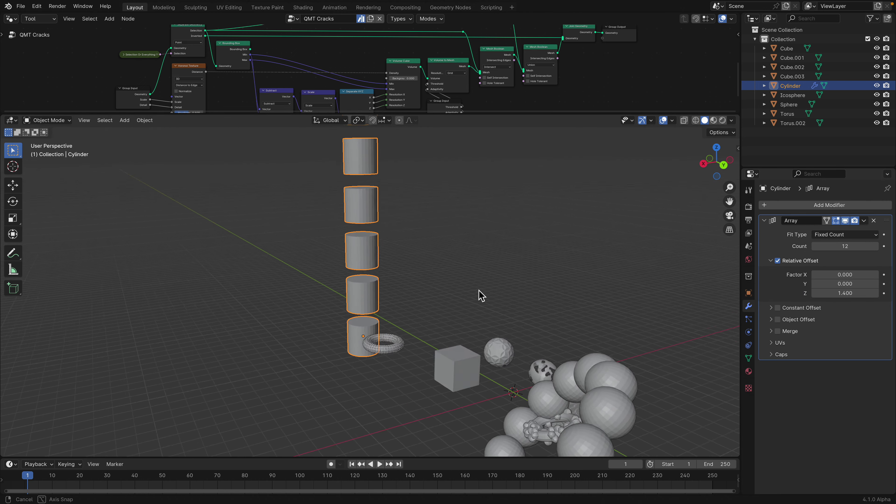
Reapply the Quick Menu Array to the cylinder so its 12 copies run along negative X with a 1.40 offset.
middle_click_drag(481, 297, 391, 298)
scroll(396, 292, "up", 2)
scroll(392, 286, "up", 1)
key("d")
mouse_move(396, 287)
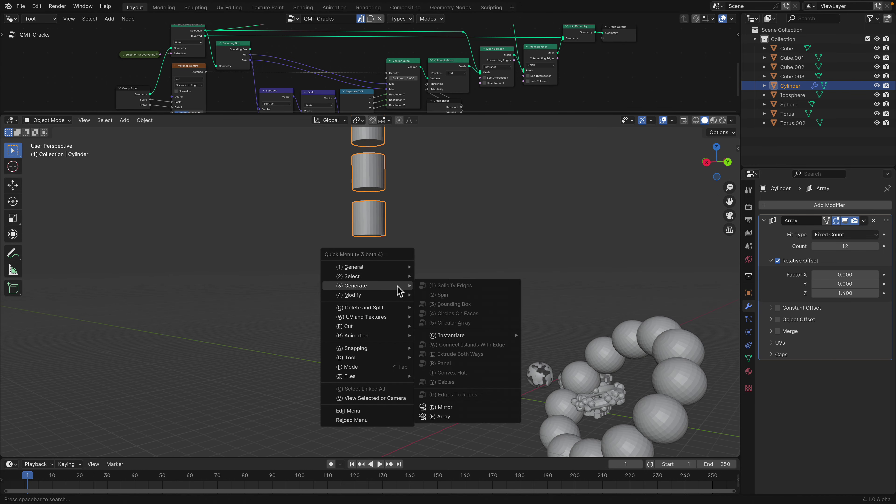
left_click(457, 418)
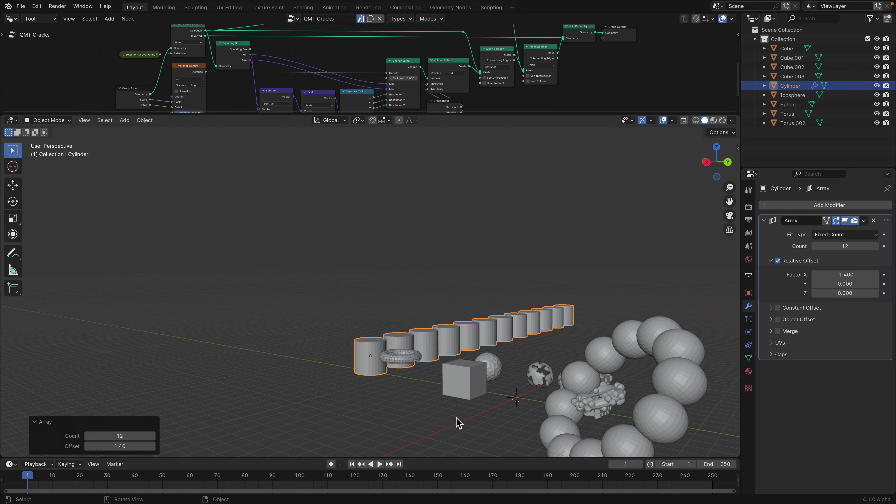
Set the cylinder array to 15 copies with a 1.28 offset, directed along negative Y.
middle_click_drag(435, 376, 400, 378)
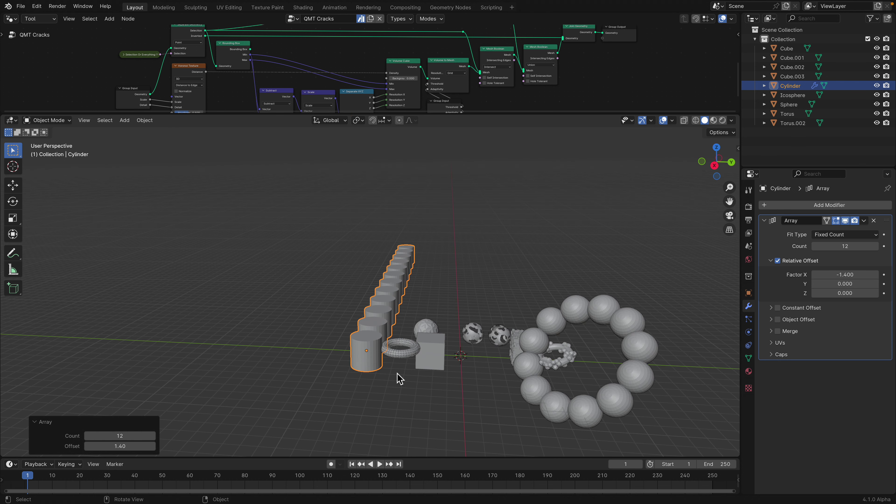
left_click(155, 437)
left_click(154, 438)
mouse_move(112, 445)
left_mouse_down()
mouse_move(159, 446)
mouse_move(88, 446)
mouse_move(112, 445)
left_mouse_up()
middle_click_drag(451, 340, 395, 307)
left_click(154, 437)
middle_click_drag(268, 405, 270, 354)
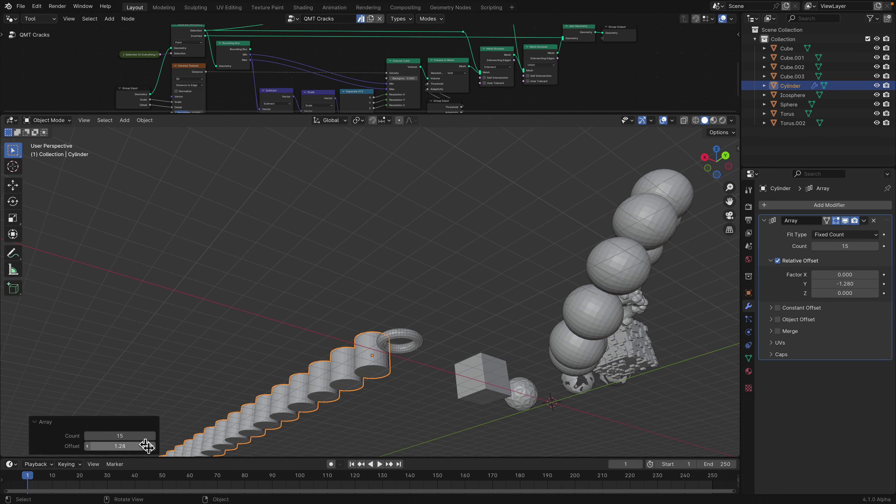
Raise the cylinder array's count to 18, then set the count to 1 and the offset to 2.
left_click(153, 436)
left_click(153, 436)
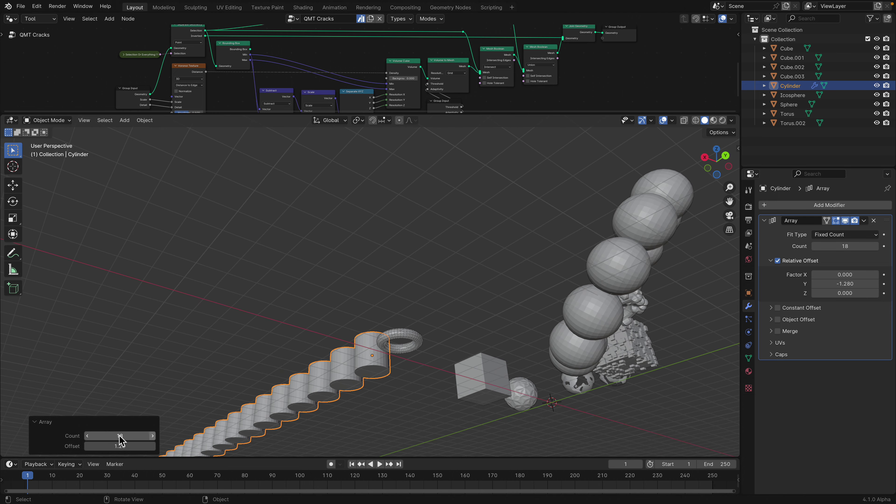
type("1")
left_click(131, 446)
type("2")
key("Return")
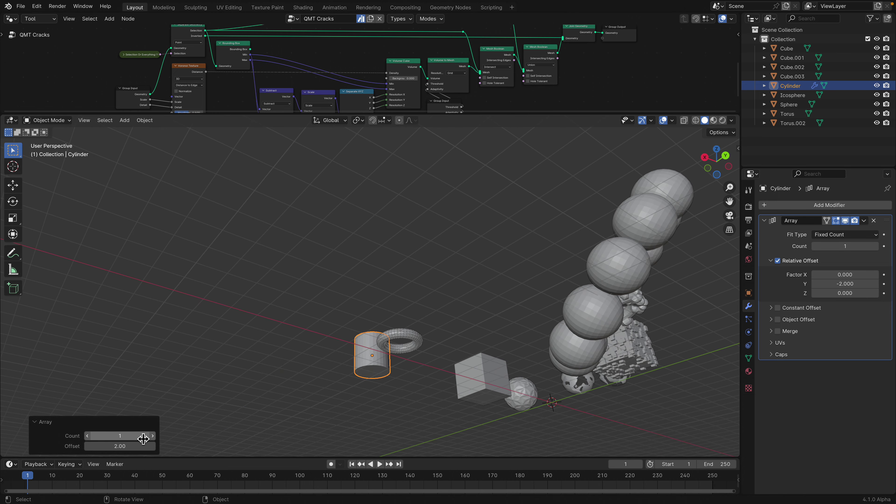
left_click(158, 437)
Delete the arrayed cylinder next to the torus.
middle_click_drag(407, 323, 378, 292)
left_click(367, 346)
key("Delete")
Check the Generate tools in Edit Mode on the cube between the torus and the icosphere, and delete that cube.
left_click(408, 356)
scroll(378, 292, "up", 3)
scroll(378, 292, "up", 2)
middle_click_drag(394, 341, 402, 378)
left_click(481, 352)
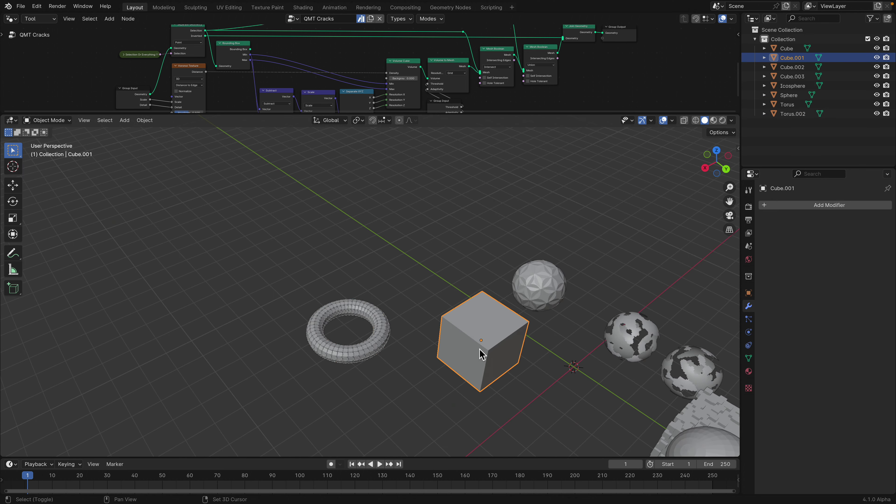
middle_click_drag(480, 353, 389, 302, "shift")
scroll(388, 303, "up", 2)
key("d")
key("Tab")
key("d")
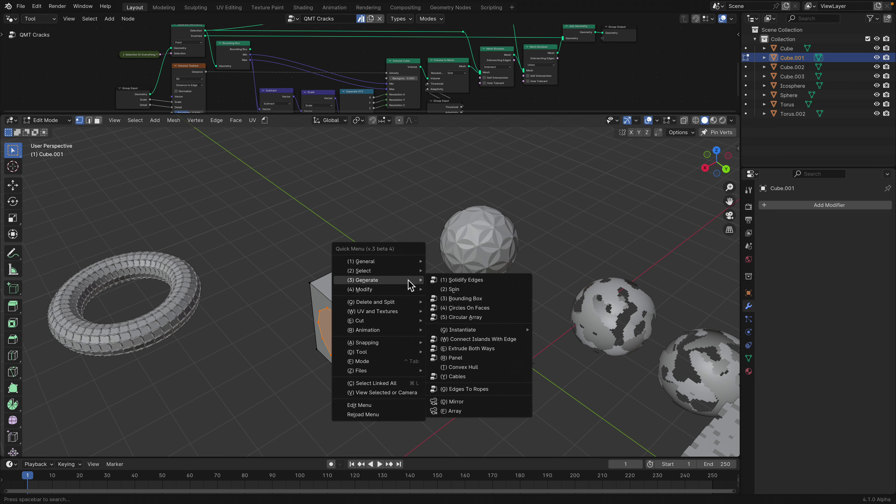
key("Tab")
scroll(361, 292, "down", 3)
key("x")
left_click(361, 292)
Add a new mesh cube and move it away from the 3D cursor to the free space behind the icosphere.
key("shift+a")
mouse_move(360, 293)
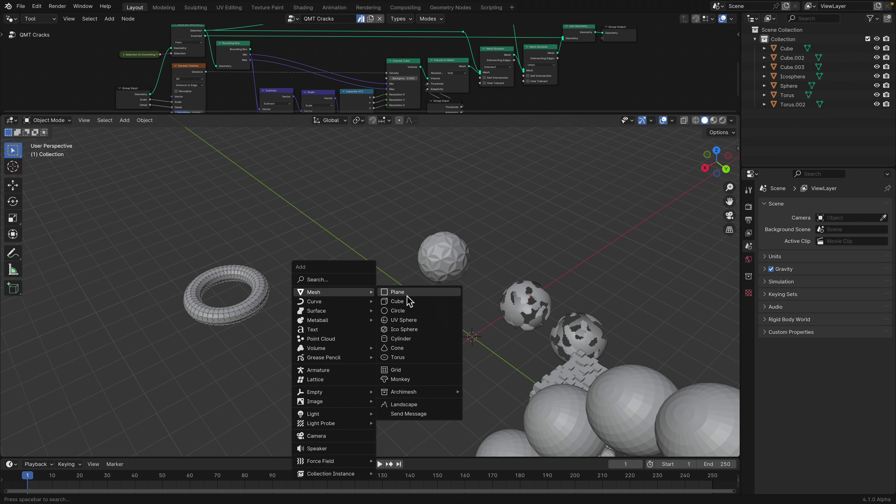
left_click(406, 300)
key("g")
left_click(279, 179)
Apply the Quick Menu Holes damage effect to the new cube's mesh in Edit Mode.
key("Tab")
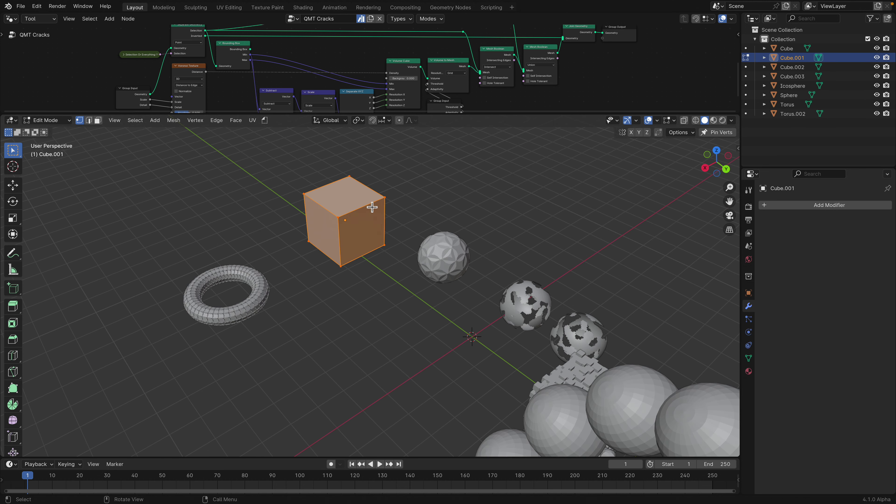
key("q")
mouse_move(373, 205)
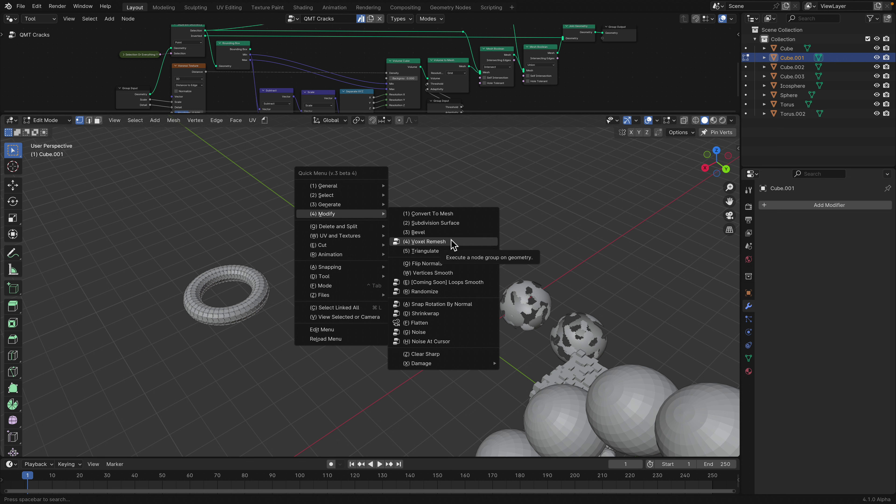
mouse_move(458, 364)
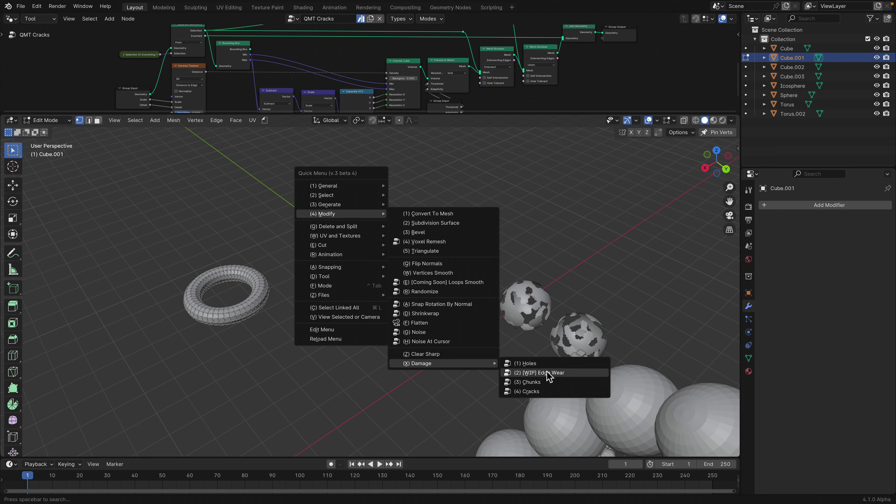
left_click(547, 367)
Adjust the Holes effect to scale 1.290, detail 0.852, threshold 0.592 and resolution 12.
middle_click_drag(354, 278, 352, 322, "ctrl")
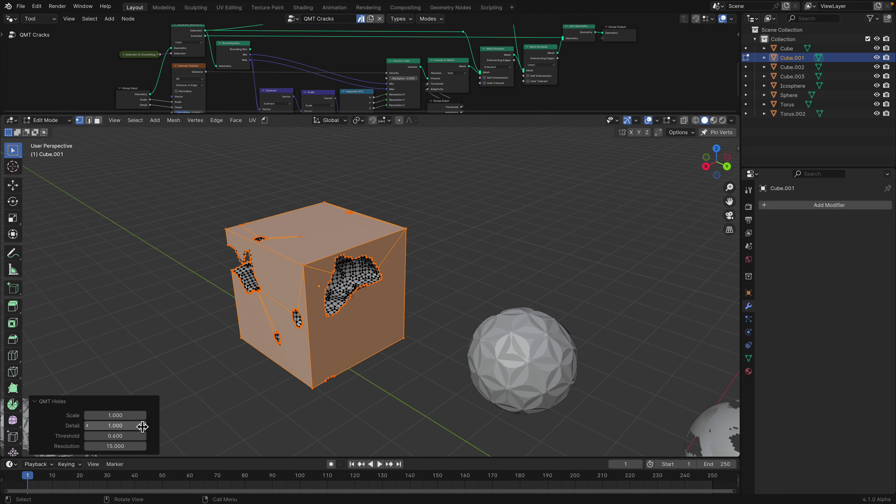
left_click_drag(142, 416, 116, 426)
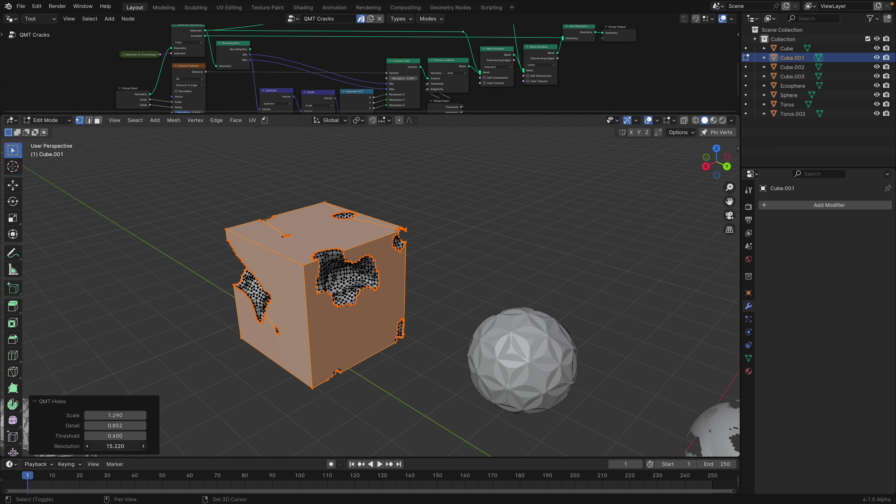
left_click_drag(116, 436, 125, 441)
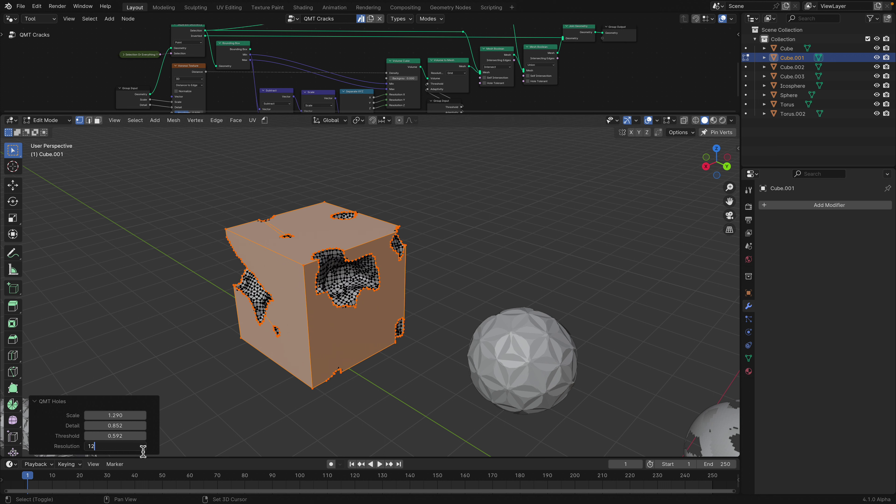
key("Return")
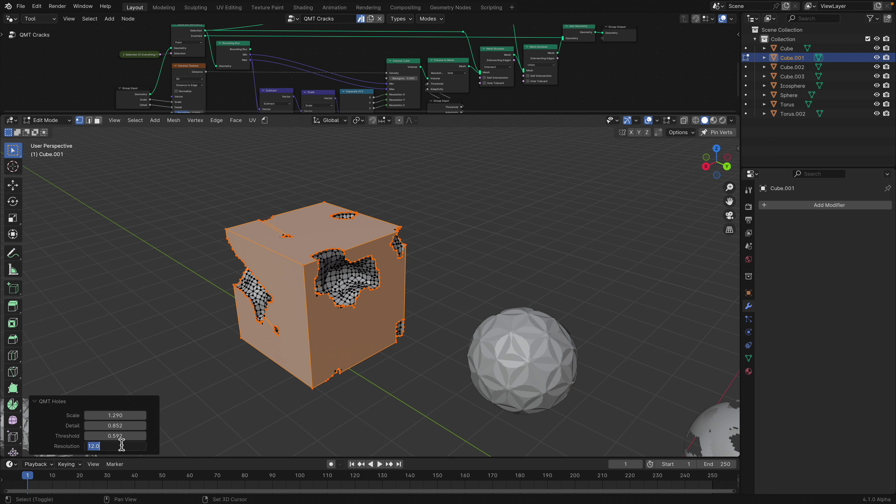
Try a Holes resolution of 3, set it to 5, fine-tune the scale, and return to Object Mode.
type("3")
key("Return")
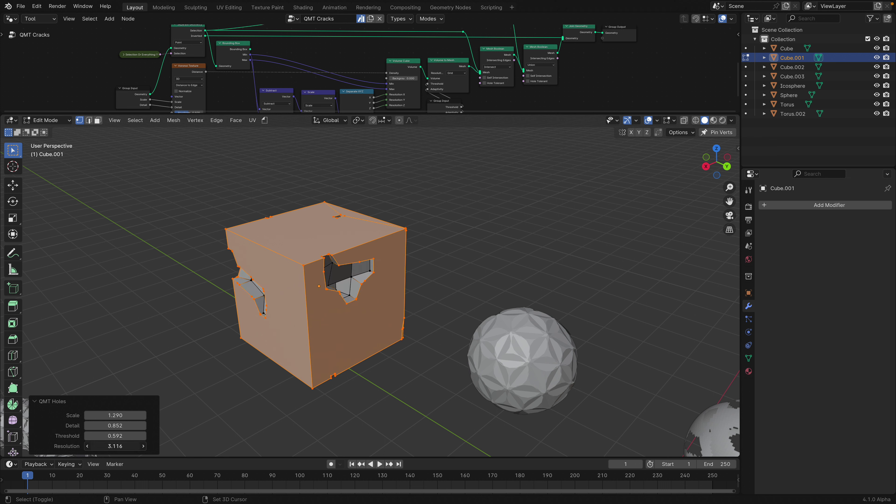
key("Return")
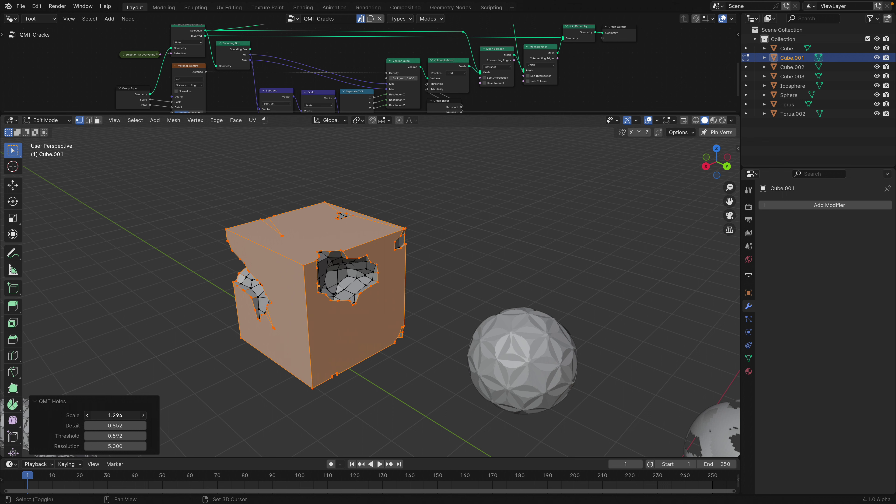
mouse_move(115, 415)
left_mouse_down()
mouse_move(138, 416)
mouse_move(115, 416)
mouse_move(130, 425)
left_mouse_up()
key("Tab")
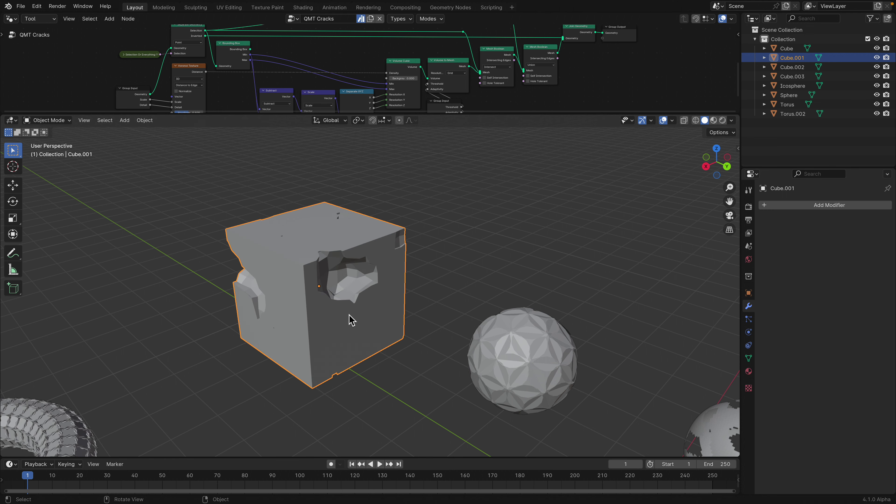
Add another mesh cube and place it beside the damaged cube, with a last move of about 0.30, -1.64 and 1.30 m in X, Y and Z.
middle_click_drag(349, 315, 448, 260)
key("shift+a")
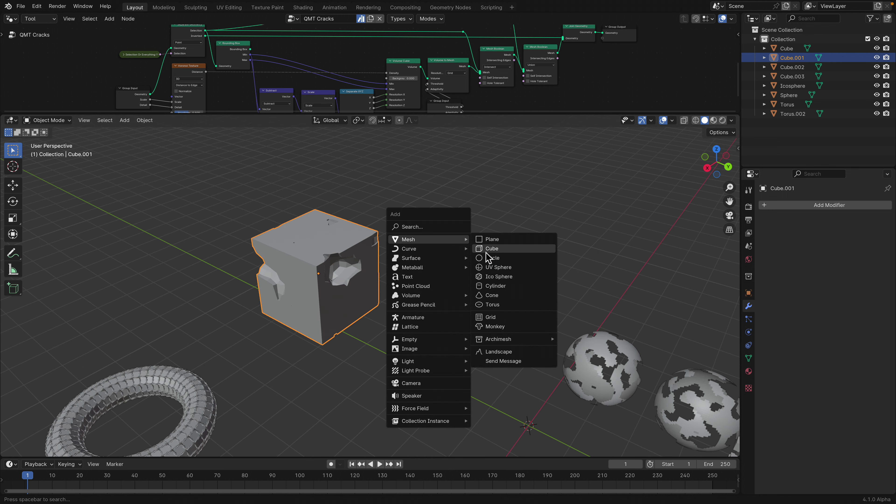
left_click(459, 247)
key("g")
left_click(312, 298)
key("g")
left_click(322, 202)
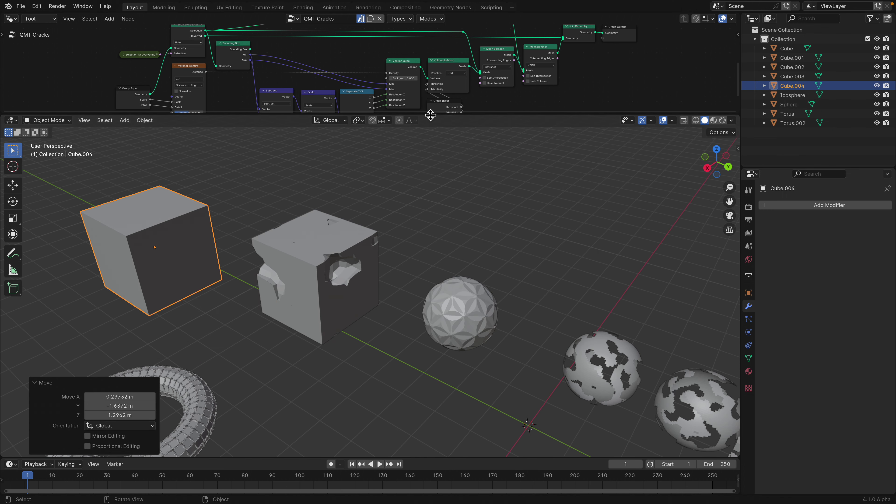
Enlarge the node editor and open the QMT Holes node tree by searching for "hole".
left_click_drag(435, 115, 435, 206)
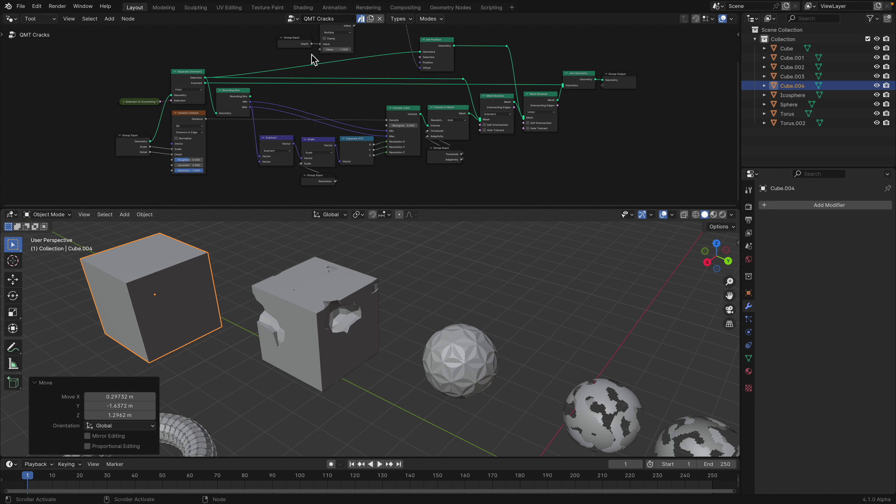
left_click(292, 20)
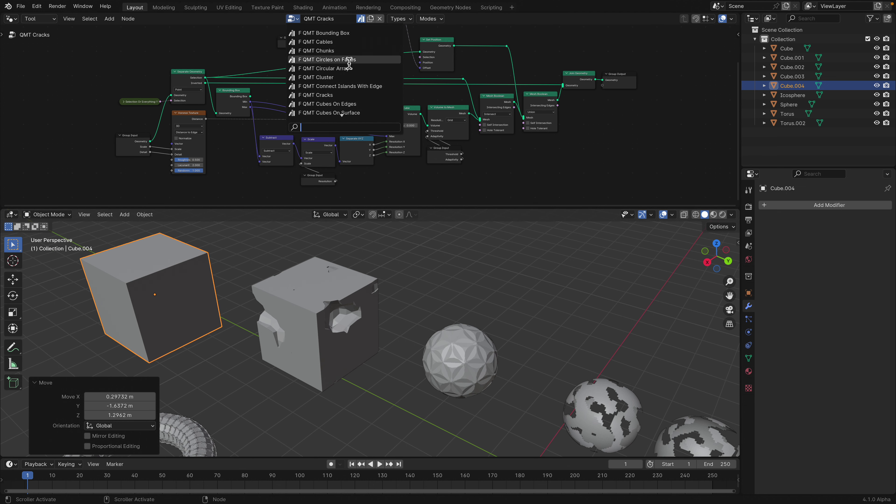
scroll(340, 119, "down", 10)
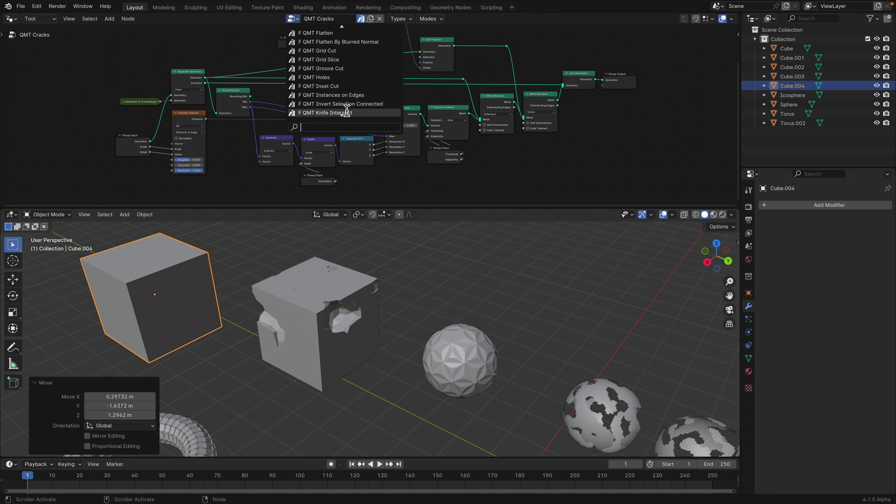
scroll(348, 109, "down", 4)
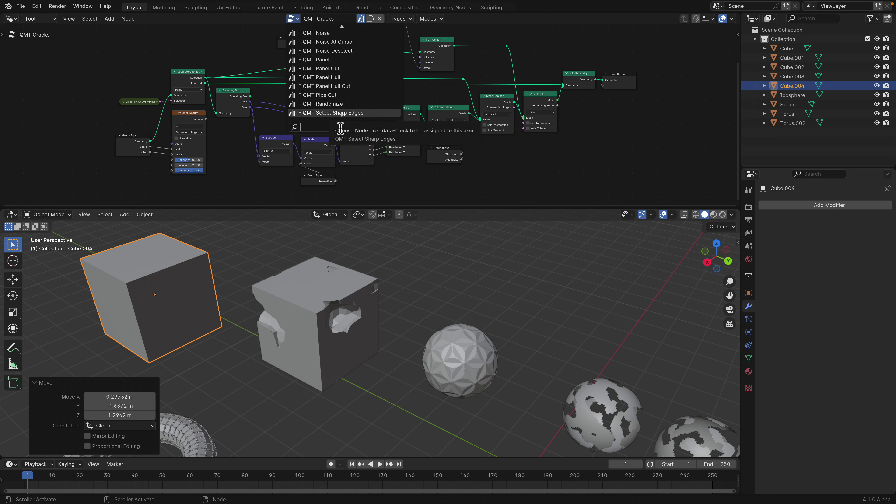
type("hole")
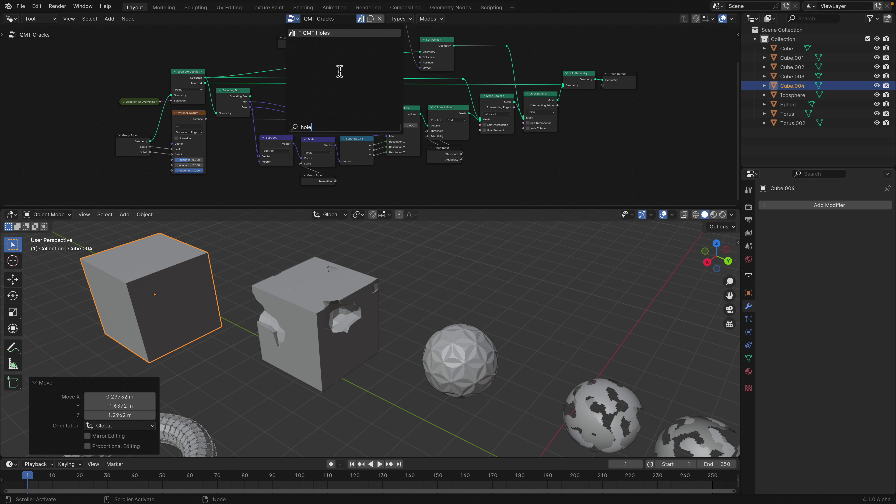
left_click(318, 36)
key("Home")
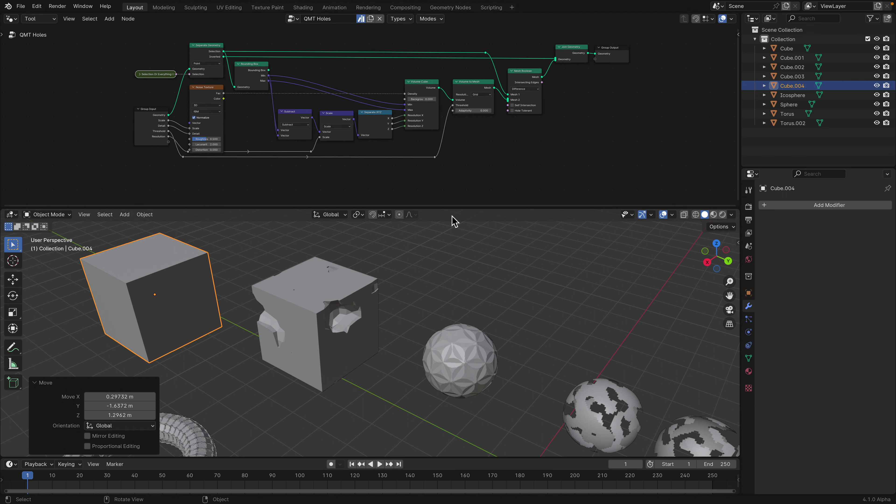
Enlarge the node editor further and nudge the Selection Or Everything, Separate Geometry and Noise Texture nodes.
left_click_drag(456, 207, 457, 329)
key("Home")
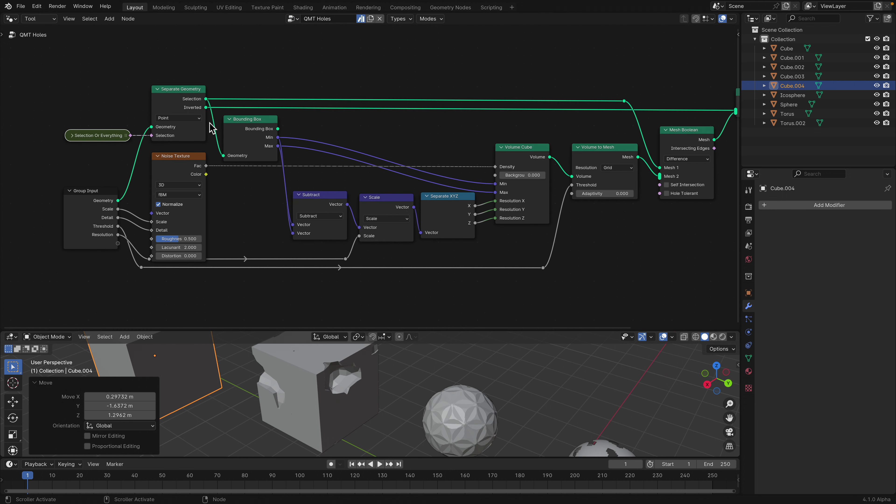
left_click_drag(98, 141, 88, 132)
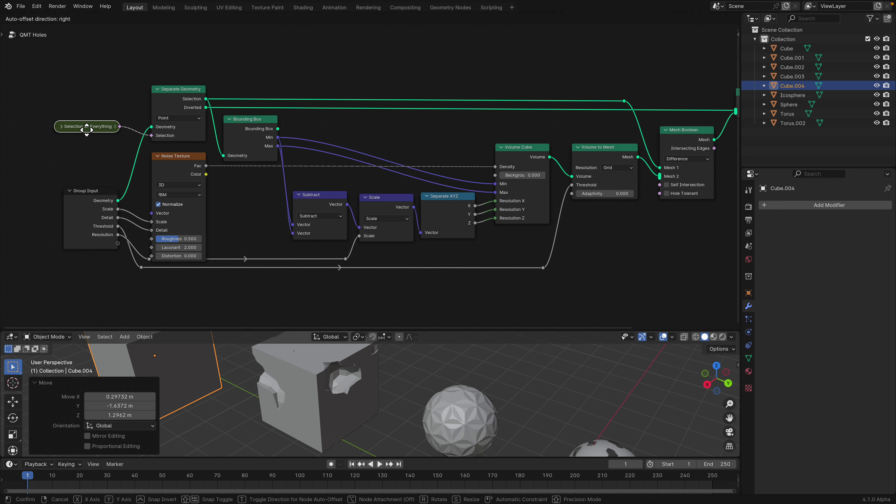
left_click_drag(174, 89, 171, 83)
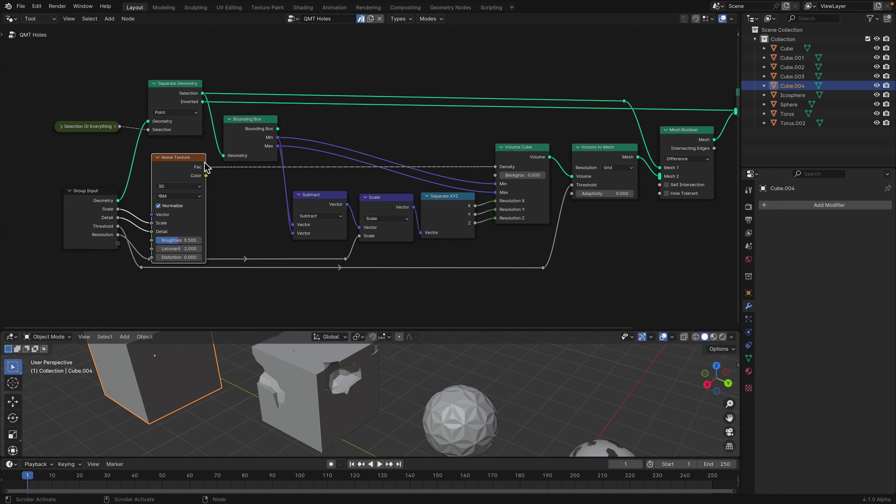
Follow the QMT Holes tree to its output, nudging the Volume Cube, Volume to Mesh and Mesh Boolean nodes slightly.
middle_click_drag(204, 187, 142, 180)
left_click_drag(460, 145, 458, 134)
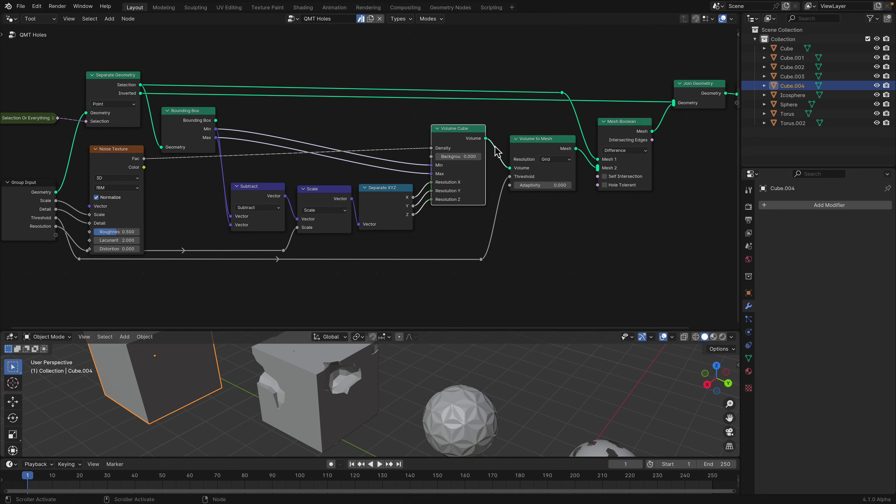
left_click_drag(529, 139, 530, 135)
middle_click_drag(558, 159, 402, 161)
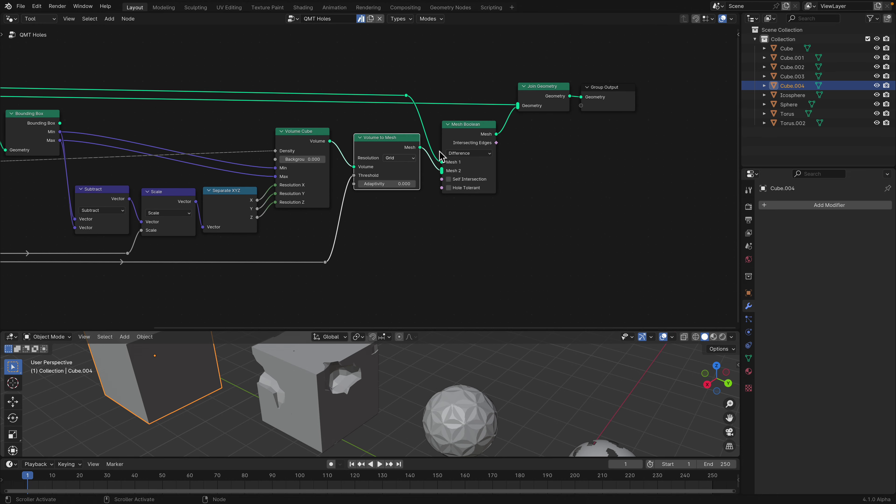
left_click_drag(476, 126, 479, 124)
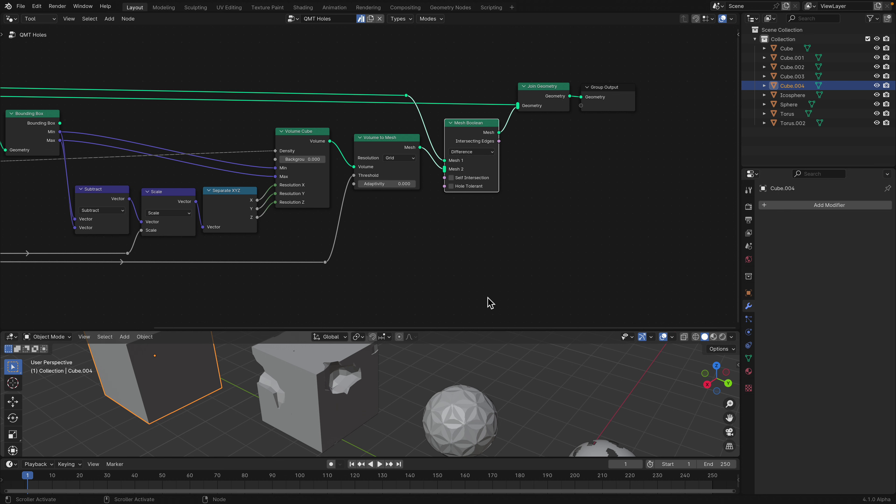
Shrink the node editor to enlarge the 3D viewport and center the undamaged and damaged cubes in it.
left_click_drag(480, 329, 481, 296)
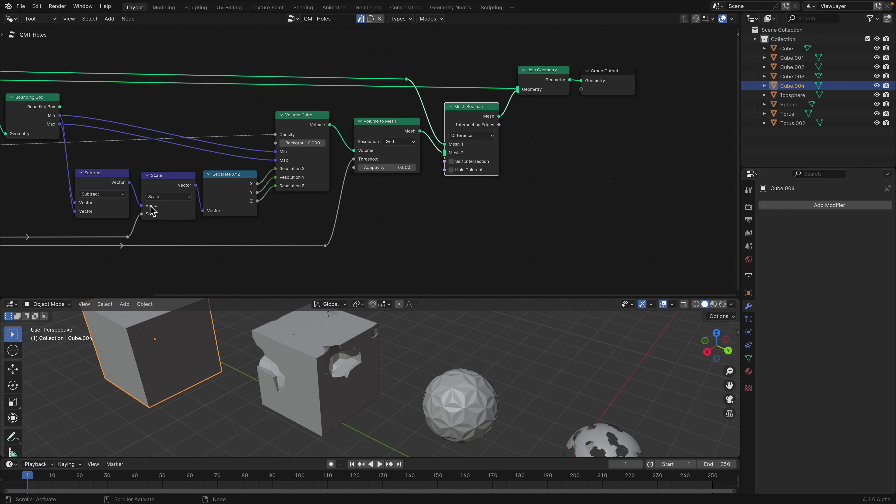
left_click_drag(404, 301, 401, 159)
middle_click_drag(257, 276, 430, 299, "shift")
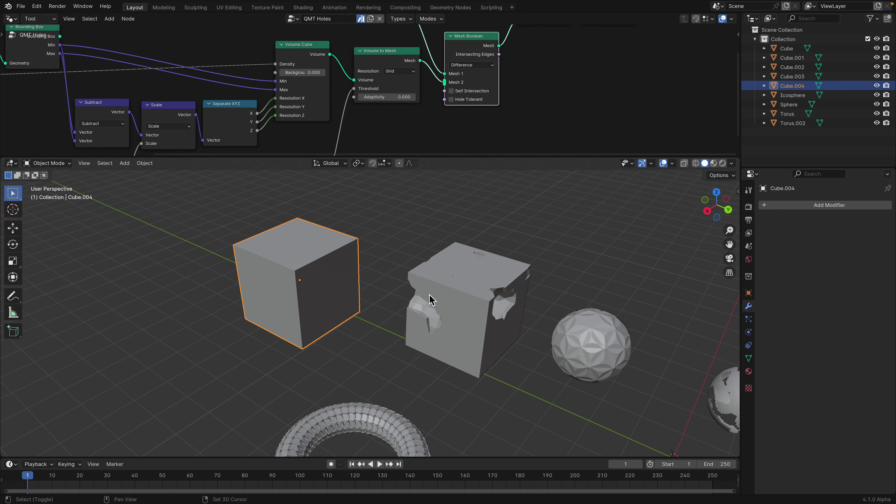
Apply the Quick Menu Holes damage effect to the whole mesh of the undamaged cube.
middle_click_drag(291, 301, 307, 297)
key("Tab")
key("q")
mouse_move(303, 290)
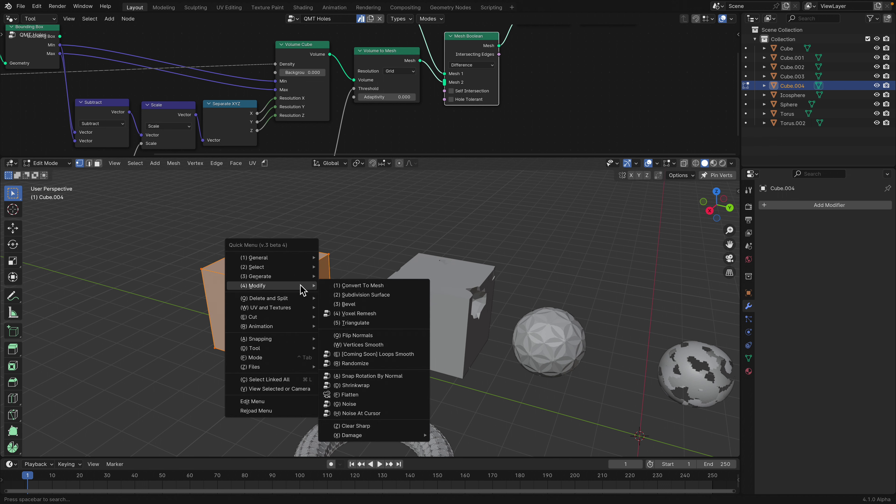
mouse_move(393, 435)
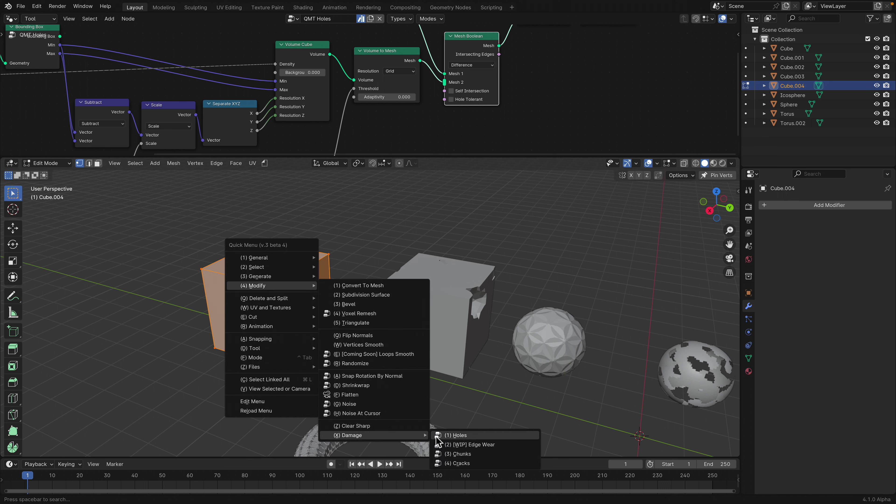
left_click(455, 436)
Raise the Holes Scale to 2.760 and lower the Threshold to about 0.45, then return to Object Mode.
mouse_move(119, 415)
left_mouse_down()
mouse_move(146, 415)
mouse_move(136, 415)
left_mouse_up()
middle_click_drag(245, 101, 301, 62)
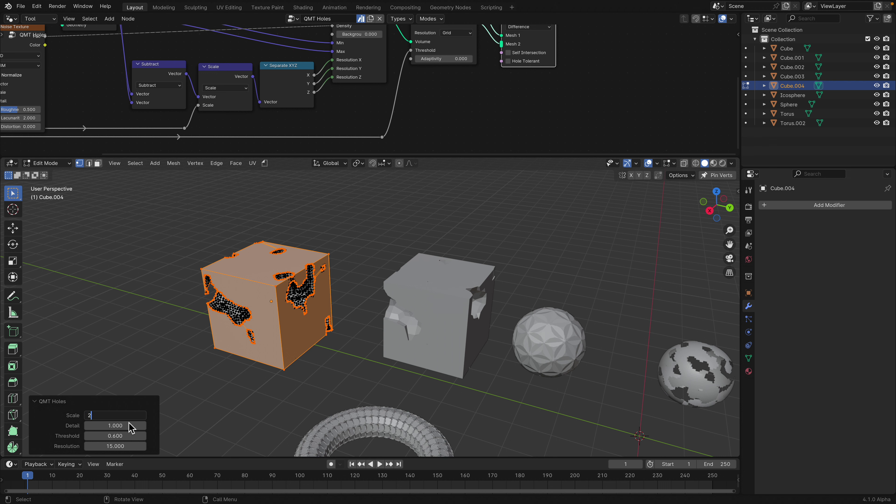
key("Return")
left_click_drag(115, 416, 116, 437)
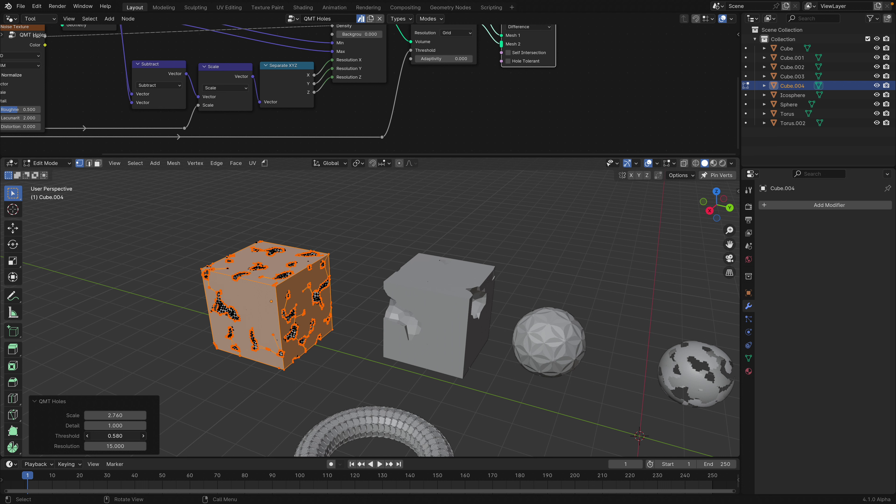
mouse_move(116, 437)
left_mouse_down()
mouse_move(92, 437)
mouse_move(116, 437)
left_mouse_up()
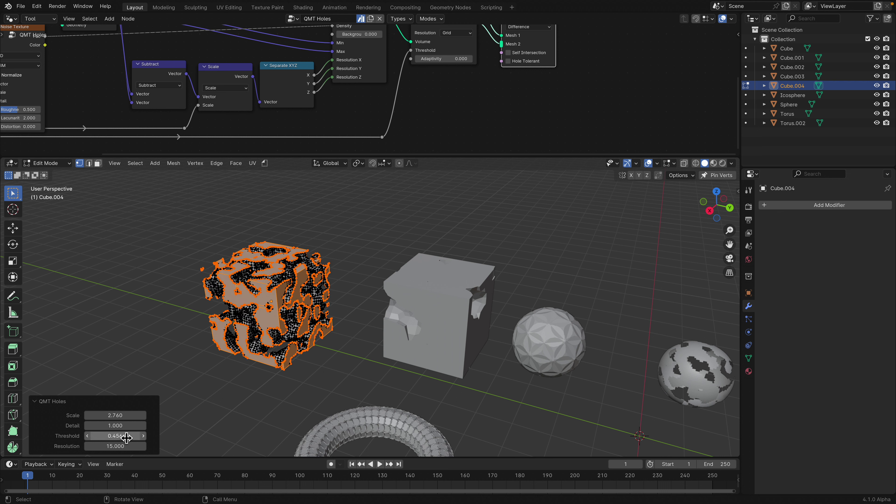
key("Tab")
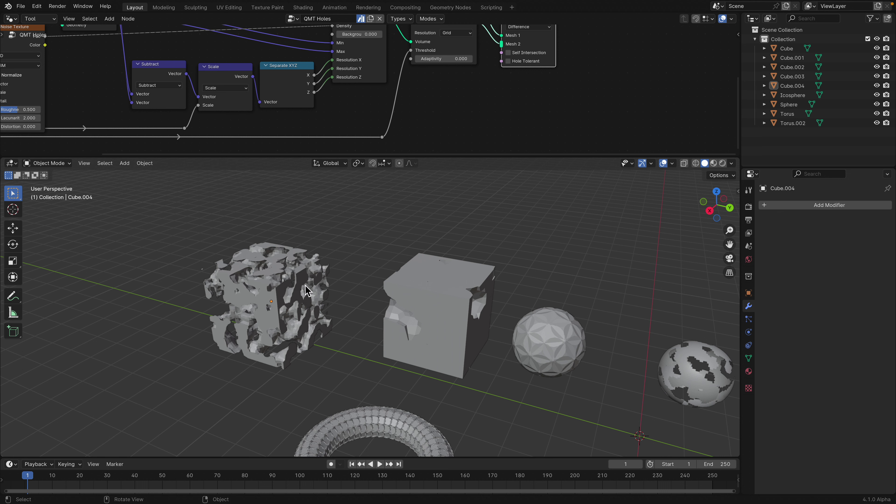
Delete the holed cube and add a new cube on the far side of the chipped cube.
left_click(305, 290)
key("Delete")
key("shift+a")
mouse_move(310, 290)
left_click(368, 296)
key("g")
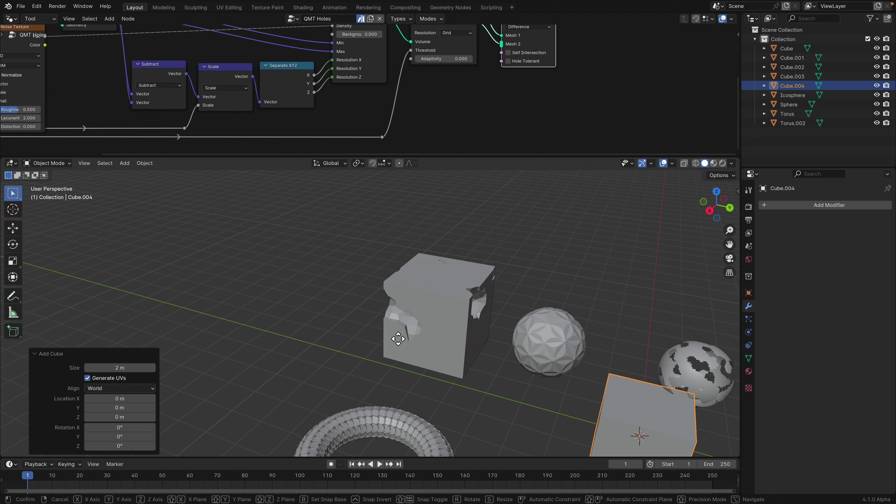
left_click(162, 229)
key("g")
left_click(270, 270)
Apply the Quick Menu Cracks damage effect to the new cube and return to Object Mode.
key("Tab")
key("d")
mouse_move(270, 269)
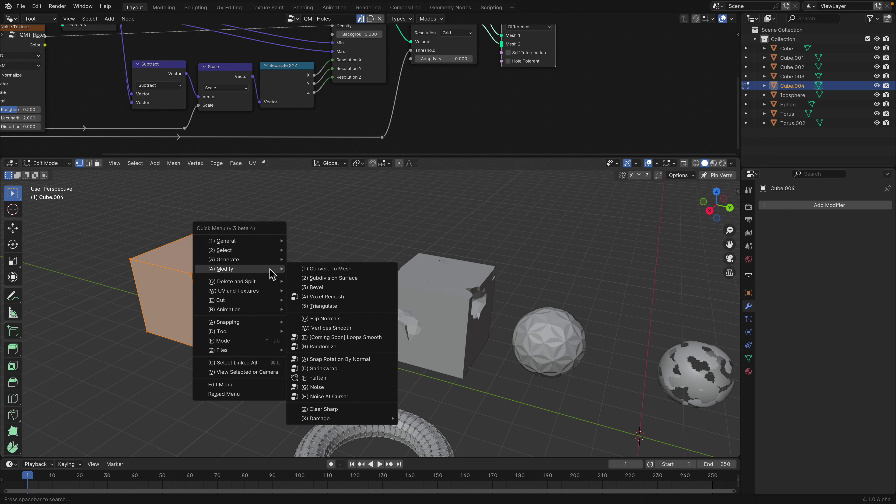
mouse_move(370, 419)
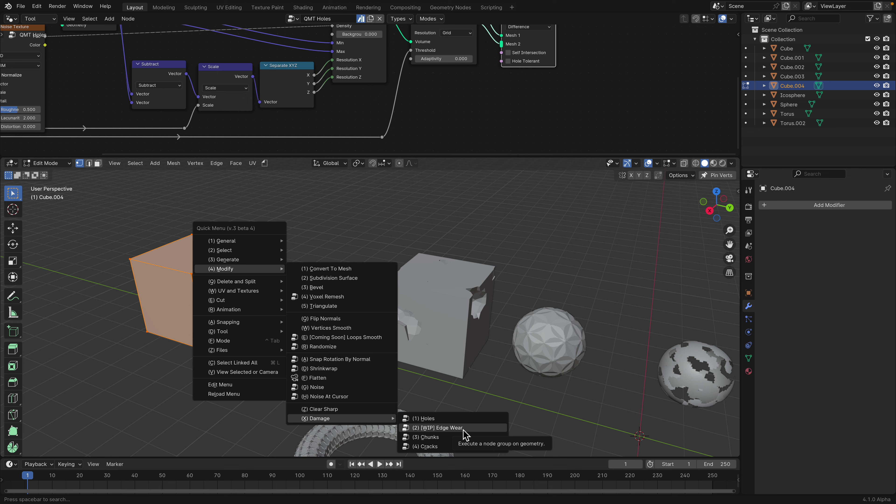
key("Return")
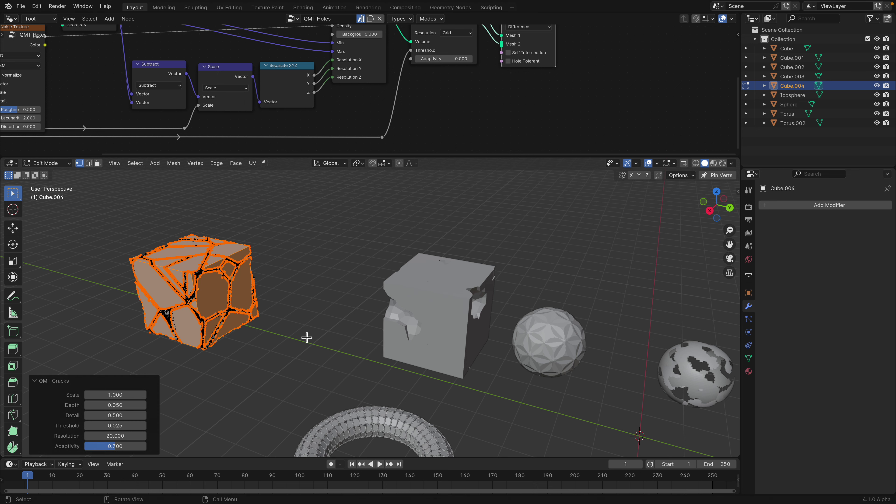
key("KP_Decimal")
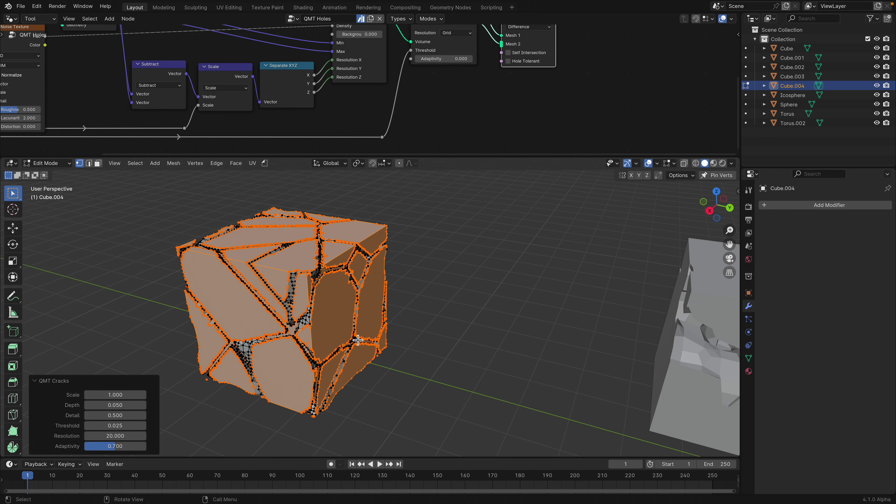
key("Tab")
middle_click_drag(351, 360, 374, 364)
scroll(373, 364, "down", 3)
scroll(374, 363, "down", 1)
Add a torus and move it between the cracked cube and the chipped cube.
key("shift+a")
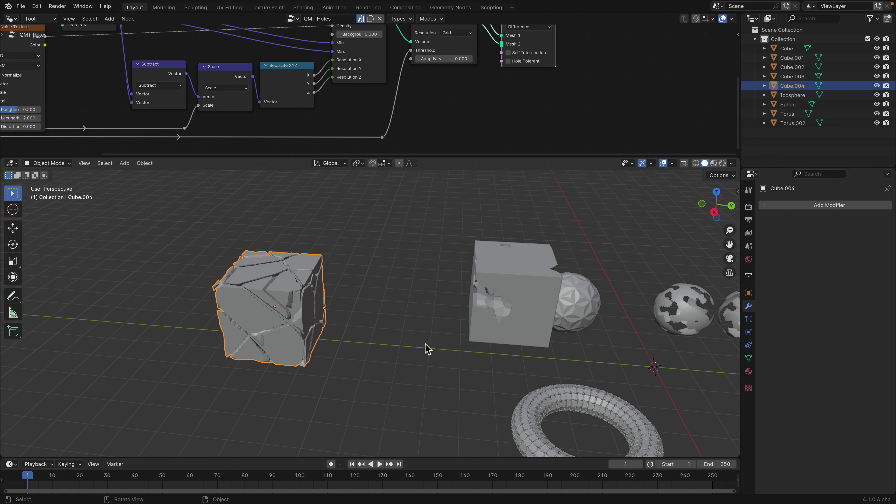
key("shift+a")
mouse_move(347, 312)
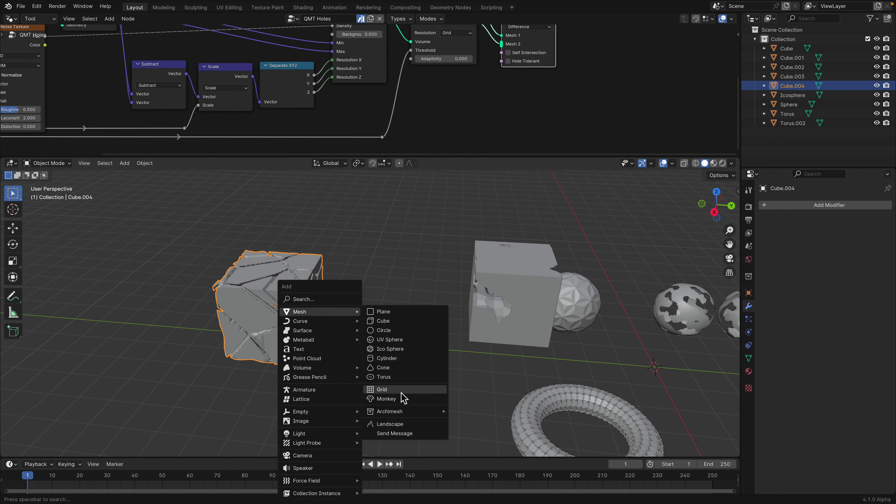
left_click(403, 380)
key("g")
left_click(216, 360)
scroll(368, 374, "up", 2)
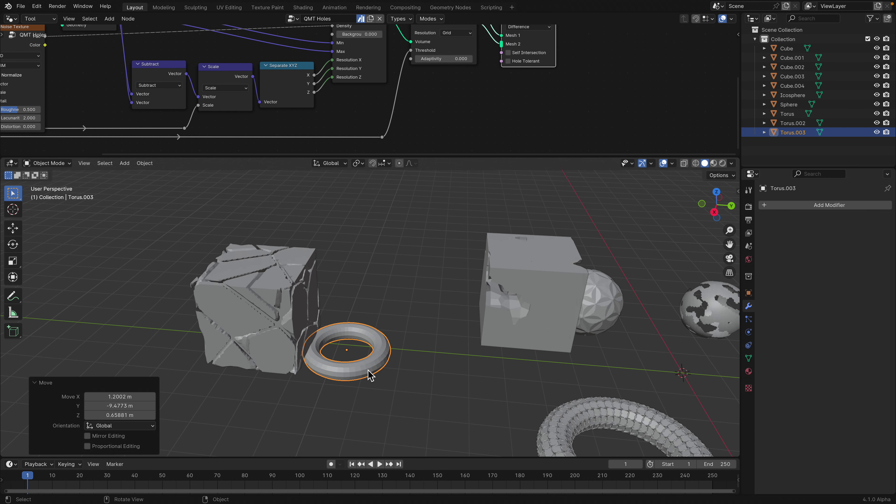
key("g")
left_click(430, 396)
Apply the Quick Menu Chunks damage effect to the whole mesh of the new torus.
key("Tab")
scroll(428, 395, "up", 2)
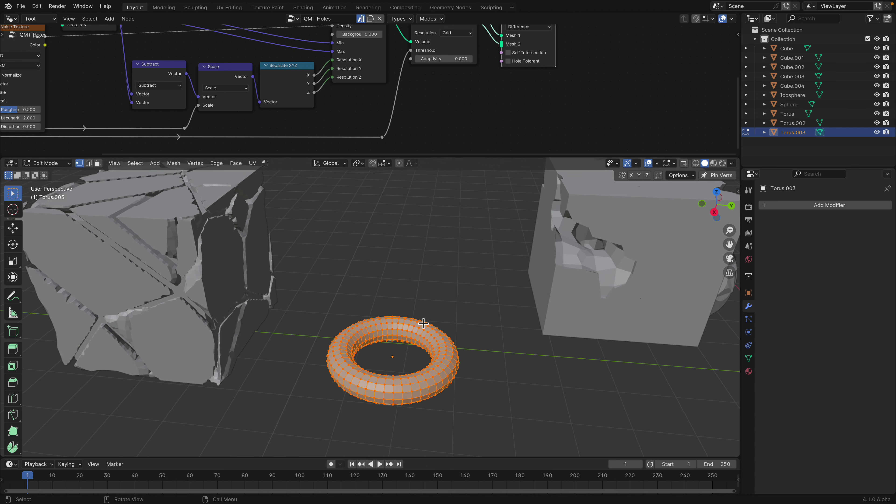
key("d")
mouse_move(427, 342)
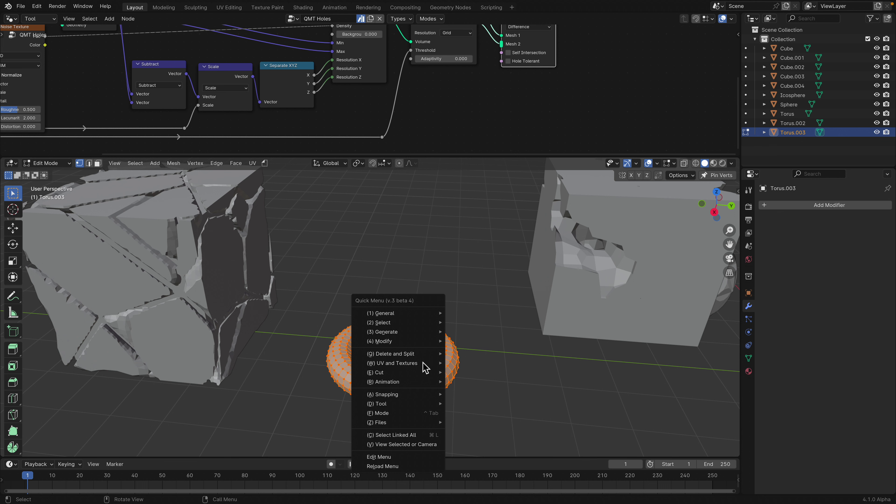
mouse_move(492, 344)
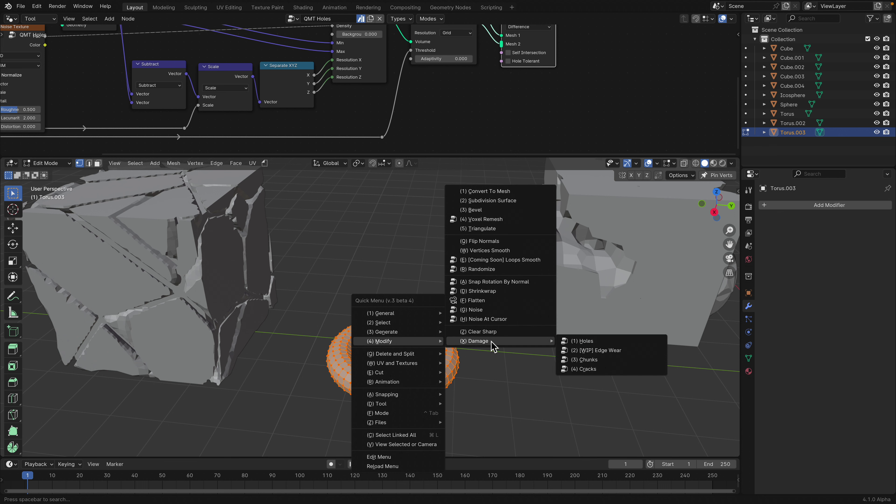
left_click(611, 359)
Set the Chunks Scale to 1.740 and return the torus to Object Mode.
middle_click_drag(520, 378, 483, 356, "ctrl")
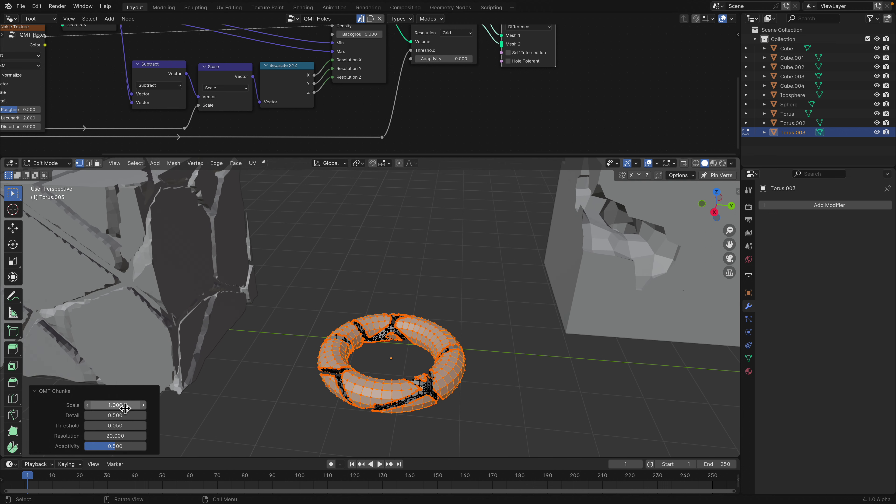
left_click_drag(125, 409, 190, 408)
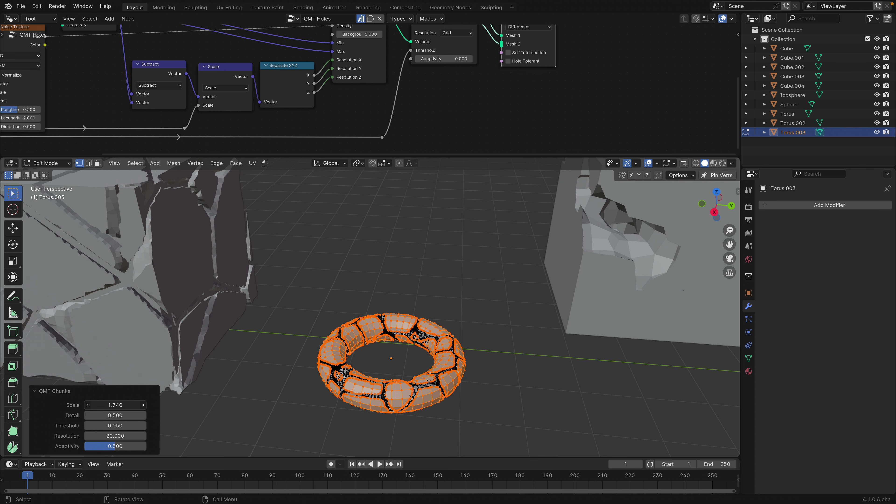
key("Tab")
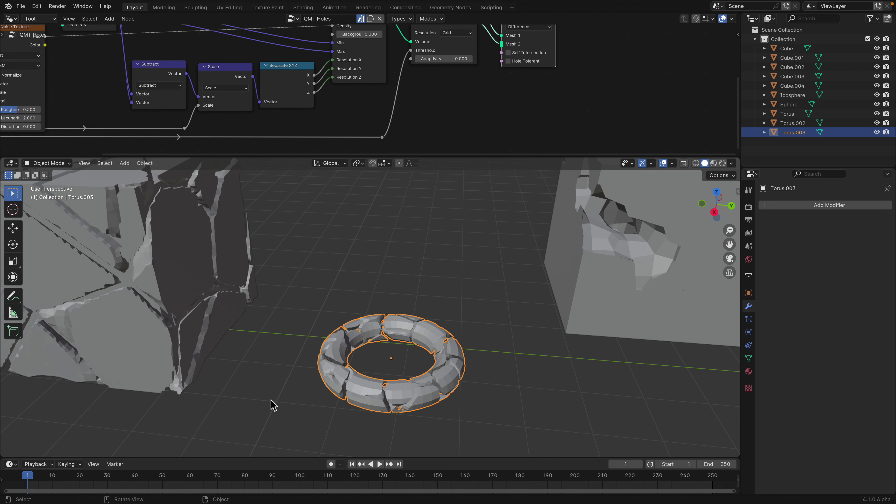
Stand the chunked torus upright, scale it up about 2.2 times and move it beyond the cracked cube.
scroll(417, 392, "down", 6)
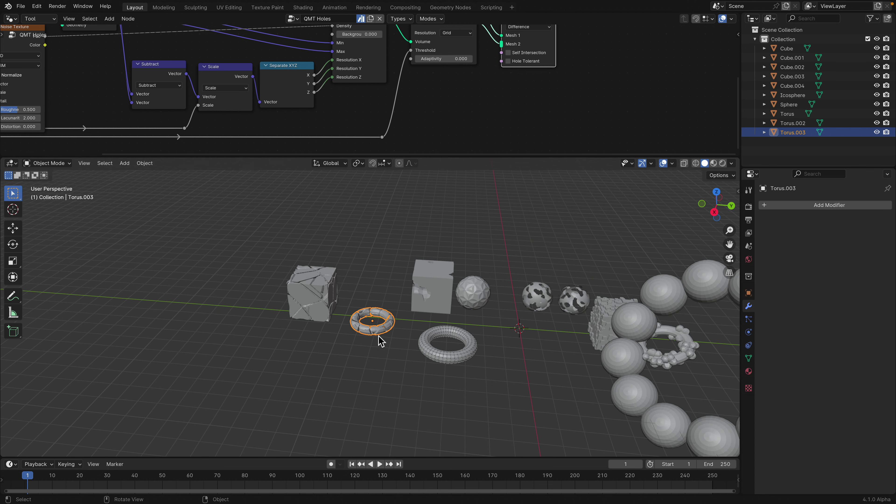
key("r")
key("r")
left_click(382, 359)
key("g")
left_click(381, 342)
key("s")
left_click(425, 371)
key("g")
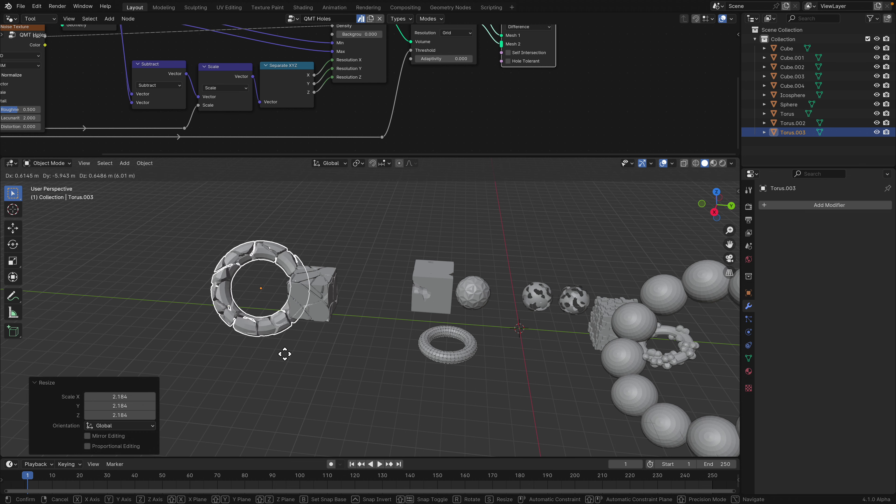
left_click(272, 352)
middle_click_drag(270, 353, 391, 330)
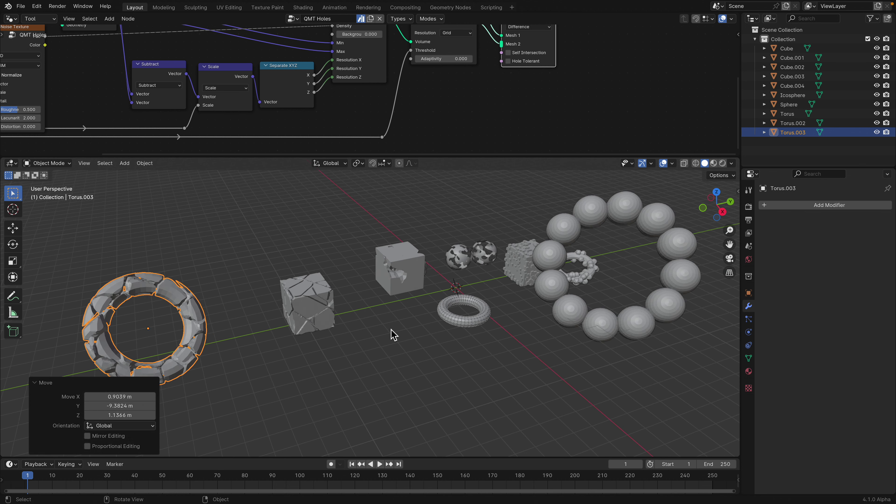
Rotate the chunked torus freely with Trackball and reposition it beside the cracked cube.
scroll(355, 328, "up", 3)
key("r")
key("r")
left_click(214, 296)
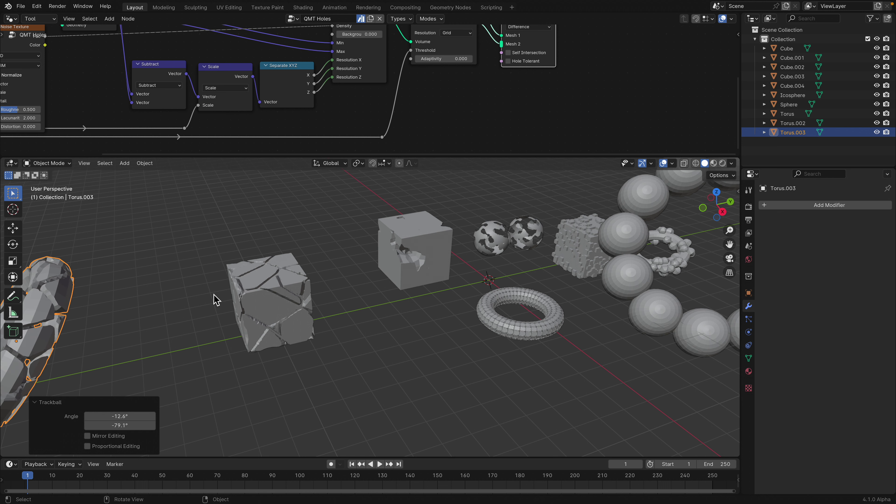
key("g")
left_click(286, 255)
key("r")
key("r")
right_click(310, 275)
left_click(311, 311)
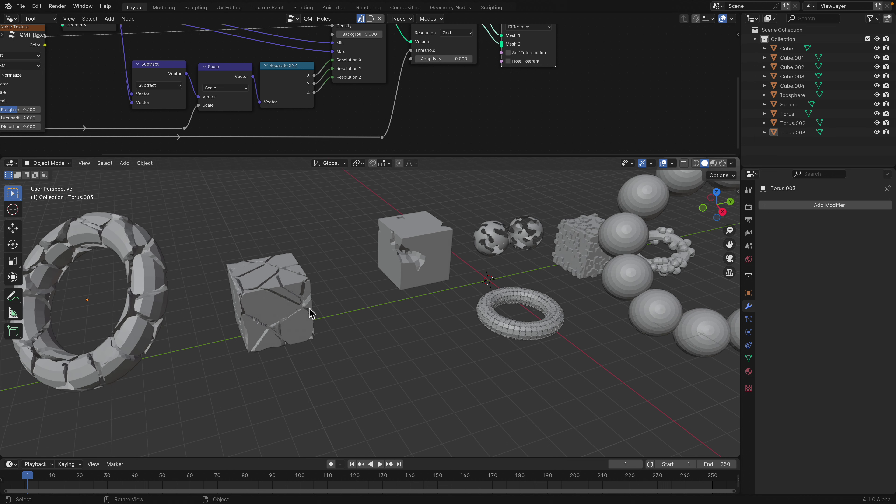
Add a new cube and move it to the open floor in front of the cracked and chipped cubes.
key("shift+a")
mouse_move(358, 314)
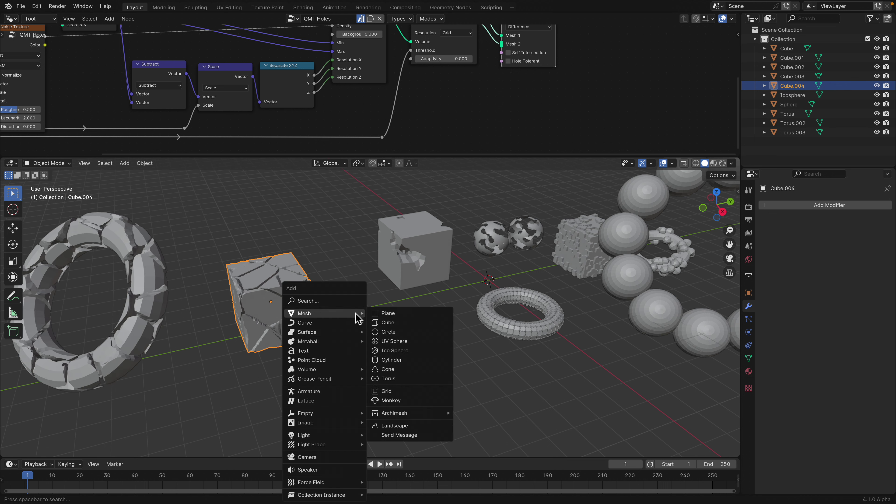
left_click(401, 324)
key("g")
left_click(378, 402)
scroll(411, 383, "up", 3)
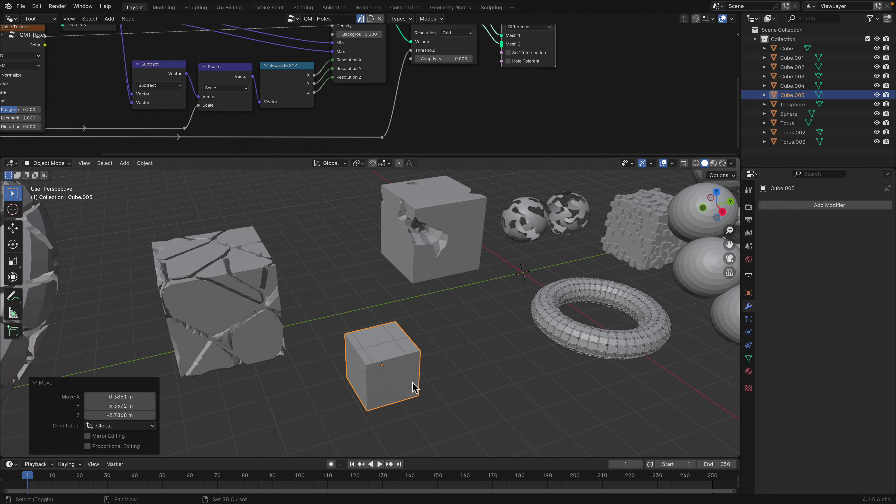
middle_click_drag(406, 348, 398, 307, "shift")
Put the new cube in Edit Mode and place the 3D cursor on its top face.
key("Tab")
key("d")
mouse_move(399, 302)
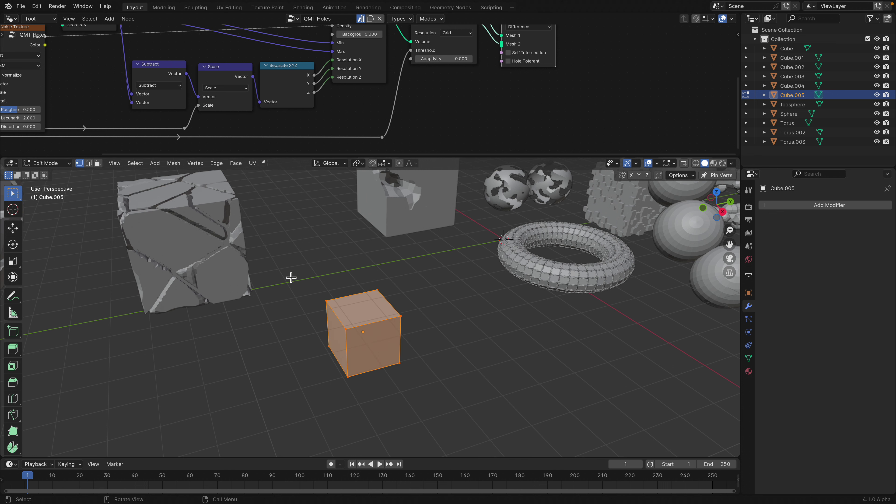
middle_click_drag(292, 279, 302, 289)
scroll(301, 292, "up", 1)
left_click(13, 210)
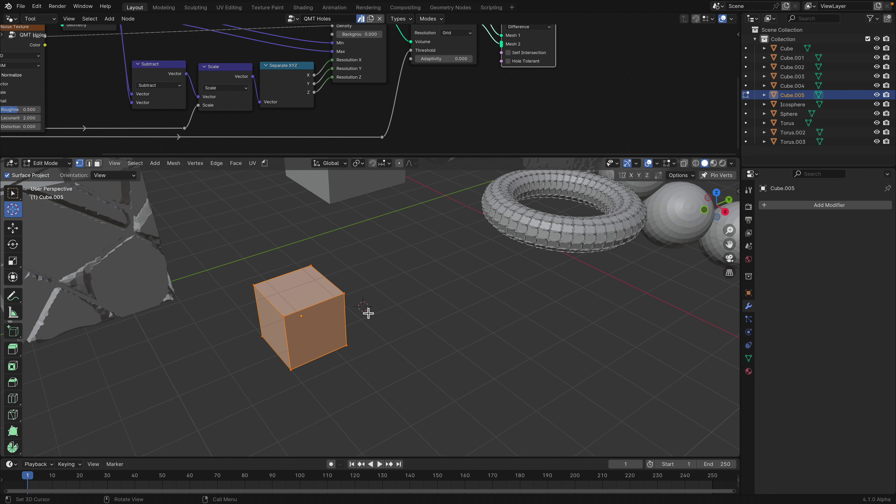
left_click_drag(372, 323, 374, 324)
scroll(367, 316, "up", 3)
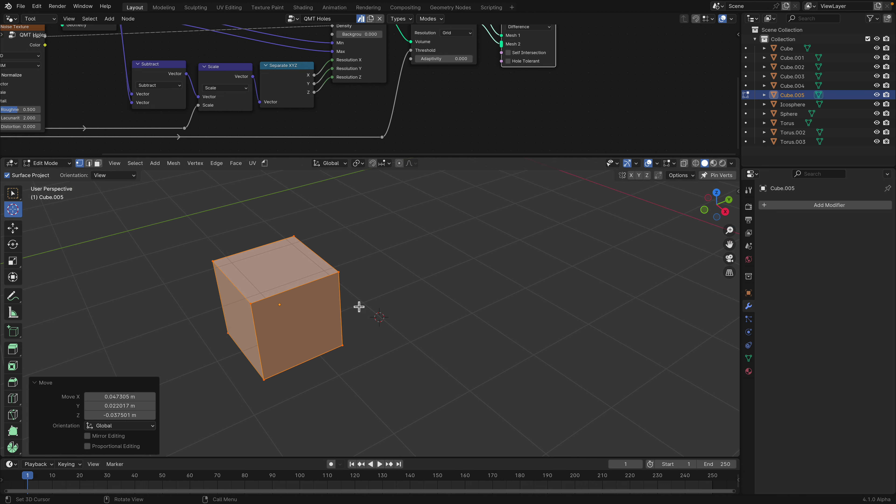
left_click(284, 266)
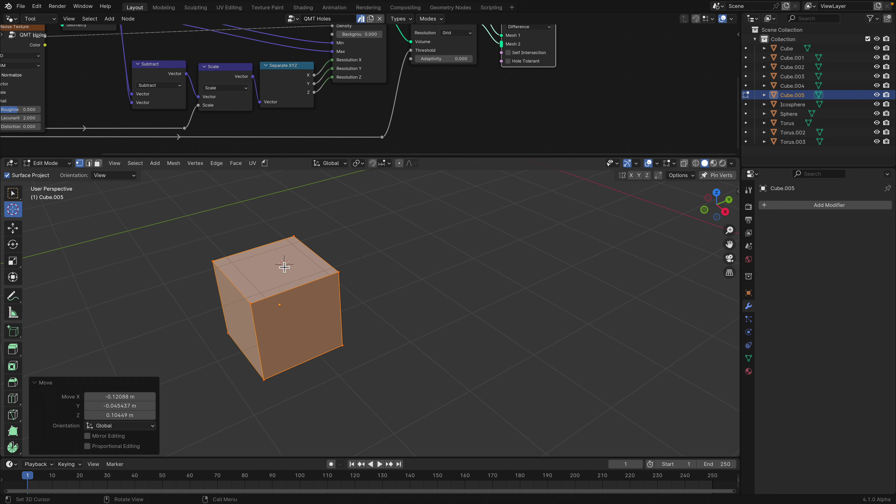
Apply the Quick Menu Noise At Cursor effect to the cube with a Distance Min of 0.440.
right_click(301, 279)
mouse_move(302, 281)
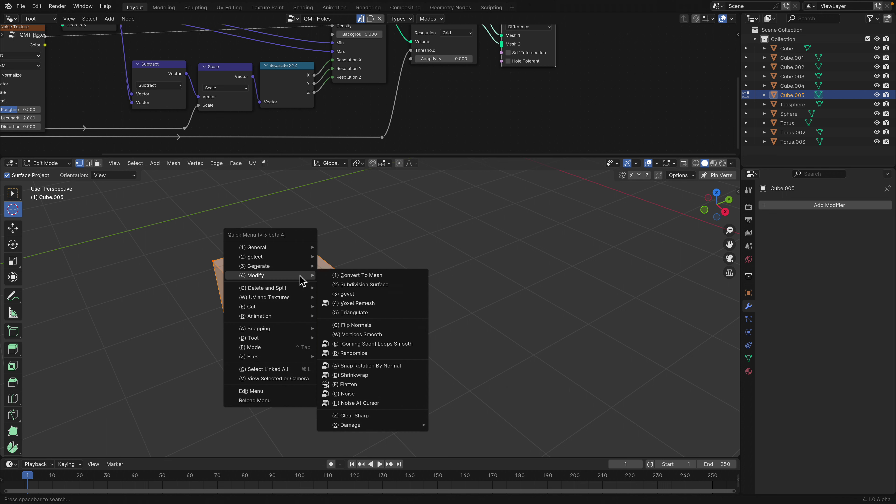
left_click(391, 403)
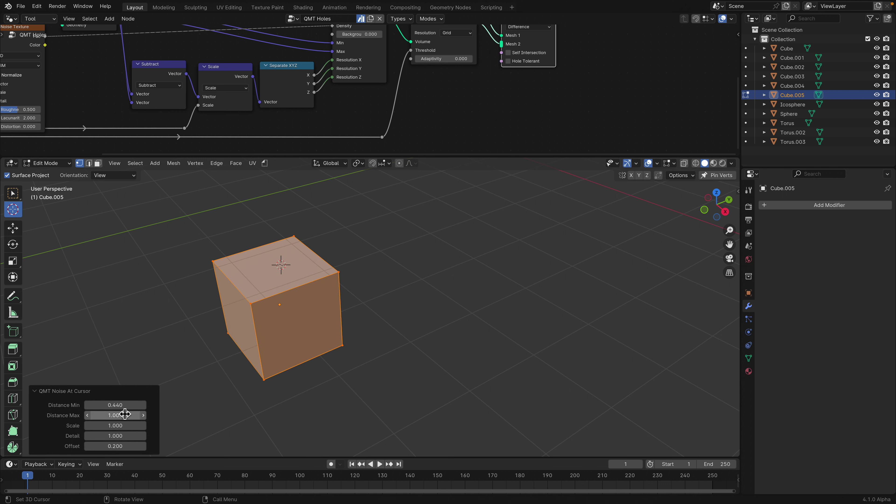
Subdivide the whole cube mesh four times with one cut each.
key("Tab")
key("Tab")
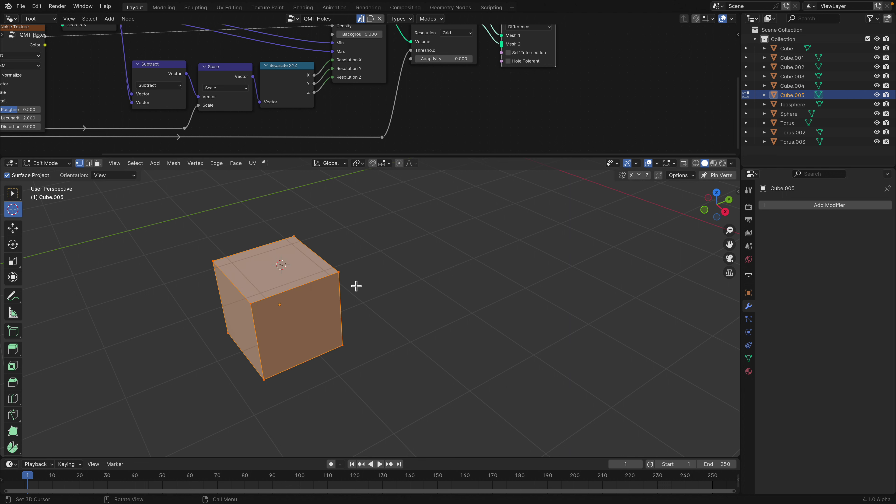
right_click(352, 286)
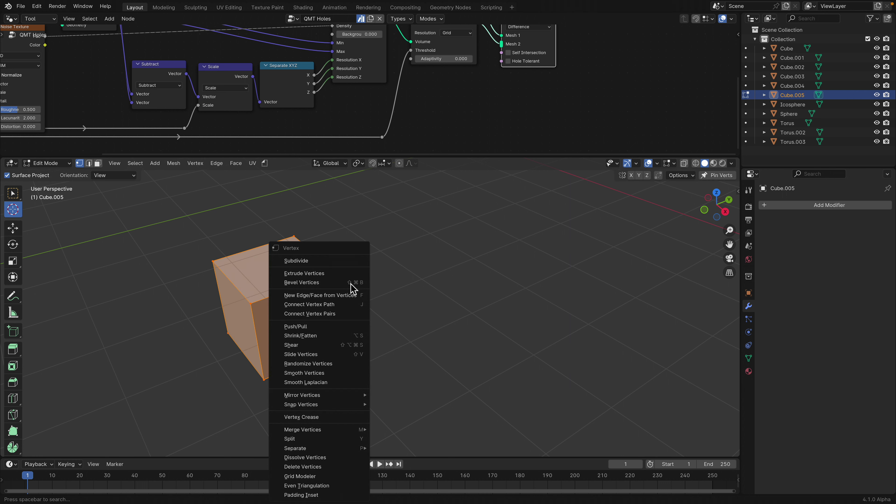
left_click(351, 261)
right_click(350, 262)
left_click(350, 263)
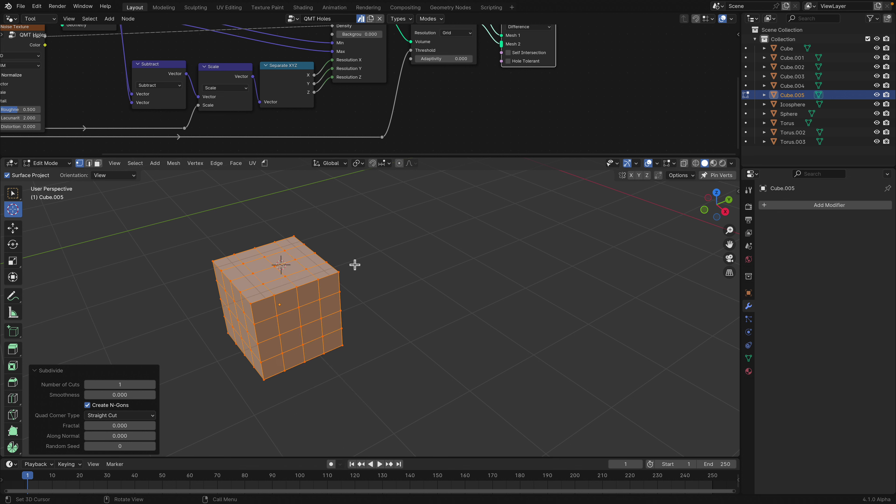
right_click(353, 263)
left_click(353, 264)
right_click(353, 263)
left_click(357, 265)
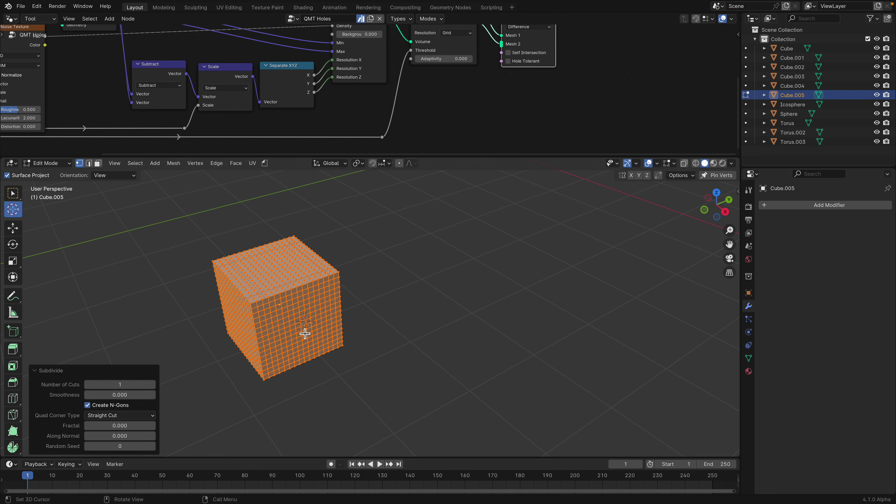
Apply Noise At Cursor around the 3D cursor on the cube's front face, with Distance Max 1.060, Scale 7.620, Detail 0.926 and a raised Offset.
middle_click_drag(305, 333, 334, 332)
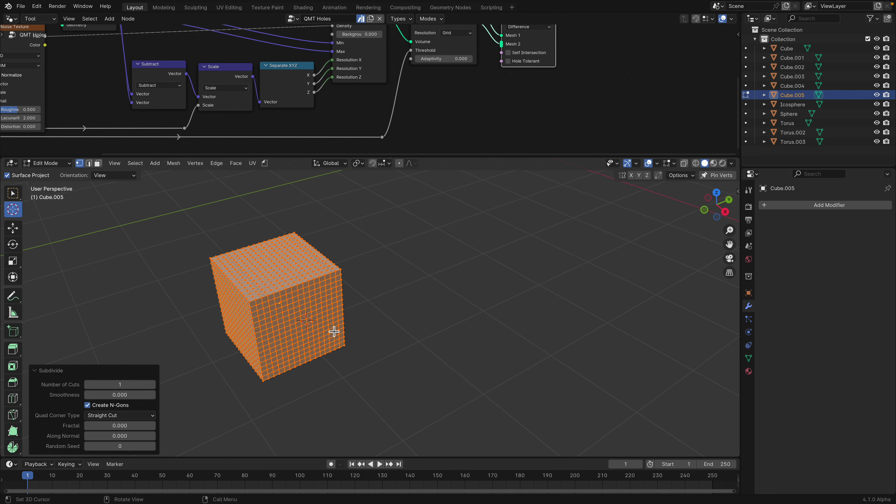
key("q")
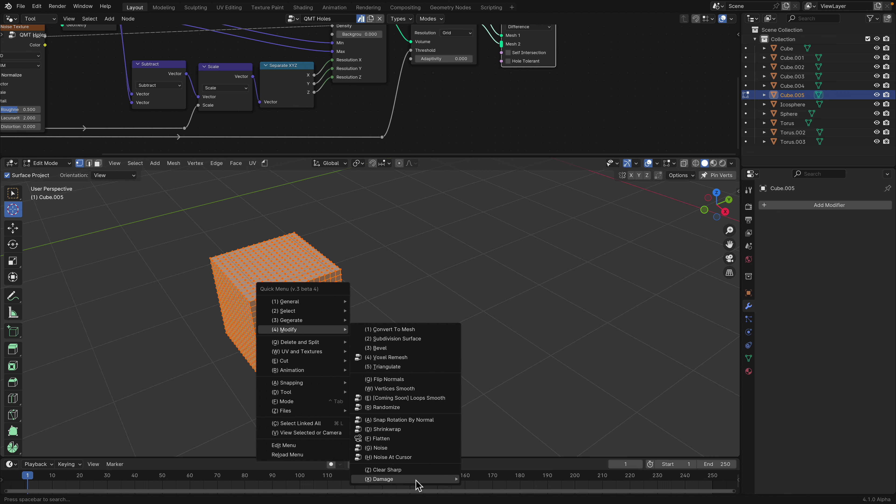
mouse_move(429, 481)
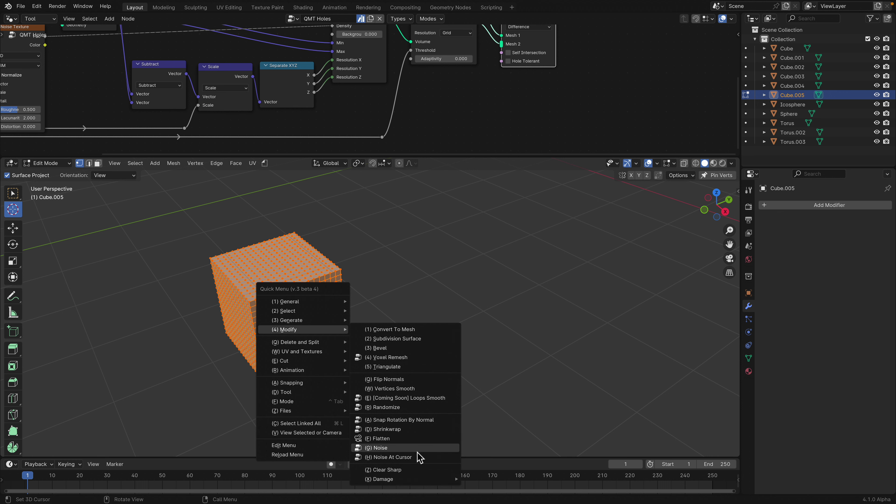
left_click(410, 456)
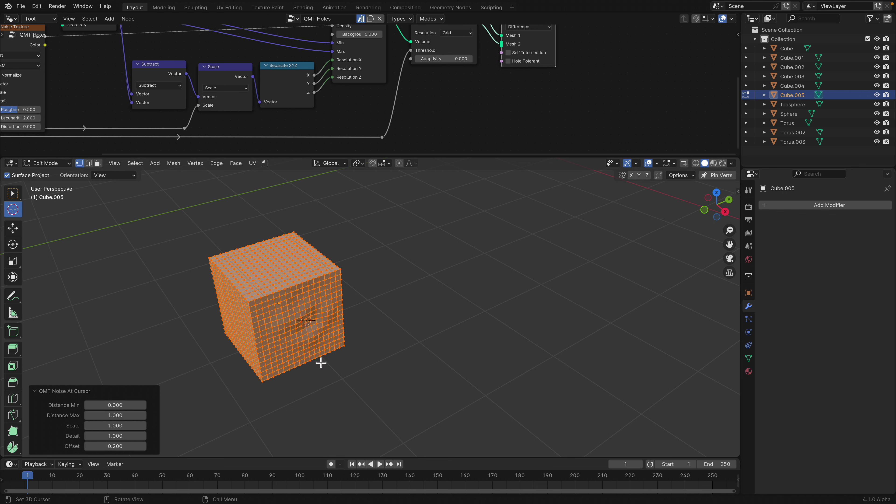
middle_click_drag(321, 363, 321, 361, "ctrl")
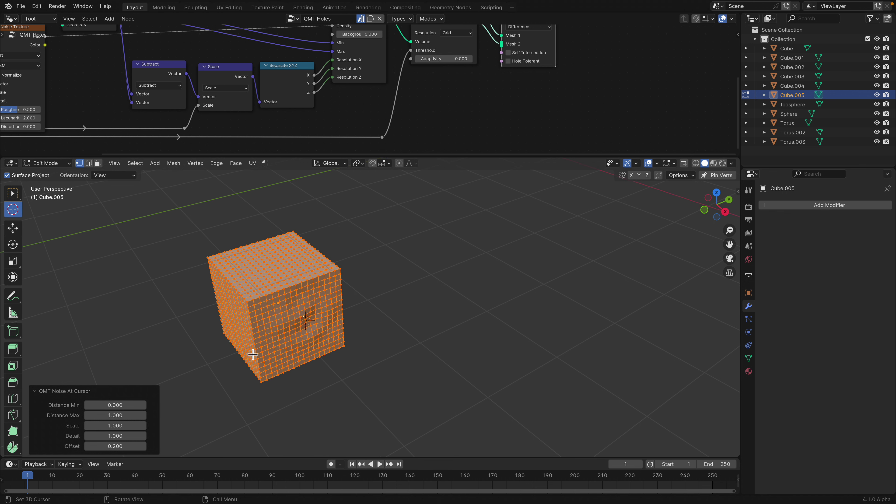
mouse_move(117, 425)
left_mouse_down()
mouse_move(156, 426)
mouse_move(136, 445)
mouse_move(127, 416)
mouse_move(152, 416)
mouse_move(118, 415)
mouse_move(107, 426)
mouse_move(124, 426)
mouse_move(117, 427)
left_mouse_up()
key("Return")
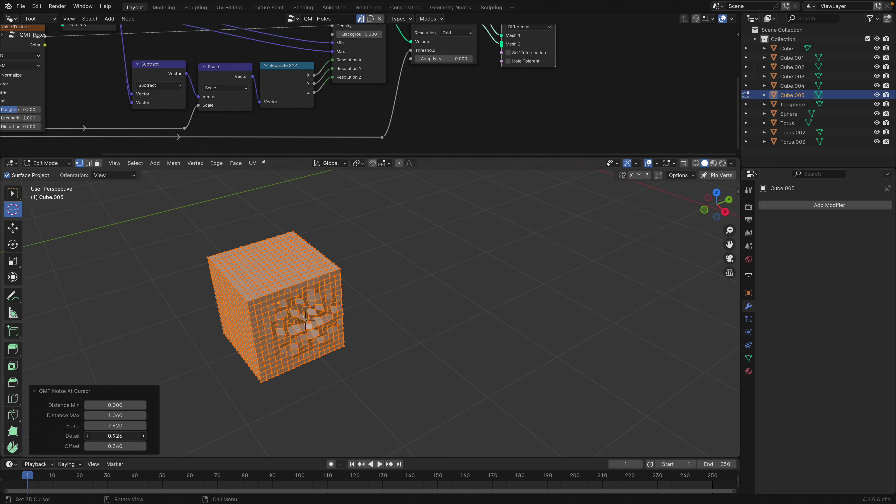
left_click_drag(115, 446, 171, 404)
Place the 3D cursor on the cube's top face, apply Noise At Cursor there with adjusted settings, and return to Object Mode.
left_click_drag(253, 255, 252, 255)
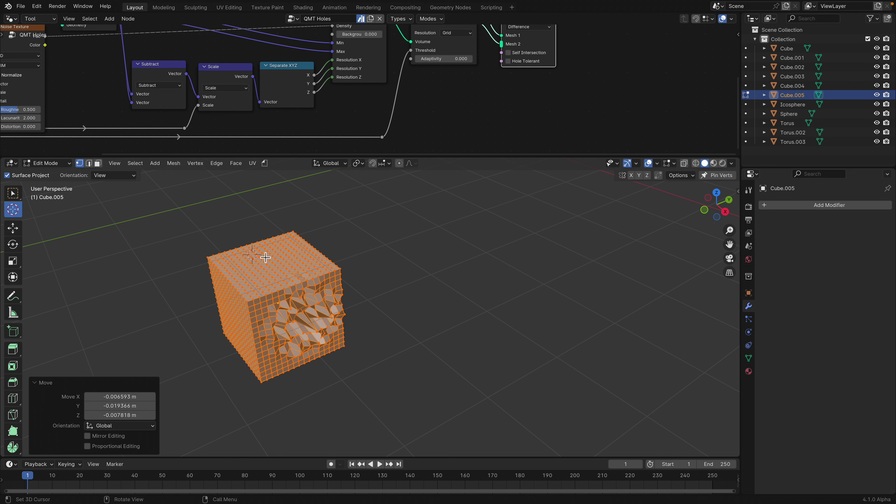
right_click(292, 295)
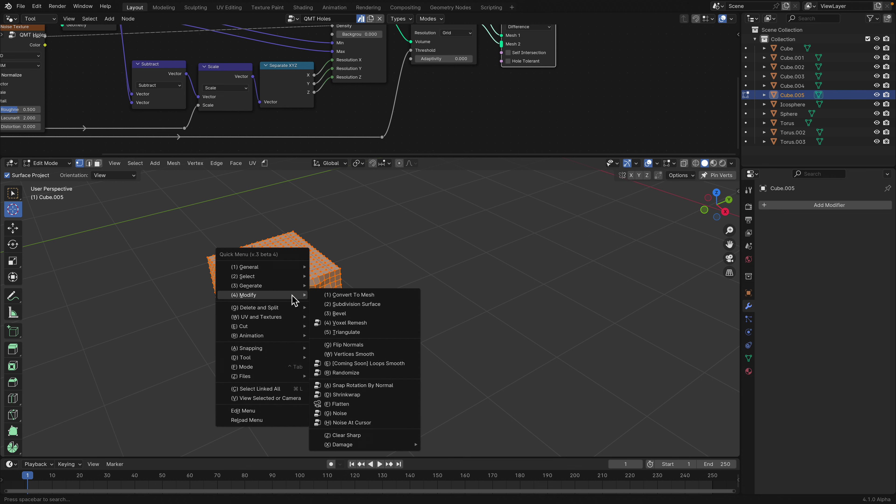
left_click(376, 424)
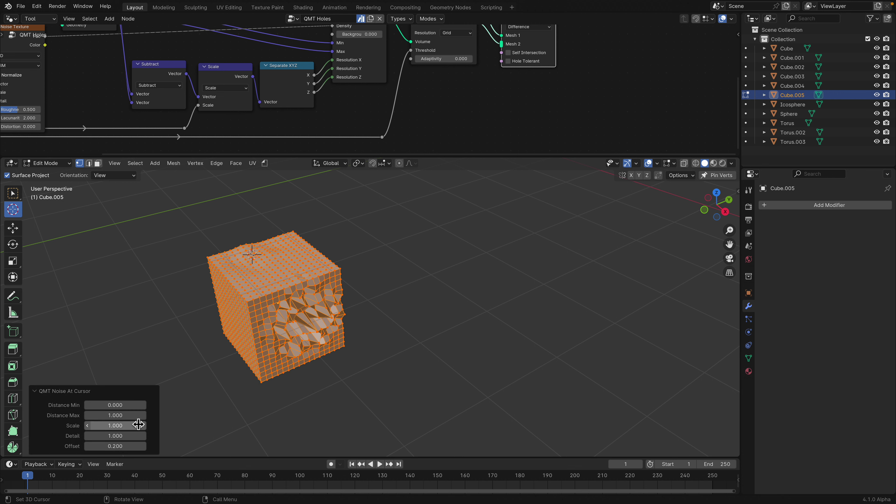
left_click_drag(116, 416, 162, 425)
key("Tab")
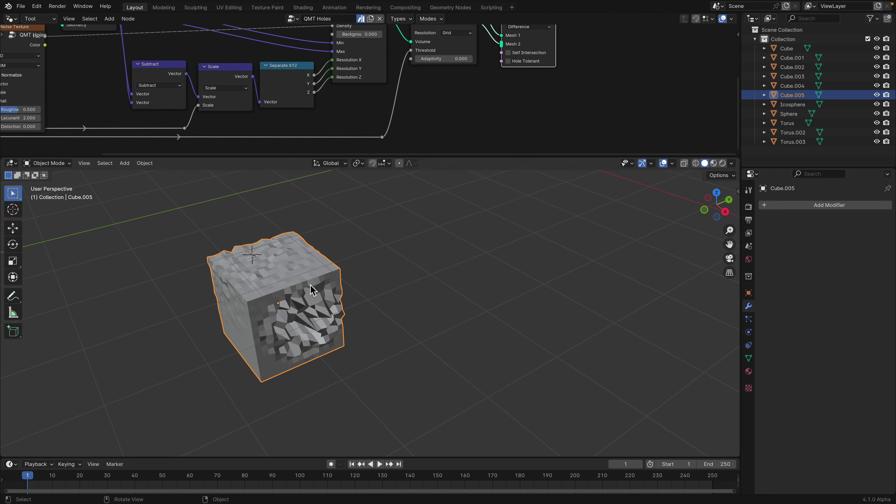
Examine the noise-displaced top and sides of the cube from different angles and distances.
scroll(303, 303, "down", 8)
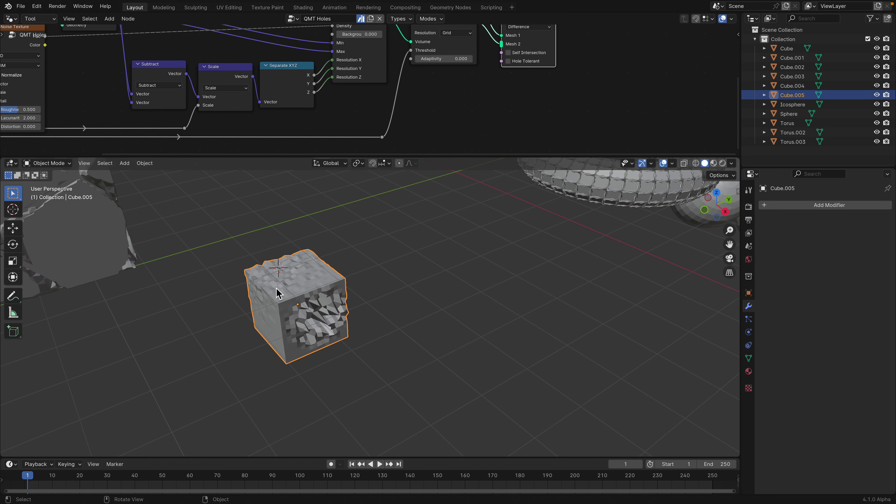
middle_click_drag(334, 295, 212, 230)
left_click(84, 163)
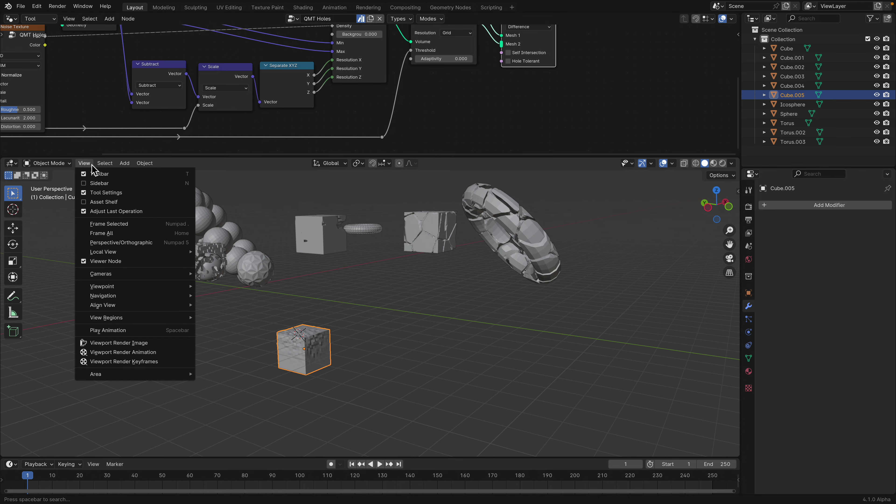
scroll(281, 332, "up", 6)
middle_click_drag(272, 367, 337, 294, "shift")
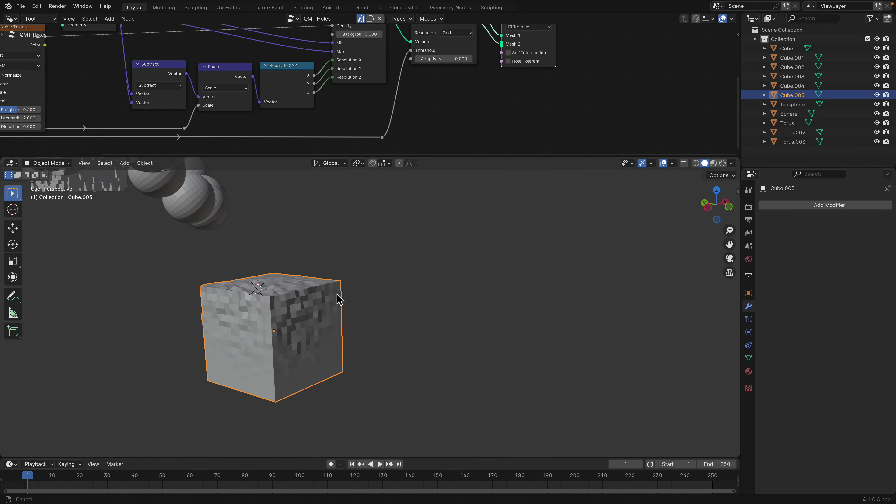
scroll(252, 340, "up", 3)
scroll(274, 308, "down", 5)
scroll(318, 306, "up", 2)
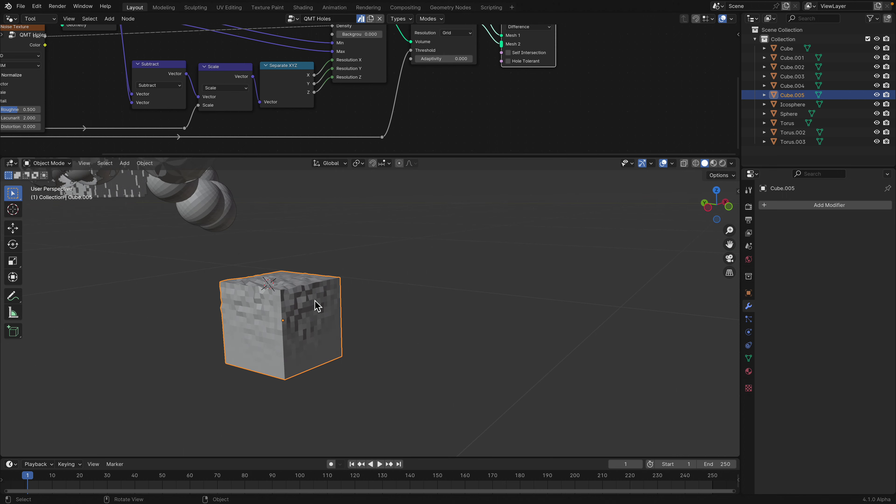
Decimate the noisy cube's geometry in Edit Mode to a Ratio of 0.420 with the Quick Menu.
key("d")
key("Tab")
key("d")
mouse_move(334, 284)
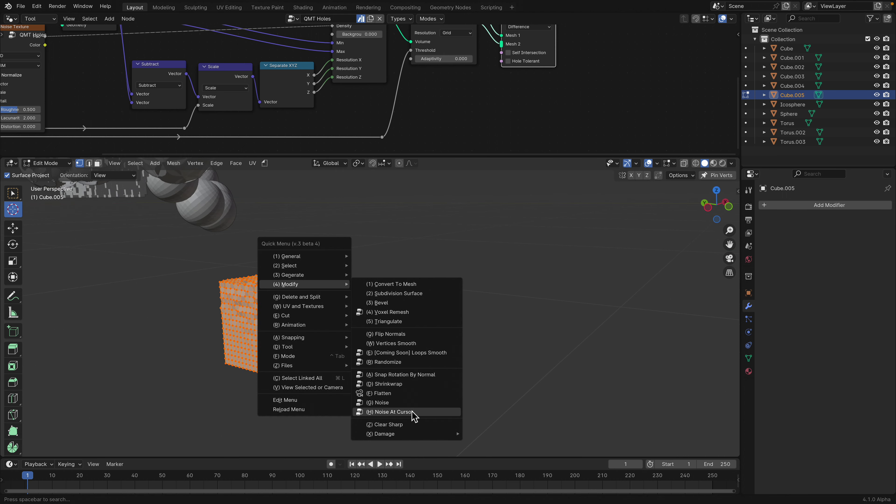
mouse_move(322, 299)
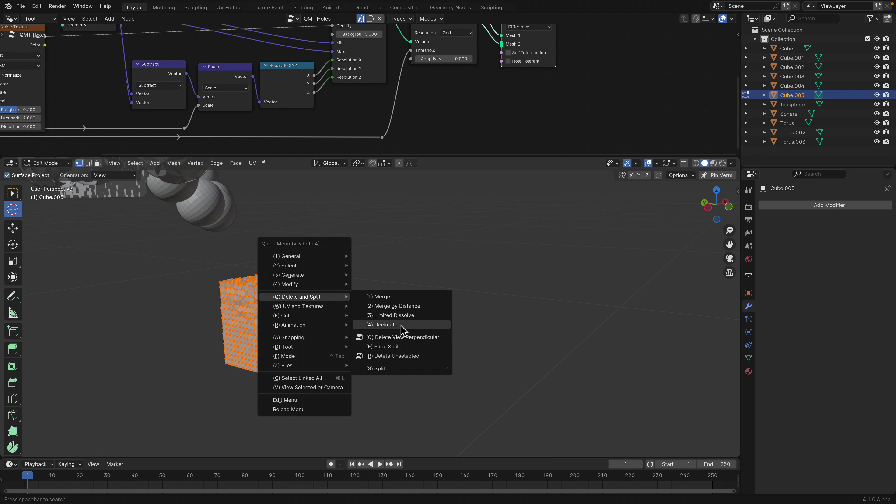
left_click(402, 330)
left_click_drag(118, 406, 93, 406)
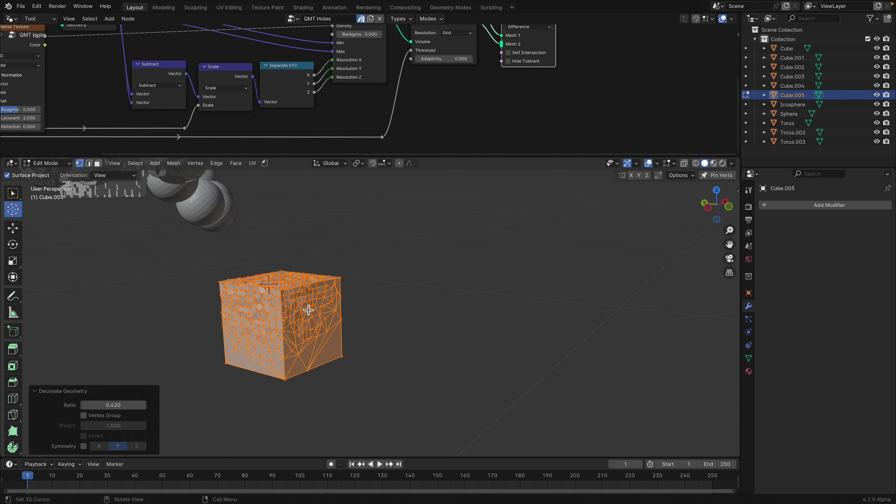
Try the Quick Menu Panel Cut on the decimated cube mesh and return to Object Mode.
key("q")
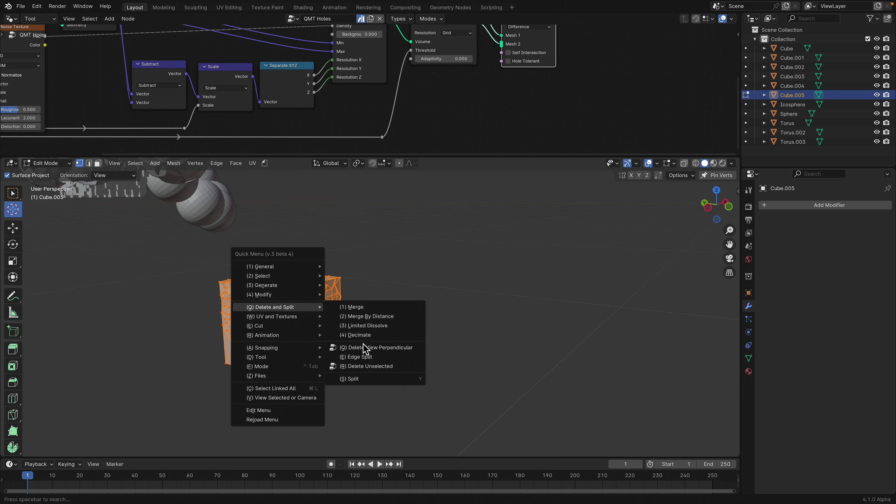
mouse_move(300, 324)
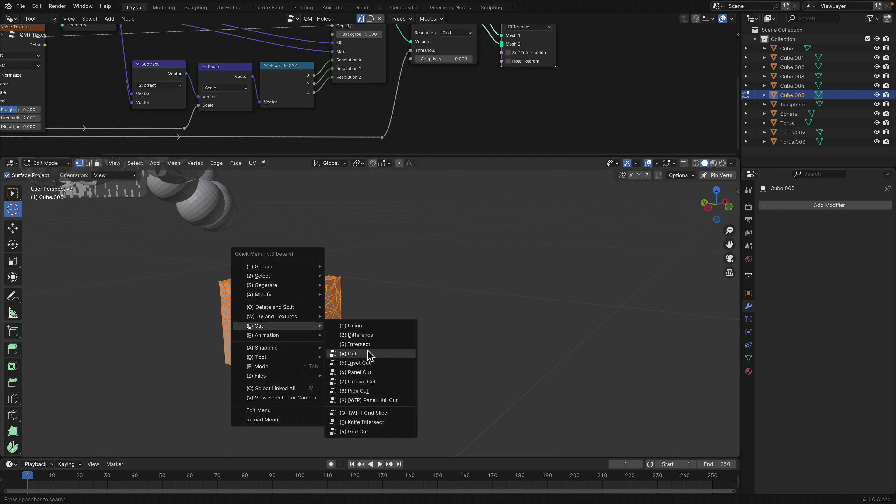
left_click(379, 373)
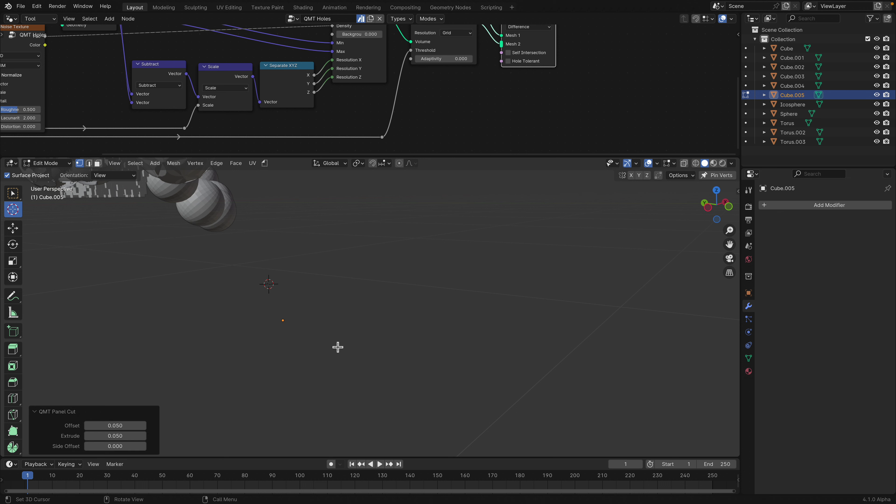
key("Tab")
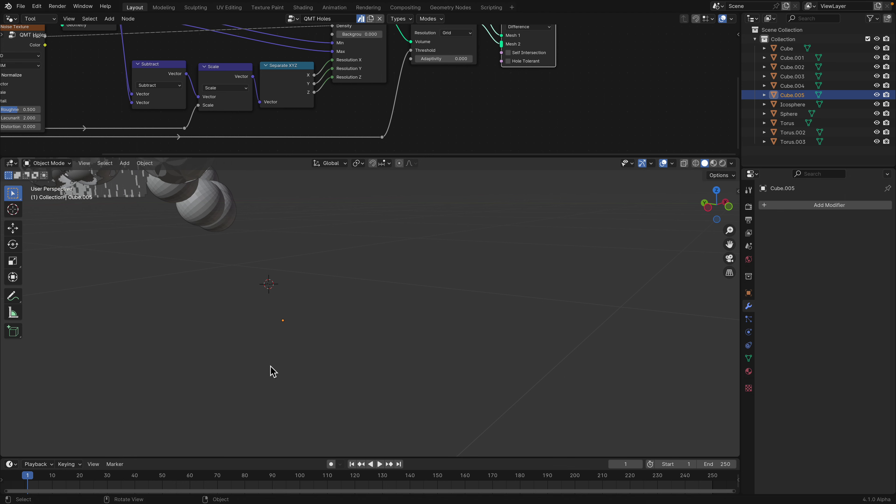
Frame the whole scene and delete the cube object used for the Panel Cut.
key("Home")
key("x")
left_click(362, 330)
Add a new cube, move it over the row of sample objects, and scale it up by 2.419.
key("shift+a")
mouse_move(362, 303)
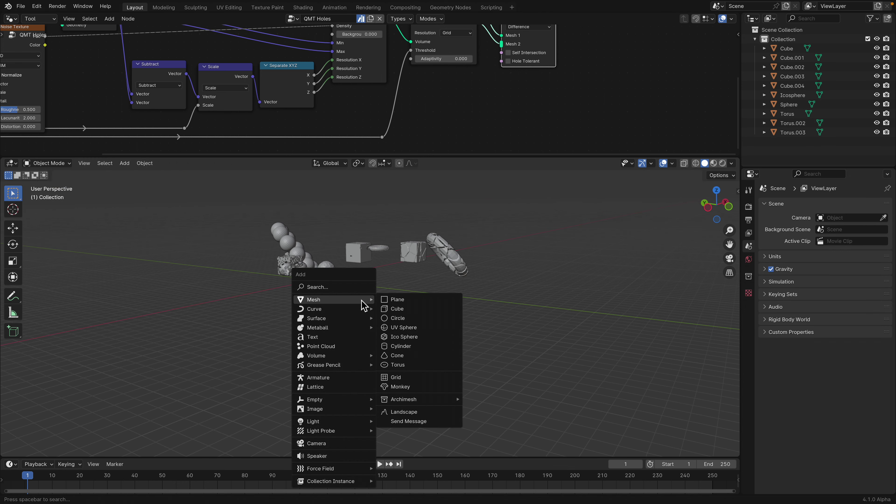
left_click(400, 306)
key("g")
left_click(356, 283)
key("s")
left_click(406, 330)
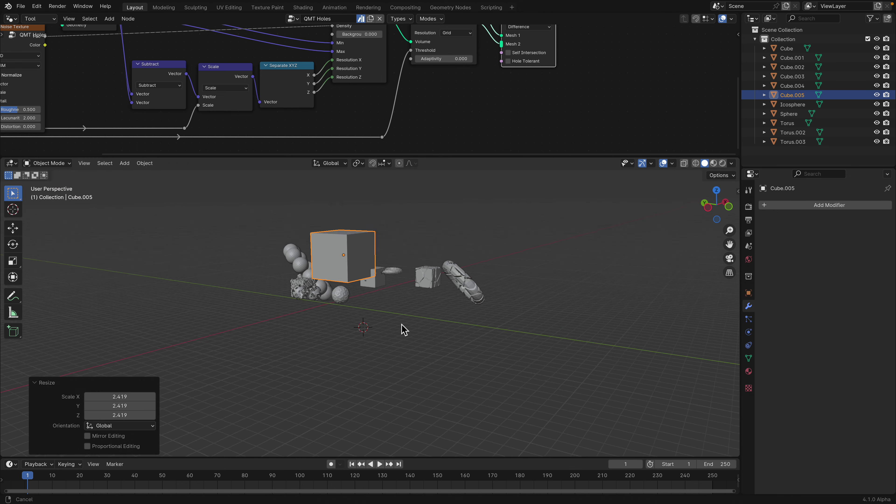
Open the Quick Menu's config.json for editing in Sublime Text and enlarge and reposition its window.
scroll(395, 318, "up", 5)
key("q")
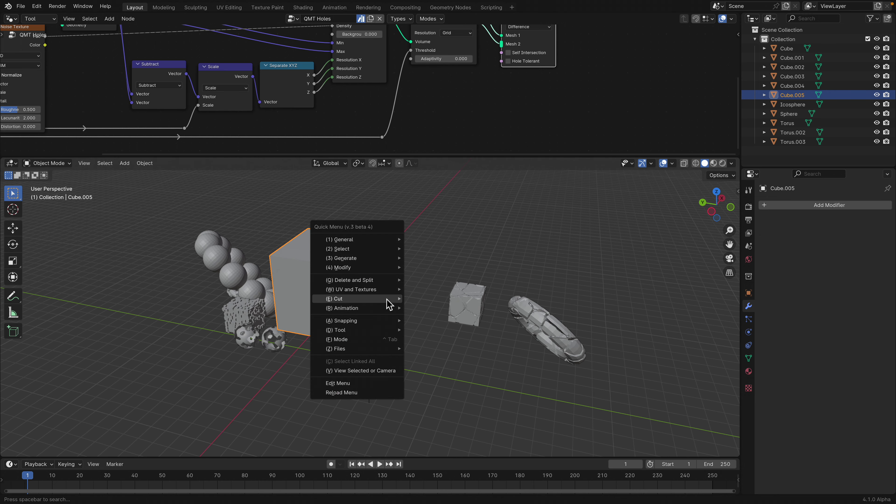
mouse_move(385, 293)
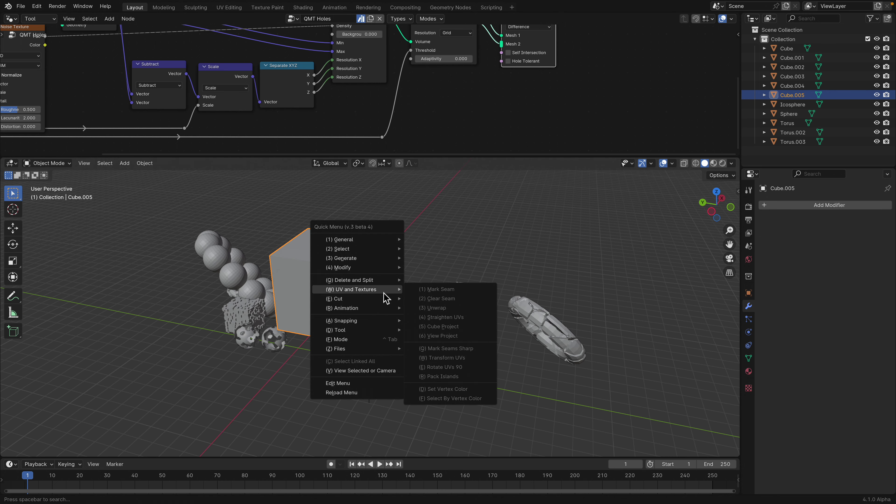
left_click(377, 385)
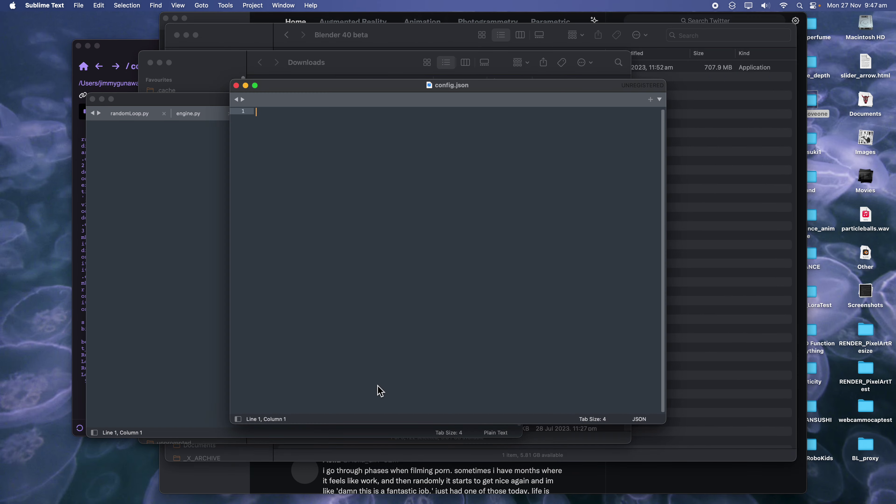
left_click_drag(671, 422, 777, 470)
left_click_drag(411, 86, 387, 59)
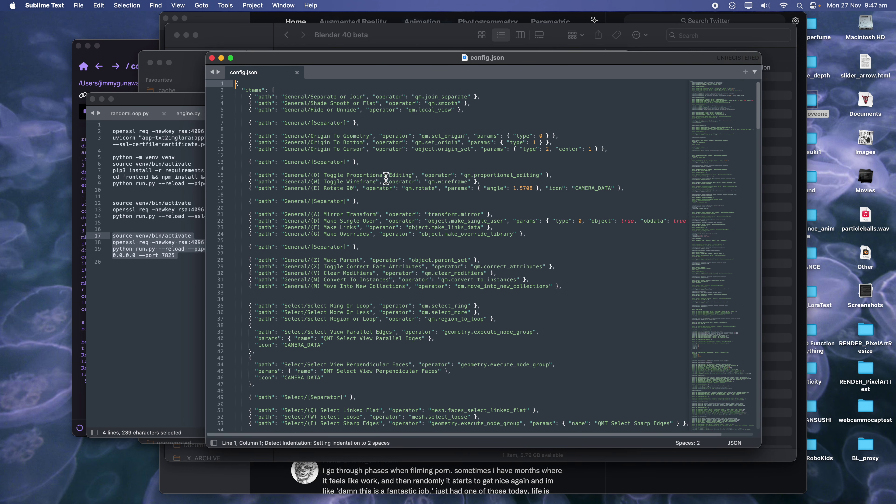
Look through the Select and Generate entries in config.json and switch back to Blender.
scroll(530, 218, "down", 20)
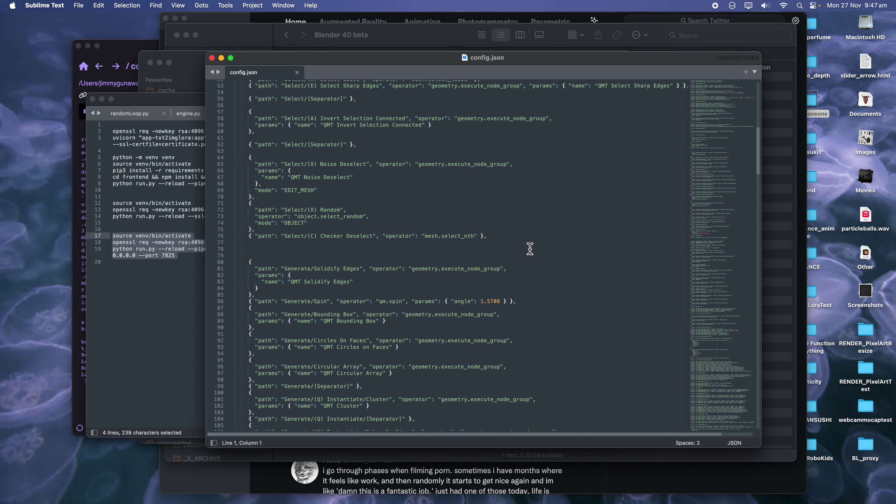
scroll(528, 251, "up", 3)
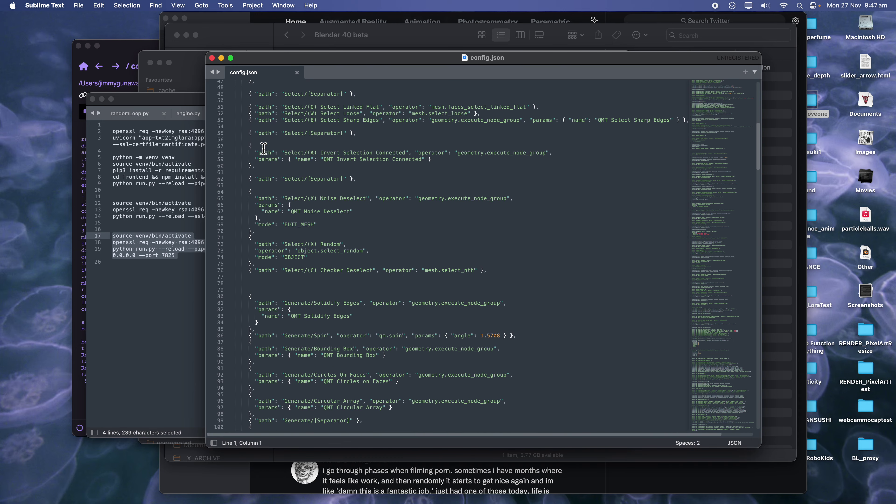
left_click_drag(315, 58, 321, 64)
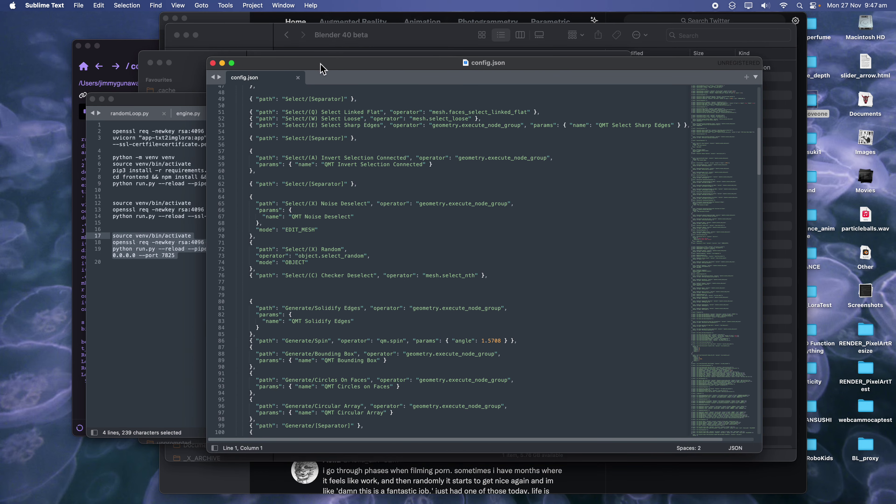
key("ctrl+Right")
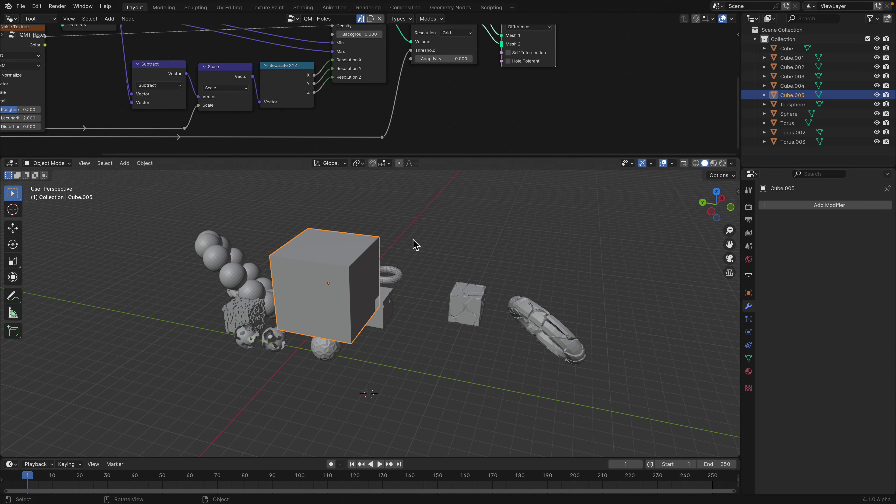
Frame the large cube, the damaged torus and the ring of spheres in turn with View Selected or Camera.
middle_click_drag(414, 240, 399, 241)
key("Tab")
key("Tab")
key("q")
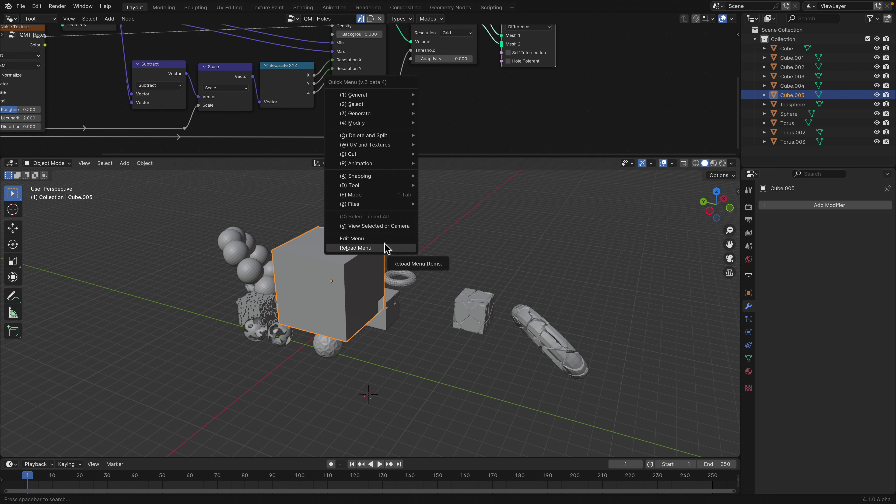
left_click(389, 227)
scroll(444, 314, "down", 6)
left_click(443, 315)
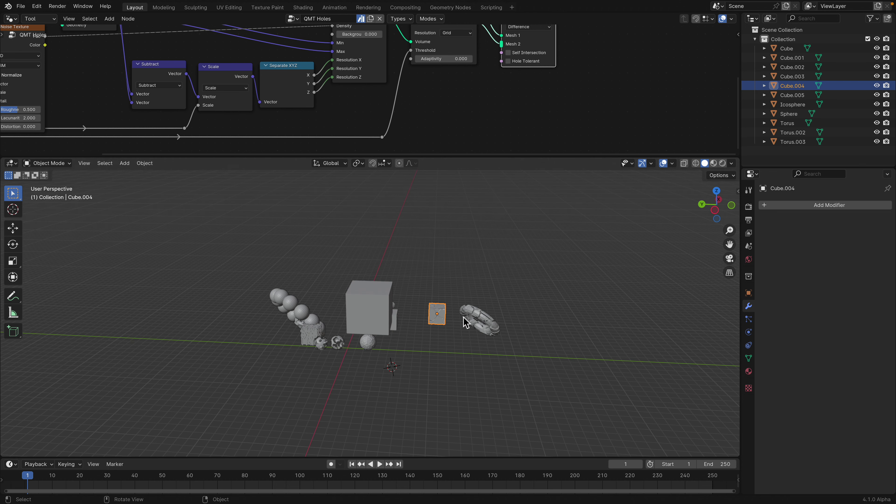
left_click(470, 318)
middle_click_drag(471, 318, 504, 307)
key("d")
left_click(508, 319)
scroll(483, 314, "down", 3)
middle_click_drag(282, 292, 540, 296, "shift")
left_click(286, 273)
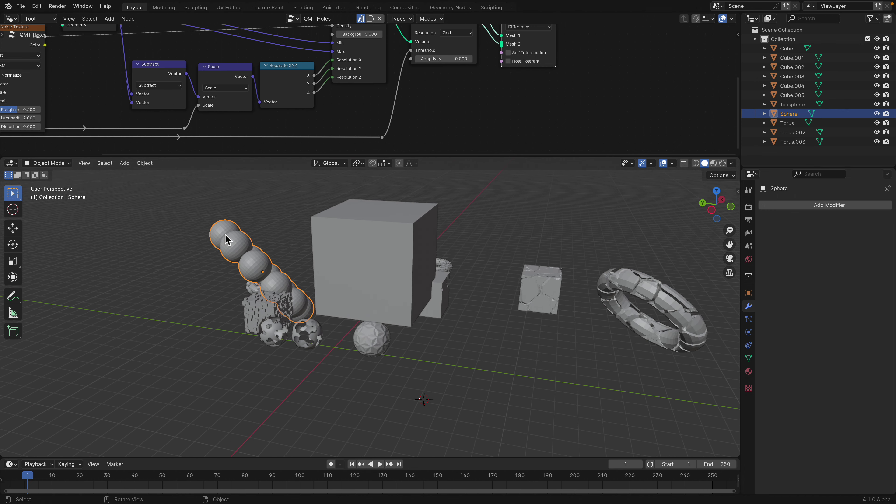
key("q")
left_click(226, 237)
middle_click_drag(353, 263, 470, 304)
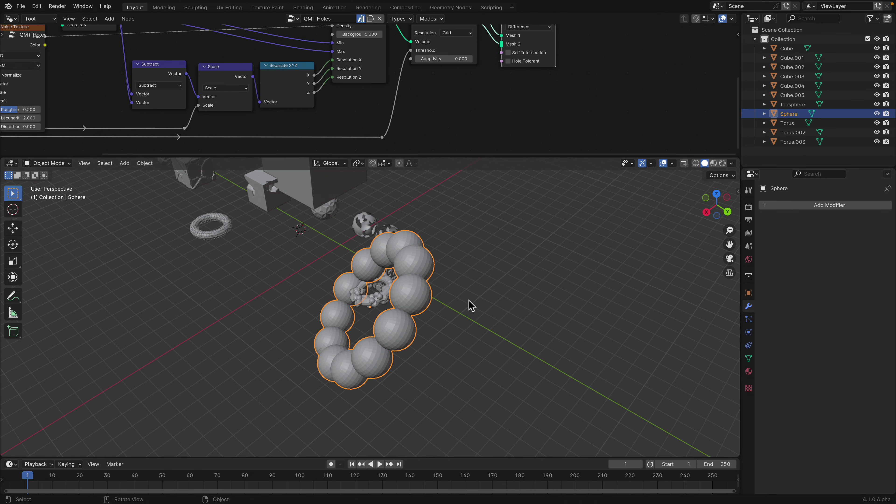
Look through the Quick Menu's Tool entries.
key("q")
mouse_move(466, 272)
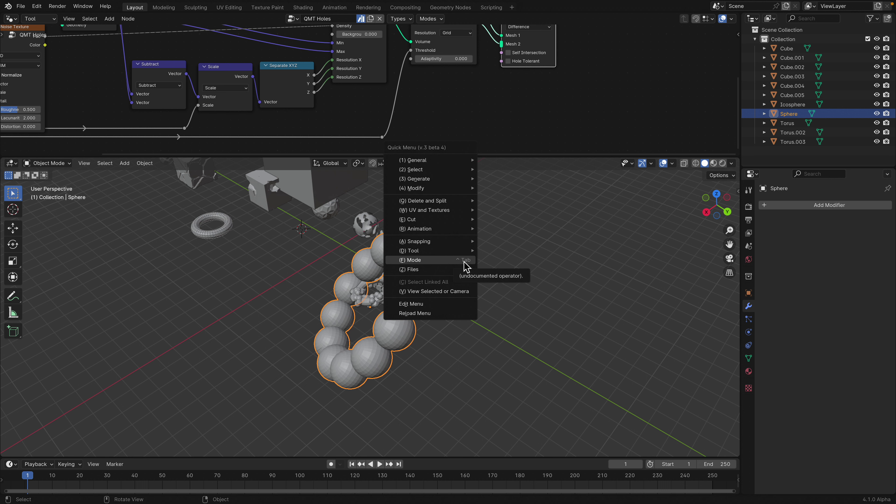
mouse_move(471, 254)
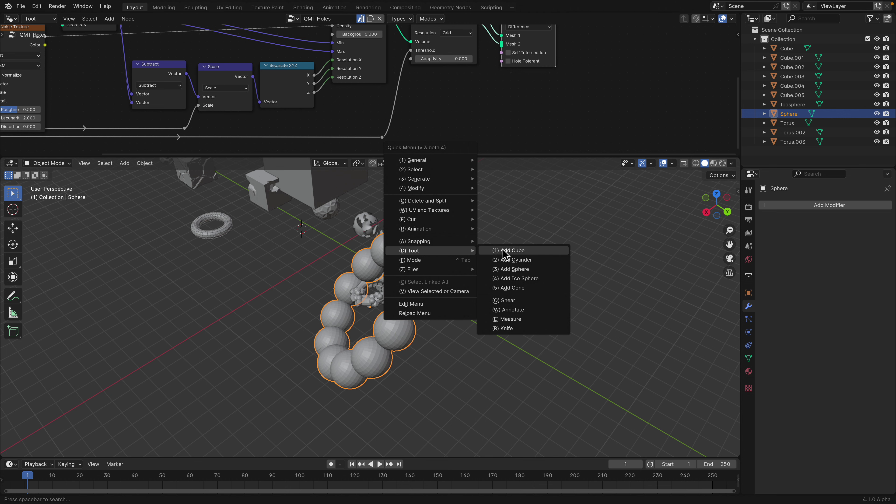
Move the large cube clear of the sample objects by about -9.06 m in X, -3.5 m in Y and 1.48 m in Z.
middle_click_drag(319, 340, 354, 442, "shift")
middle_click_drag(362, 280, 302, 260)
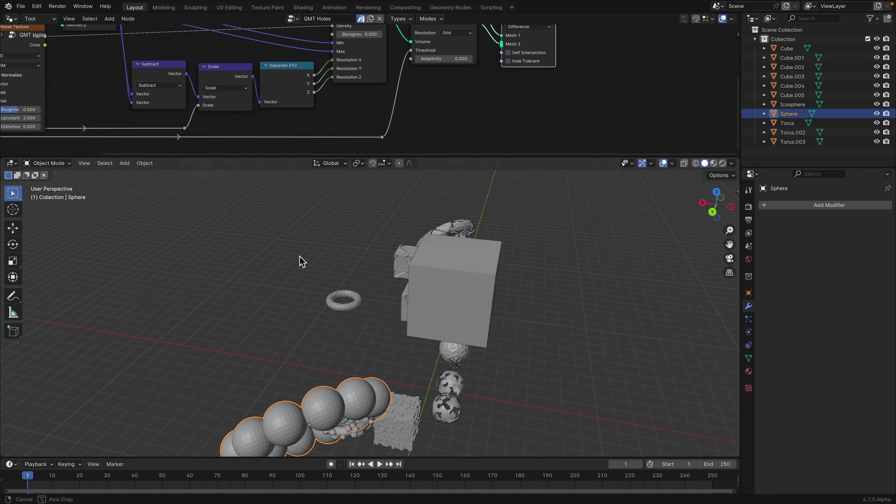
left_click(475, 298)
middle_click_drag(496, 300, 385, 302, "shift")
key("g")
left_click(518, 275)
middle_click_drag(518, 275, 499, 274)
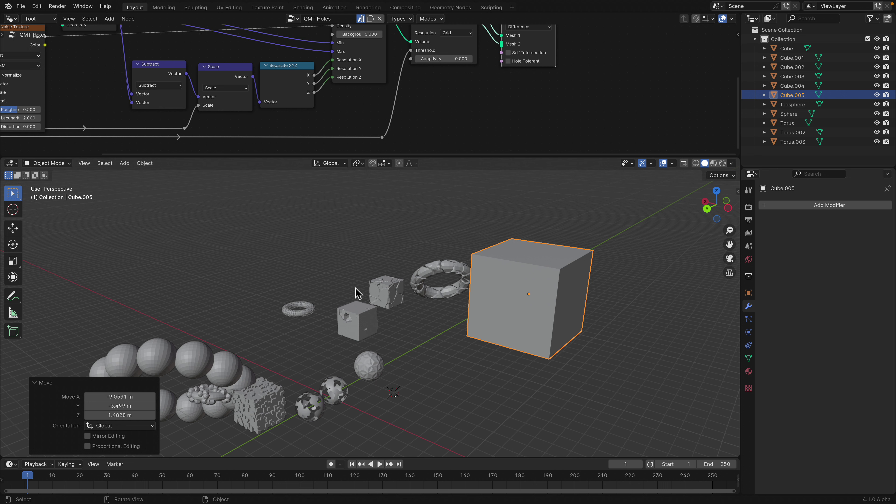
Draw a long rectangular block outward from the large cube's side face with the Quick Menu's Add Cube tool.
left_click(13, 332)
middle_click_drag(522, 271, 339, 253, "shift")
middle_click_drag(339, 253, 356, 273)
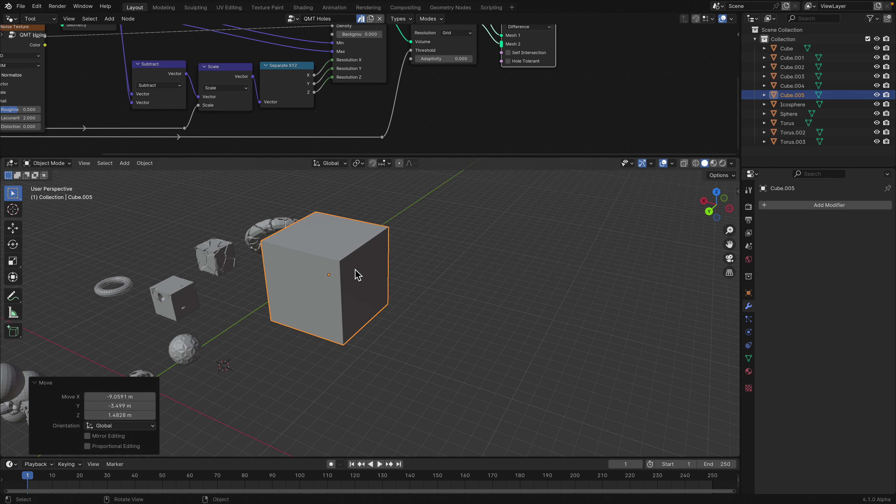
scroll(356, 273, "up", 2)
key("q")
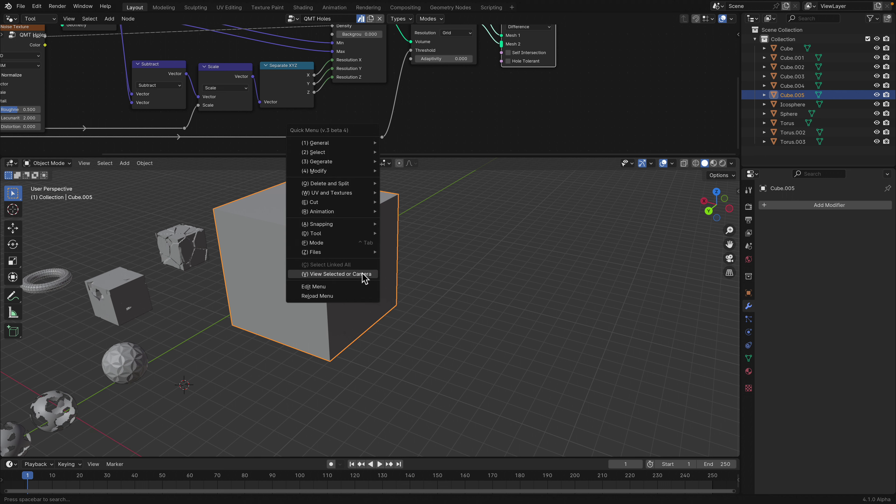
mouse_move(369, 234)
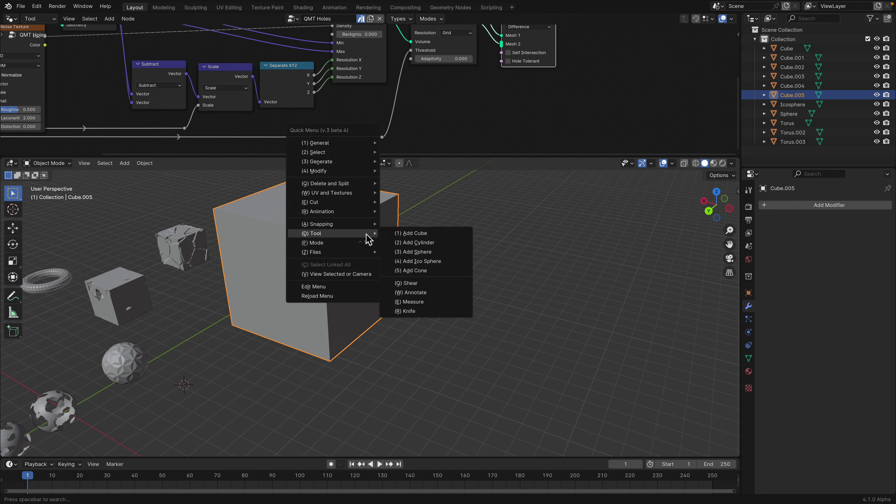
left_click(413, 233)
left_click_drag(367, 270, 393, 302)
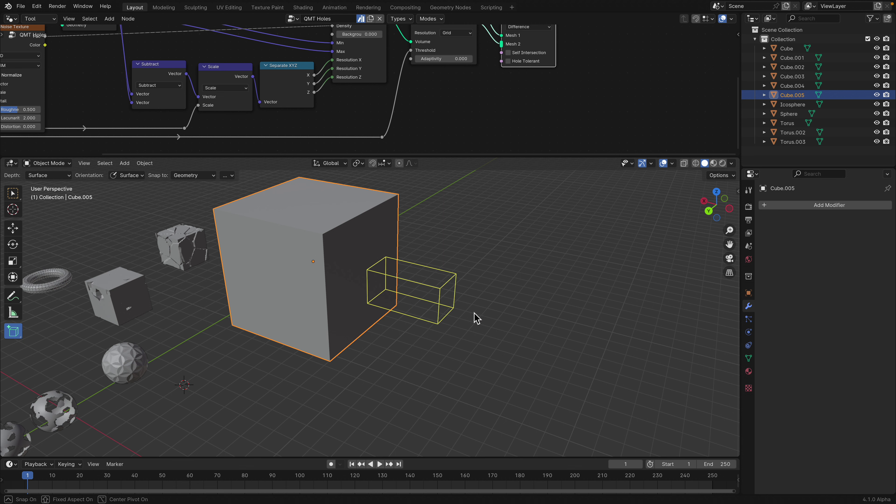
left_click(495, 312)
Draw a wide, flat cylinder on the end face of the rectangular block with the Quick Menu's Add Cylinder tool.
middle_click_drag(500, 311, 456, 294)
key("q")
mouse_move(460, 300)
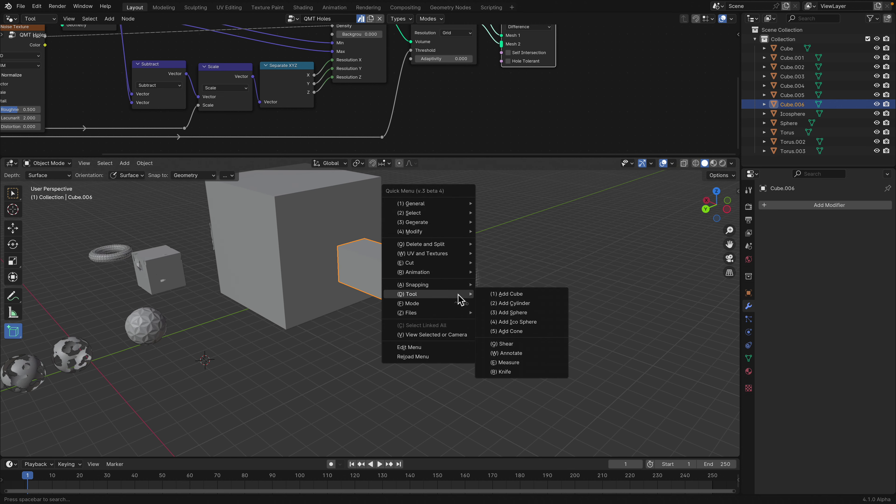
left_click(515, 304)
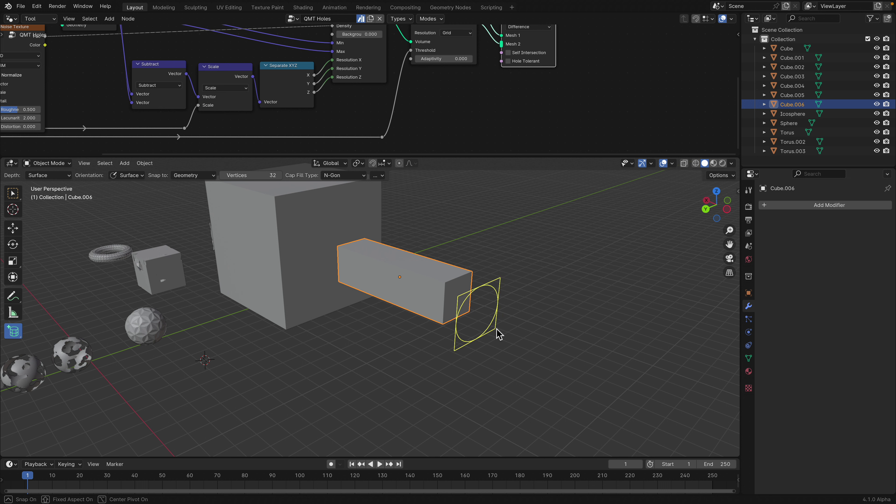
mouse_move(508, 340)
left_mouse_down()
mouse_move(497, 327)
mouse_move(505, 331)
left_mouse_up()
left_click(525, 341)
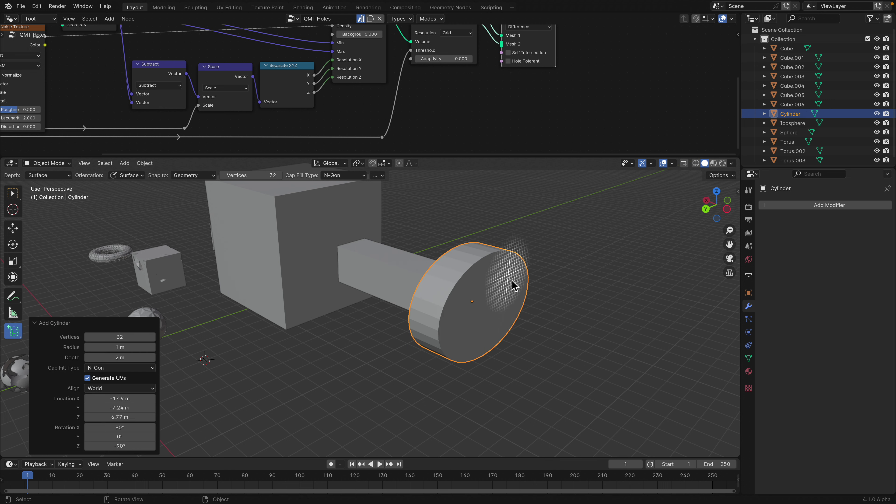
Draw a long thin cylinder and a thicker cylinder side by side, both extending outward from the disc's face.
left_click_drag(516, 290, 527, 296)
left_click(634, 353)
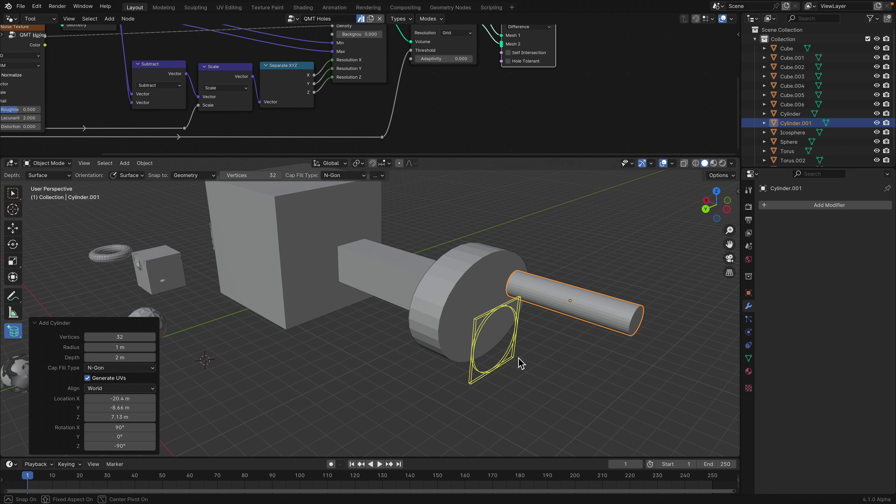
left_click_drag(518, 358, 520, 359)
left_click(622, 395)
Draw a narrower cylinder extending outward from the end face of the thicker cylinder.
scroll(620, 391, "down", 2)
middle_click_drag(594, 375, 508, 348, "shift")
left_click_drag(484, 338, 502, 354)
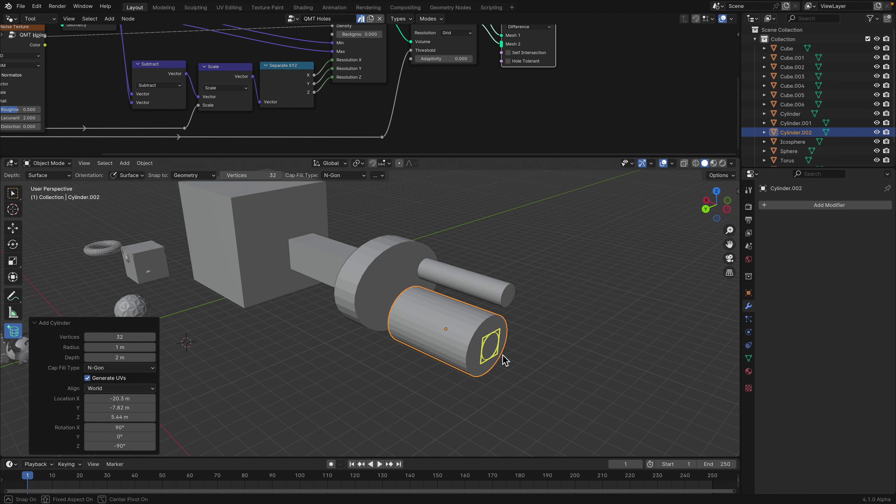
left_click(573, 385)
Add an ico sphere with 2 subdivisions on the end of the outermost narrow cylinder using the Quick Menu's Add Ico Sphere tool.
middle_click_drag(540, 353, 455, 305, "shift")
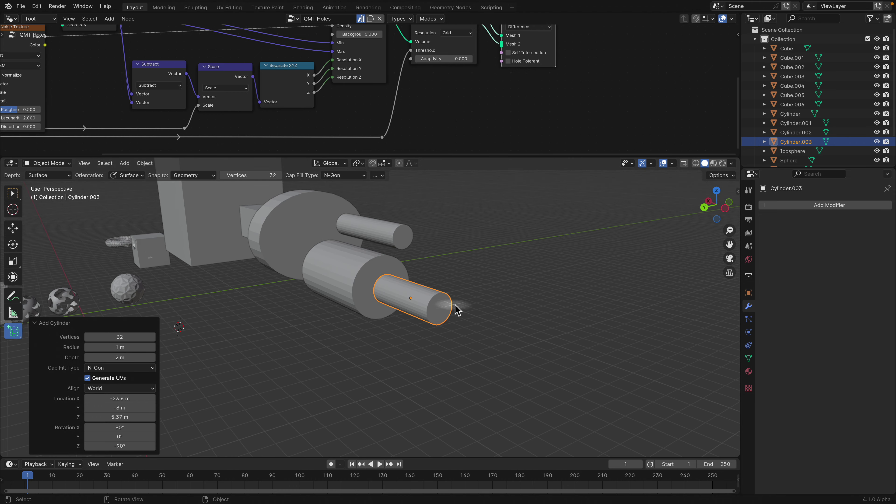
key("d")
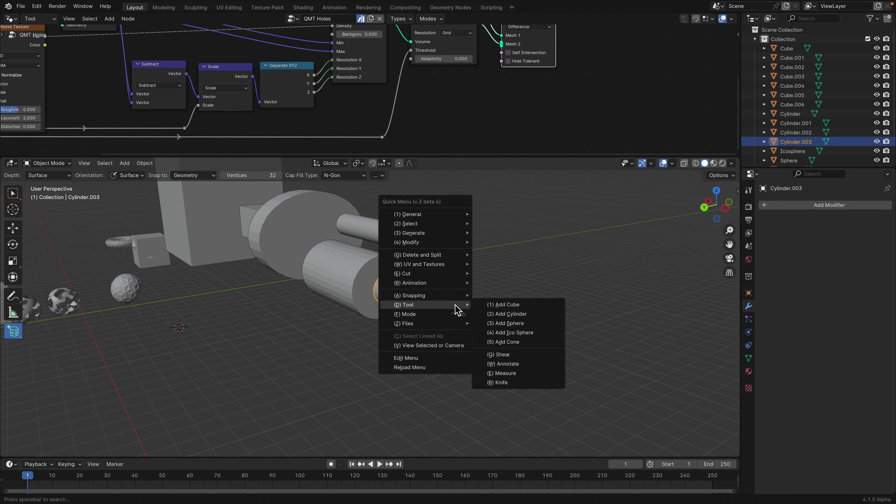
left_click(513, 327)
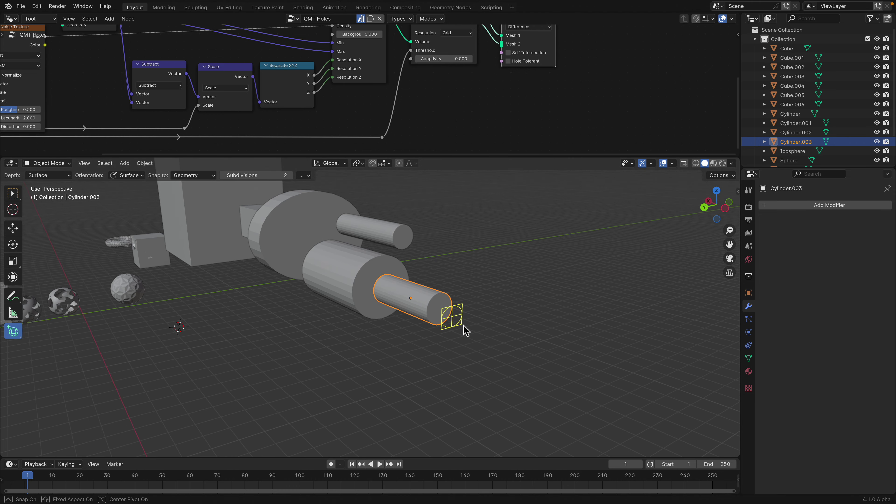
left_click_drag(464, 326, 519, 352)
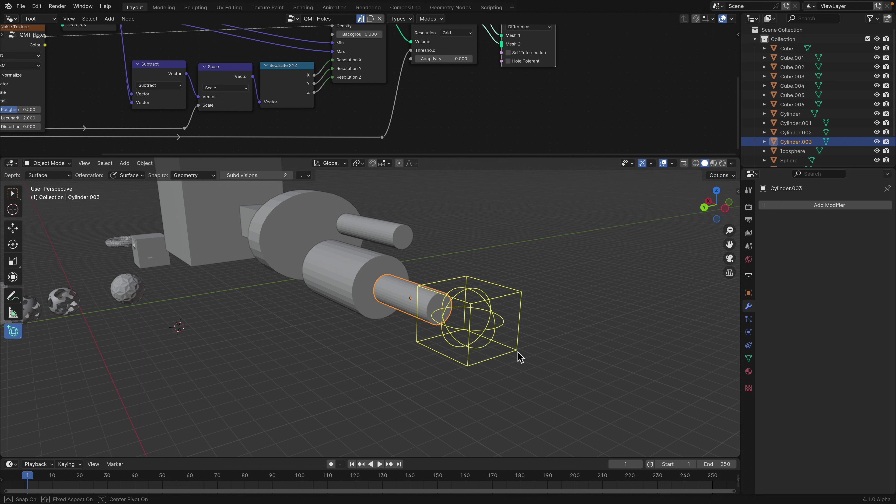
left_click(518, 352)
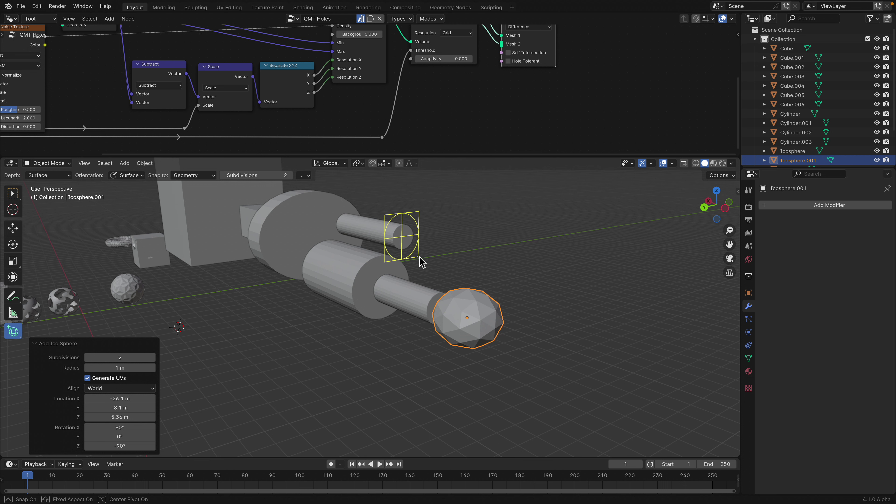
left_click(440, 279)
middle_click_drag(440, 279, 417, 275)
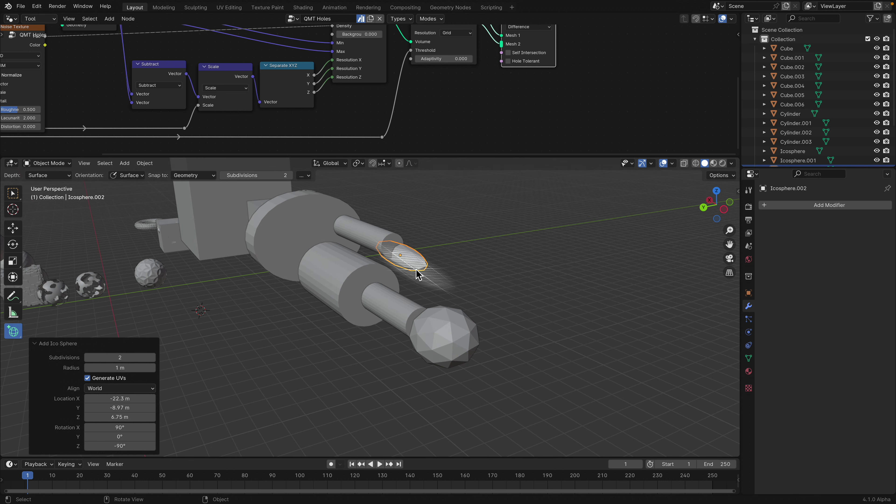
key("ctrl+z")
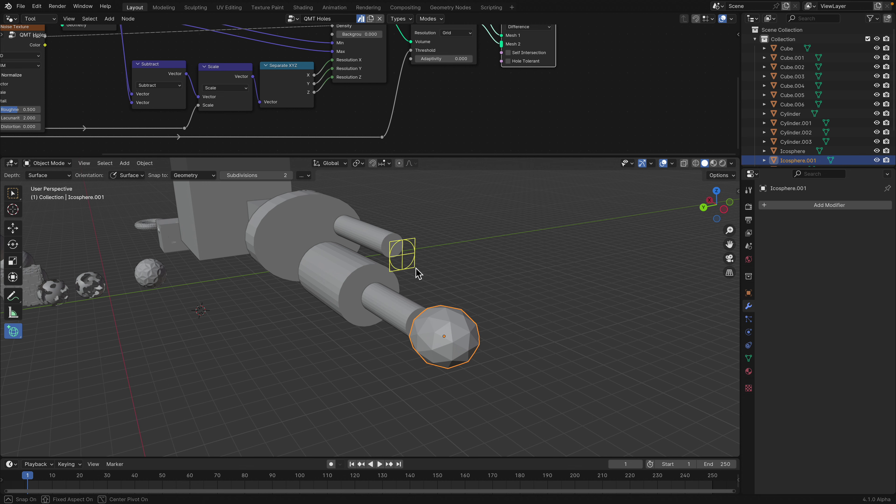
Draw an elongated ico sphere with 2 subdivisions on the end of the thin cylinder attached to the disc.
left_click_drag(416, 273, 442, 284)
middle_click_drag(458, 264, 520, 260)
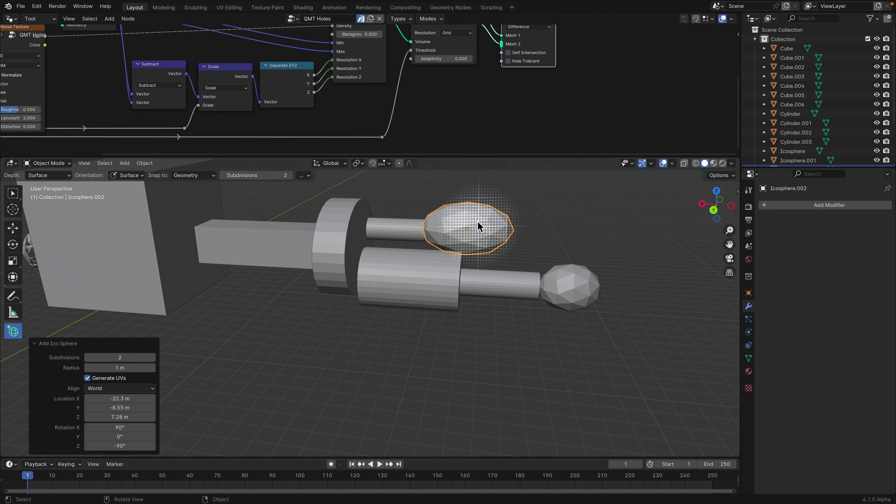
middle_click_drag(480, 226, 456, 304)
Draw an upright block about 2.63 × 2.08 × 4.22 m on the large cube's top face with the Quick Menu's Add Cube tool.
middle_click_drag(247, 238, 398, 325, "shift")
key("d")
mouse_move(321, 273)
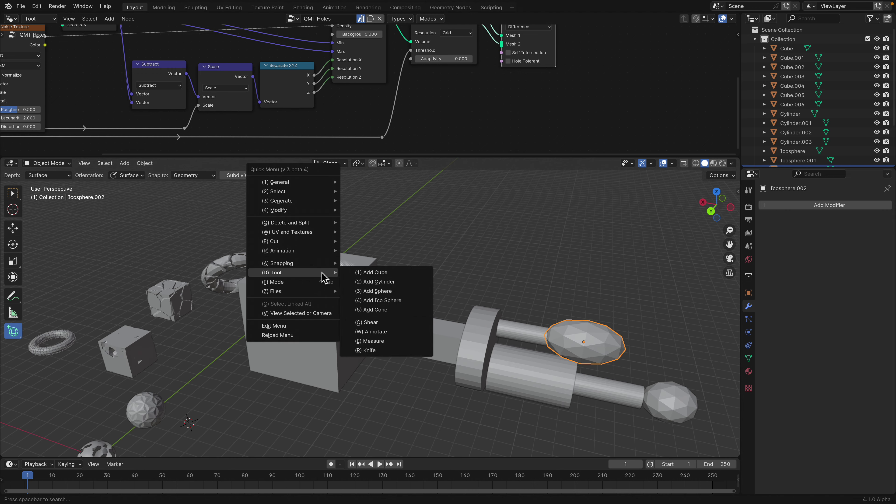
left_click(358, 276)
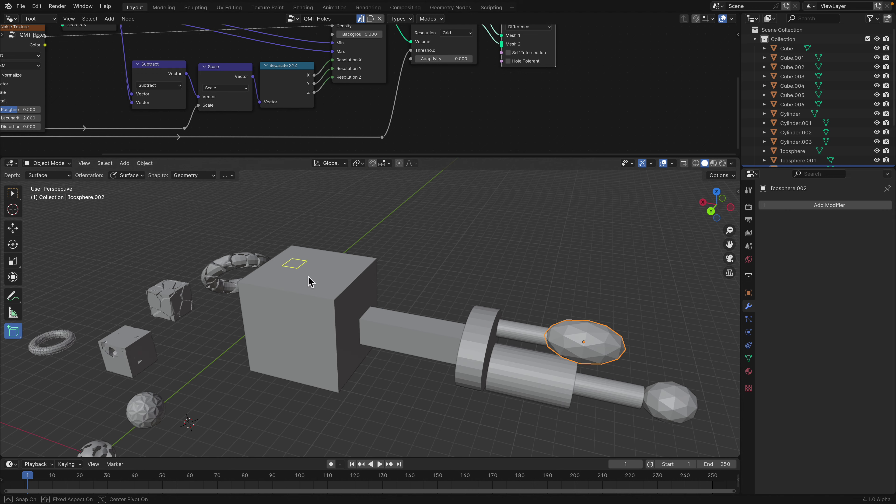
left_click(333, 170)
Activate Annotate from the Quick Menu's Tool entries and sketch a freehand spiral near the top of the upright block.
middle_click_drag(353, 217, 357, 250, "shift")
key("d")
mouse_move(356, 251)
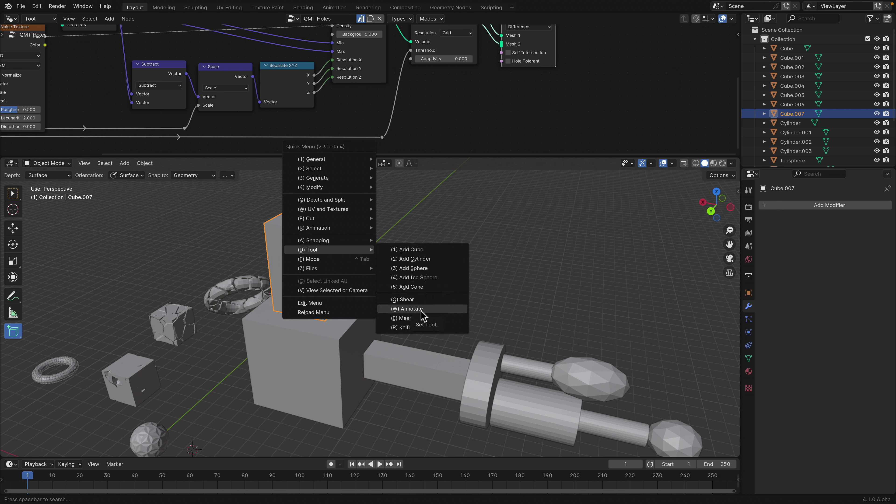
key("w")
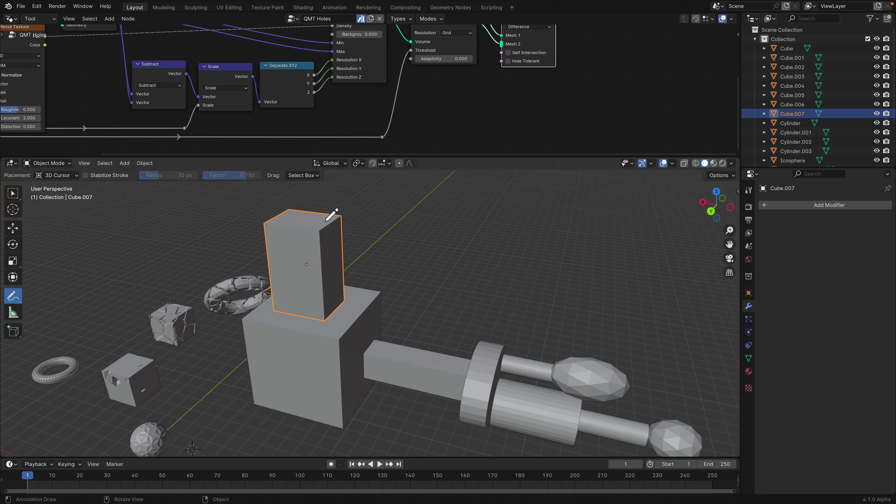
left_click_drag(320, 200, 366, 216)
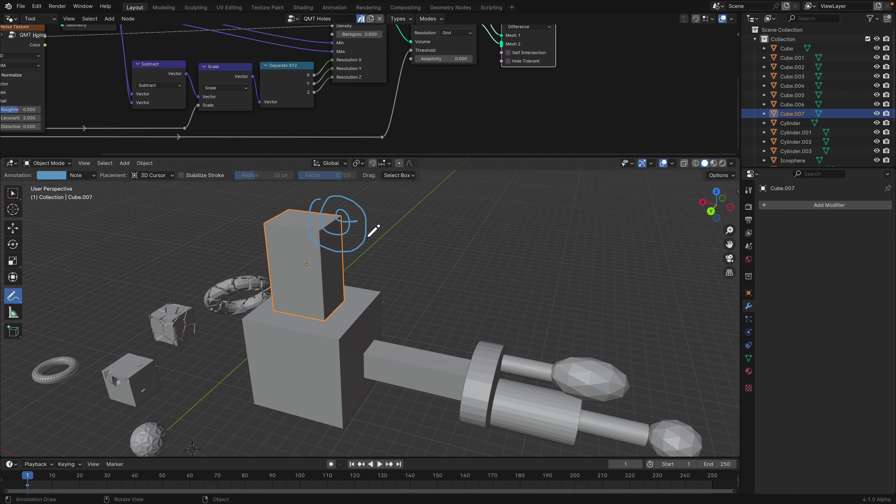
View the annotation from another angle, look over the Quick Menu's Snapping entries, and switch back to the Select Box tool.
mouse_move(368, 237)
middle_mouse_down()
mouse_move(404, 245)
mouse_move(388, 260)
mouse_move(336, 260)
mouse_move(360, 208)
middle_mouse_up()
key("q")
mouse_move(358, 208)
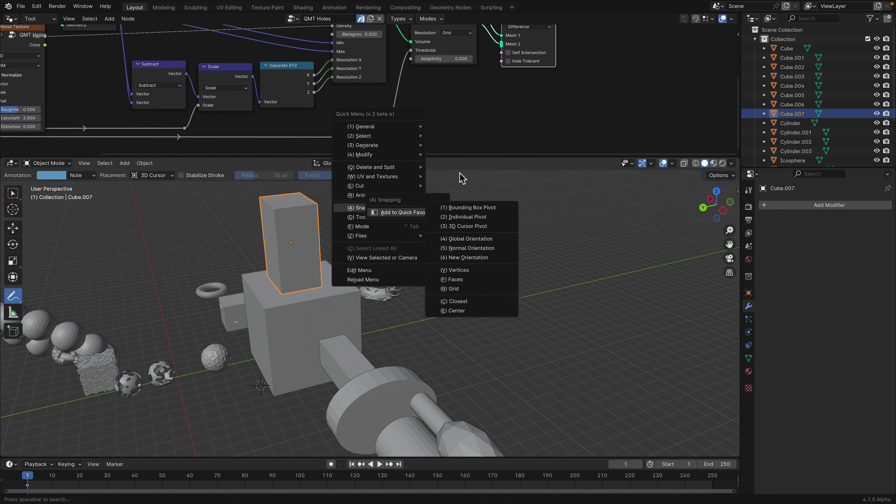
left_click(469, 177)
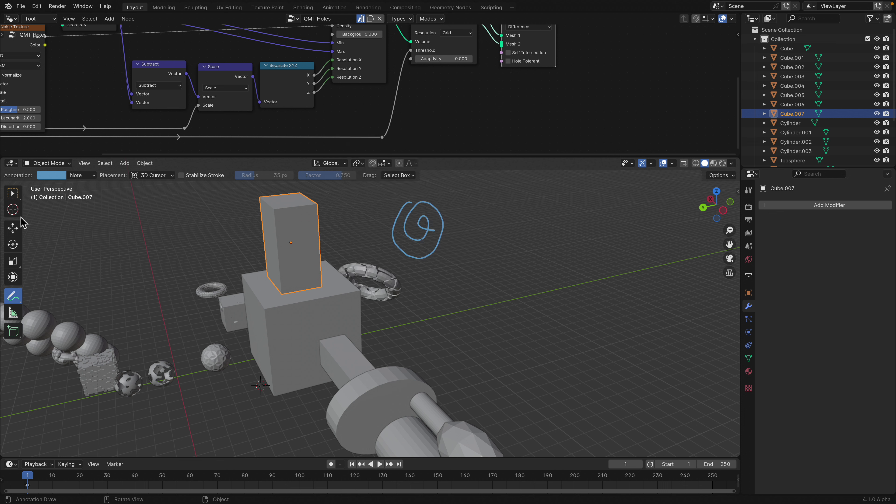
left_click(13, 195)
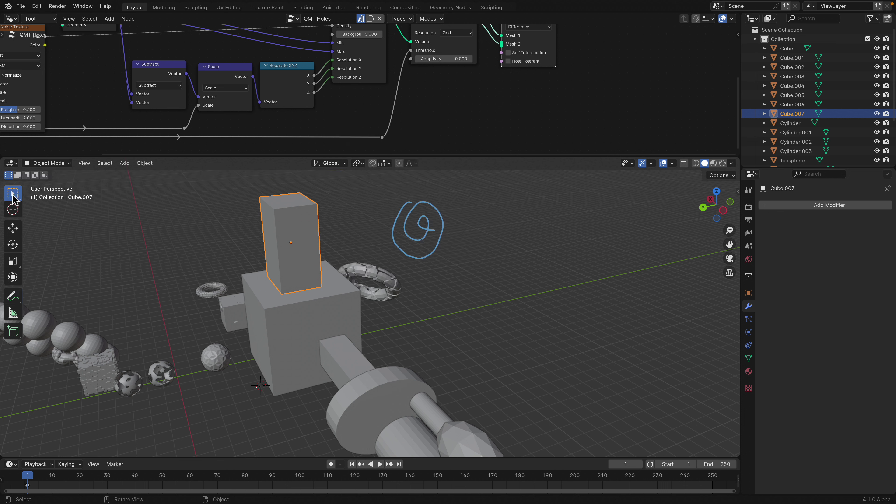
Open the 3D view's annotation settings and delete the spiral annotation's layer.
left_click(742, 194)
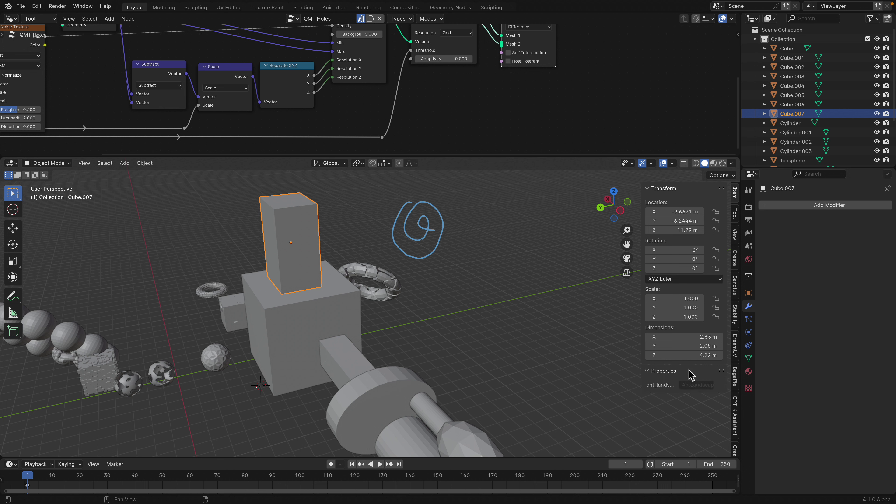
left_click(735, 236)
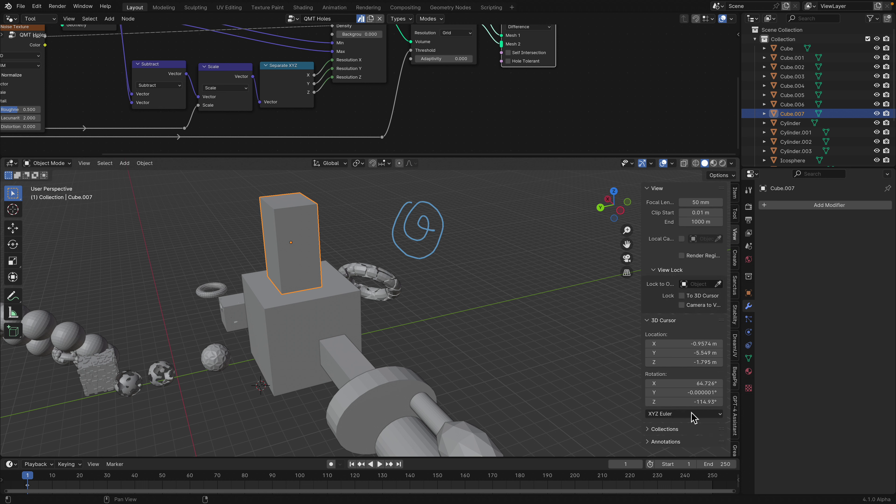
scroll(676, 438, "down", 5)
left_click(720, 382)
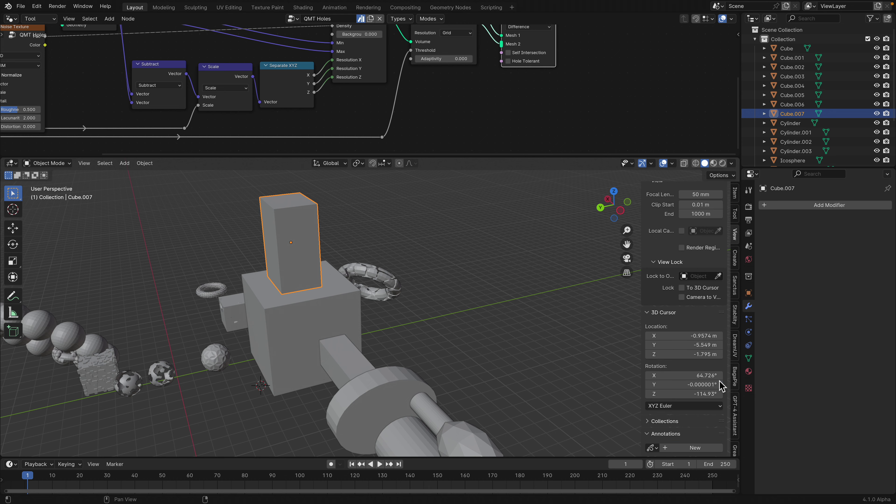
Draw an upright 32-vertex cone overlapping the upper part of the upright block with the Quick Menu's Add Cone tool.
middle_click_drag(353, 280, 409, 272)
key("d")
key("d")
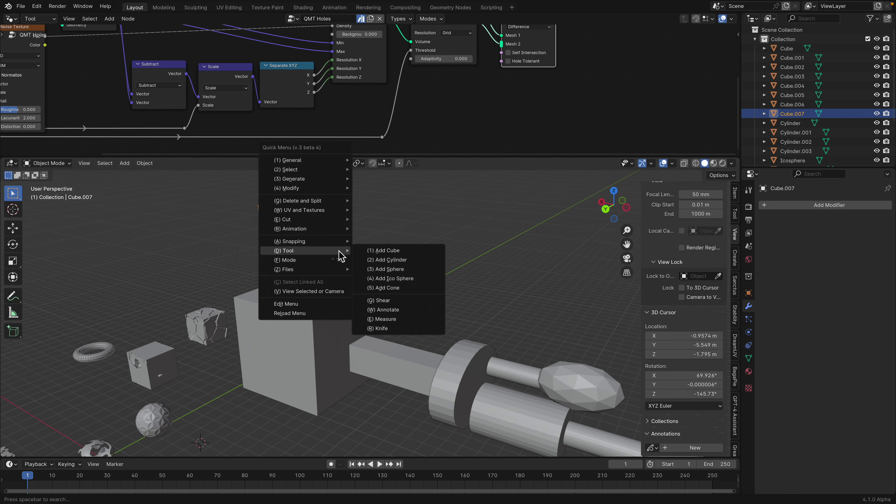
left_click(402, 292)
middle_click_drag(310, 230, 296, 217)
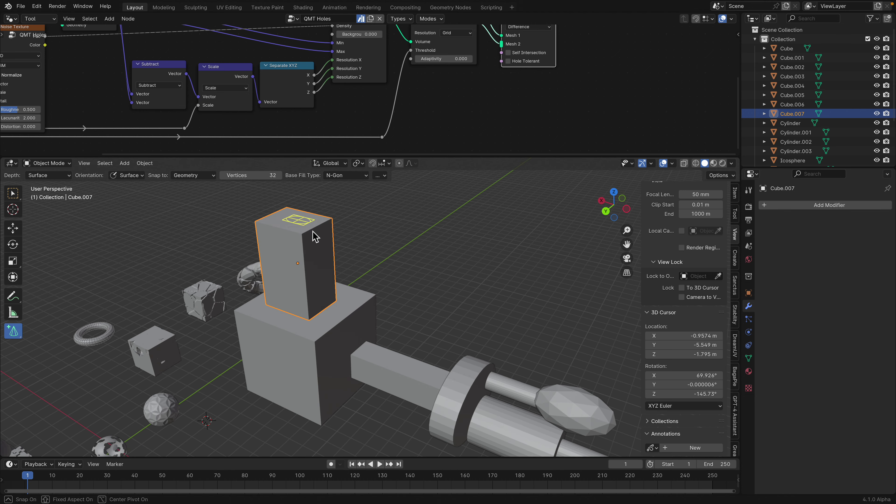
left_click(336, 224)
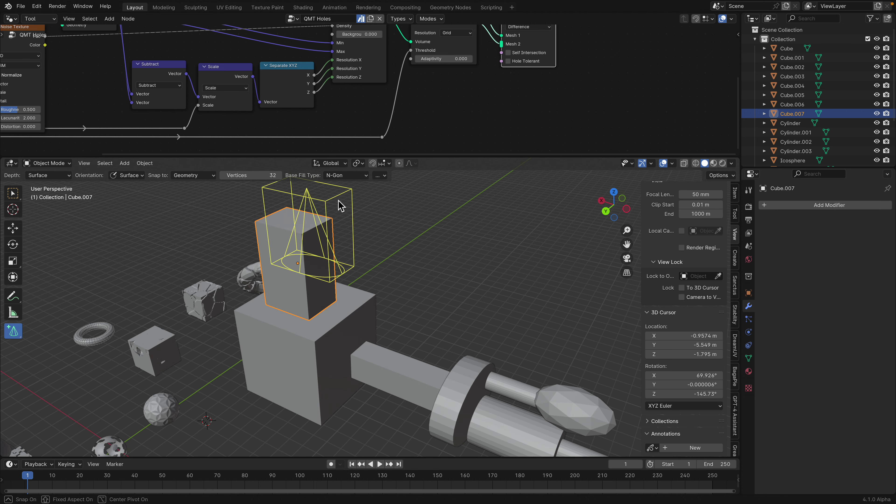
left_click(340, 204)
middle_click_drag(348, 220, 338, 247)
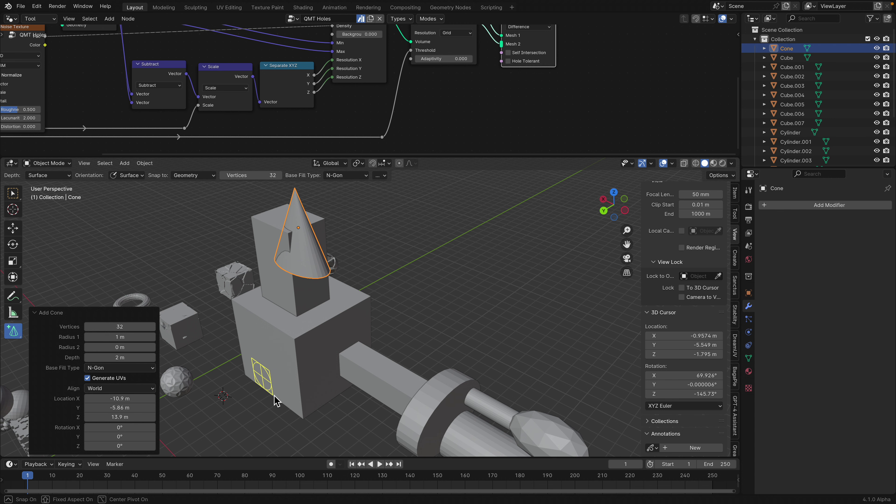
Draw two more 32-vertex cones pointing outward from one side face of the large cube, one above the other.
left_click(276, 401)
middle_click_drag(276, 401, 358, 305)
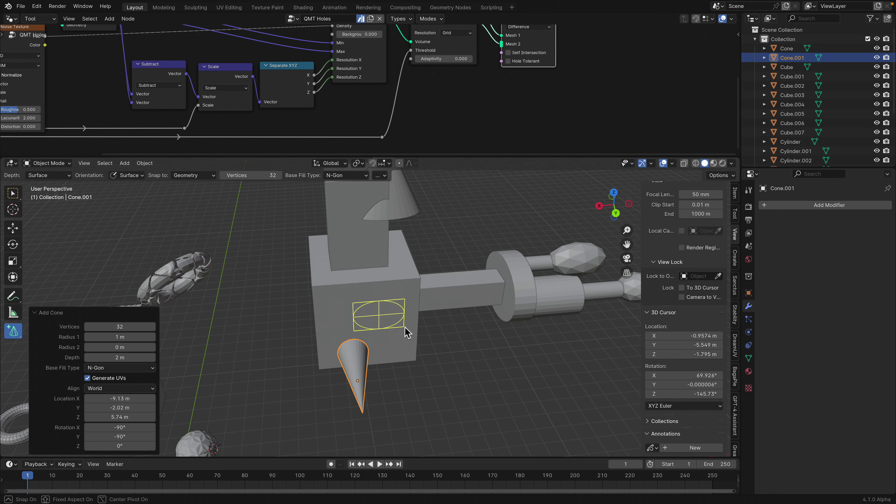
left_click_drag(404, 327, 406, 329)
left_click(485, 382)
middle_click_drag(374, 311, 423, 303)
Look over the Quick Menu's Tool and Snapping entries and switch back to the Select Box tool.
key("d")
key("d")
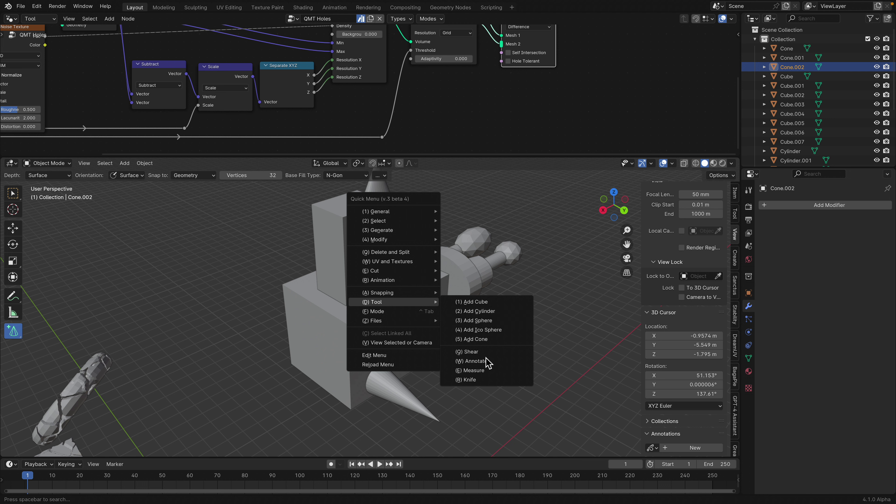
mouse_move(432, 293)
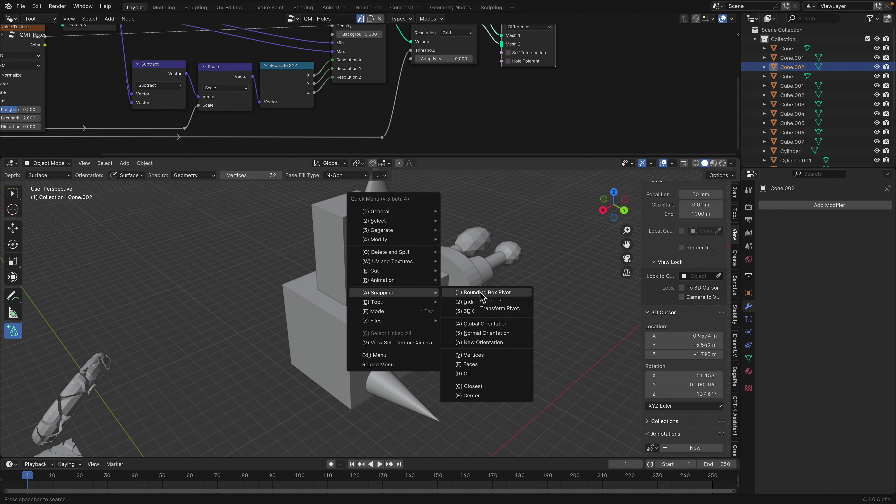
scroll(231, 274, "down", 4)
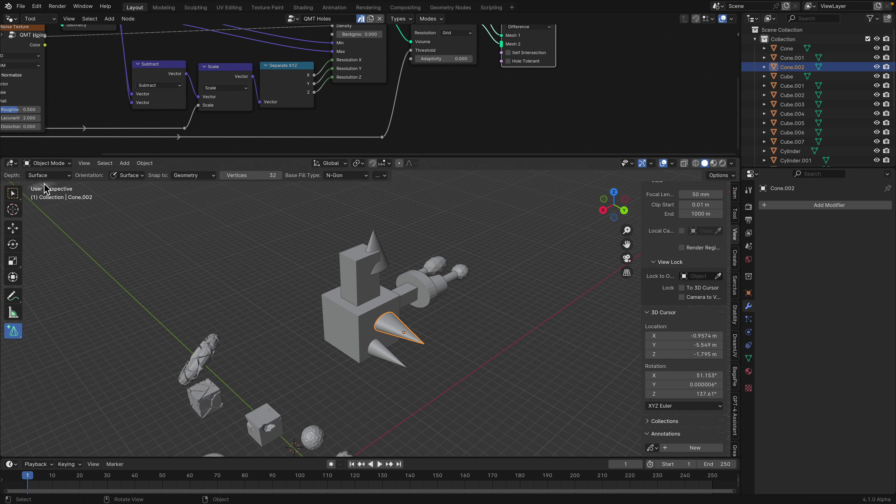
left_click(48, 176)
left_click(18, 194)
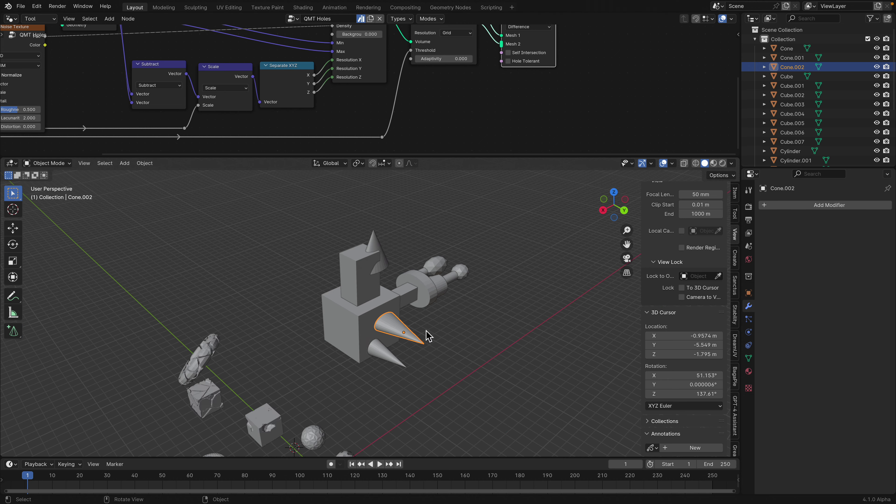
Add a 2 m cube at the 3D cursor and move it into the empty space beside the upright block.
key("shift+a")
mouse_move(474, 314)
left_click(506, 324)
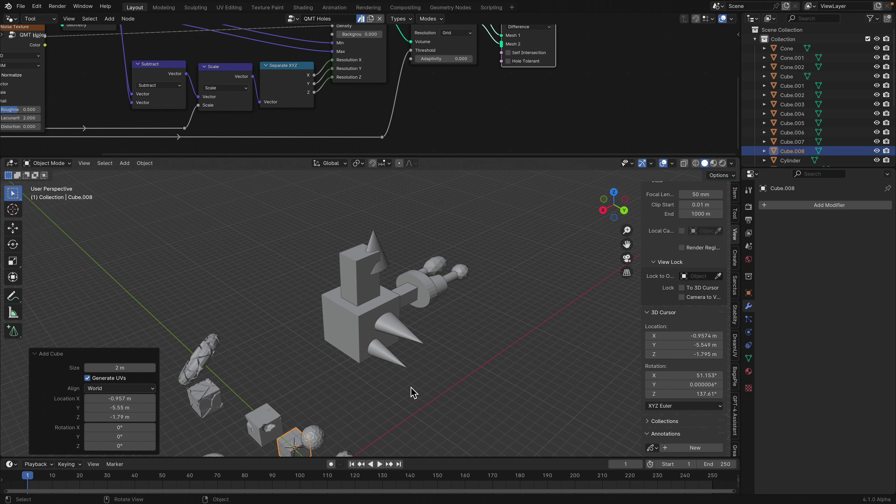
key("g")
left_click(384, 289)
key("g")
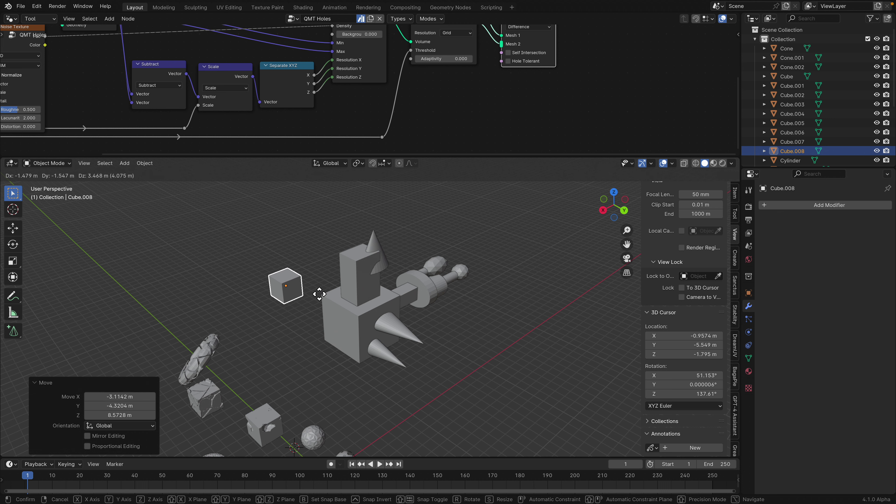
left_click(310, 292)
middle_click_drag(310, 293, 280, 294)
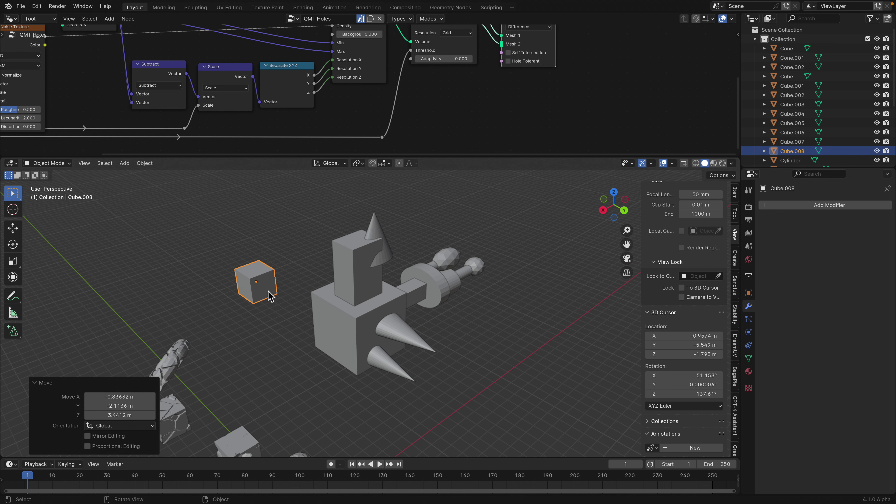
Move the loose cube a bit closer to the upright block and set the transform pivot to Bounding Box Center from the Quick Menu.
scroll(234, 279, "up", 2)
key("h")
key("ctrl+z")
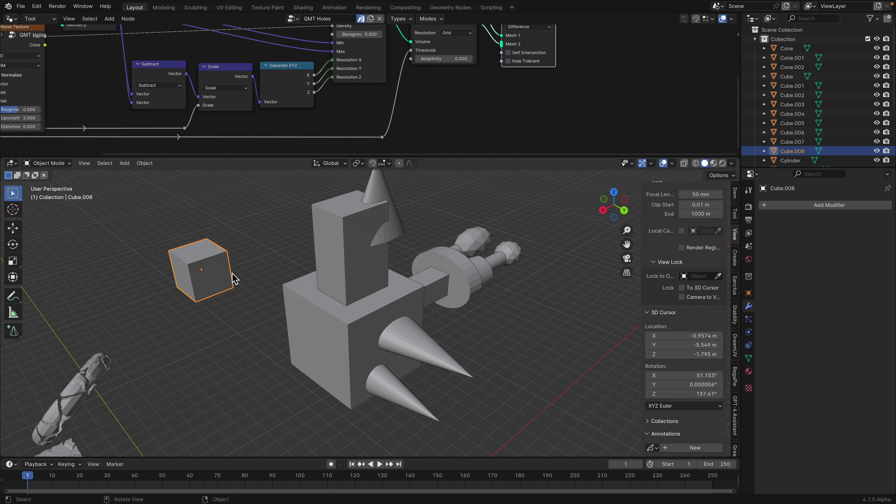
key("g")
left_click(246, 259)
key("d")
mouse_move(247, 258)
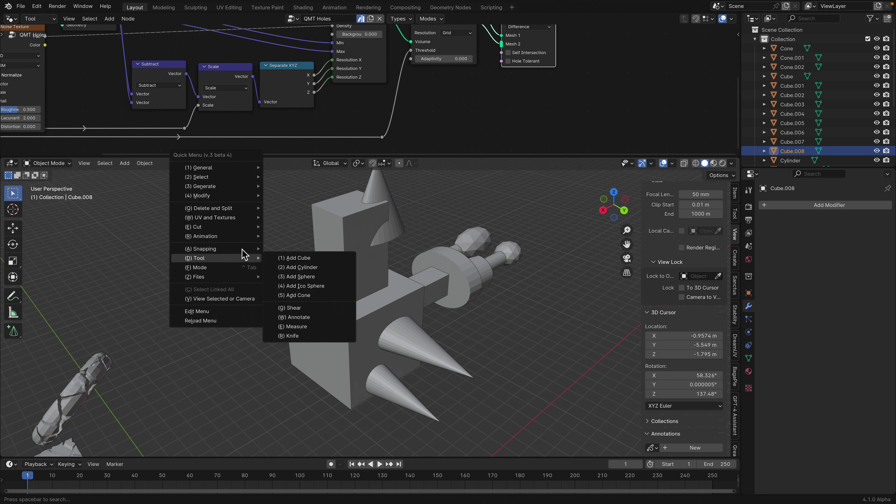
left_click(282, 250)
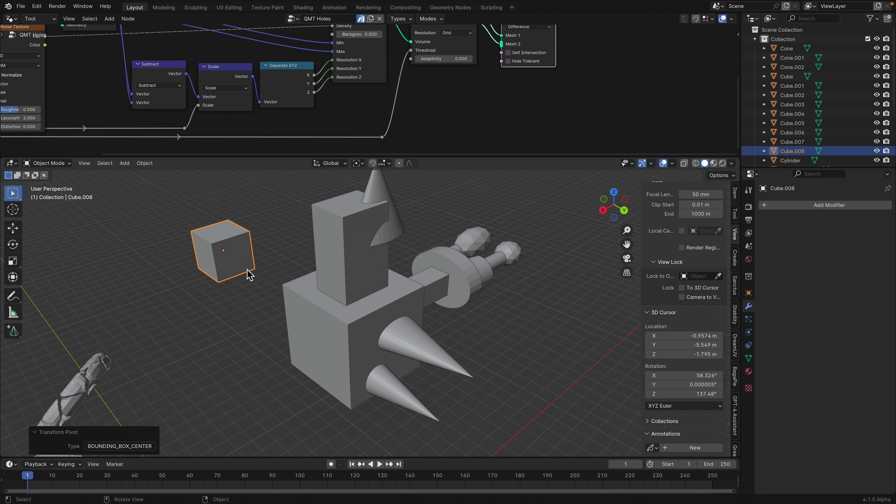
Reselect the loose cube and move it about 1.2 m nearer to the upright block.
left_click_drag(255, 271, 213, 243)
left_click_drag(279, 274, 281, 277)
key("d")
key("d")
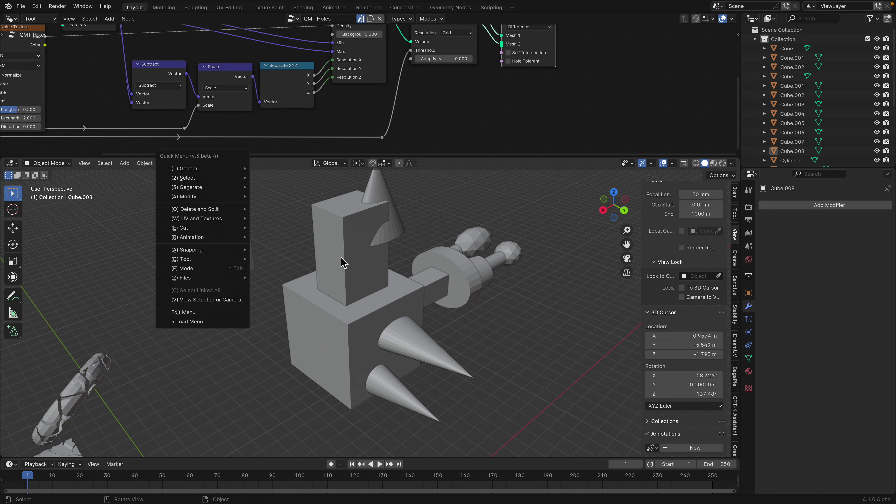
key("Escape")
left_click(243, 257)
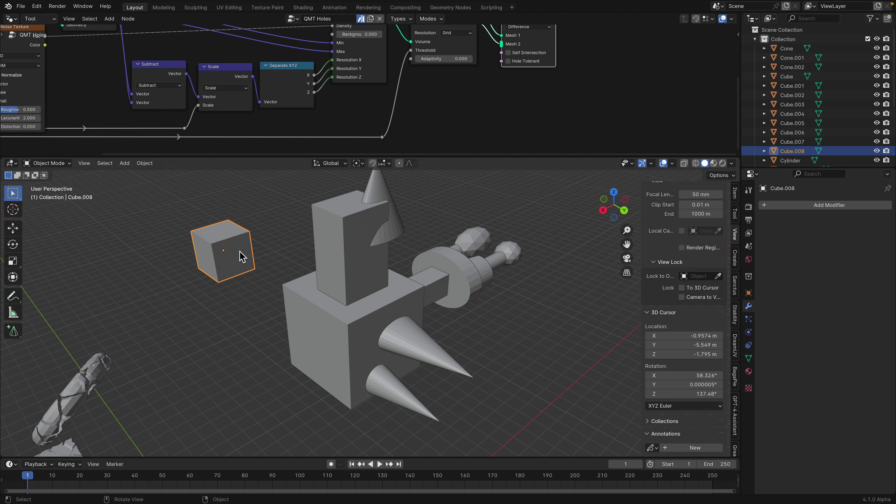
key("g")
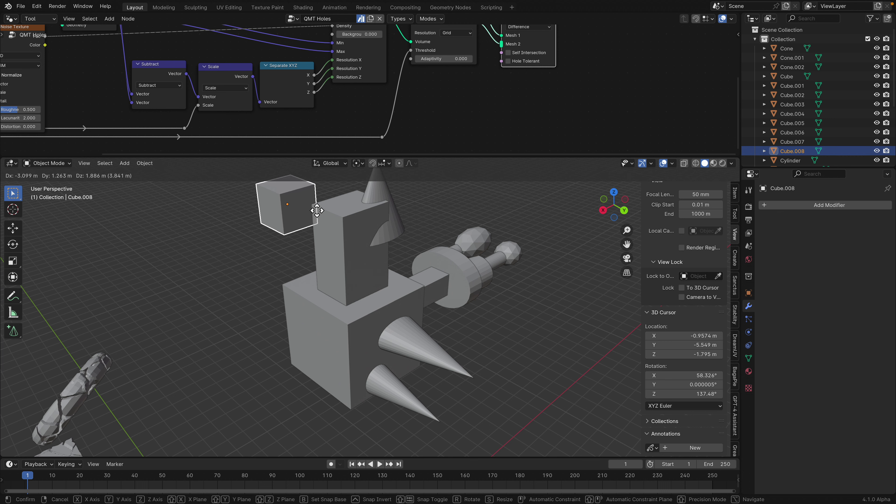
left_click(279, 260)
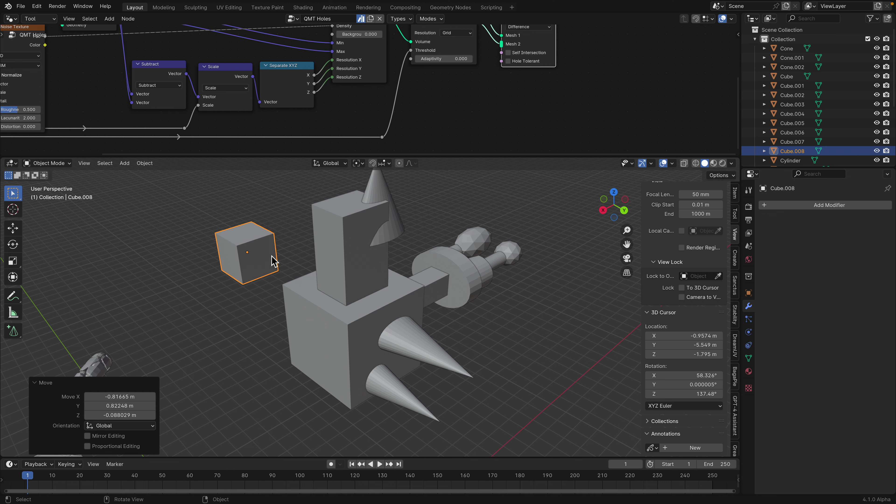
Parent the loose cube to a new empty with the Quick Menu's Animation entry, keeping Reset Transforms enabled, and locate the empty in the outliner.
key("q")
mouse_move(286, 266)
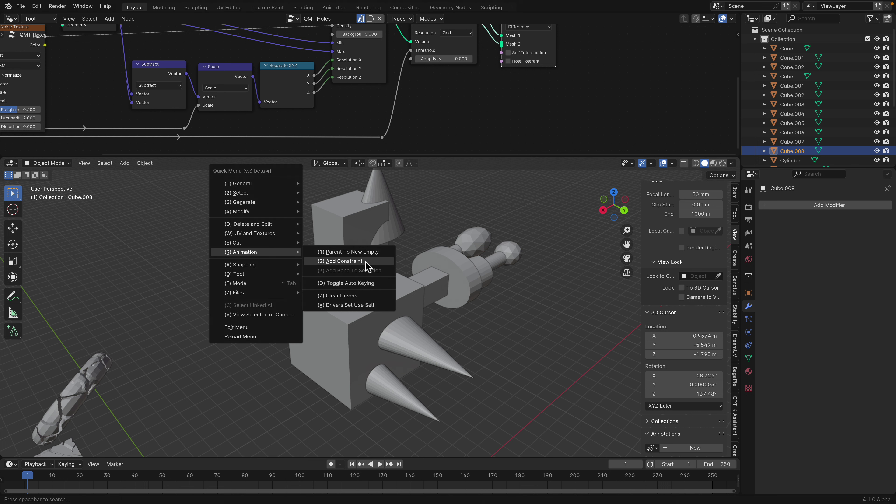
left_click(363, 253)
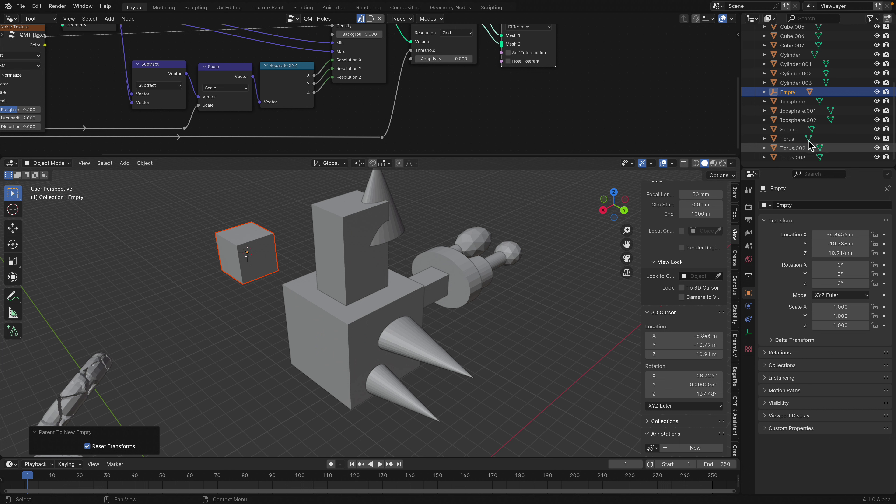
scroll(808, 141, "down", 2)
scroll(806, 138, "down", 5)
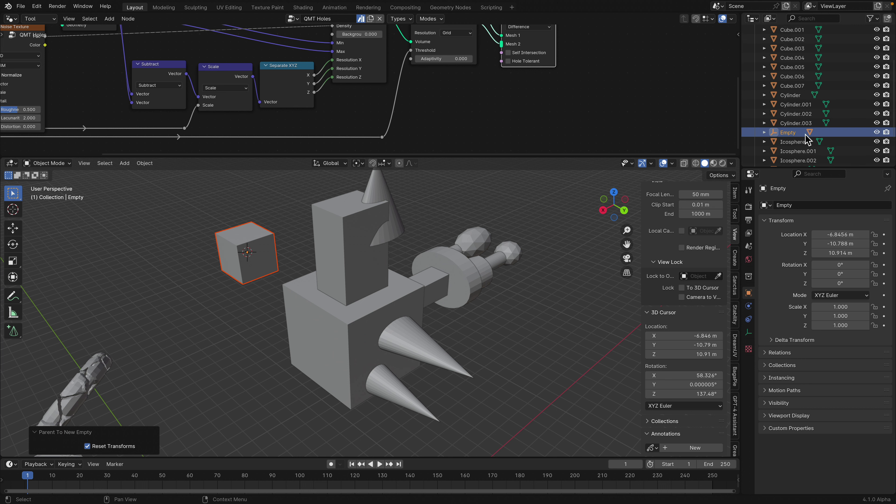
Select only the empty, trackball-rotate it about 8°, and move it away from the upright block along with its child cube.
left_click(793, 110)
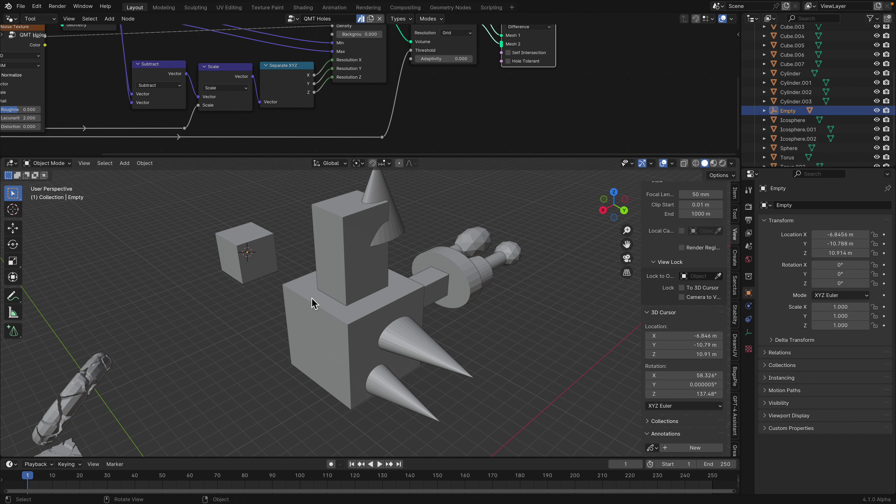
key("r")
key("r")
left_click(323, 297)
key("g")
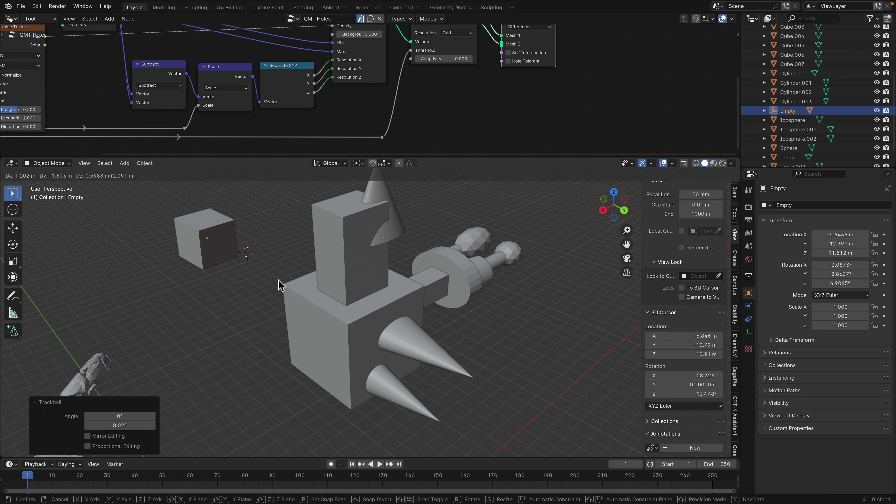
left_click(281, 285)
Select the upright block, the large cube and the two cones on its side face together.
scroll(348, 282, "down", 3)
left_click(350, 286)
left_click(356, 317, "shift")
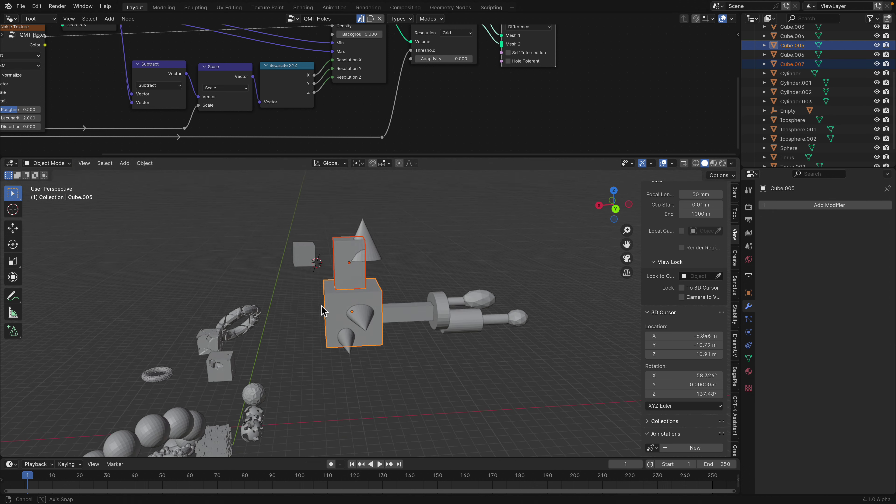
left_click(376, 321, "shift")
left_click(370, 343, "shift")
middle_click_drag(372, 342, 382, 298)
scroll(382, 298, "up", 2)
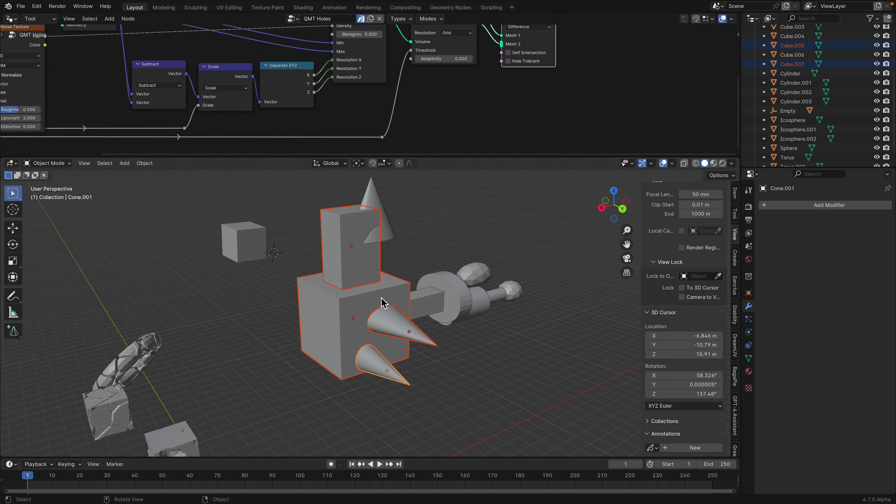
Try parenting the four separate selected objects to one new empty with Reset Transforms enabled, and undo the operation.
key("d")
left_click(491, 289)
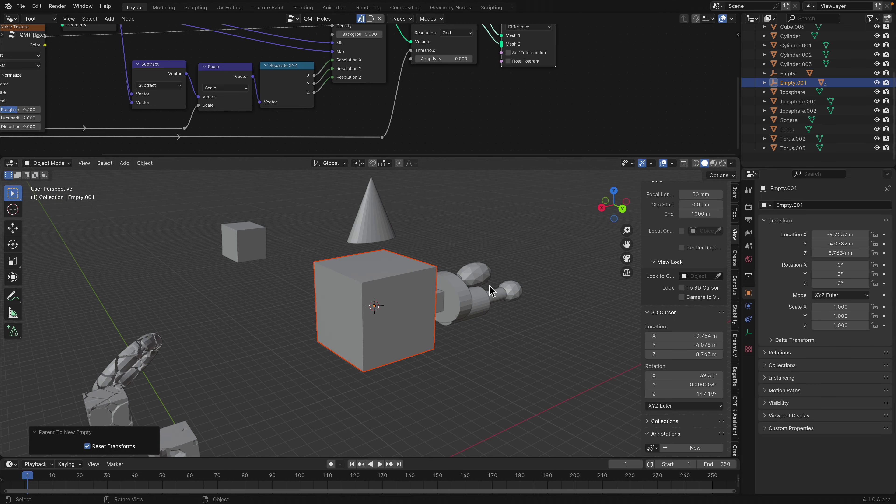
scroll(393, 328, "down", 2)
middle_click_drag(411, 328, 434, 320)
scroll(408, 295, "up", 1)
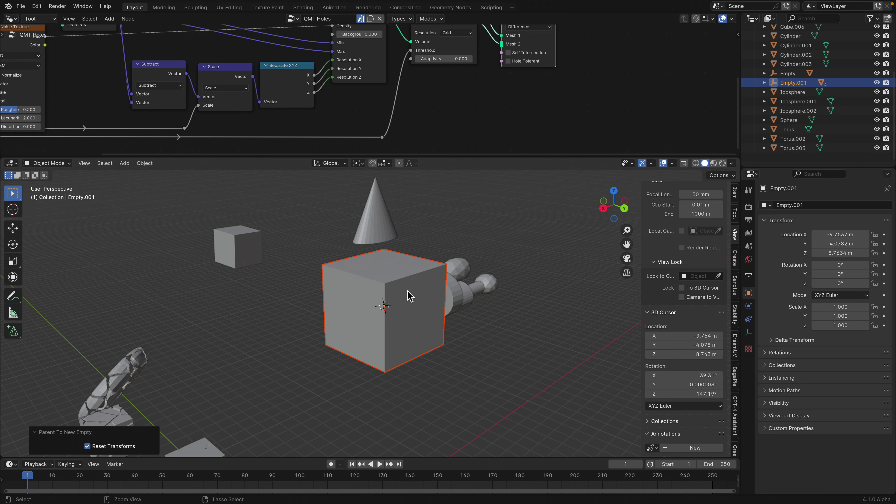
key("ctrl+z")
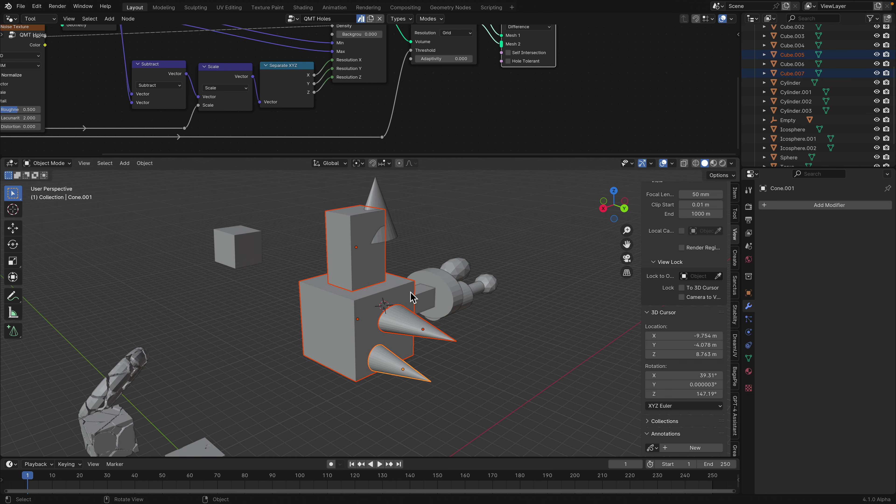
Join the four selected objects into one mesh and parent it to a new empty with the Quick Menu's Animation entry.
key("ctrl+j")
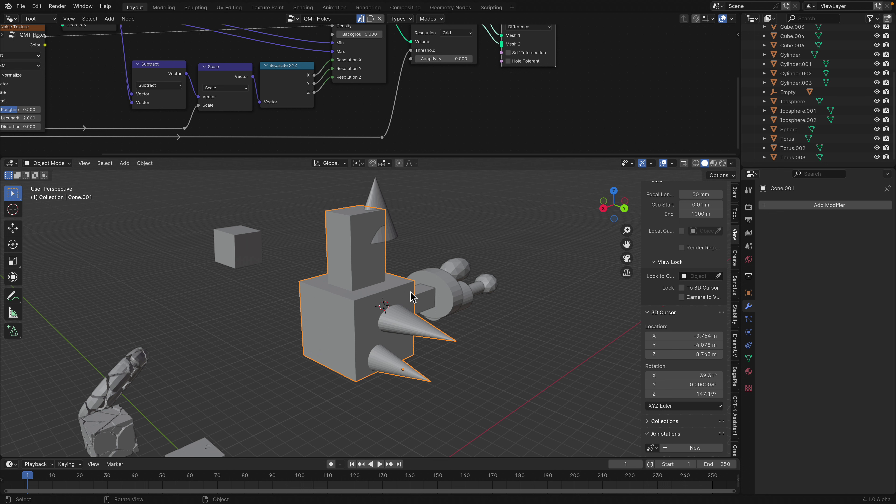
key("q")
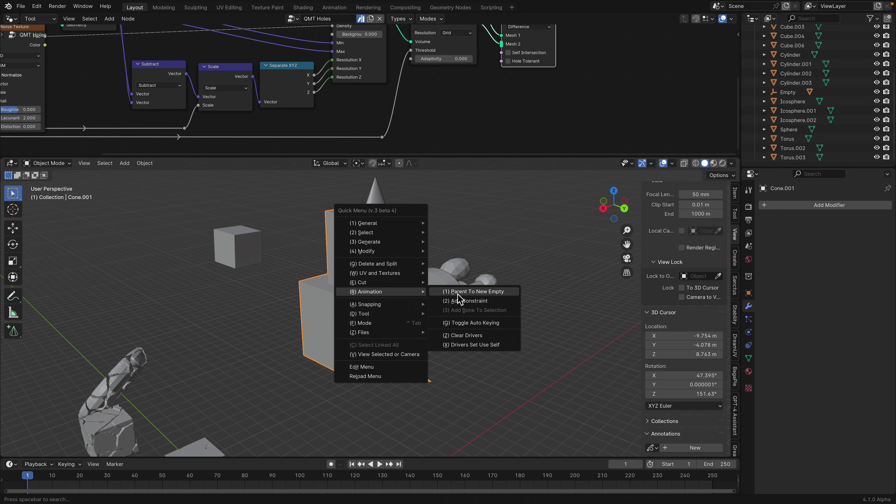
left_click(462, 292)
middle_click_drag(457, 296, 406, 340)
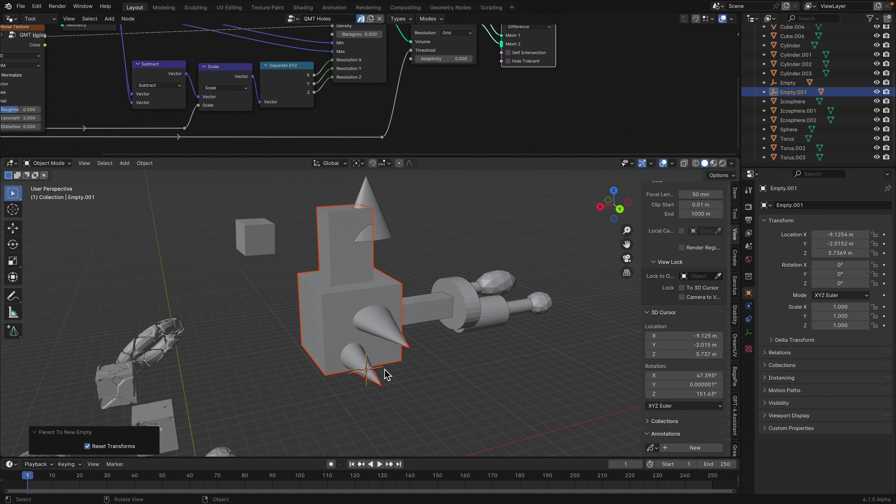
Look through the Quick Menu's categories and try Origin To Bottom on the selected empty.
middle_click_drag(380, 371, 430, 371)
key("q")
mouse_move(442, 374)
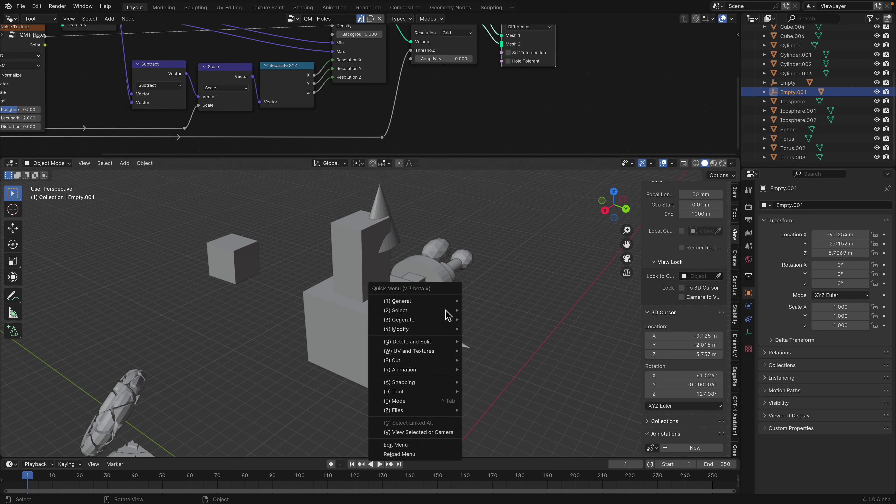
mouse_move(446, 307)
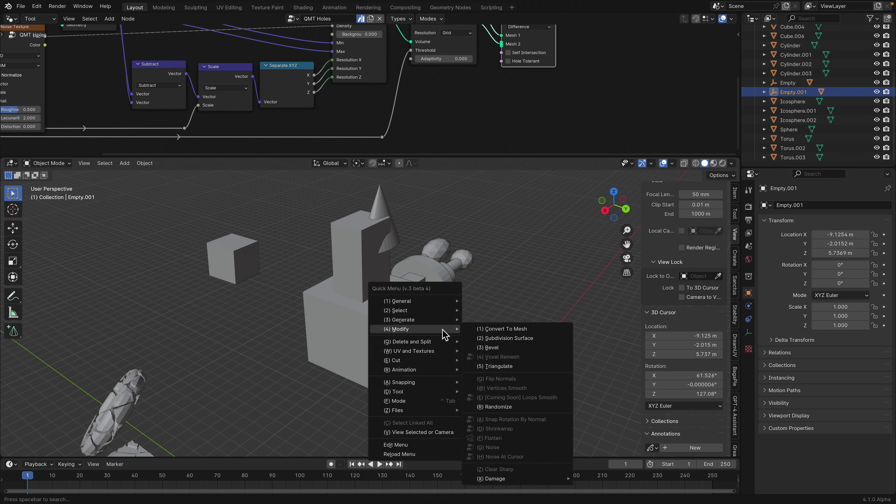
mouse_move(444, 348)
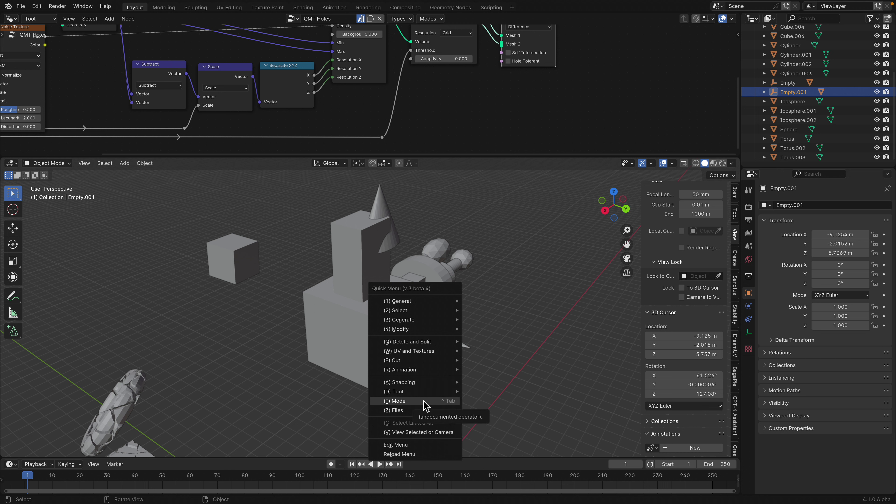
mouse_move(424, 411)
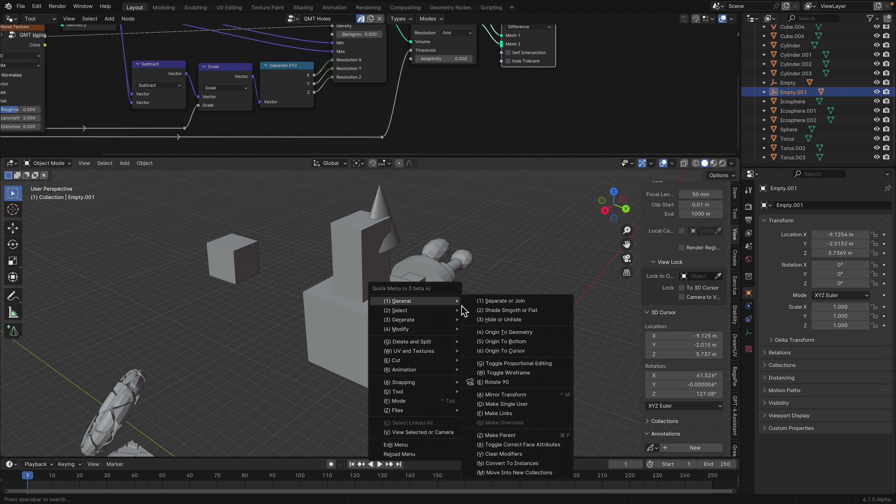
left_click(529, 341)
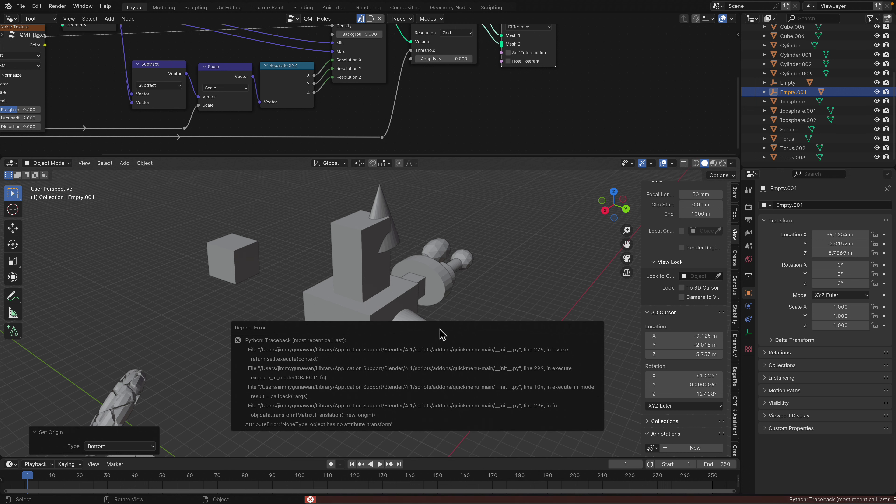
Delete the joined block-and-cones mesh.
mouse_move(431, 318)
middle_mouse_down()
mouse_move(441, 265)
mouse_move(439, 311)
middle_mouse_up()
left_click(393, 314)
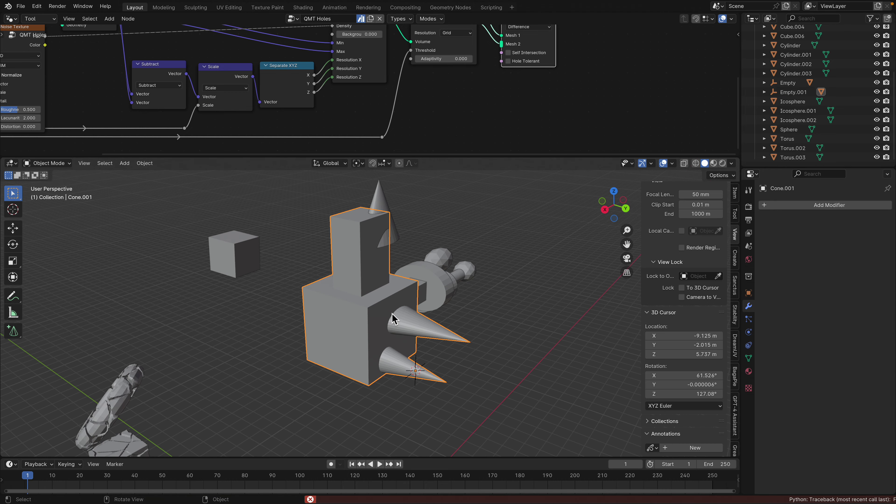
key("x")
left_click(392, 314)
left_click(239, 265)
Select all the arm's separate parts with the small end icosphere active, and join them into one mesh.
middle_click_drag(424, 275, 294, 304, "shift")
left_click_drag(359, 286, 596, 368)
middle_click_drag(495, 353, 483, 334)
key("ctrl+j")
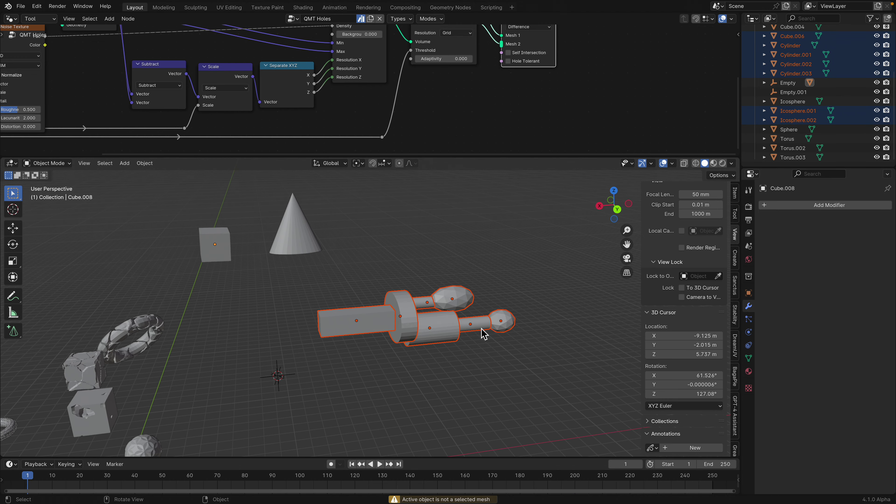
left_click(369, 317, "shift")
left_click(510, 333, "shift")
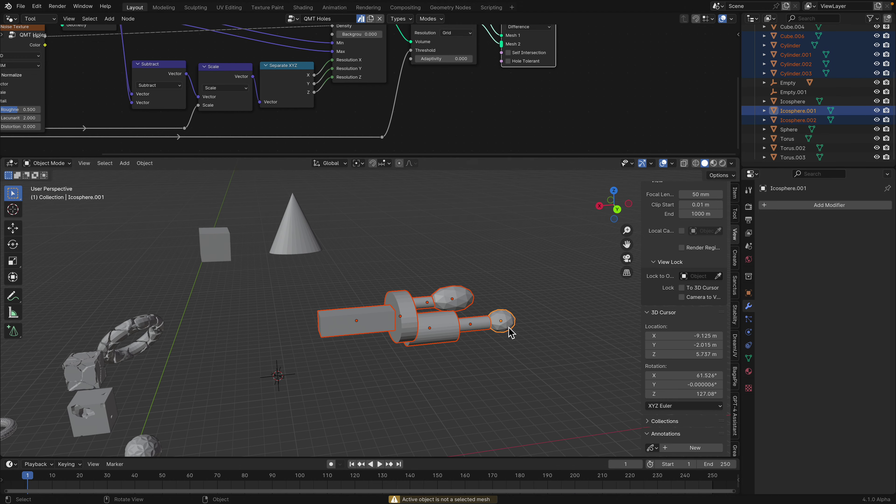
key("ctrl+j")
Test a trackball rotation of the joined arm about its origin in the small icosphere, without keeping it.
middle_click_drag(510, 331, 460, 310)
key("r")
key("r")
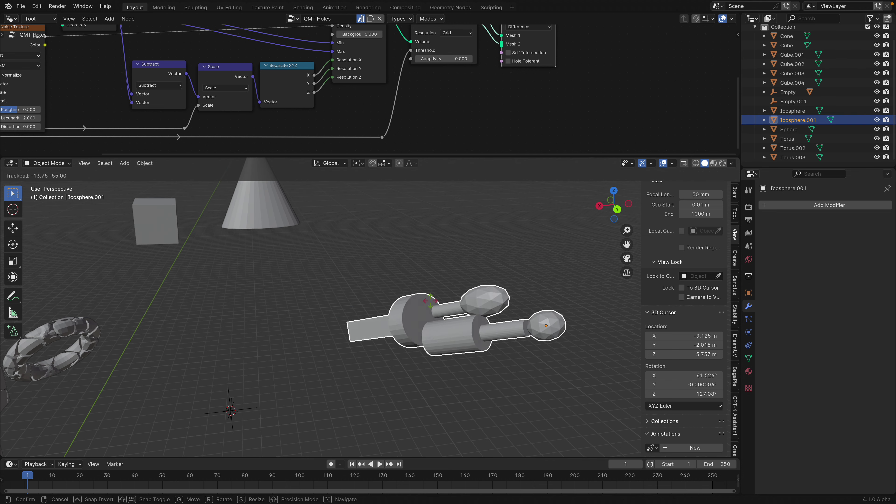
left_click(466, 304)
scroll(506, 301, "up", 3)
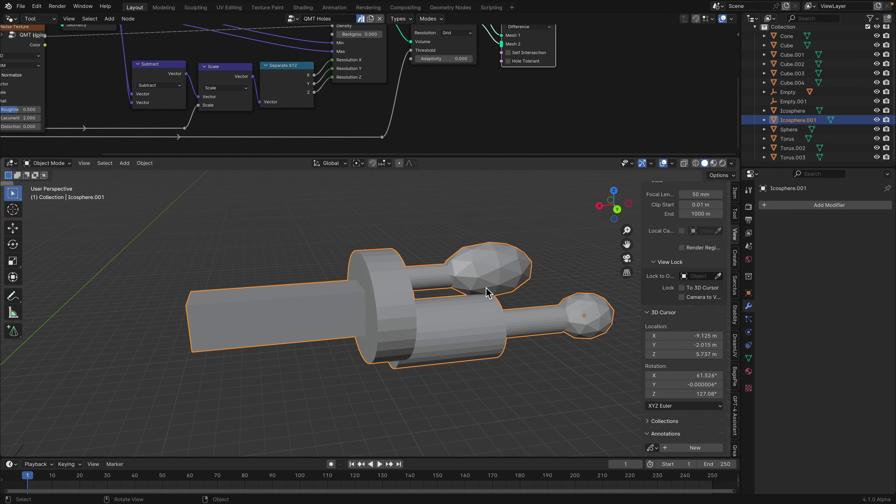
Place the 3D cursor on the end face of the arm's rectangular bar and set the origin there with Origin To Cursor.
scroll(486, 288, "down", 2)
middle_click_drag(390, 313, 265, 342)
right_click(319, 296, "shift")
scroll(336, 288, "up", 2)
right_click(225, 345, "shift")
middle_click_drag(308, 306, 306, 299)
key("d")
mouse_move(306, 299)
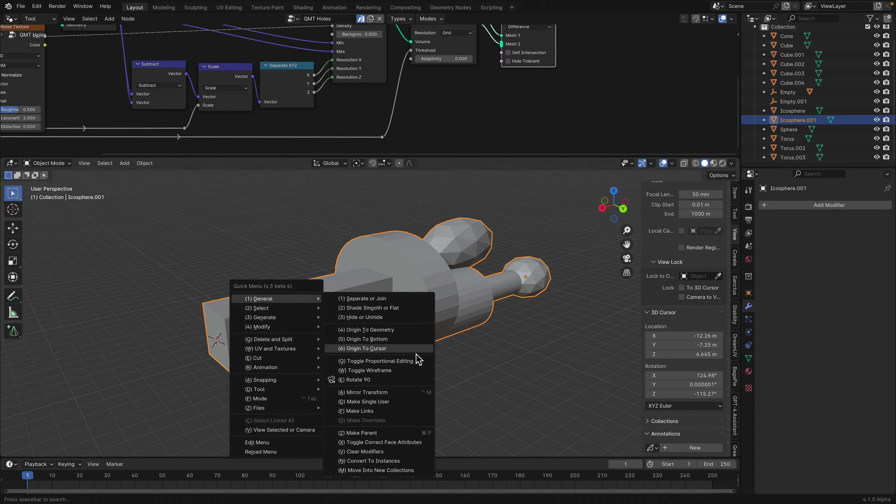
left_click(405, 352)
Test a trackball rotation of the arm about its origin on the bar's end face, without keeping it.
middle_click_drag(405, 353, 337, 359)
middle_click_drag(337, 360, 374, 336, "shift")
key("r")
key("r")
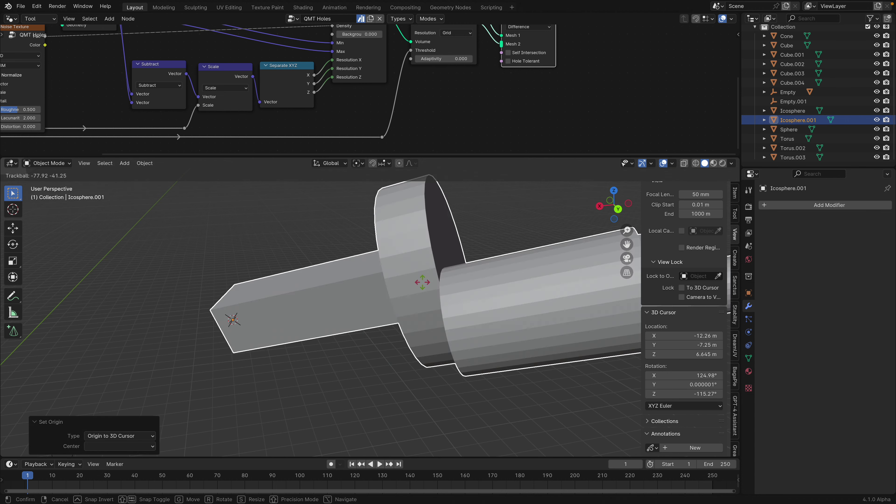
right_click(406, 308)
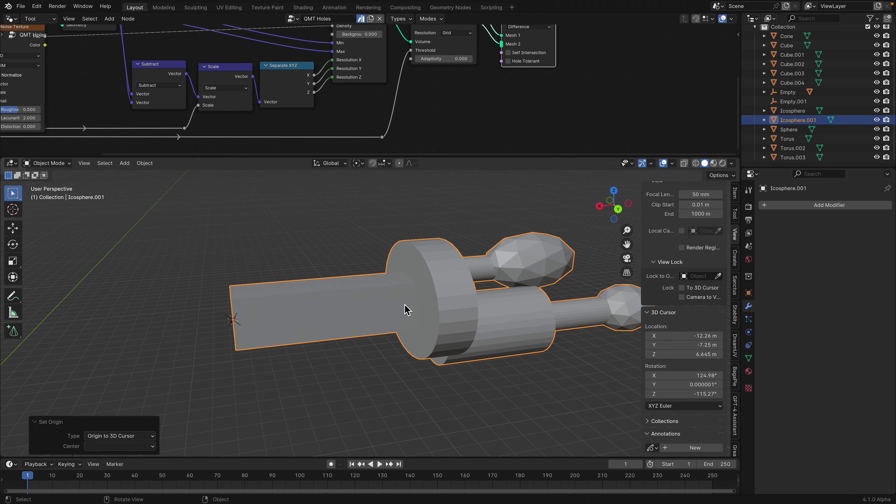
scroll(388, 303, "down", 3)
middle_click_drag(356, 293, 370, 314)
scroll(371, 314, "up", 2)
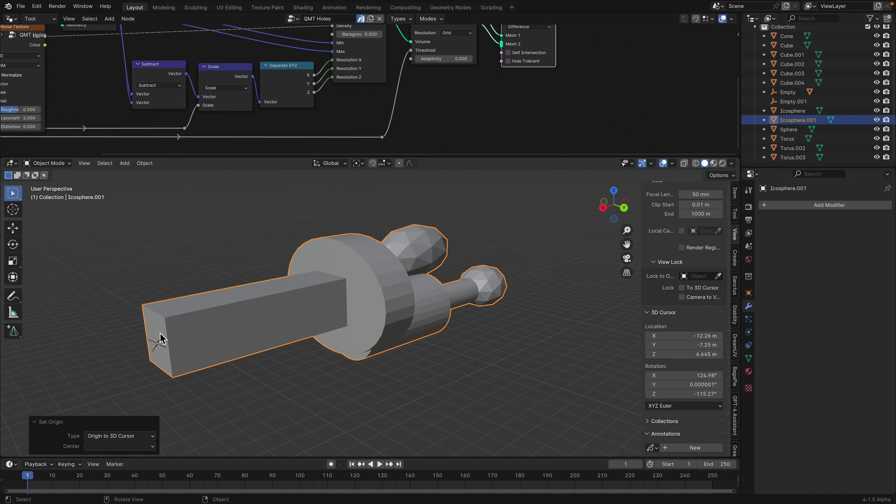
Place the 3D cursor slightly lower on the bar's end face and apply Origin to 3D Cursor by searching for "set orig".
right_click_drag(157, 332, 157, 344, "shift")
middle_click_drag(196, 332, 265, 342)
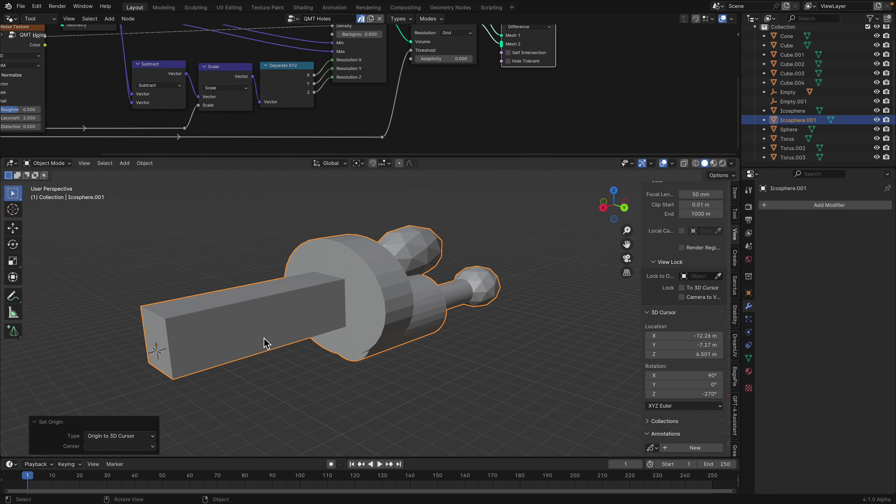
key("F3")
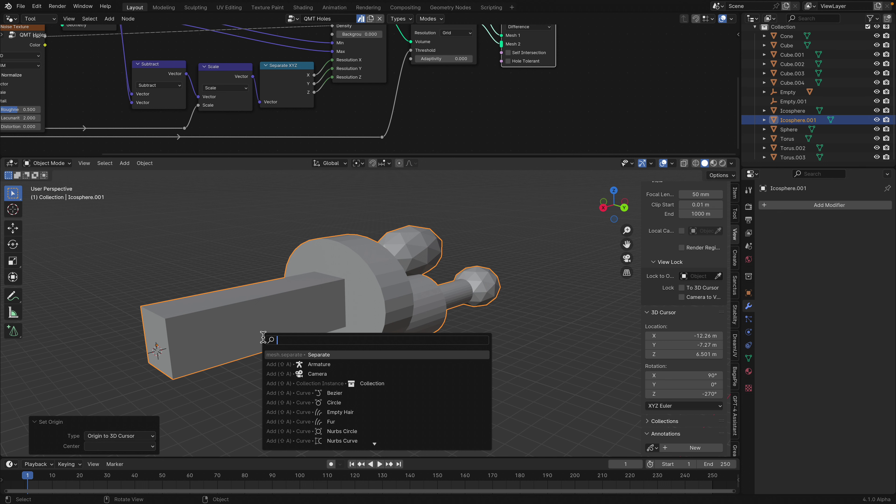
type("origina to")
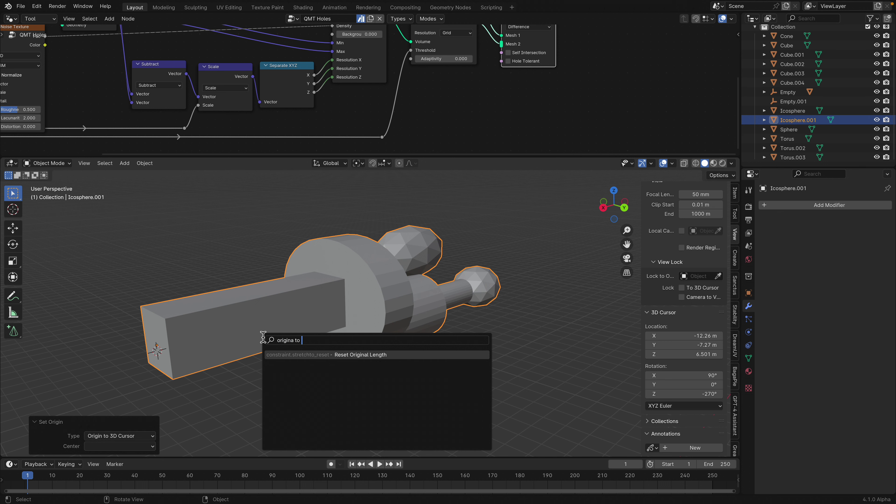
key("BackSpace")
key("BackSpace")
key("BackSpace")
key("BackSpace")
key("BackSpace")
key("BackSpace")
key("BackSpace")
key("BackSpace")
key("BackSpace")
key("BackSpace")
type("cursort")
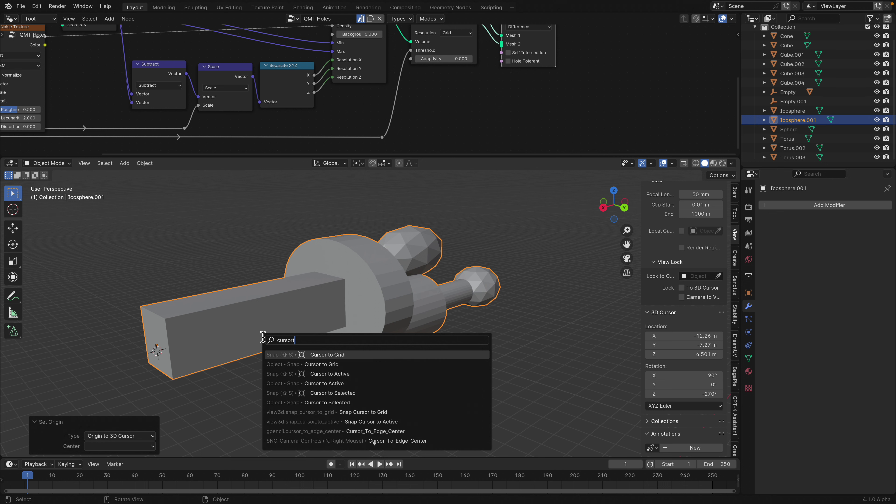
key("BackSpace")
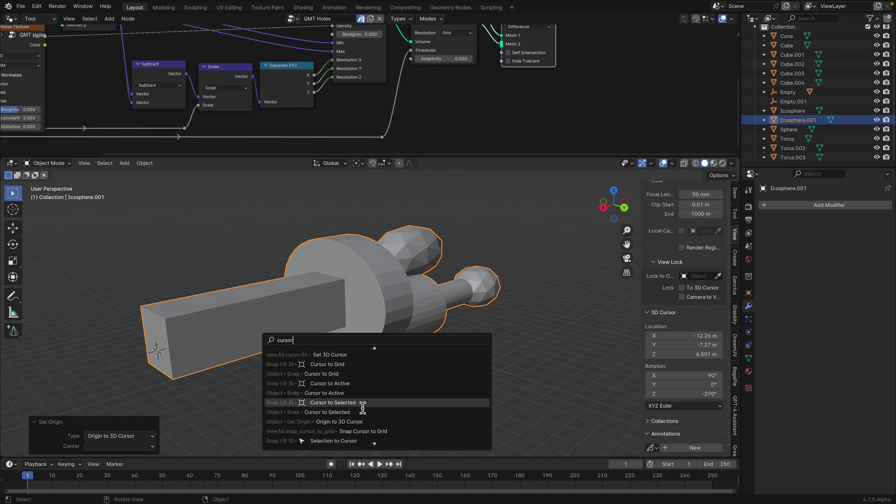
key("BackSpace")
key("BackSpace")
key("BackSpace")
key("BackSpace")
key("BackSpace")
key("BackSpace")
type("set orig")
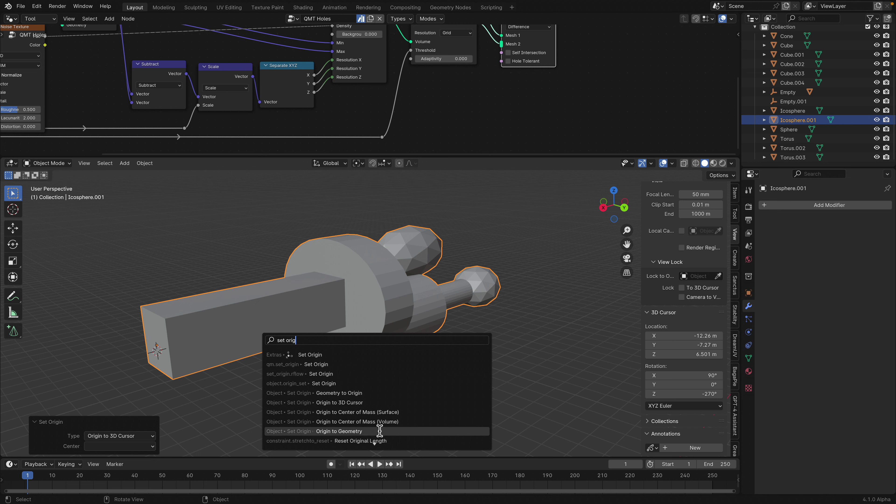
scroll(380, 432, "down", 2)
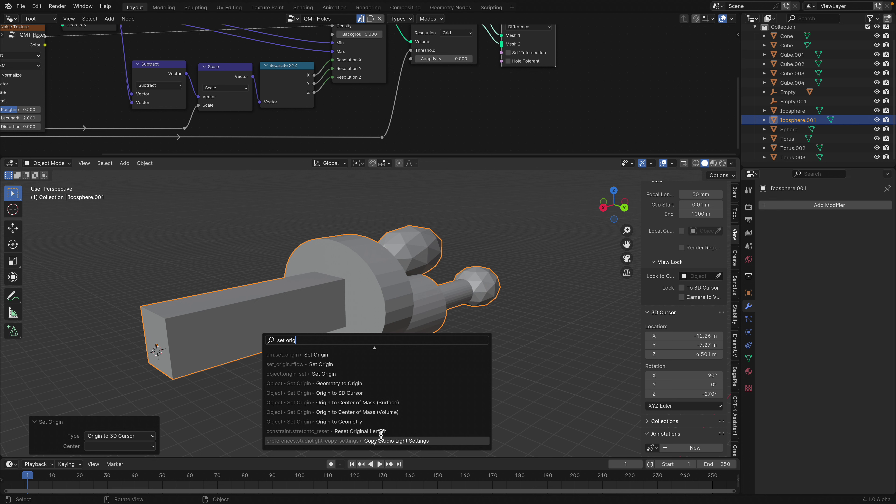
left_click(356, 393)
Try a trackball rotation of the arm about the lowered bar-end origin and cancel it.
scroll(333, 394, "down", 3)
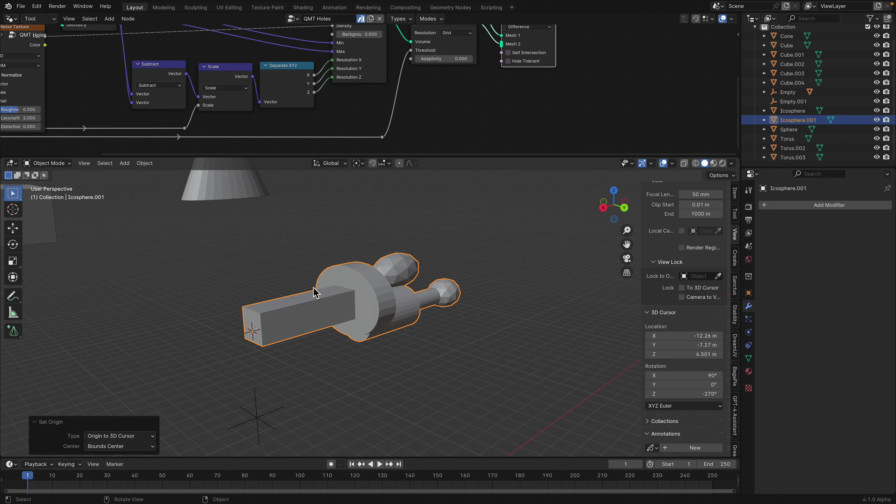
key("r")
key("r")
right_click(353, 315)
Place the 3D cursor on the small icosphere's outer tip and move the arm's origin there with the Quick Menu.
middle_click_drag(370, 318, 457, 330)
right_click(457, 328, "shift")
key("d")
mouse_move(457, 328)
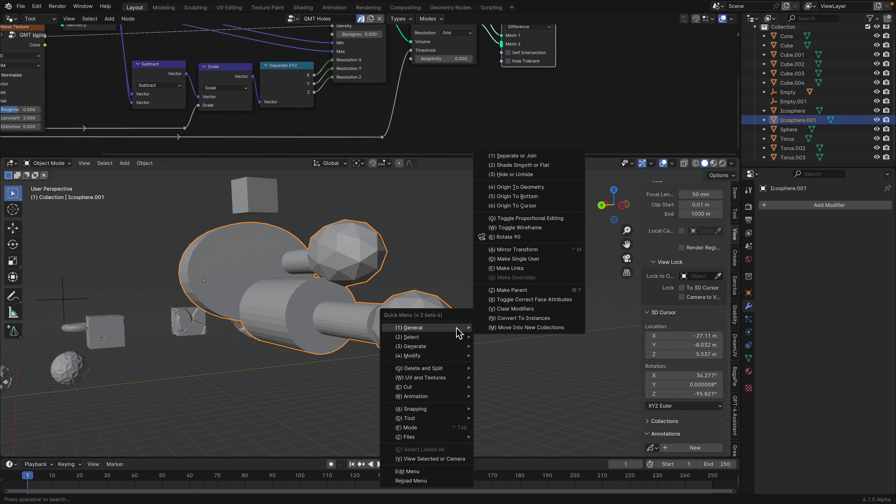
left_click(518, 206)
Trackball-rotate the arm by about 12.6° and 3.44° around the small icosphere's tip.
scroll(468, 328, "down", 2)
middle_click_drag(468, 328, 475, 333)
key("r")
key("r")
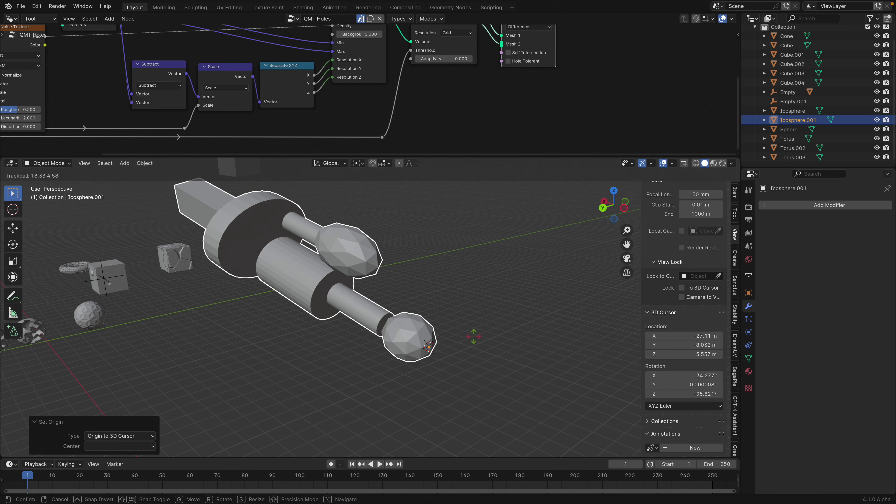
left_click(480, 331)
key("r")
key("Escape")
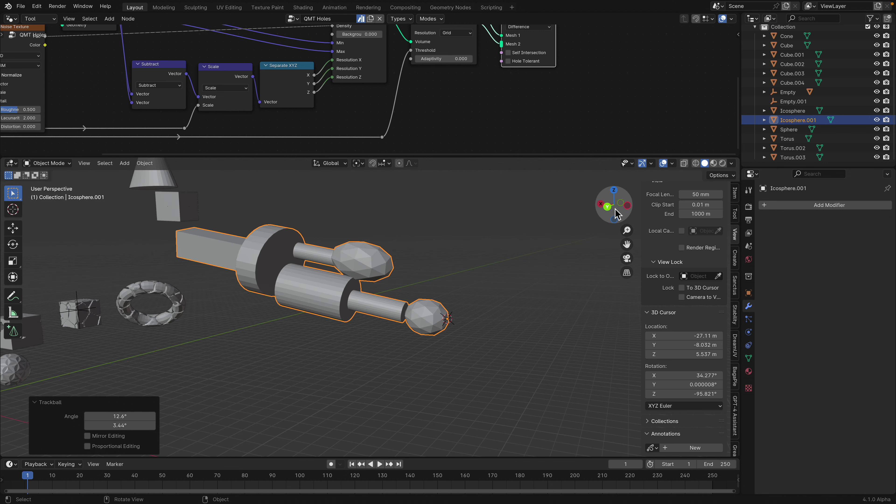
In back view, enable auto keying and record the arm rotating about 155° around the icosphere tip during playback.
left_click(608, 207)
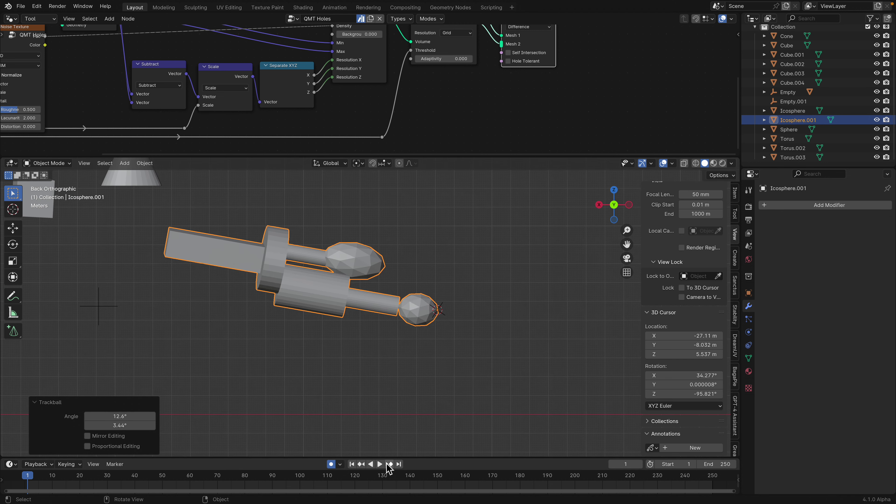
key("space")
key("r")
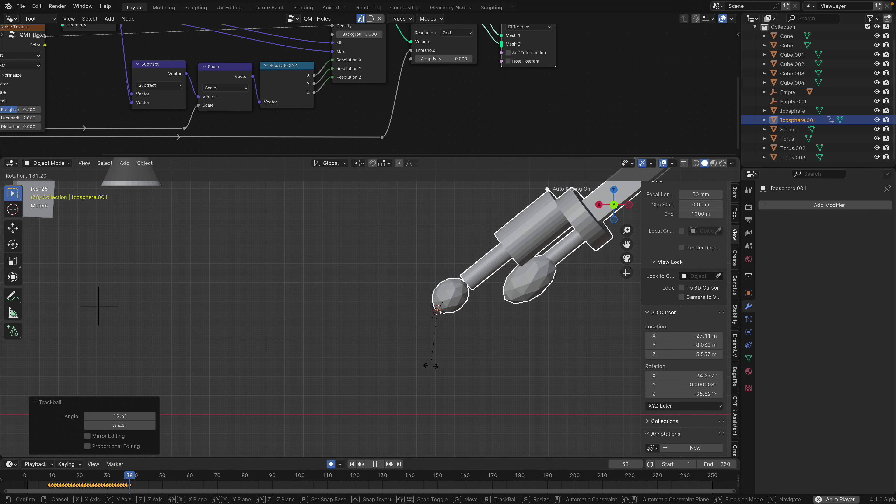
left_click(430, 367)
key("space")
Replay the recorded arm rotation from the start of the timeline.
mouse_move(14, 476)
left_mouse_down()
mouse_move(139, 477)
mouse_move(18, 465)
left_mouse_up()
key("space")
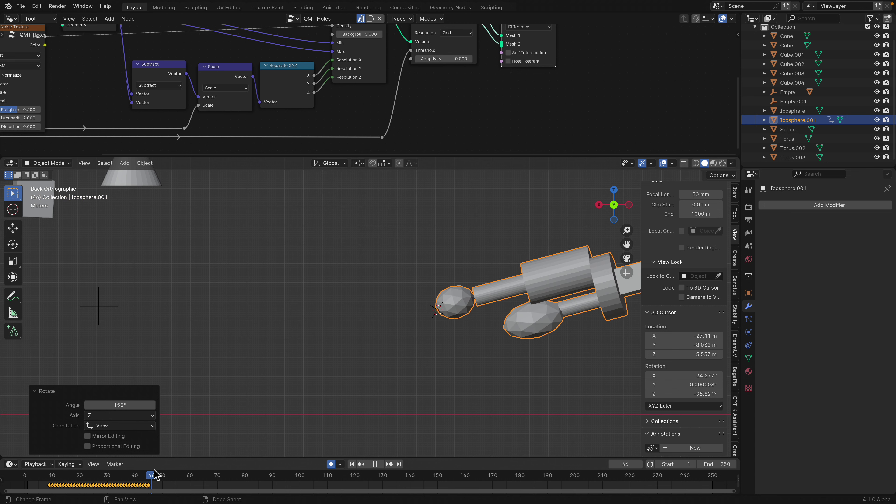
key("space")
Place the 3D cursor on the animated arm's bar end and set the origin to it with Origin To Cursor.
middle_click_drag(236, 310, 406, 286)
right_click(370, 328, "shift")
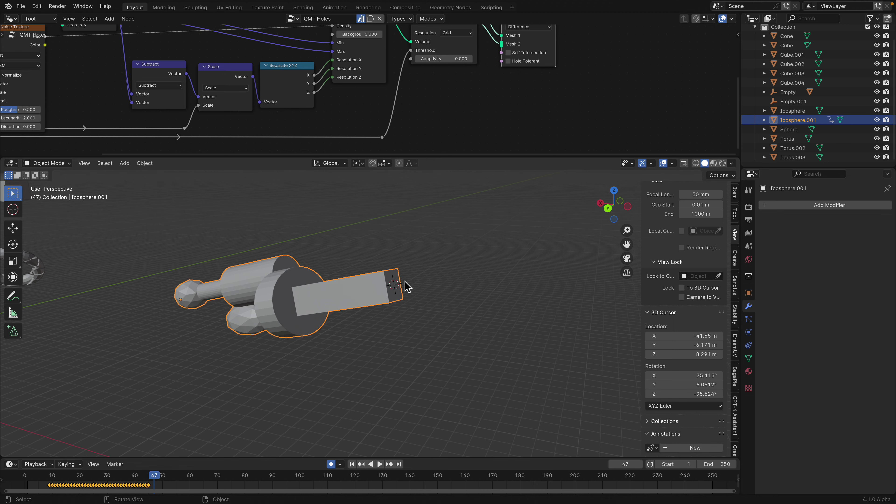
key("d")
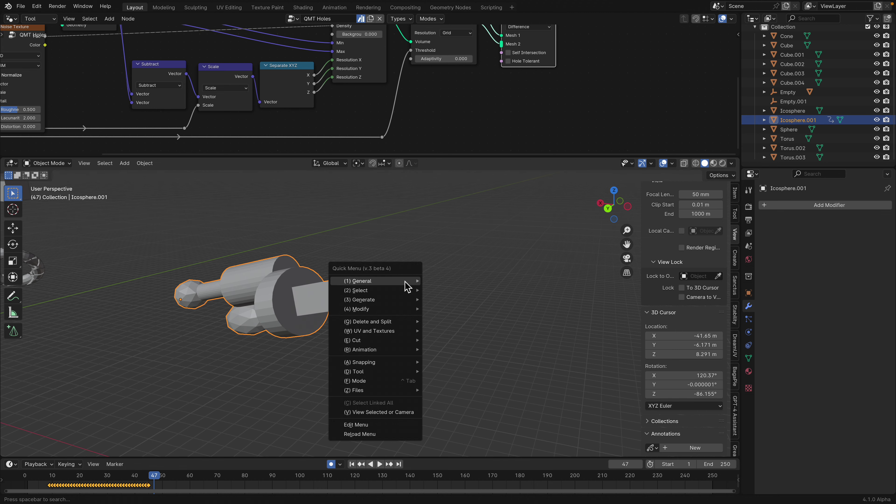
mouse_move(406, 282)
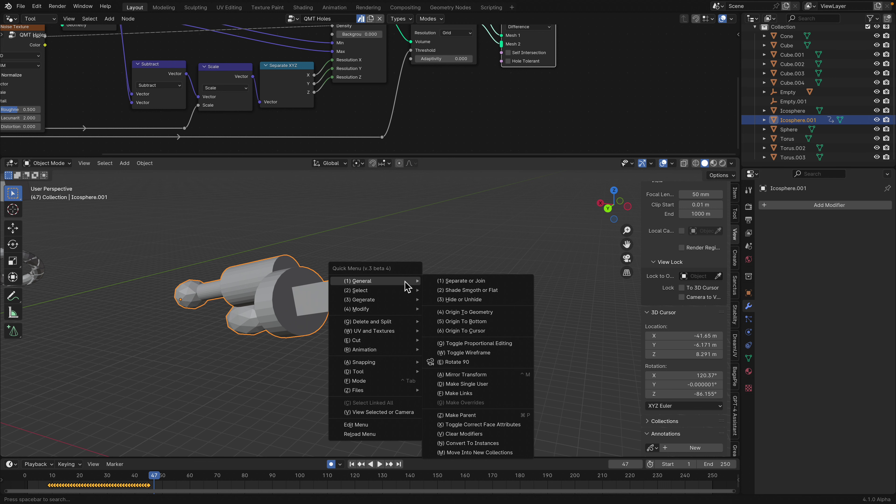
left_click(438, 330)
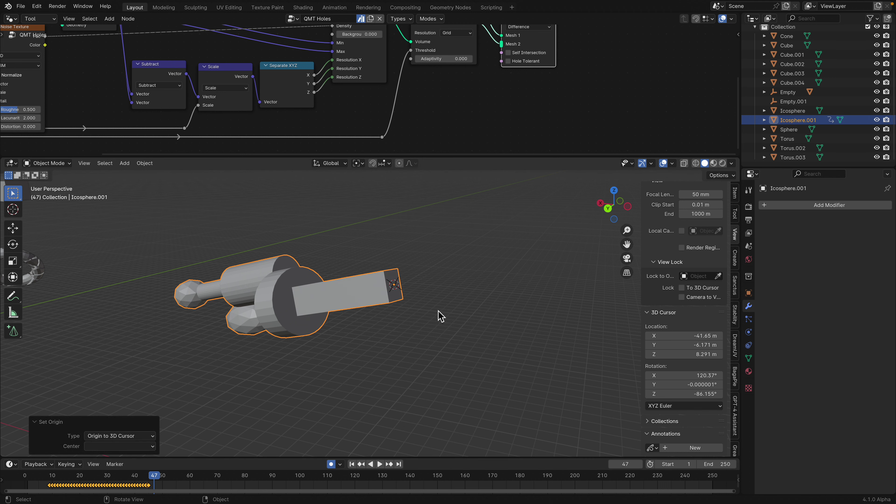
Record a trackball rotation of the arm during playback with auto keying, and replay it from near the start.
scroll(449, 308, "down", 2)
middle_click_drag(436, 313, 398, 324, "shift")
key("space")
key("r")
key("r")
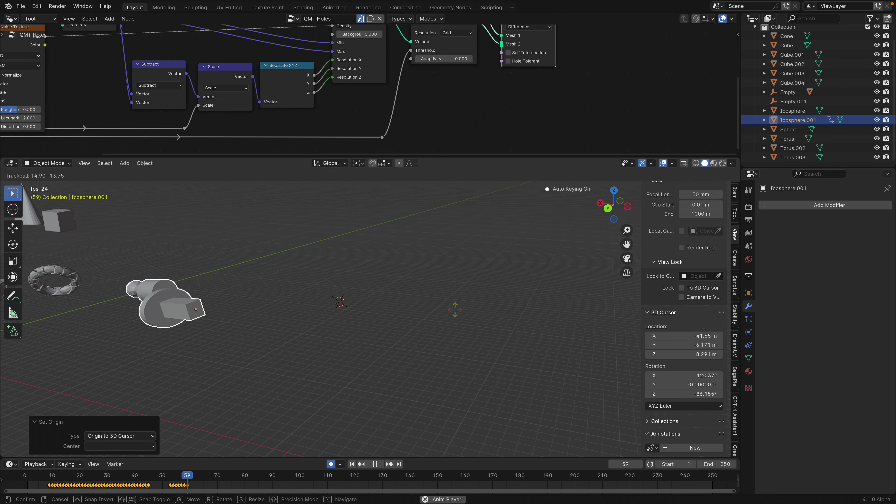
left_click(389, 297)
left_click(37, 484)
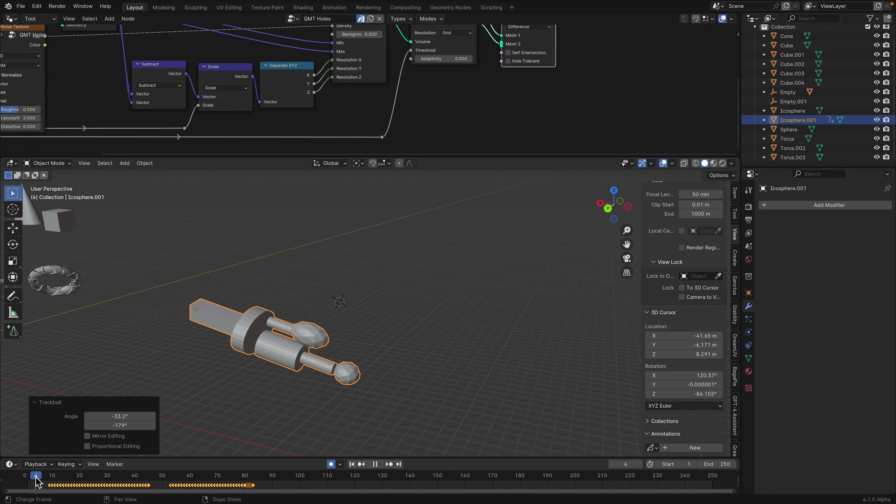
left_click_drag(35, 478, 60, 456)
key("space")
Undo the trackball animation recording.
key("ctrl+z")
key("ctrl+z")
key("ctrl+z")
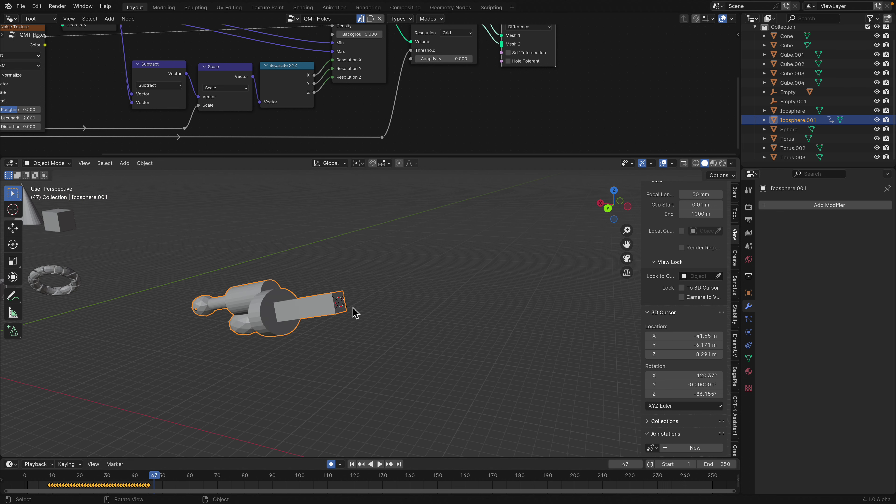
Parent the arm to a new empty with Parent To New Empty, and try rotating the empty to test the parenting.
scroll(350, 311, "up", 2)
scroll(347, 310, "up", 2)
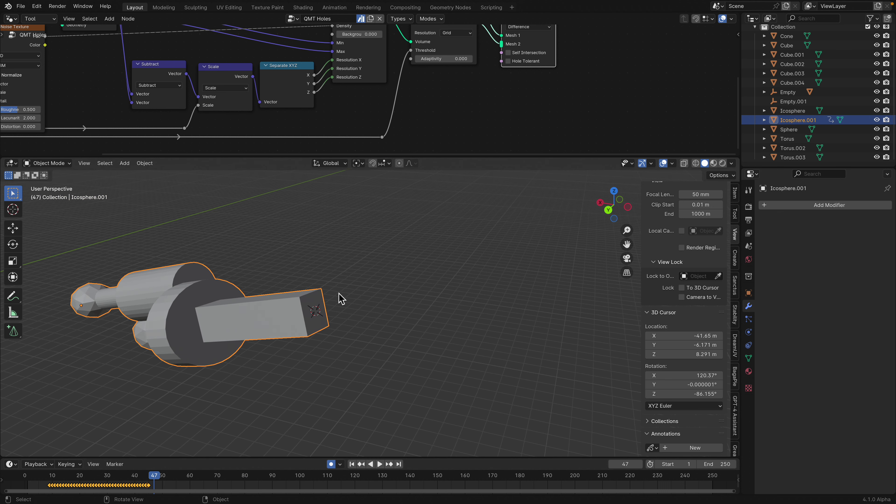
middle_click_drag(347, 294, 386, 282, "shift")
scroll(385, 281, "up", 1)
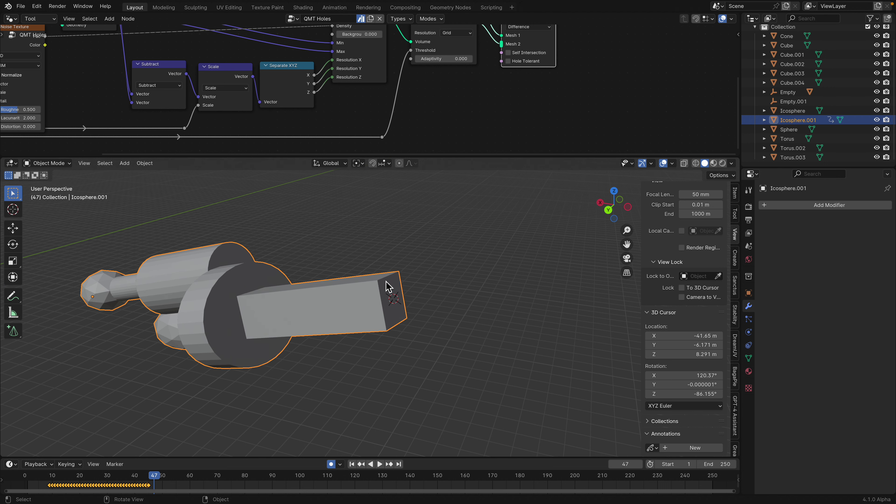
key("d")
mouse_move(410, 348)
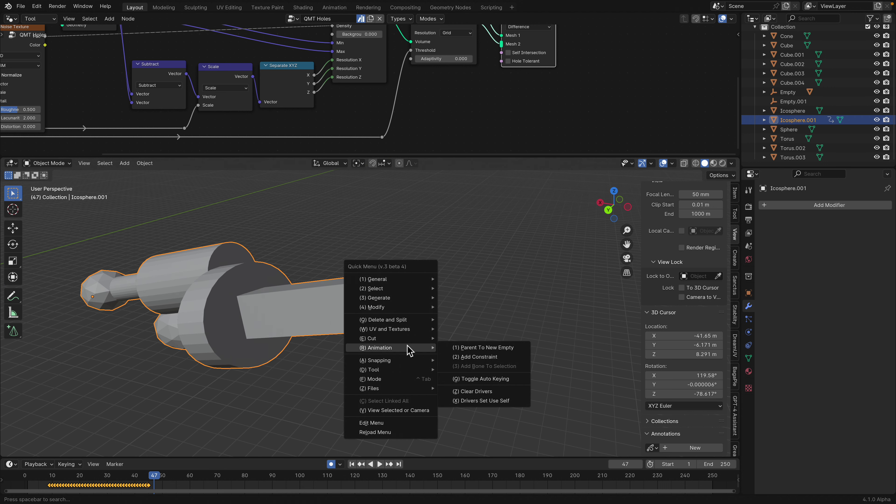
left_click(499, 351)
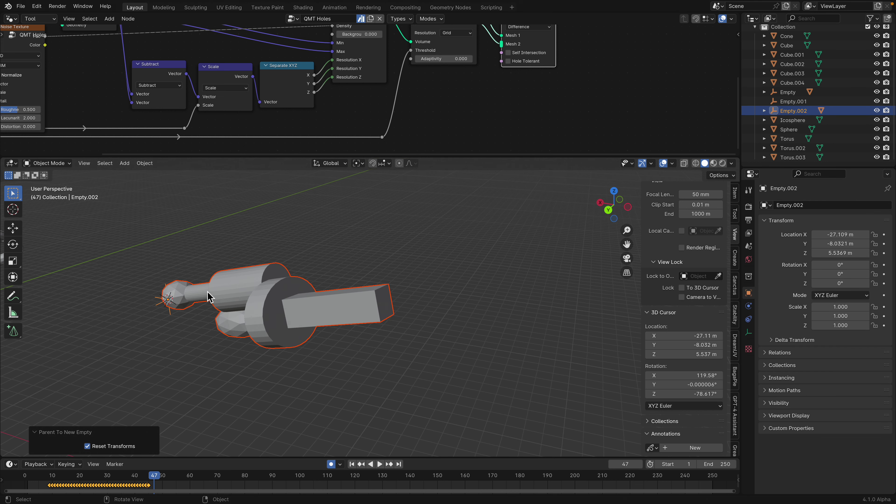
key("r")
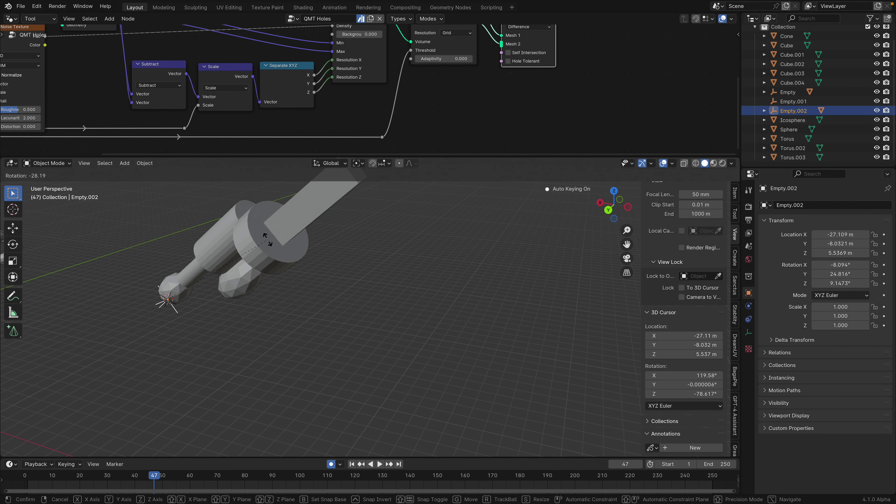
key("Escape")
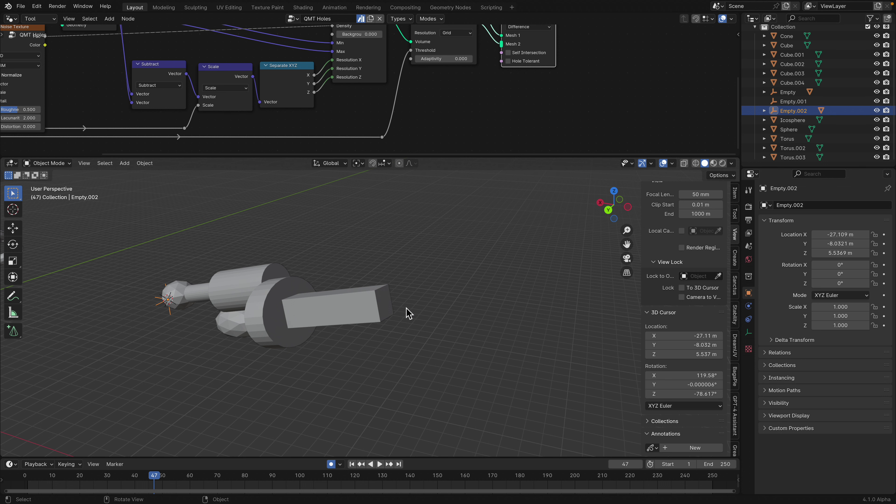
Select the arm, replay its recorded animation, and select the parent empty to compare their positions.
left_click(387, 310)
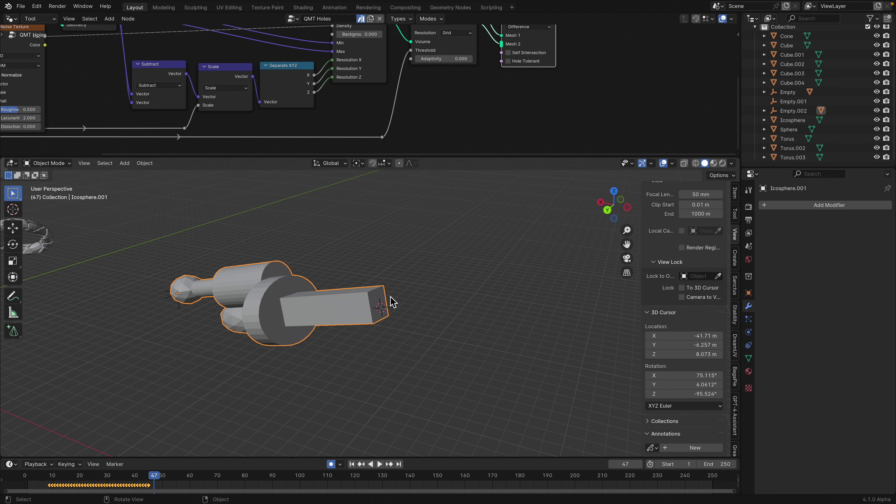
left_click_drag(78, 474, 190, 465)
key("space")
key("shift+Left")
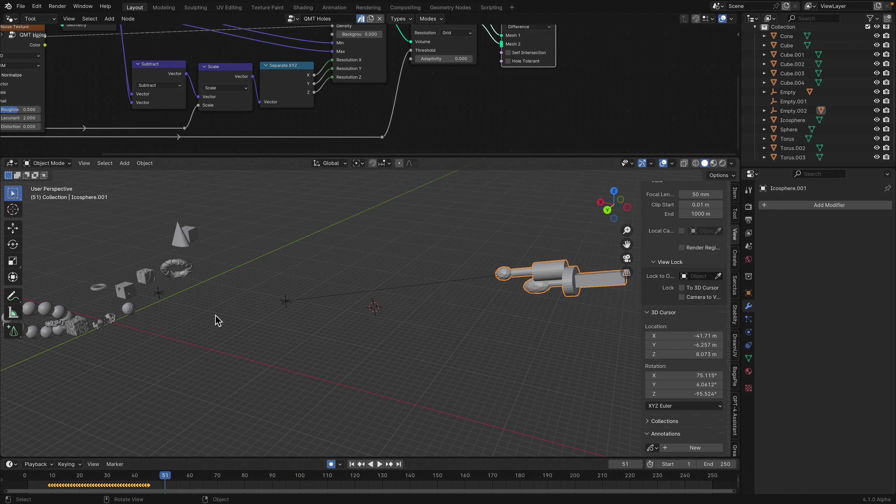
left_click(287, 302)
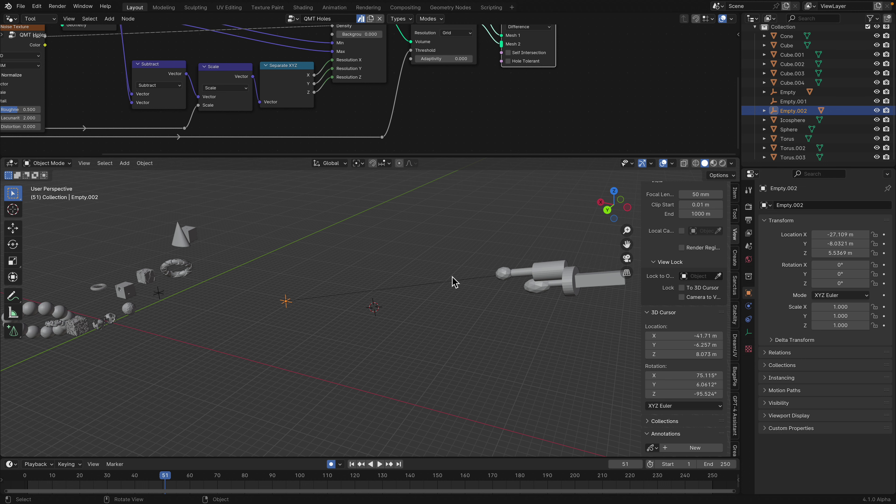
scroll(395, 293, "down", 2)
middle_click_drag(447, 315, 394, 310)
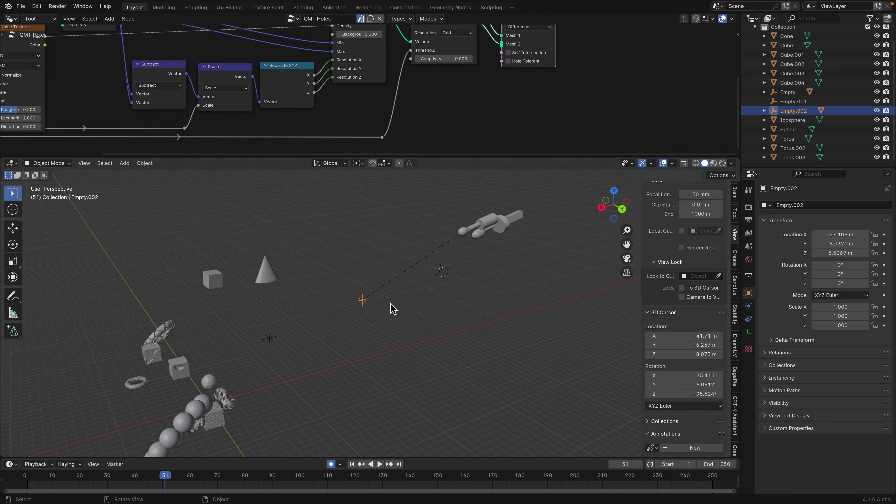
Delete all objects from the scene.
key("a")
key("x")
left_click(390, 296)
middle_click_drag(308, 301, 375, 270, "shift")
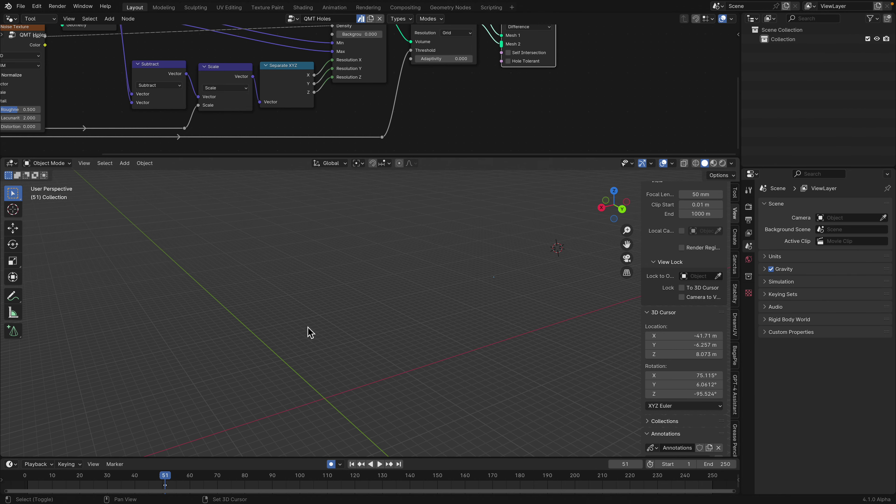
middle_click_drag(308, 328, 378, 292, "shift")
Switch to the browser and look through the quickmenu GitHub repository page and its README.
key("d")
mouse_move(355, 222)
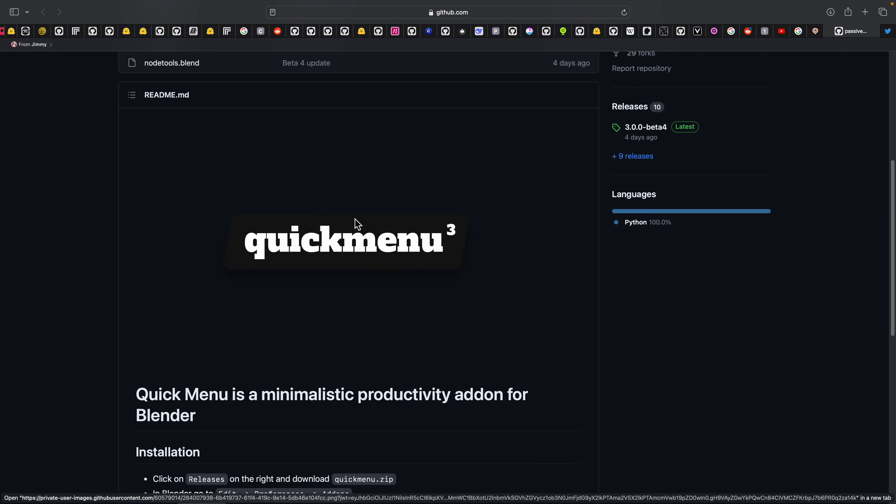
scroll(354, 227, "up", 5)
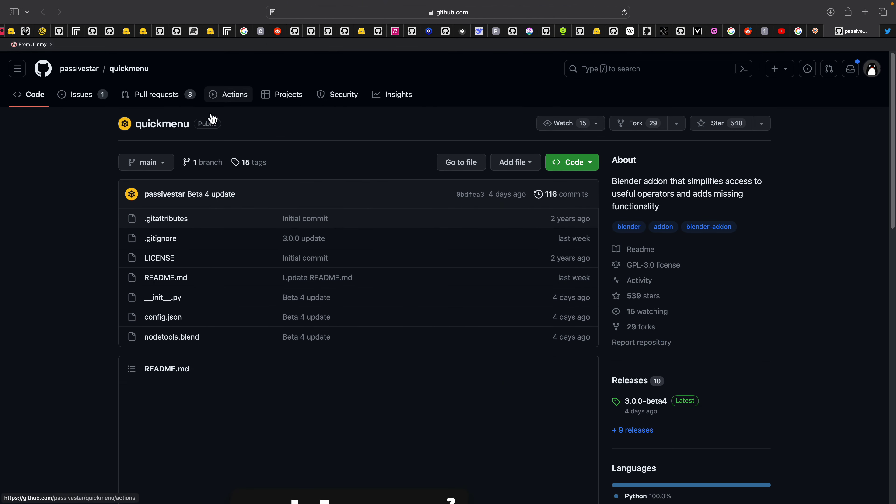
scroll(494, 286, "down", 20)
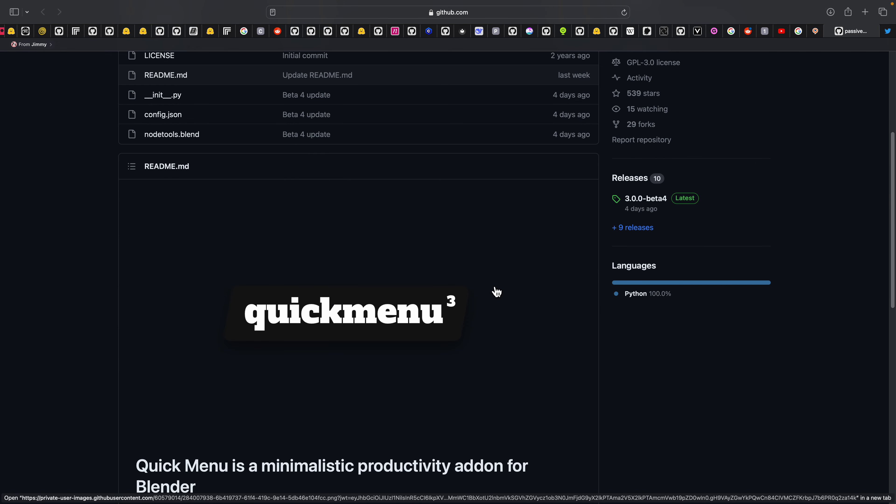
scroll(501, 272, "up", 3)
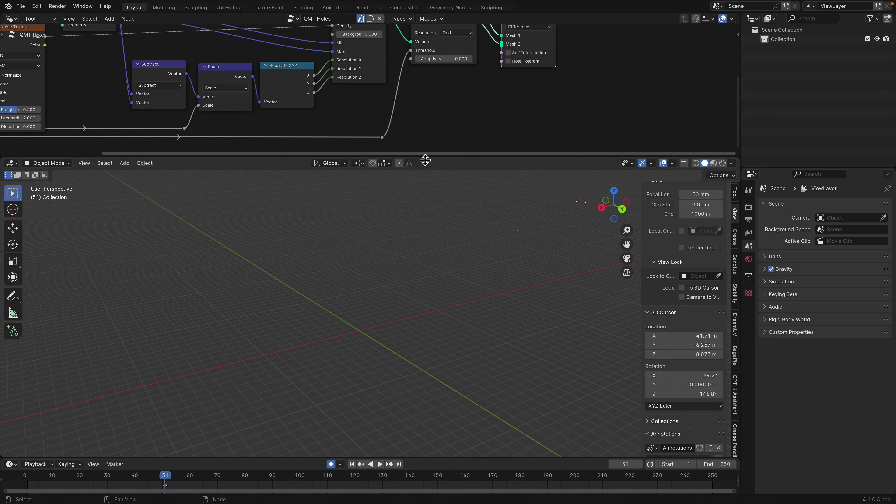
Switch back to Blender, enlarge the node editor, and display the whole QMT Grid Cut node tree.
left_click_drag(424, 158, 441, 292)
key("Home")
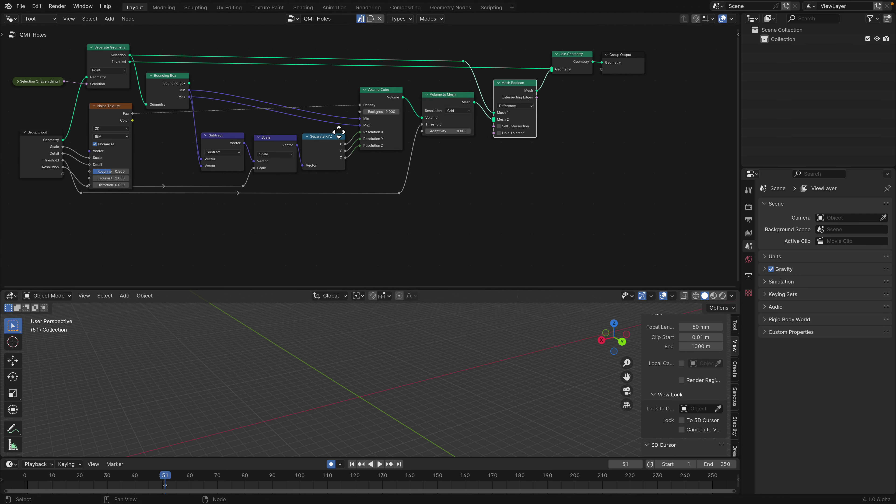
left_click(293, 19)
left_click(307, 55)
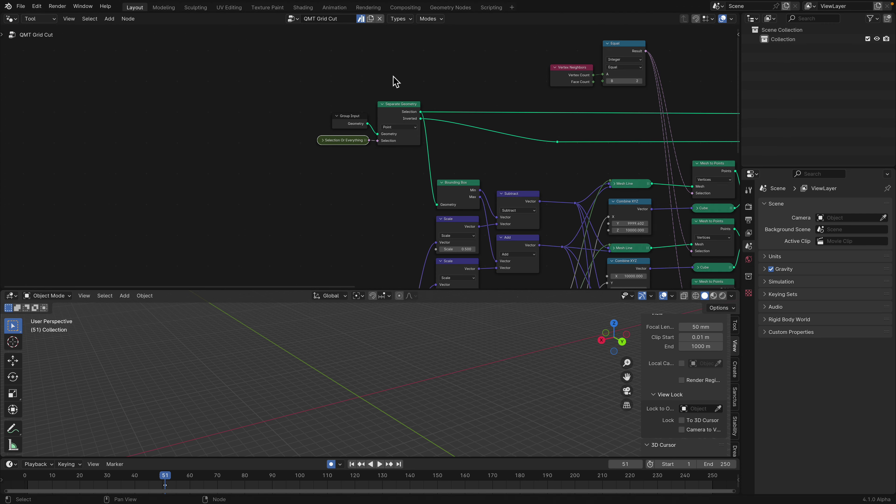
key("Home")
Display the whole QMT Extrude Both Ways node tree in the node editor.
left_click(293, 18)
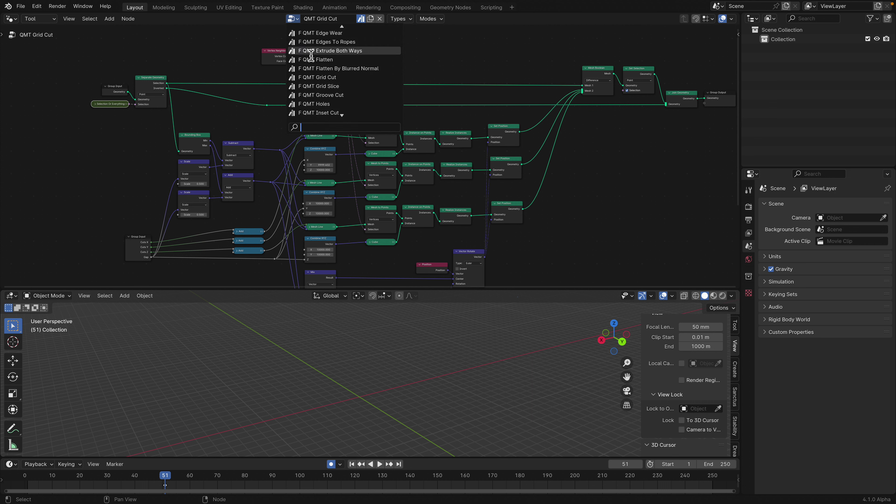
left_click(311, 55)
key("Home")
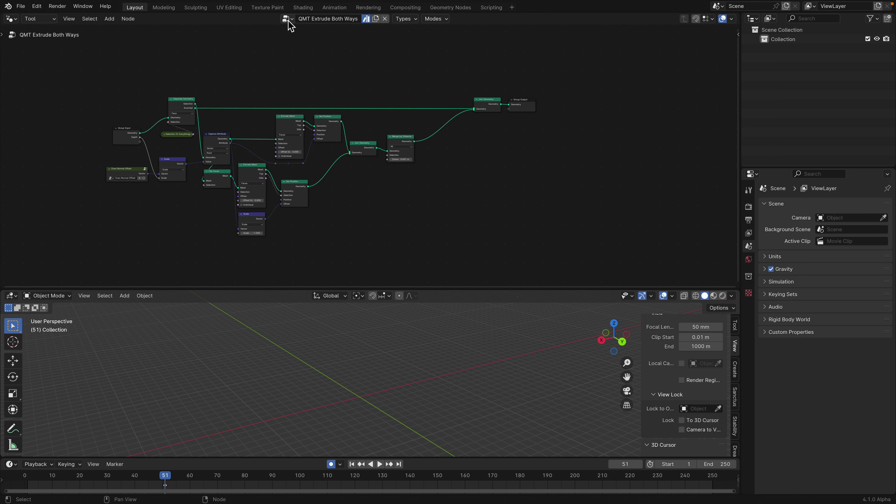
left_click(288, 20)
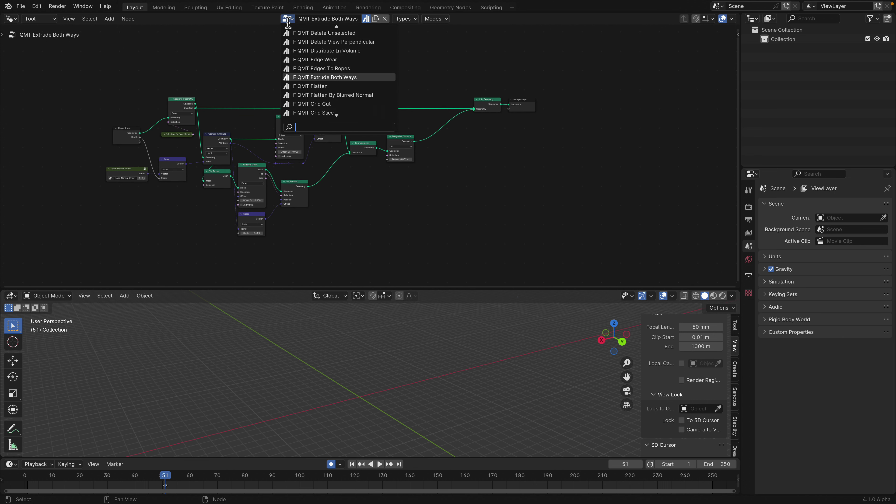
key("Escape")
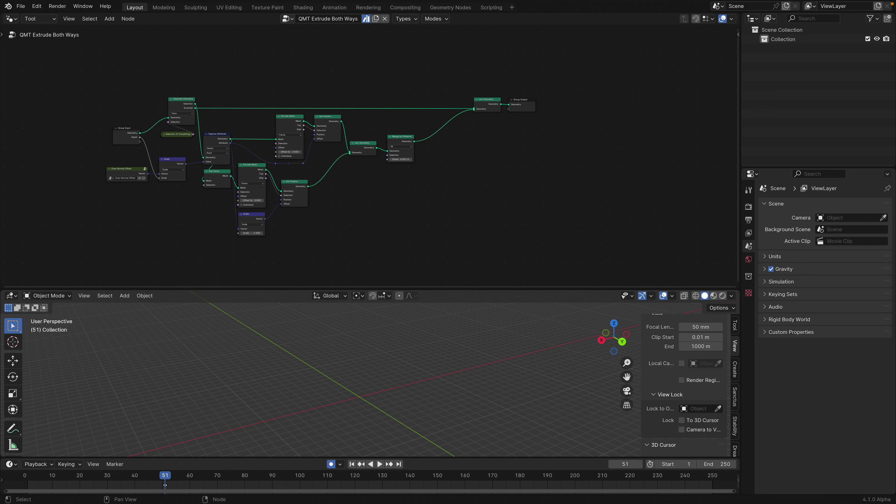
Display the QMT Holes node tree in full and capture a screenshot of it.
left_click(288, 18)
scroll(339, 106, "down", 3)
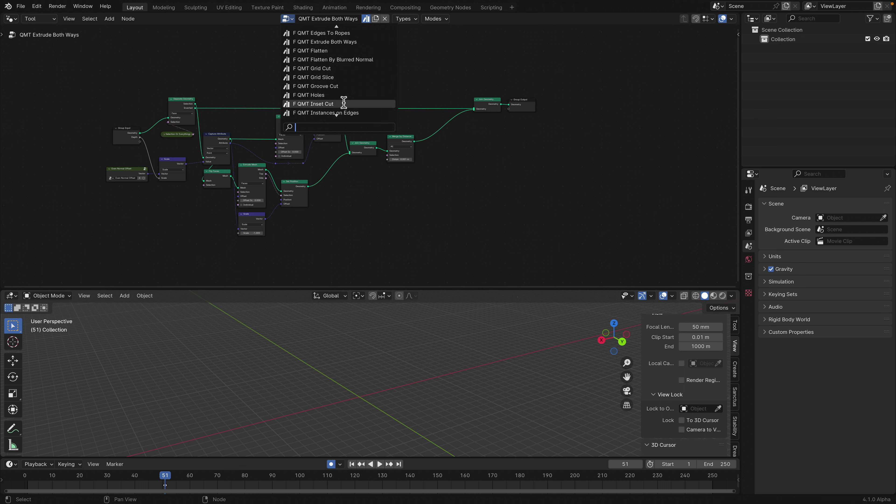
left_click(344, 98)
middle_click_drag(326, 104, 316, 127)
scroll(330, 111, "up", 4)
scroll(306, 119, "up", 2)
scroll(303, 119, "down", 3)
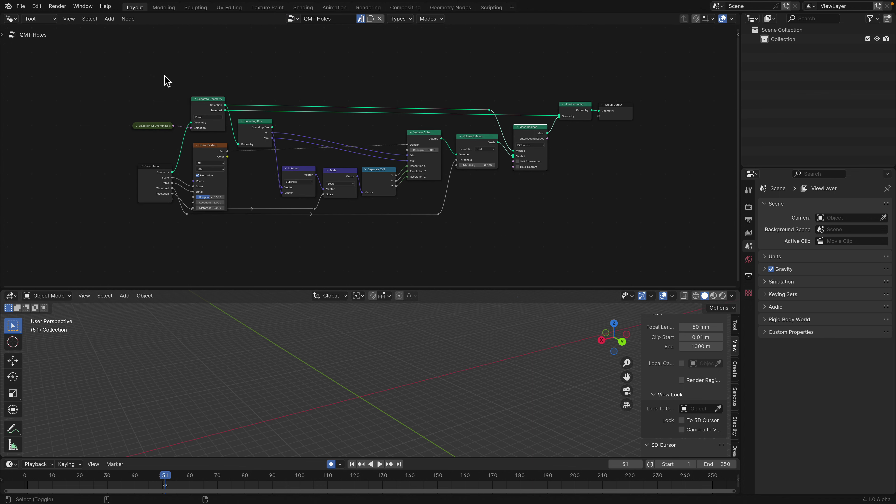
scroll(159, 79, "up", 2)
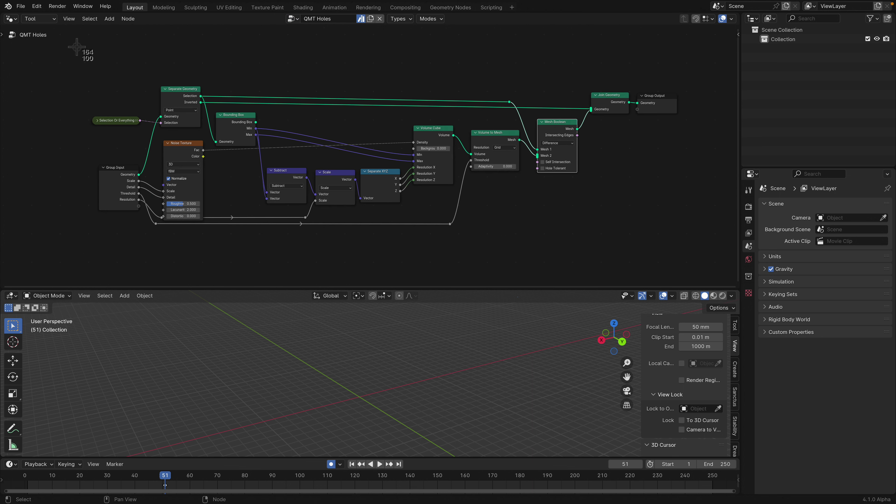
left_click_drag(76, 47, 721, 266)
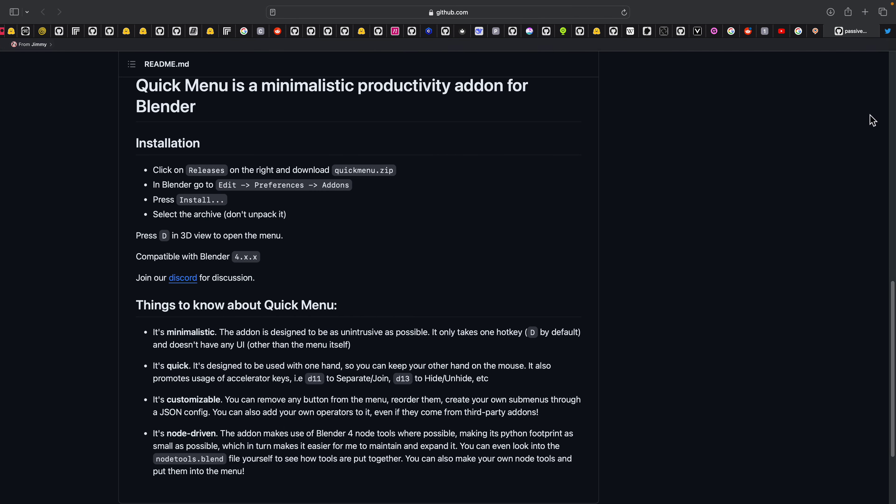
Switch to the browser and open Google Bard in a new tab.
left_click(866, 13)
type("bard ai")
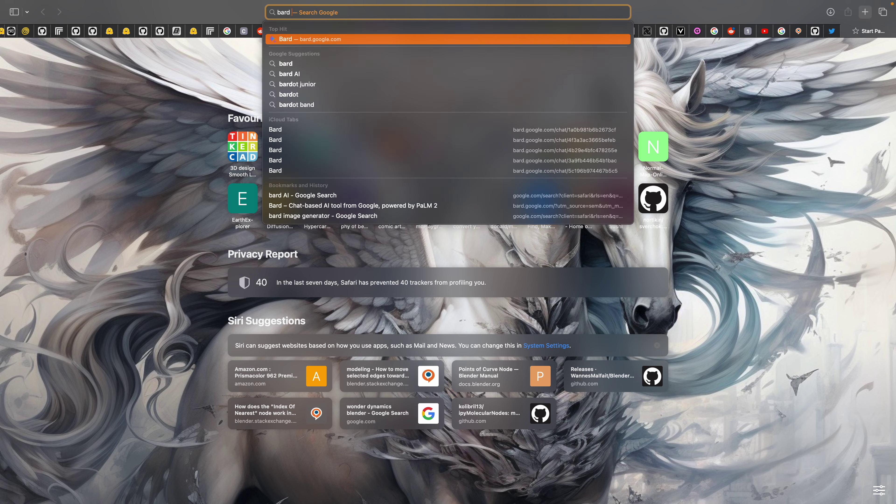
key("BackSpace")
key("BackSpace")
key("BackSpace")
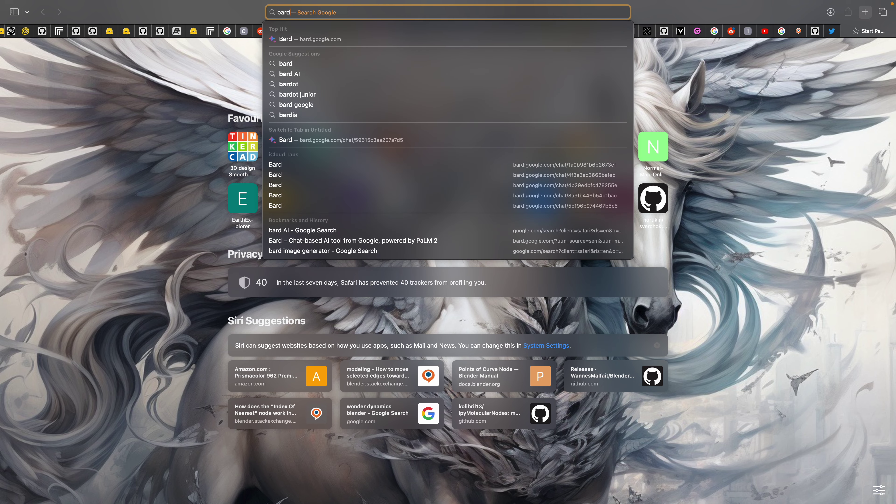
key("Down")
key("Return")
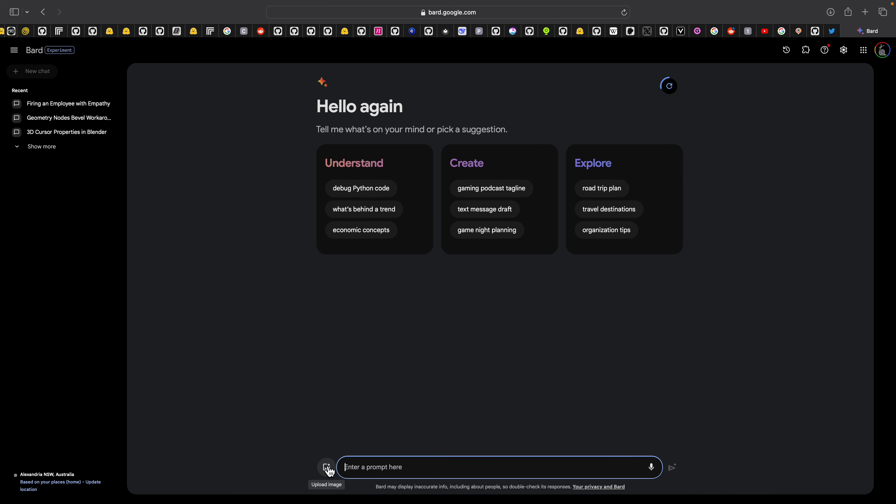
Attach the newest desktop screenshot, Screenshot 2023-11-27 at 9.54.10 am.png, to the Bard prompt.
left_click(327, 468)
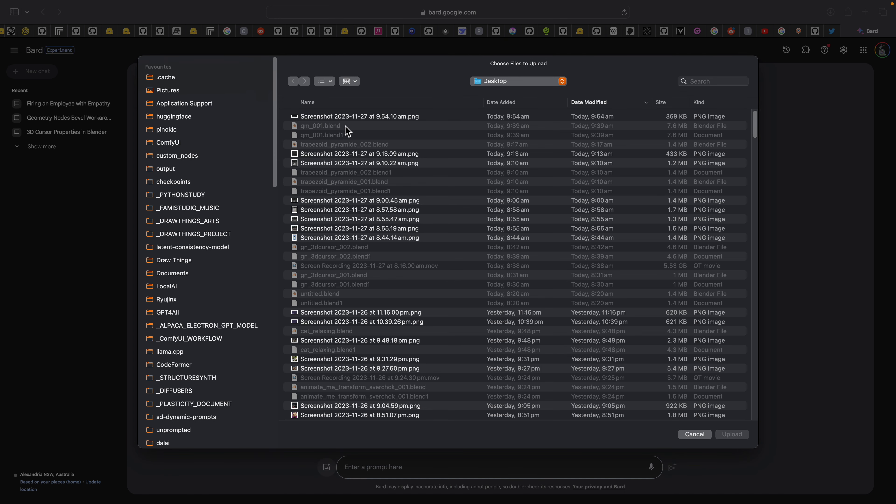
left_click(347, 116)
key("space")
key("space")
left_click(744, 437)
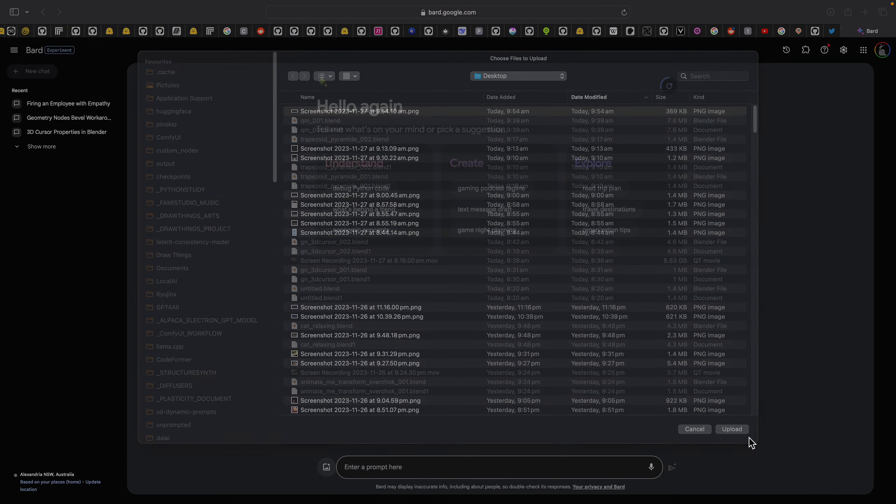
Send Bard the prompt "This is Geometry Nodes node setup, try to explain what happening".
type("This ")
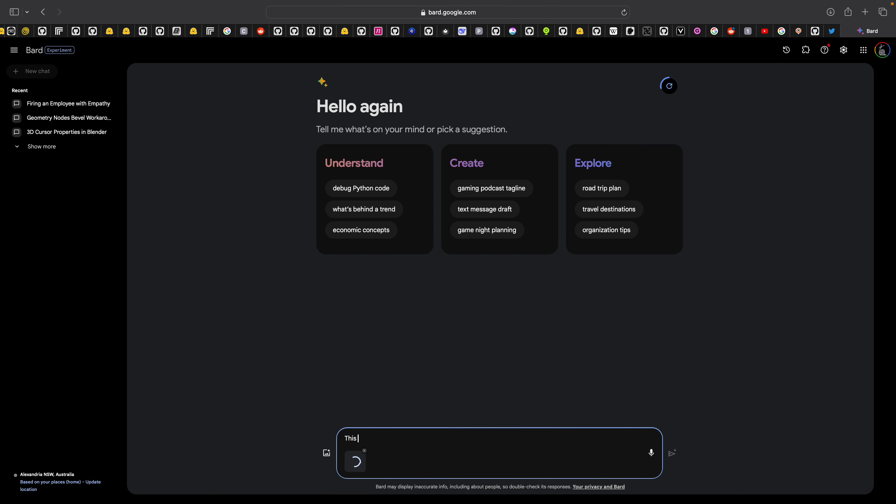
type("is Geometry Nodes node setup, try to explain what happening")
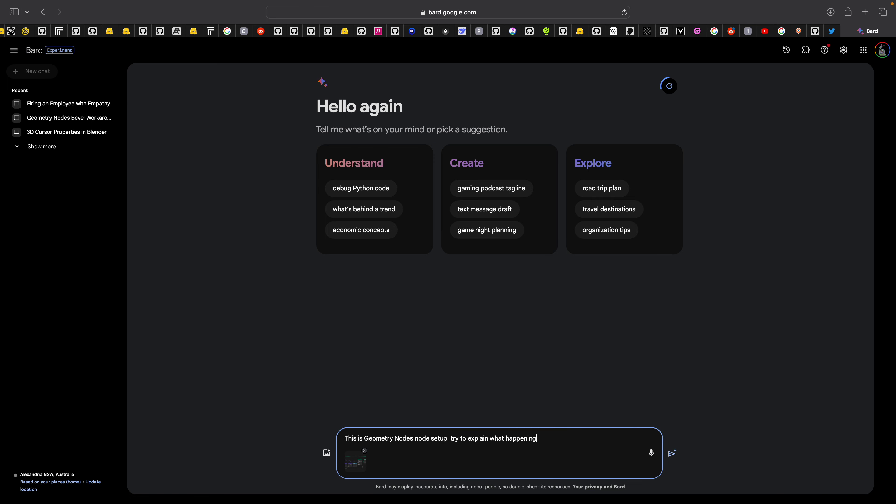
key("Return")
Return to Blender, enlarge the node editor further, and move the Selection Or Everything node slightly higher in the QMT Holes tree.
key("ctrl+Left")
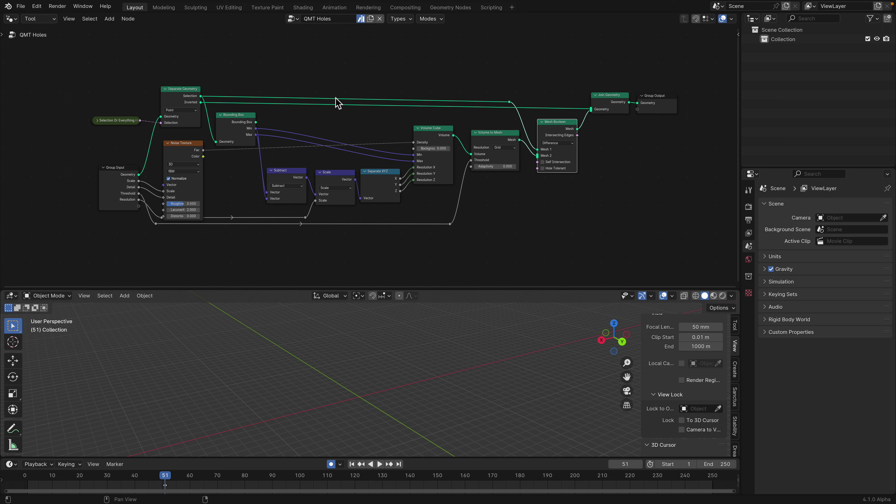
scroll(363, 108, "up", 2)
left_click_drag(467, 288, 466, 335)
middle_click_drag(456, 264, 446, 257)
scroll(302, 42, "down", 1)
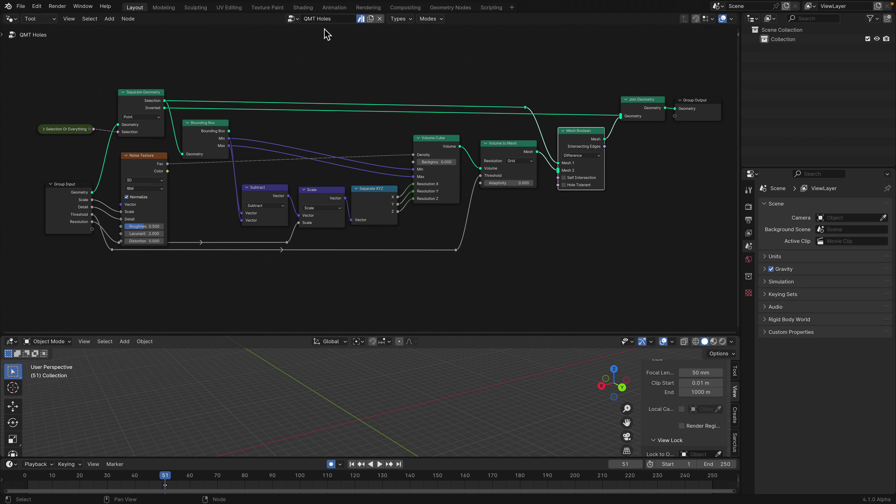
left_click_drag(70, 130, 64, 113)
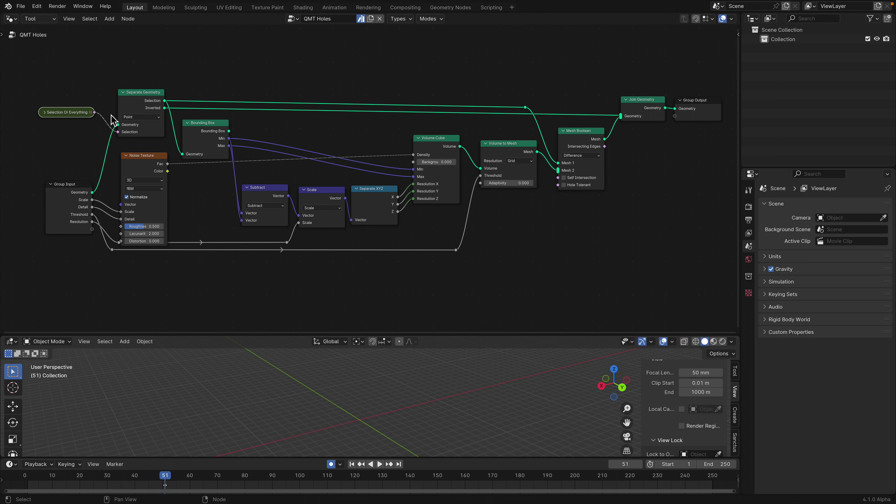
Spread out the QMT Holes tree by repositioning the Separate Geometry, Join Geometry, Group Output, Volume to Mesh and Mesh Boolean nodes.
left_click_drag(135, 99, 135, 86)
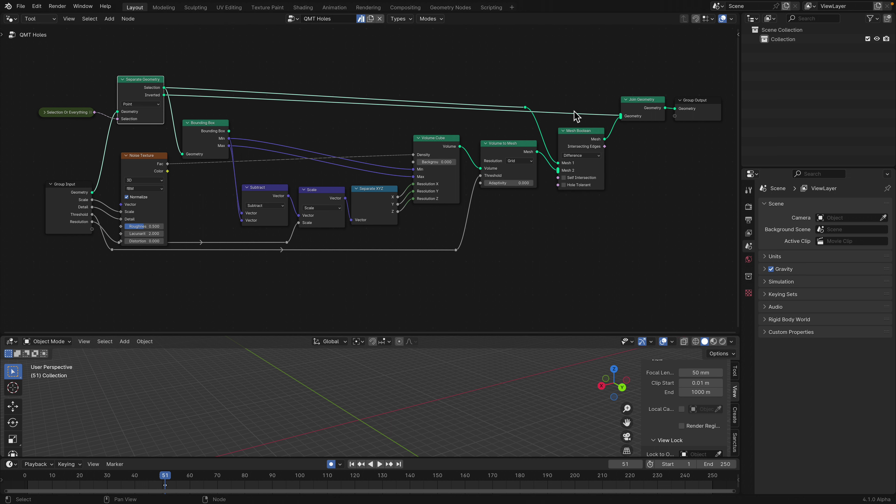
left_click_drag(644, 103, 648, 98)
left_click_drag(700, 104, 713, 104)
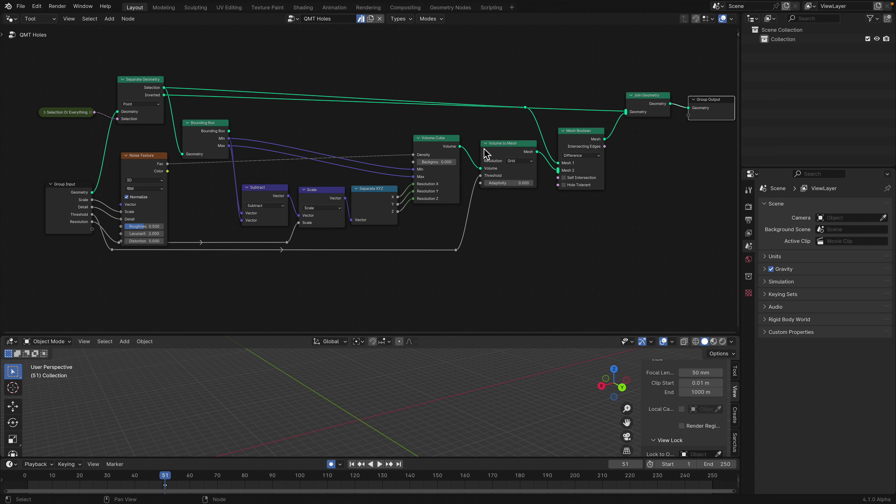
left_click_drag(497, 150, 497, 149)
left_click(146, 165)
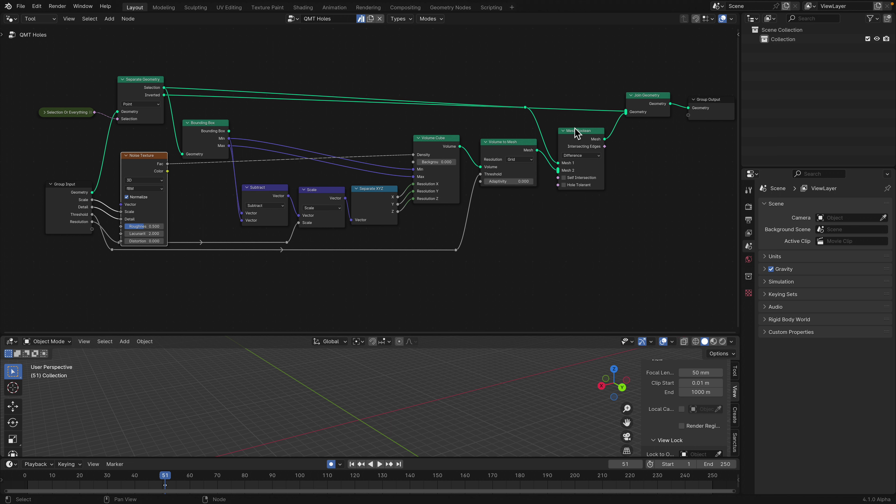
left_click_drag(581, 132, 582, 129)
middle_click_drag(589, 127, 582, 123)
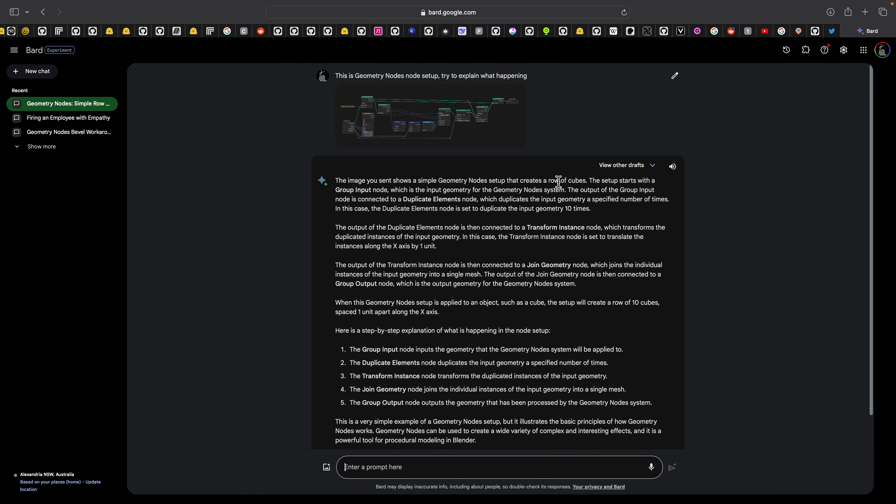
Read Bard's explanation of the node setup in the browser, including its step-by-step list of nodes.
scroll(562, 186, "down", 1)
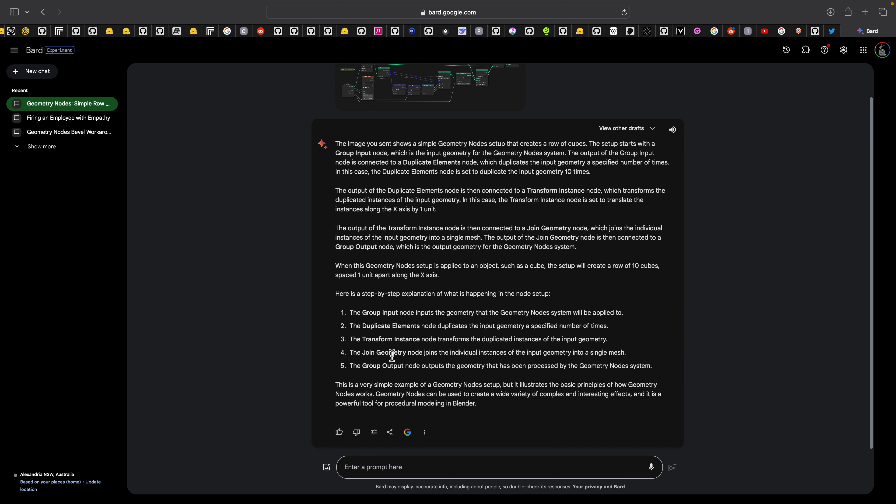
left_click_drag(406, 218, 457, 351)
left_click(473, 368)
scroll(422, 194, "up", 2)
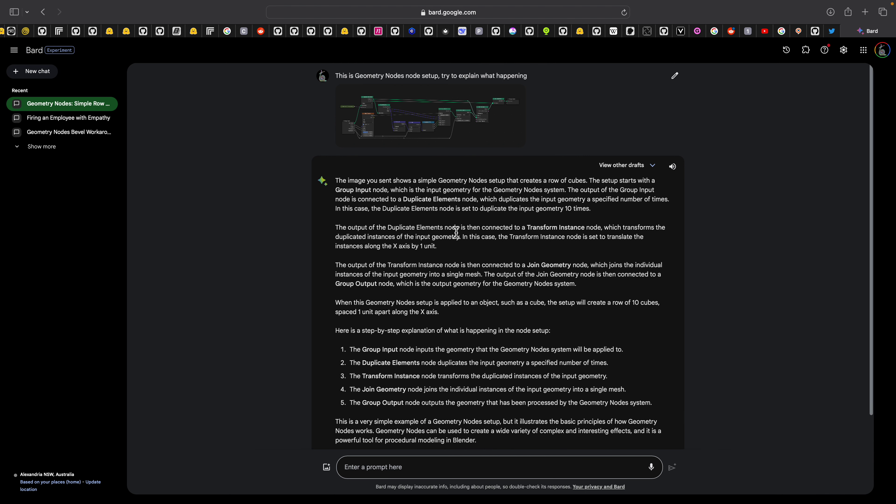
scroll(458, 263, "down", 1)
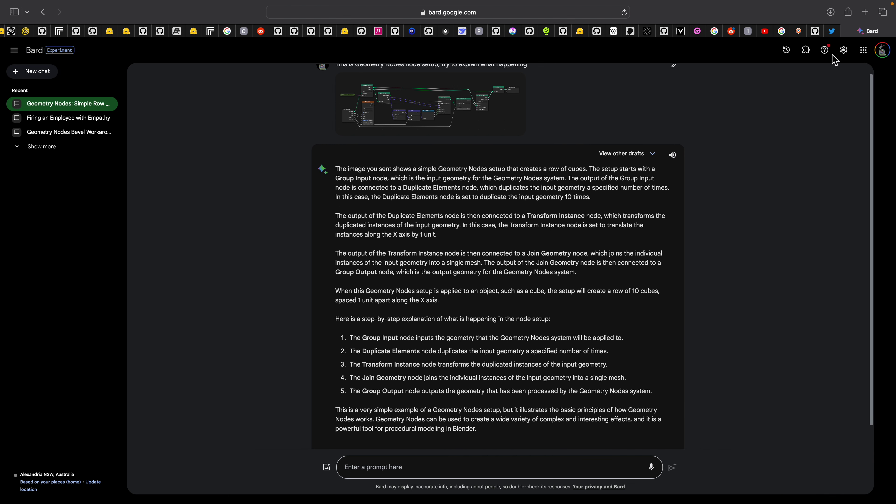
Return to Blender and display the QMT Grid Cut node tree in the node editor.
key("ctrl+Left")
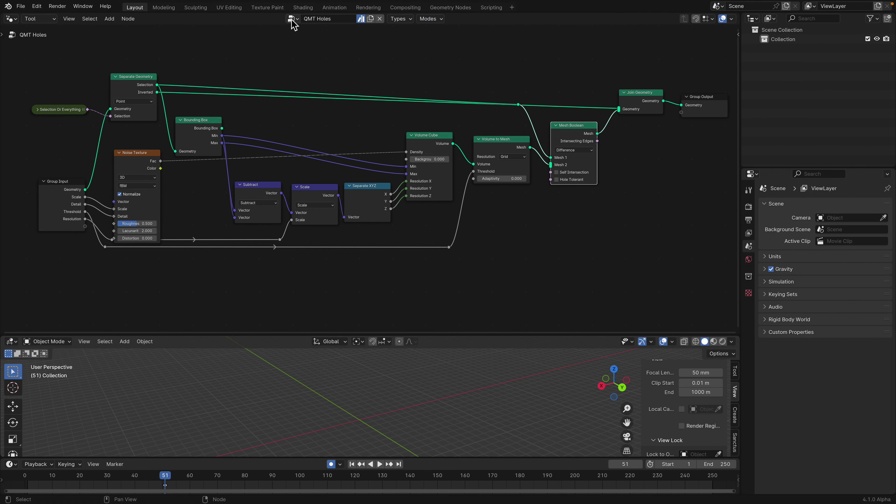
left_click(292, 19)
left_click(311, 51)
scroll(337, 95, "down", 6)
middle_click_drag(348, 111, 303, 77)
Switch the node editor to the QMT Grid Slice node tree and frame all of its nodes.
left_click(293, 19)
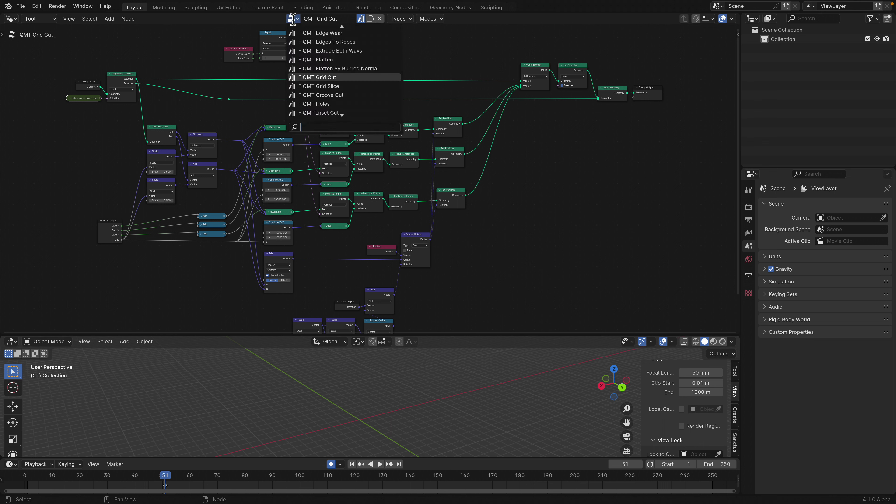
left_click(321, 89)
key("Home")
Look through the available QMT node trees, keeping QMT Grid Slice assigned.
left_click(292, 19)
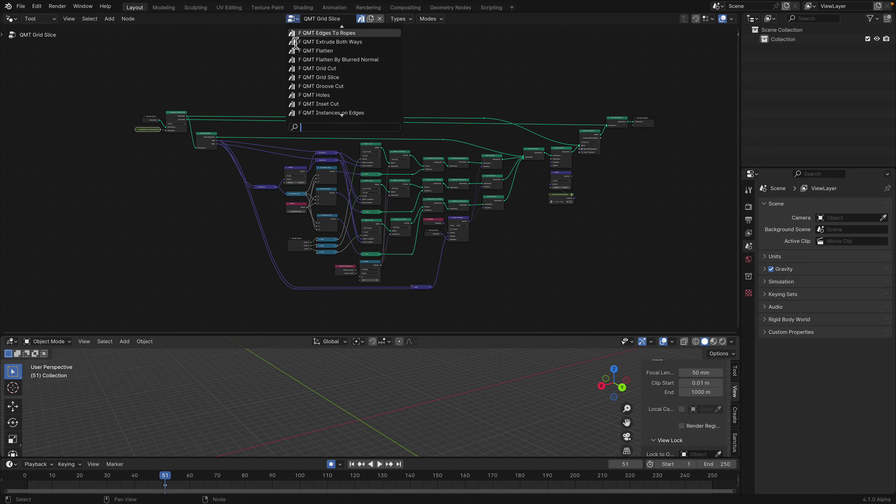
scroll(337, 110, "down", 5)
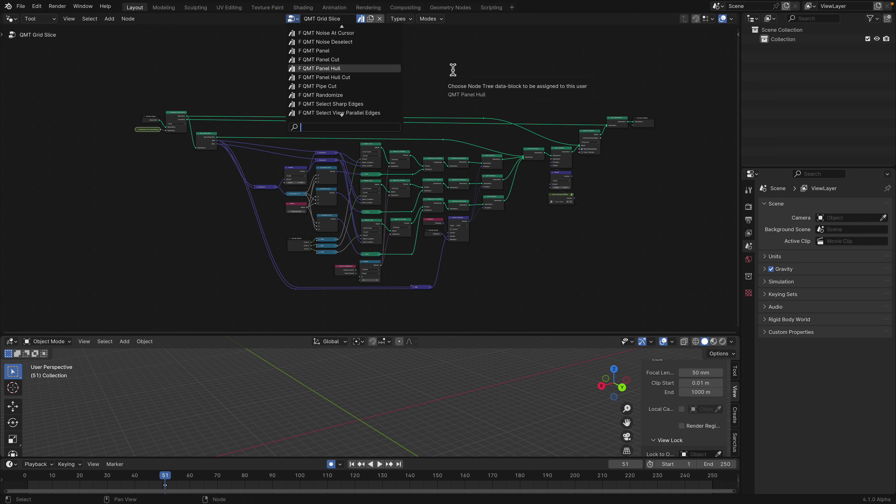
key("Up")
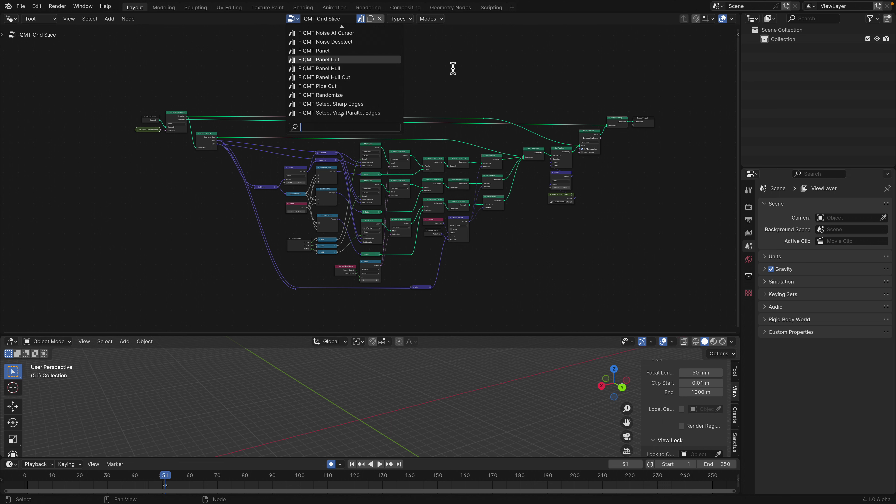
key("Escape")
middle_click_drag(418, 75, 366, 74)
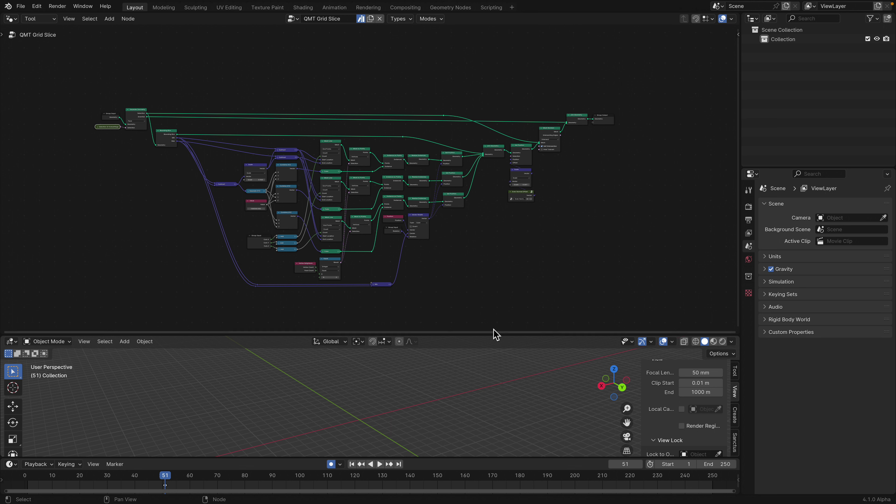
Shrink the node editor to give the 3D viewport more height.
left_click_drag(494, 334, 458, 236)
scroll(394, 148, "down", 2)
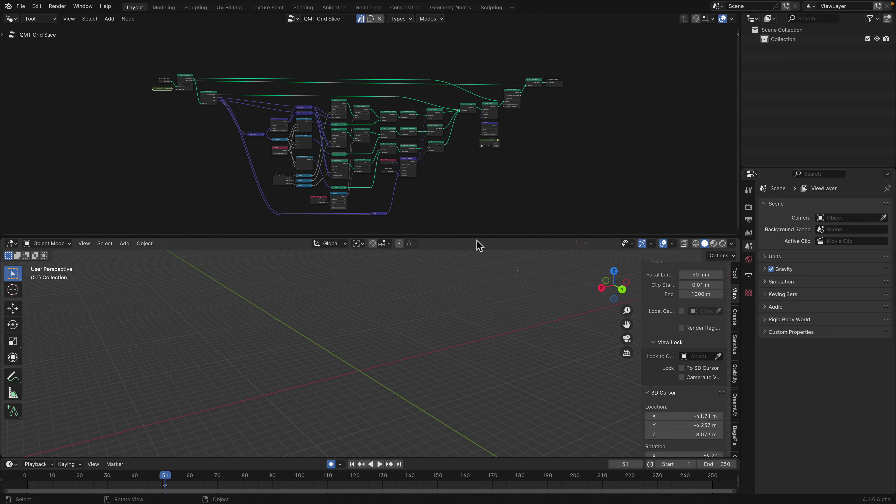
left_click_drag(479, 239, 479, 218)
Switch to the browser and open the Twitter tab with the post about the Blender tools.
key("ctrl+Left")
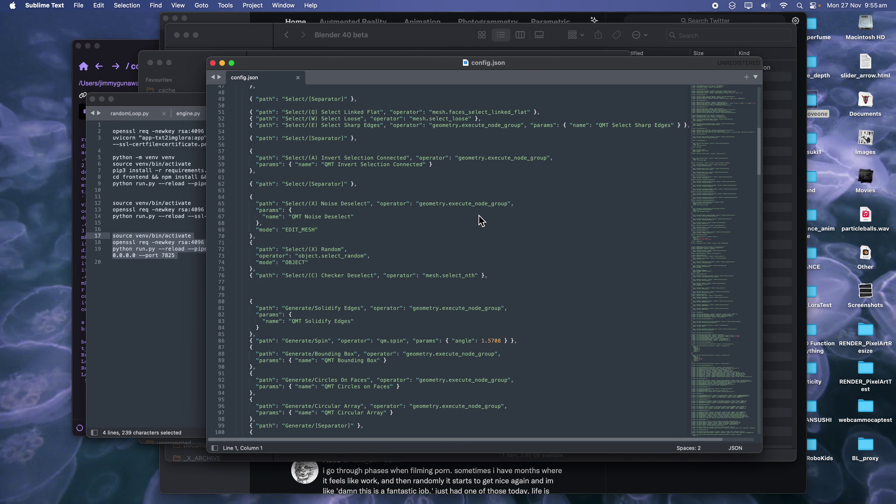
key("super+Tab")
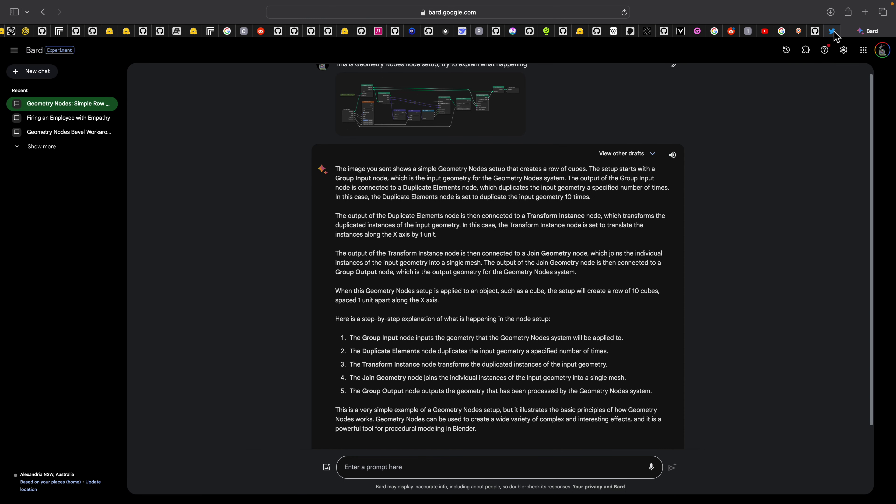
left_click(835, 31)
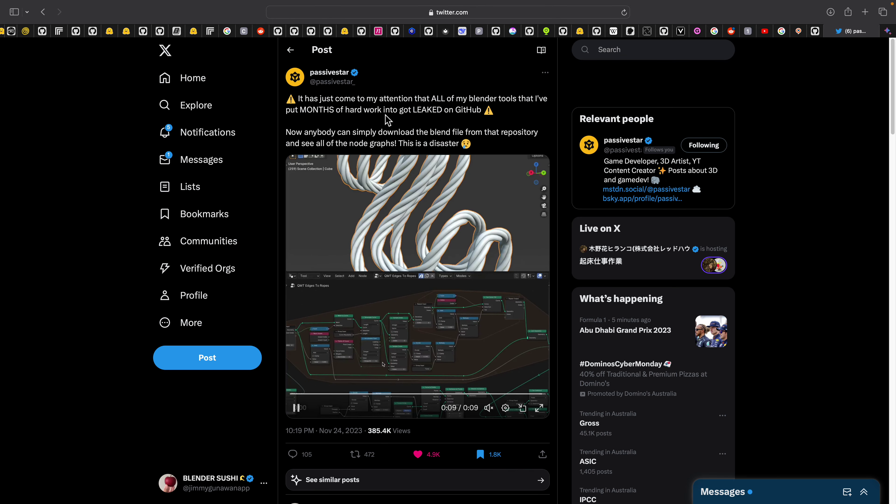
Read the post about the Blender tools leaked on GitHub and its follow-ups, including the quickmenu repository link.
left_click_drag(359, 144, 450, 141)
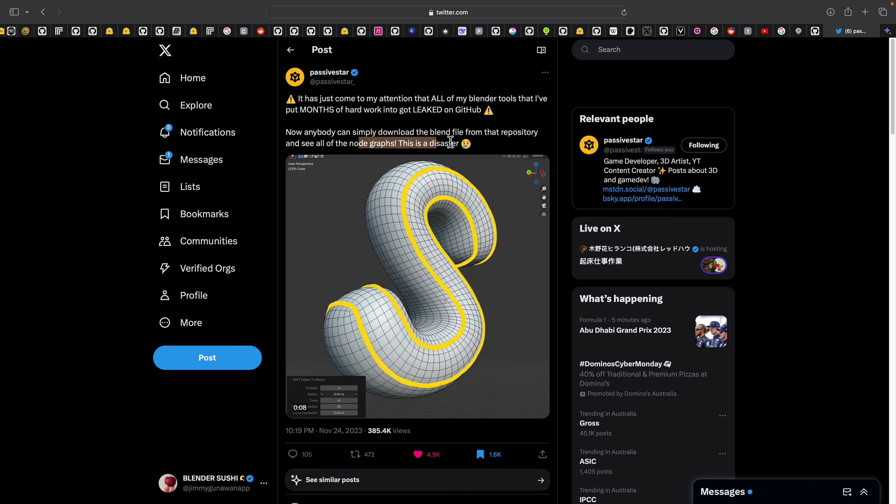
left_click(450, 141)
scroll(409, 198, "down", 10)
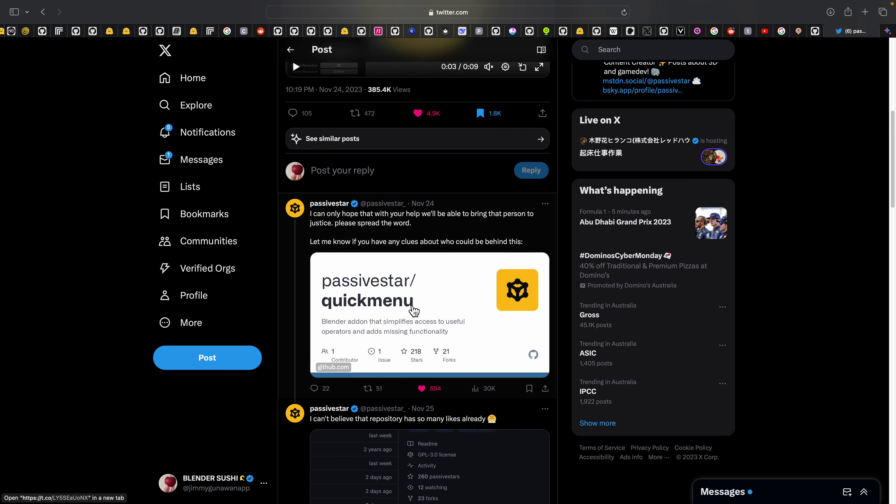
scroll(410, 318, "down", 3)
scroll(408, 325, "down", 3)
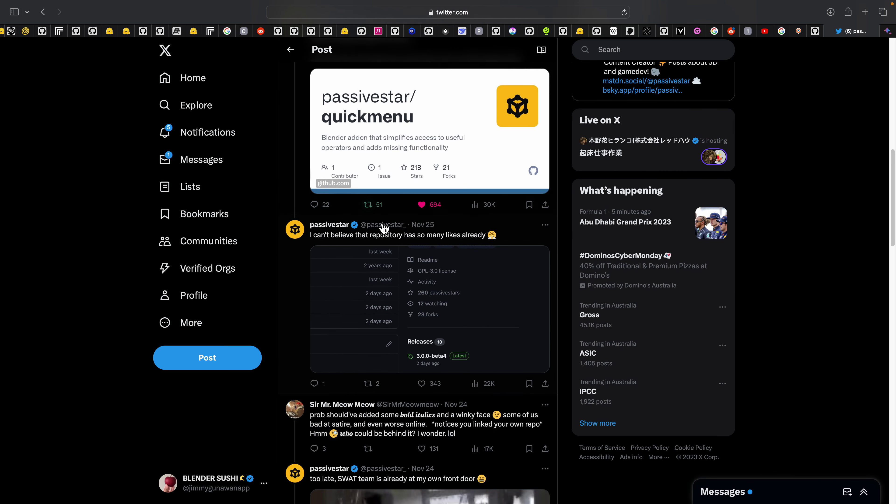
scroll(501, 219, "up", 1)
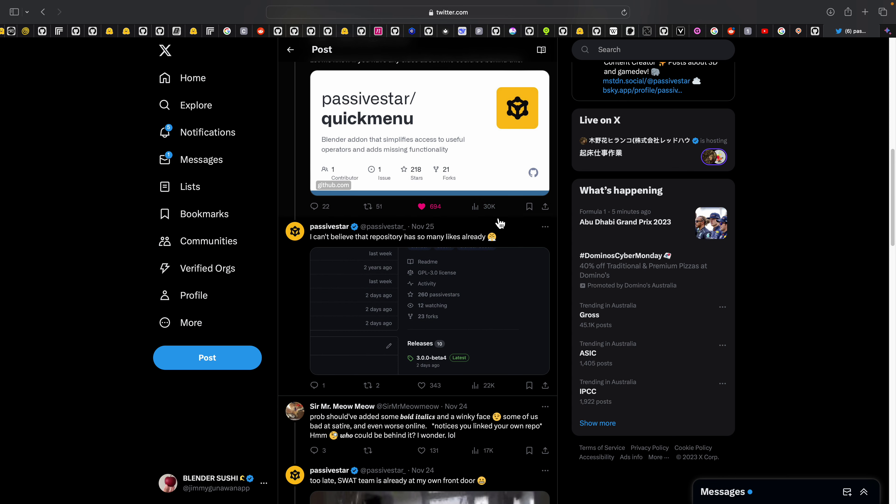
scroll(494, 217, "up", 1)
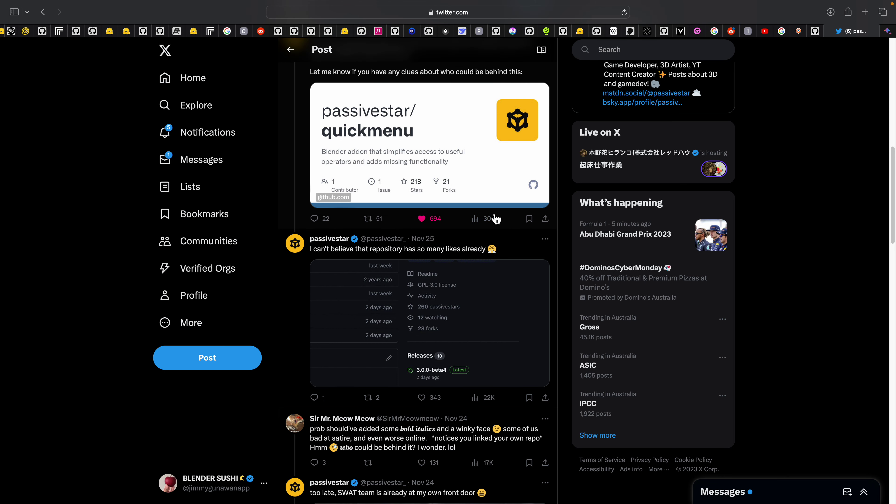
scroll(598, 232, "up", 8)
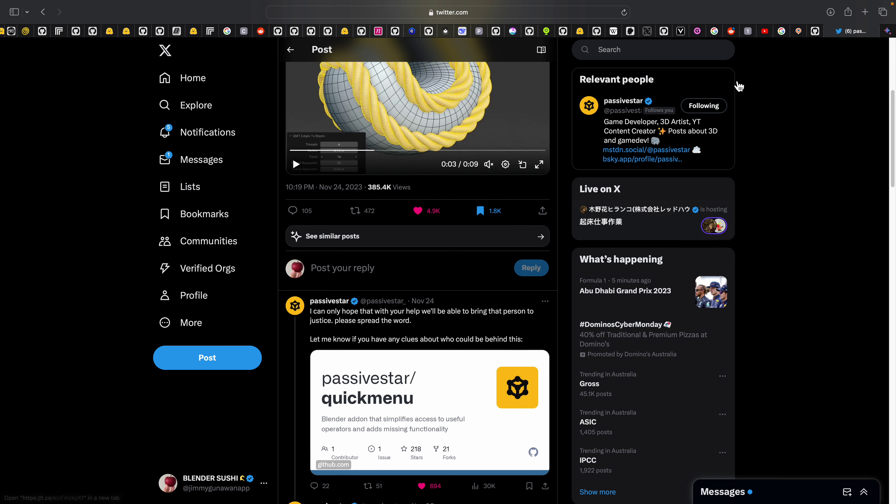